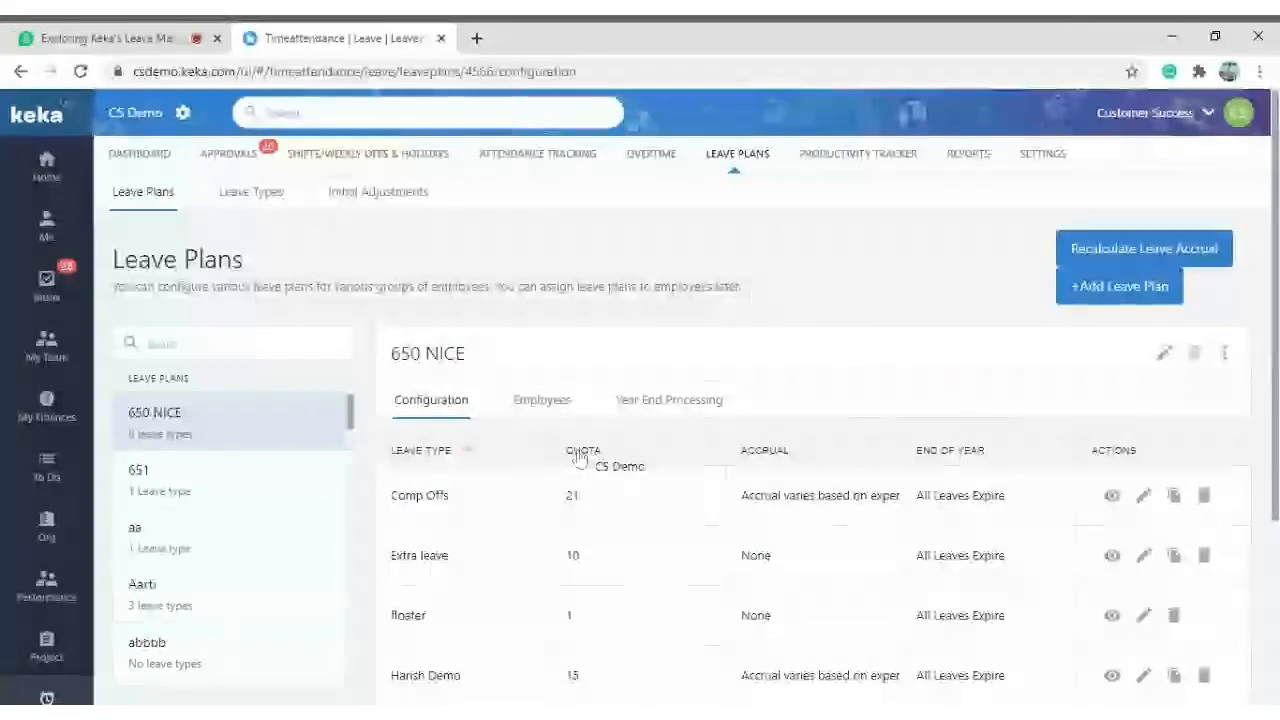
Review the existing leave plans and the 650 NICE plan's leave types, quotas, accrual and end-of-year settings.
{"action": "scroll", "coordinate": [578, 456], "scroll_direction": "down", "scroll_amount": 1}
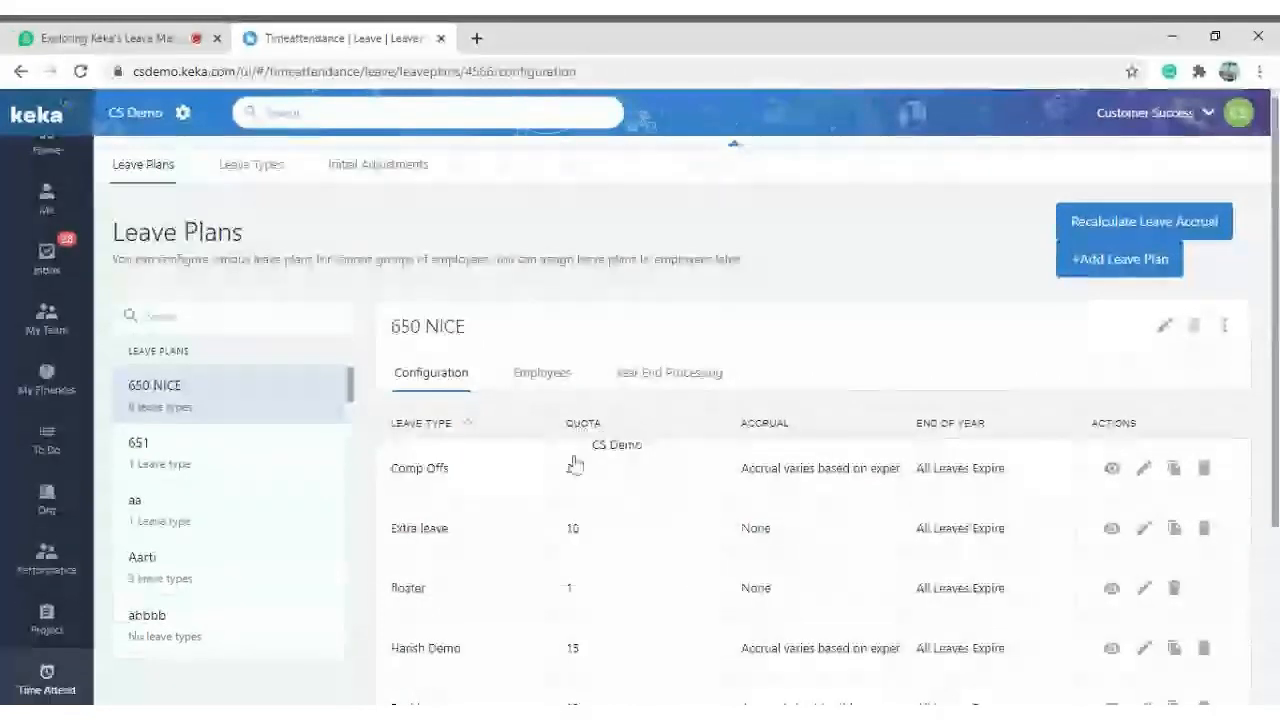
{"action": "scroll", "coordinate": [188, 459], "scroll_direction": "down", "scroll_amount": 1}
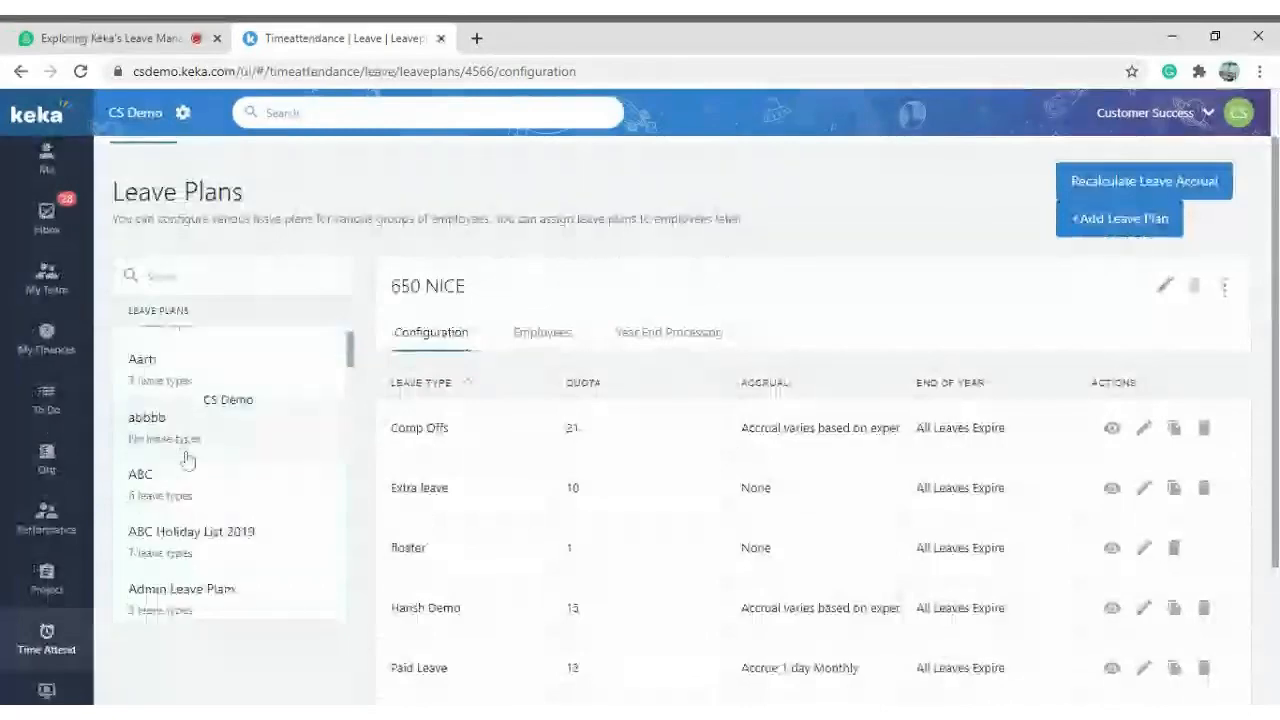
{"action": "scroll", "coordinate": [188, 459], "scroll_direction": "down", "scroll_amount": 2}
{"action": "scroll", "coordinate": [588, 545], "scroll_direction": "down", "scroll_amount": 2}
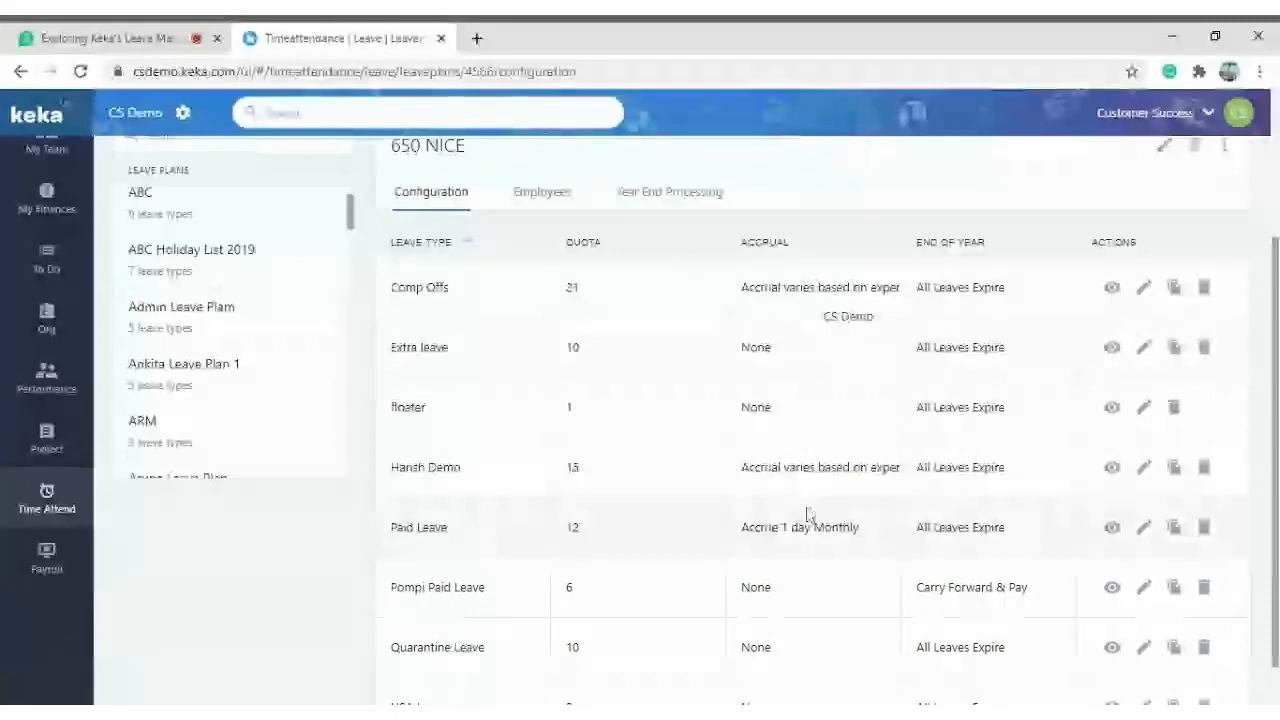
{"action": "scroll", "coordinate": [808, 514], "scroll_direction": "down", "scroll_amount": 1}
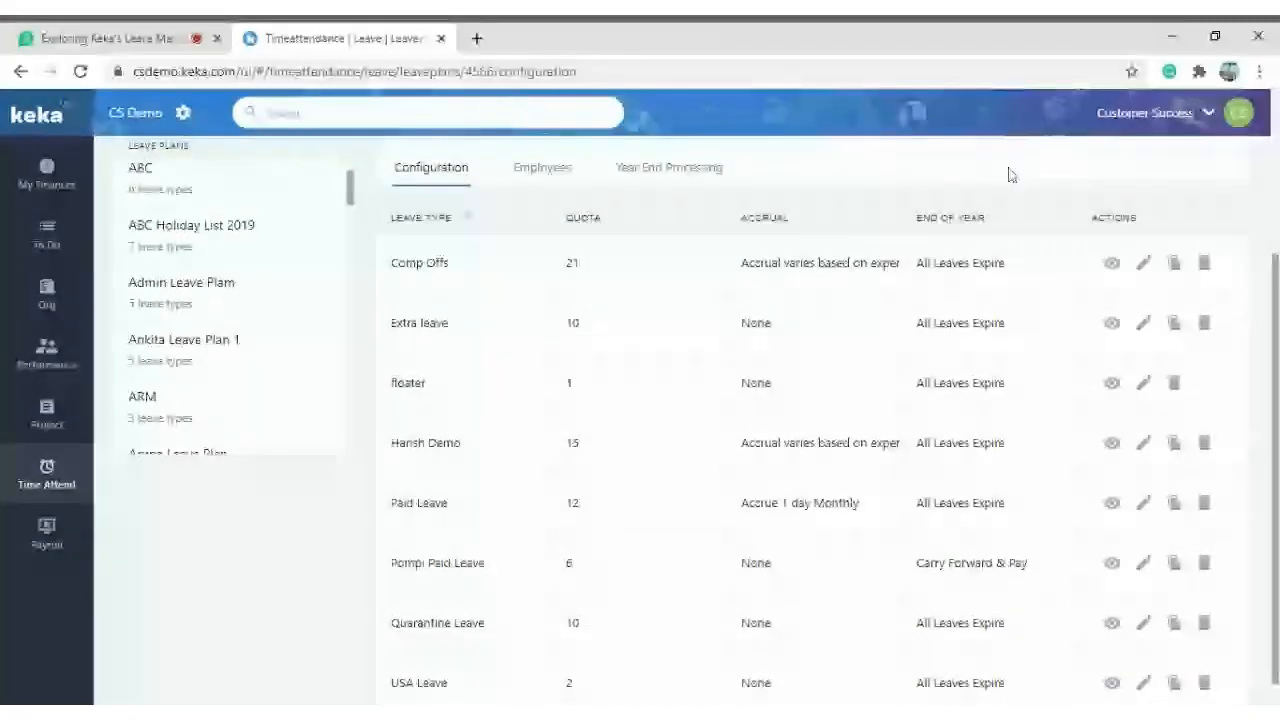
{"action": "scroll", "coordinate": [1010, 175], "scroll_direction": "up", "scroll_amount": 3}
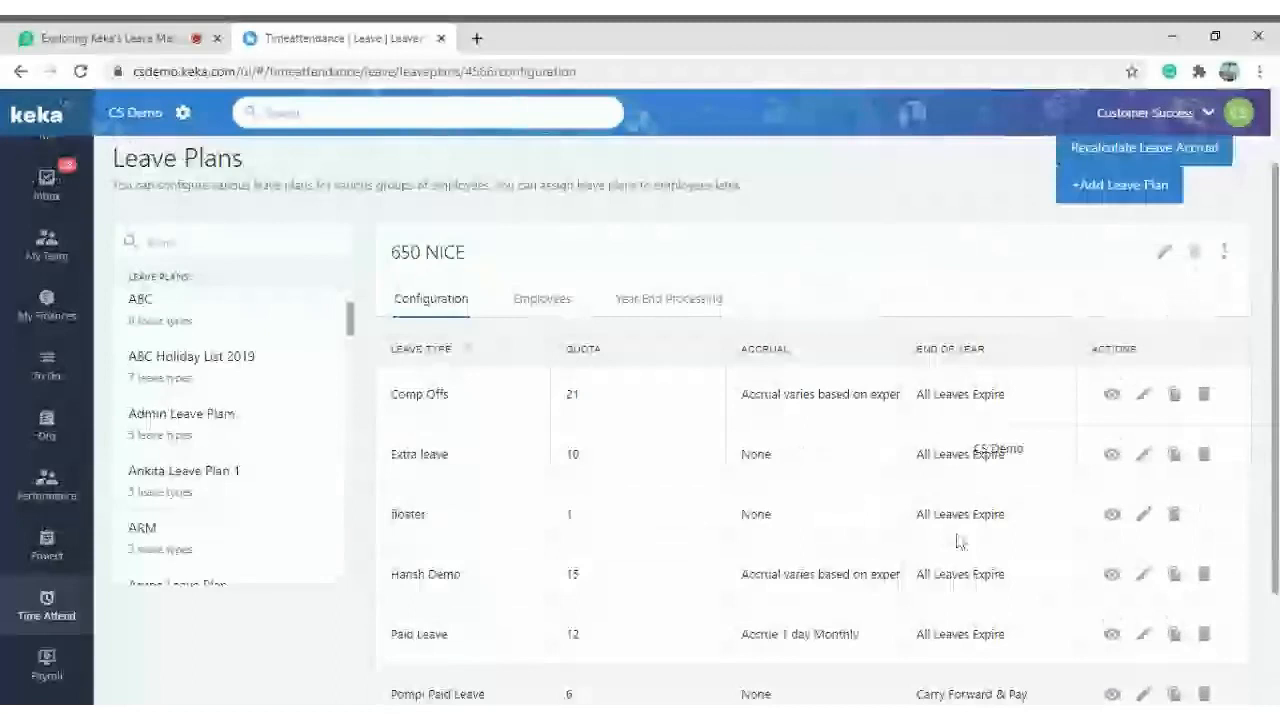
{"action": "scroll", "coordinate": [957, 541], "scroll_direction": "up", "scroll_amount": 1}
{"action": "scroll", "coordinate": [600, 463], "scroll_direction": "down", "scroll_amount": 2}
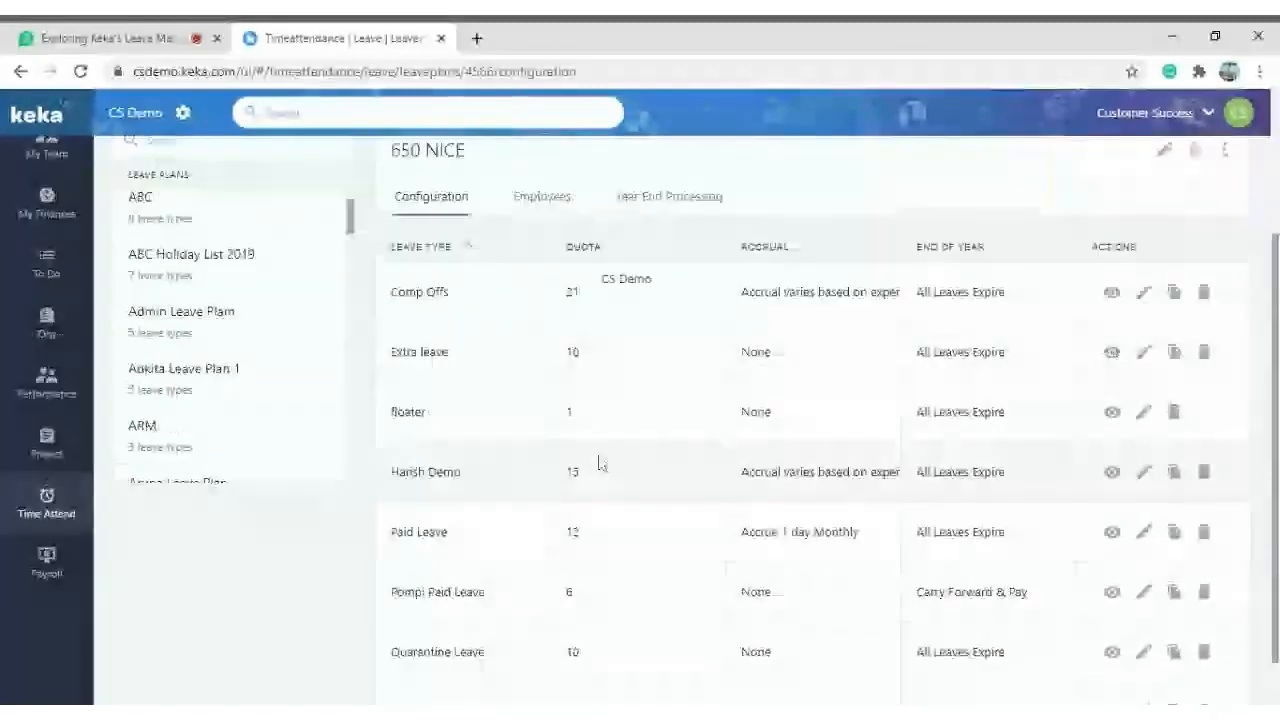
{"action": "scroll", "coordinate": [545, 369], "scroll_direction": "up", "scroll_amount": 3}
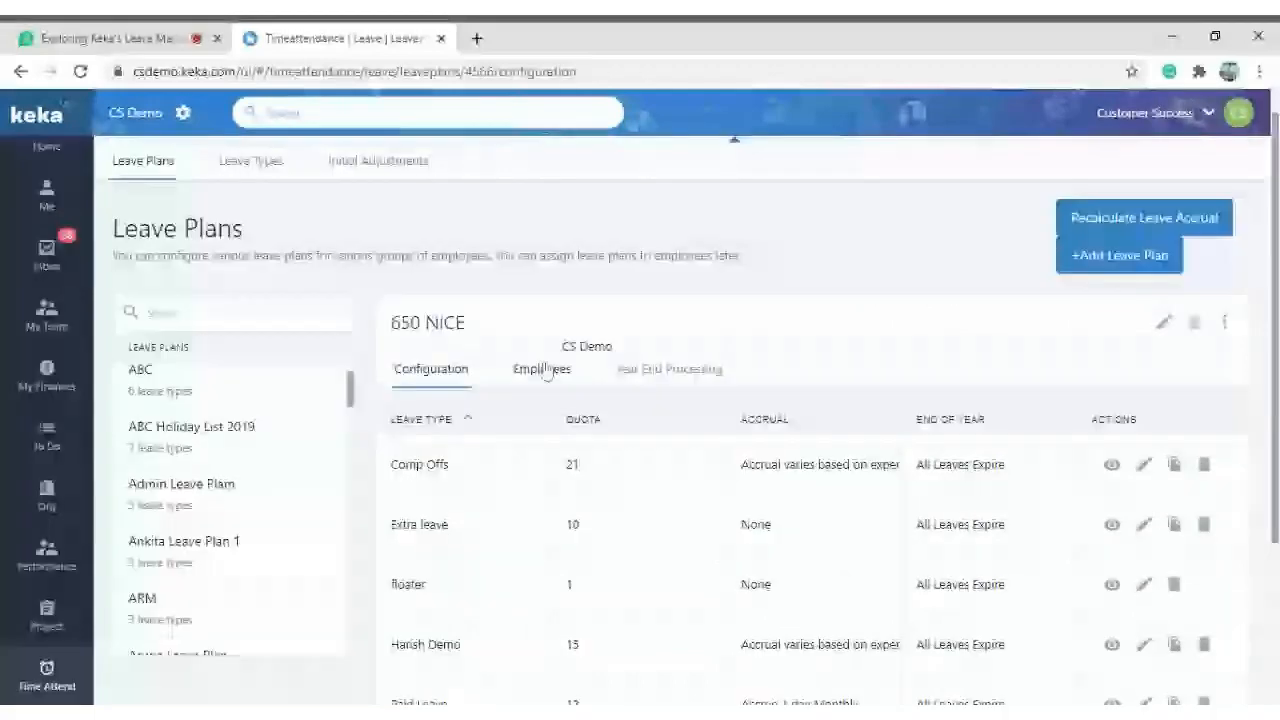
Review the 650 NICE plan's assigned employees and year-end processing, and return to its configuration.
{"action": "left_click", "coordinate": [545, 369]}
{"action": "scroll", "coordinate": [707, 423], "scroll_direction": "down", "scroll_amount": 2}
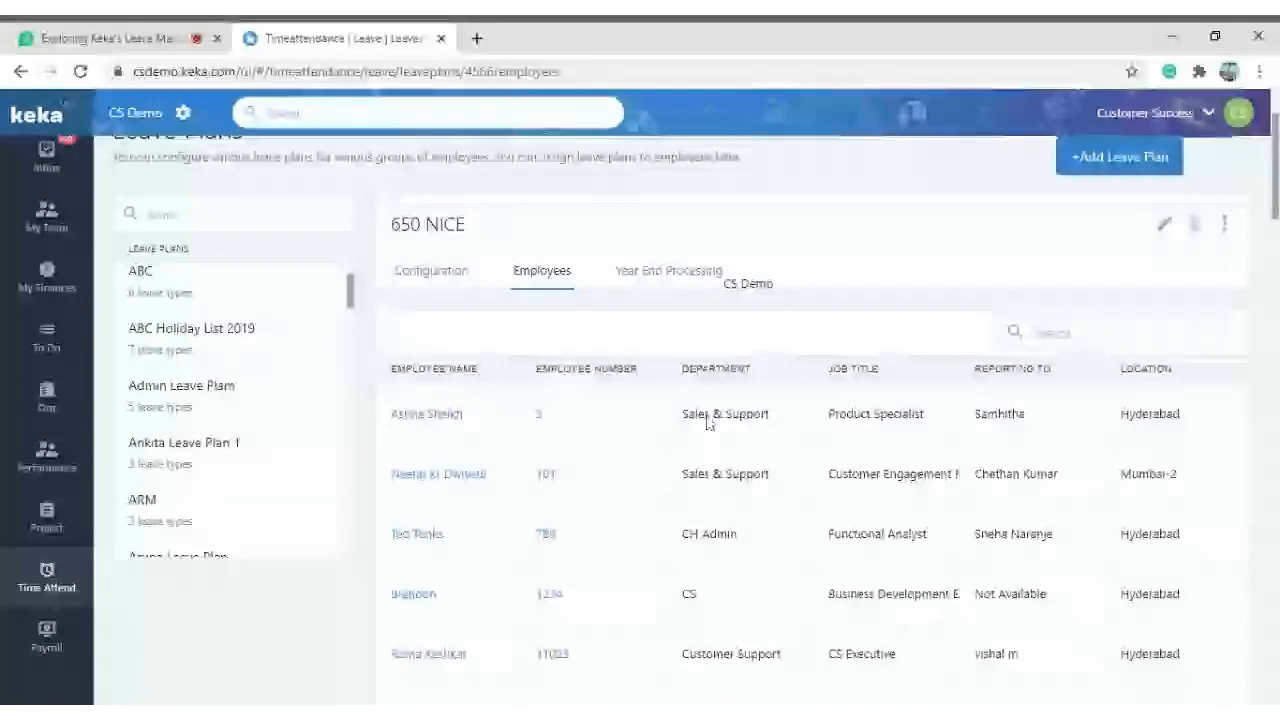
{"action": "scroll", "coordinate": [705, 433], "scroll_direction": "up", "scroll_amount": 1}
{"action": "left_click", "coordinate": [671, 360]}
{"action": "scroll", "coordinate": [807, 483], "scroll_direction": "down", "scroll_amount": 1}
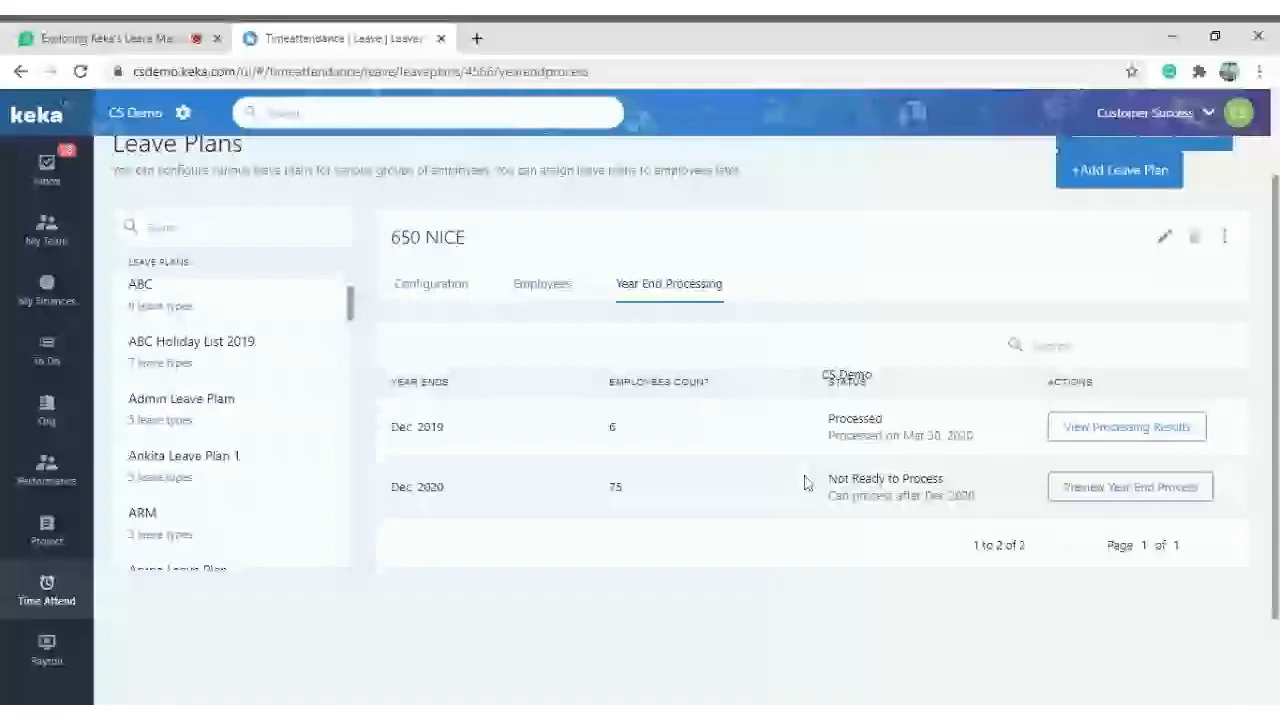
{"action": "left_click", "coordinate": [424, 295]}
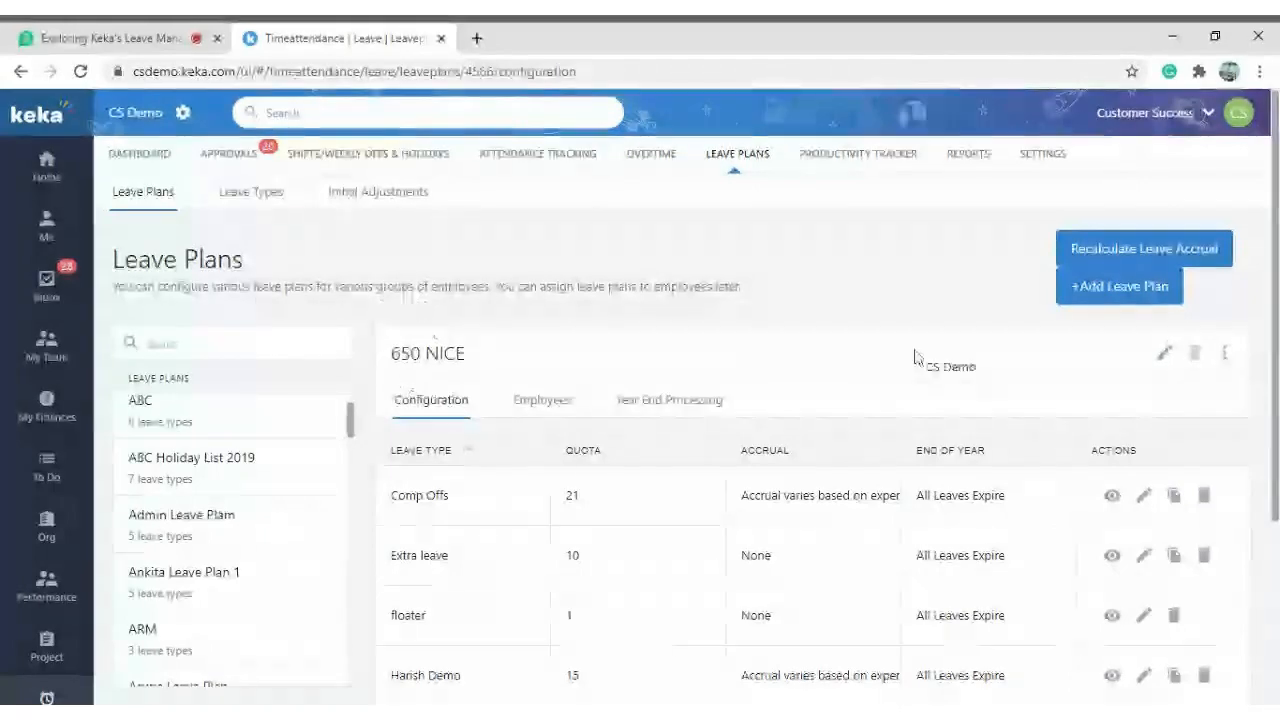
Start a new leave plan and name it Standard LP.
{"action": "left_click", "coordinate": [1100, 290]}
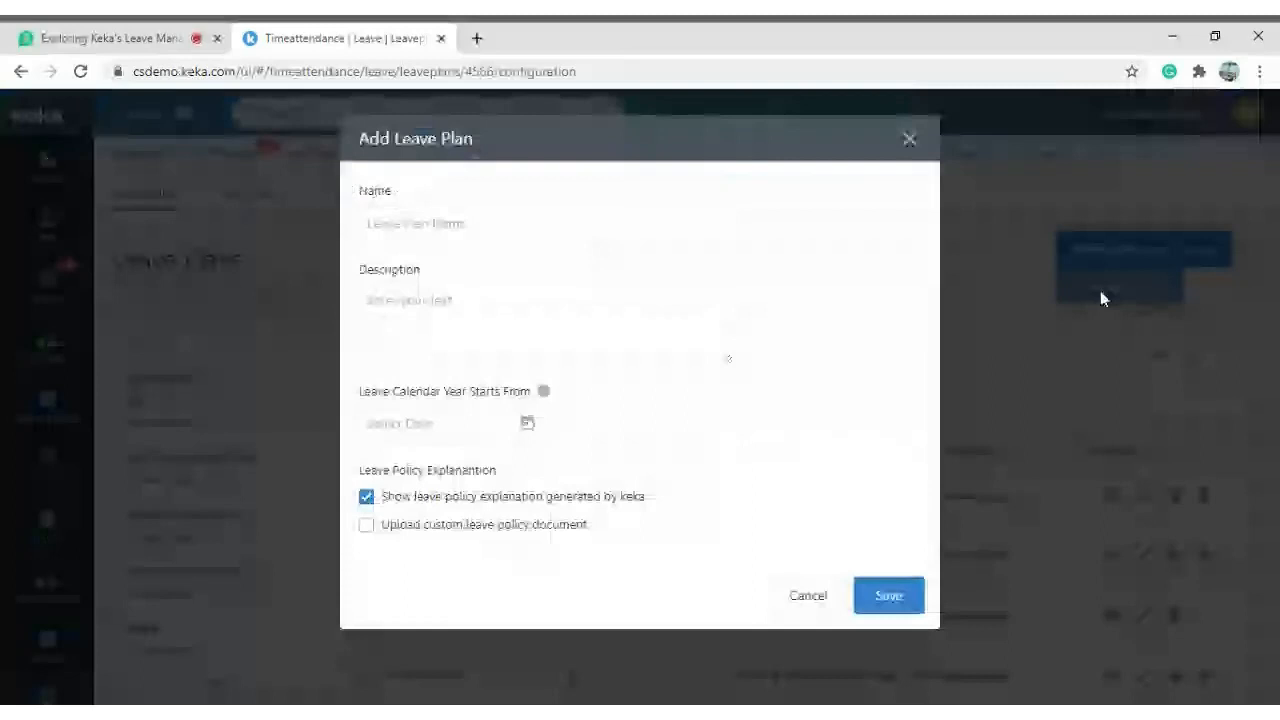
{"action": "left_click", "coordinate": [562, 222]}
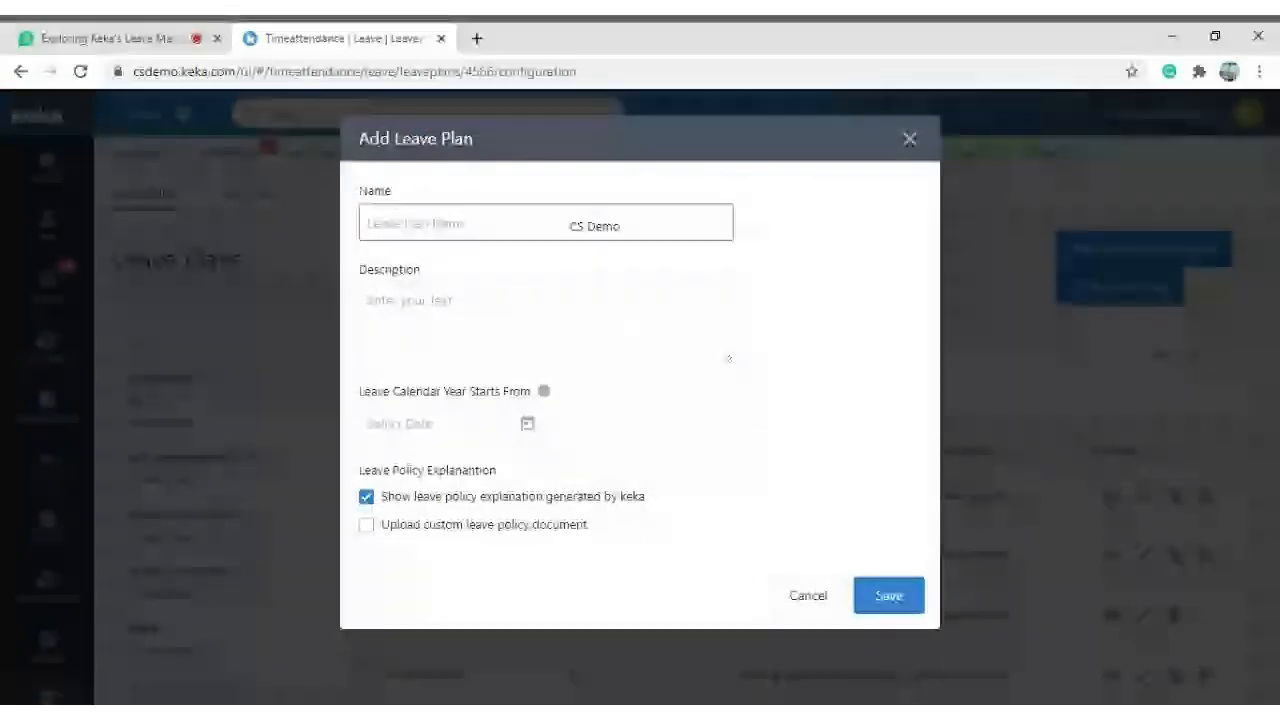
{"action": "type", "text": "S"}
{"action": "key", "text": "BackSpace"}
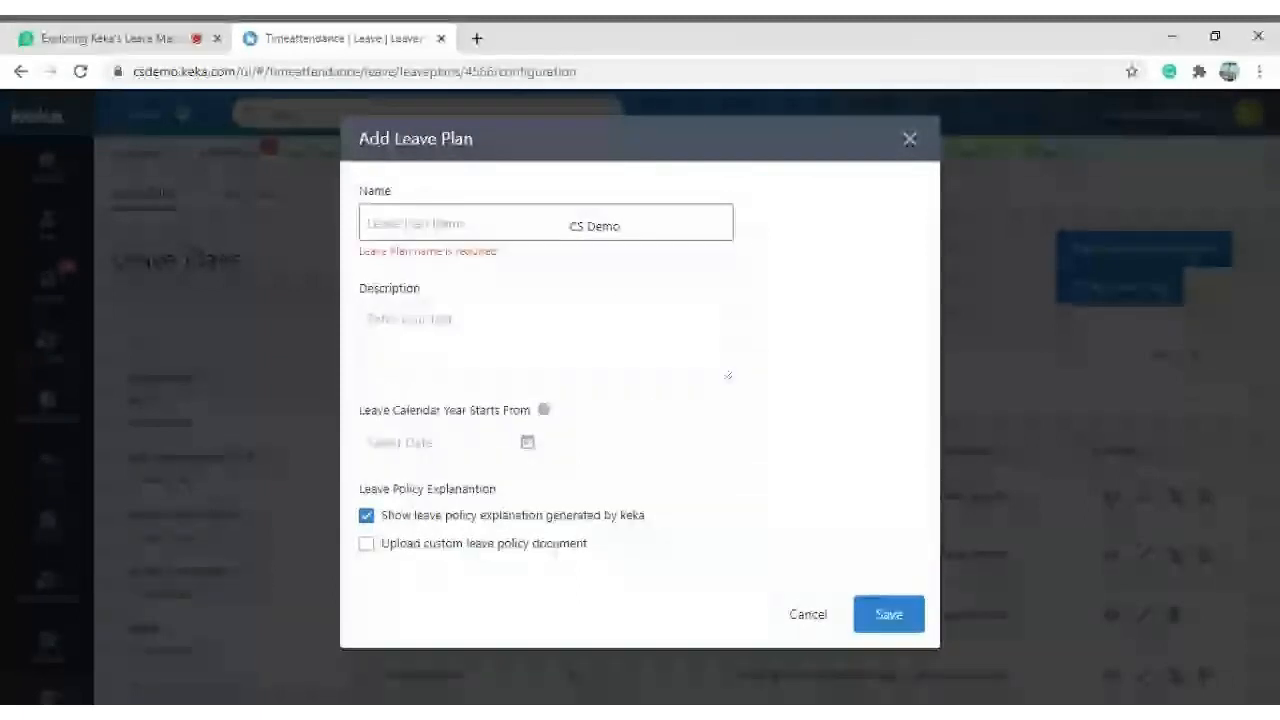
{"action": "type", "text": "WEb"}
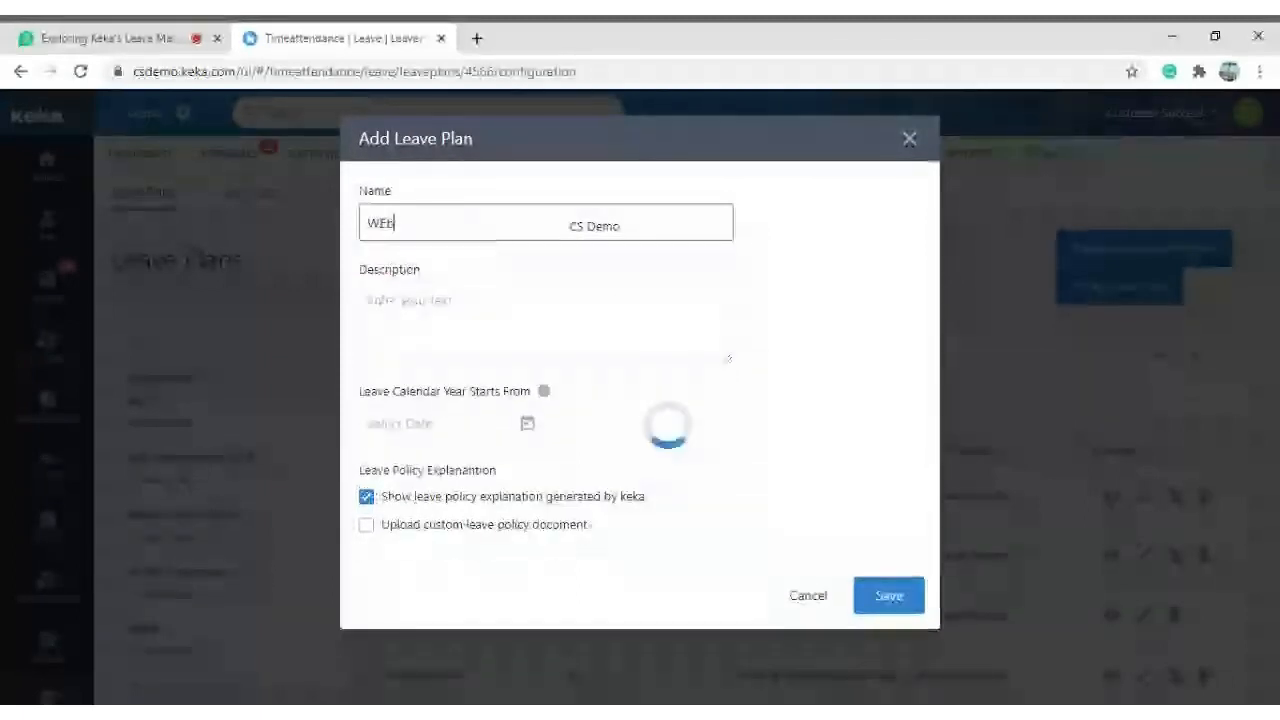
{"action": "key", "text": "BackSpace"}
{"action": "key", "text": "BackSpace"}
{"action": "key", "text": "BackSpace"}
{"action": "type", "text": "Sta"}
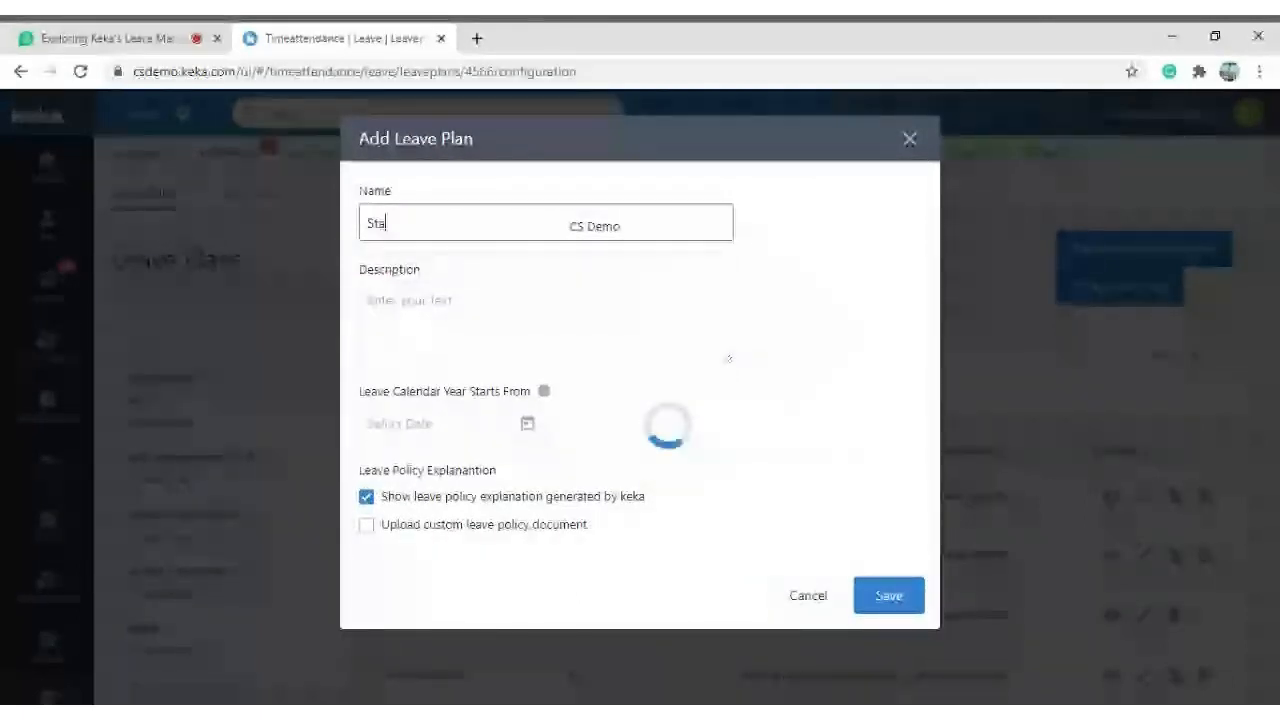
{"action": "type", "text": "ndard LP"}
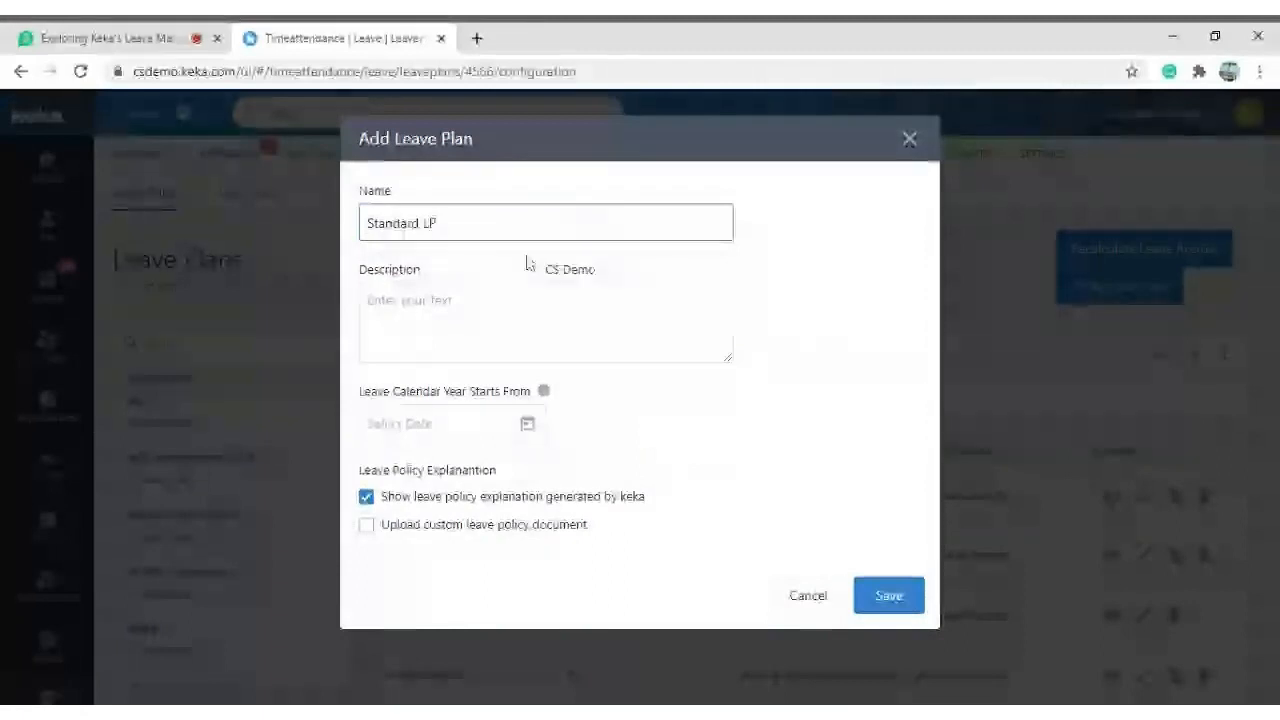
Copy the plan name into the description so that it reads Standard LP.
{"action": "left_click", "coordinate": [494, 326]}
{"action": "left_click_drag", "start_coordinate": [458, 226], "coordinate": [282, 262]}
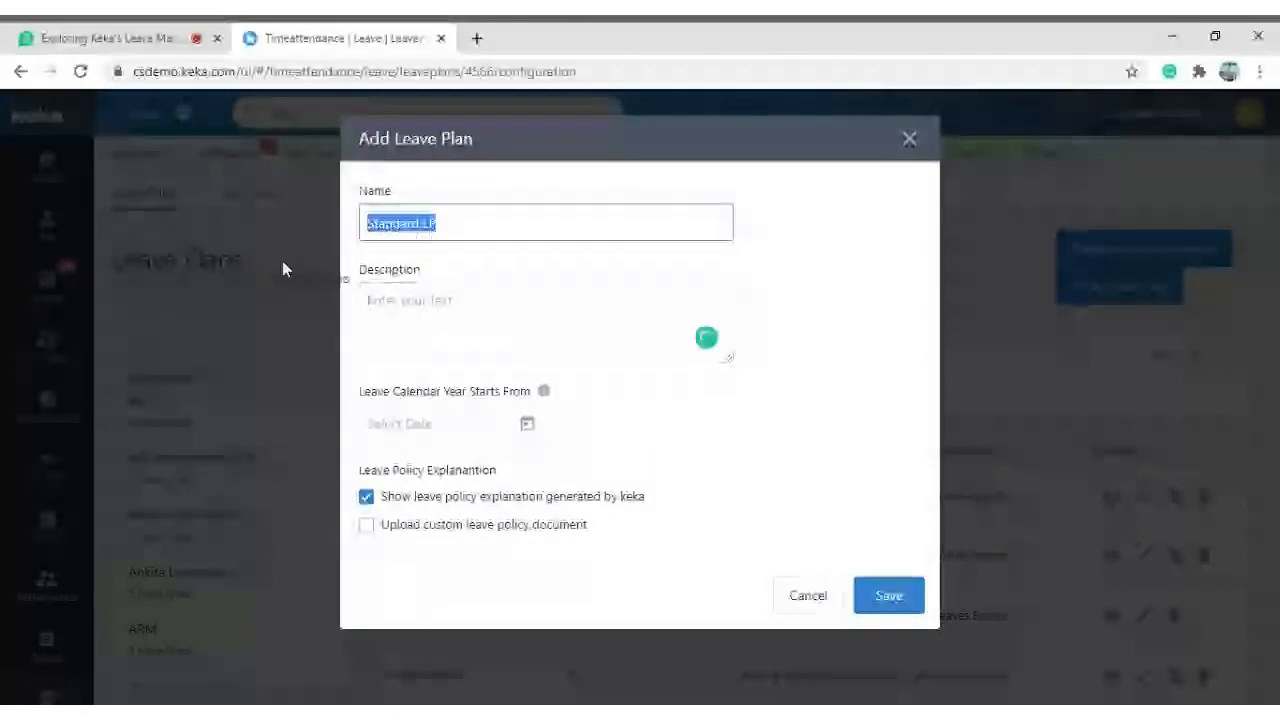
{"action": "key", "text": "ctrl+c"}
{"action": "key", "text": "Tab"}
{"action": "key", "text": "ctrl+v"}
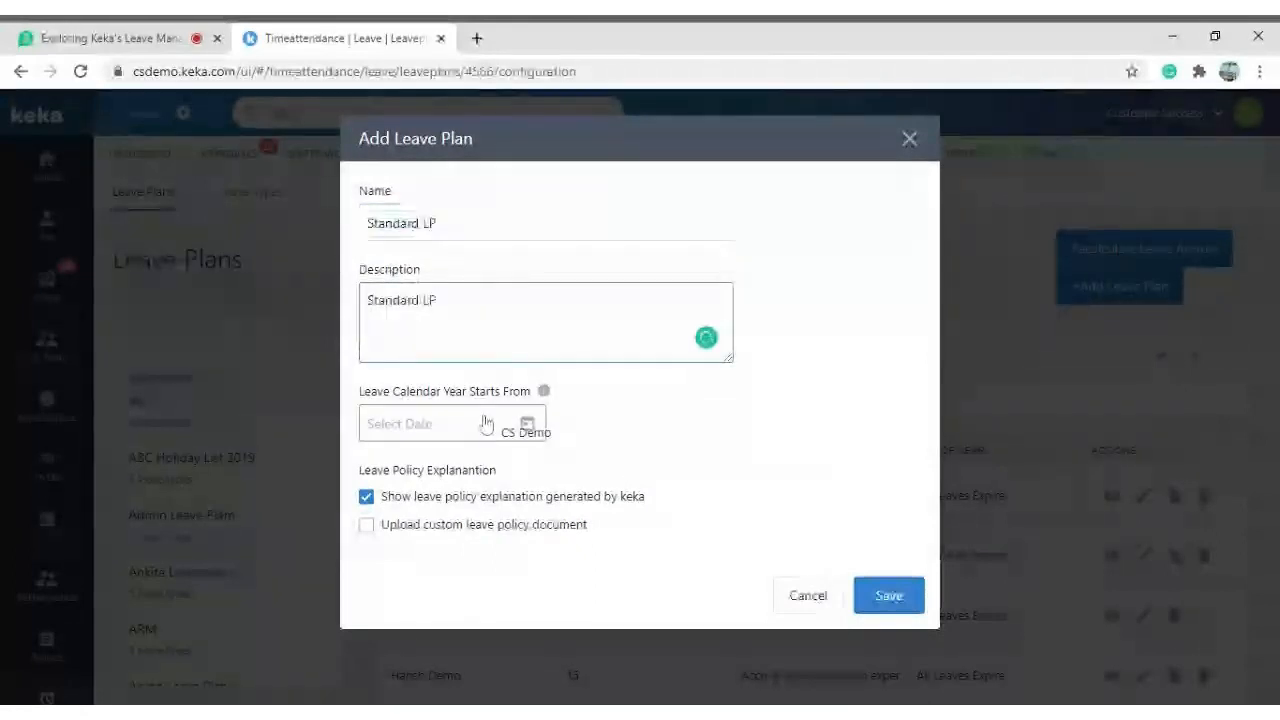
Set the new plan's leave calendar year to start from January 2020.
{"action": "left_click", "coordinate": [486, 424]}
{"action": "left_click", "coordinate": [372, 536]}
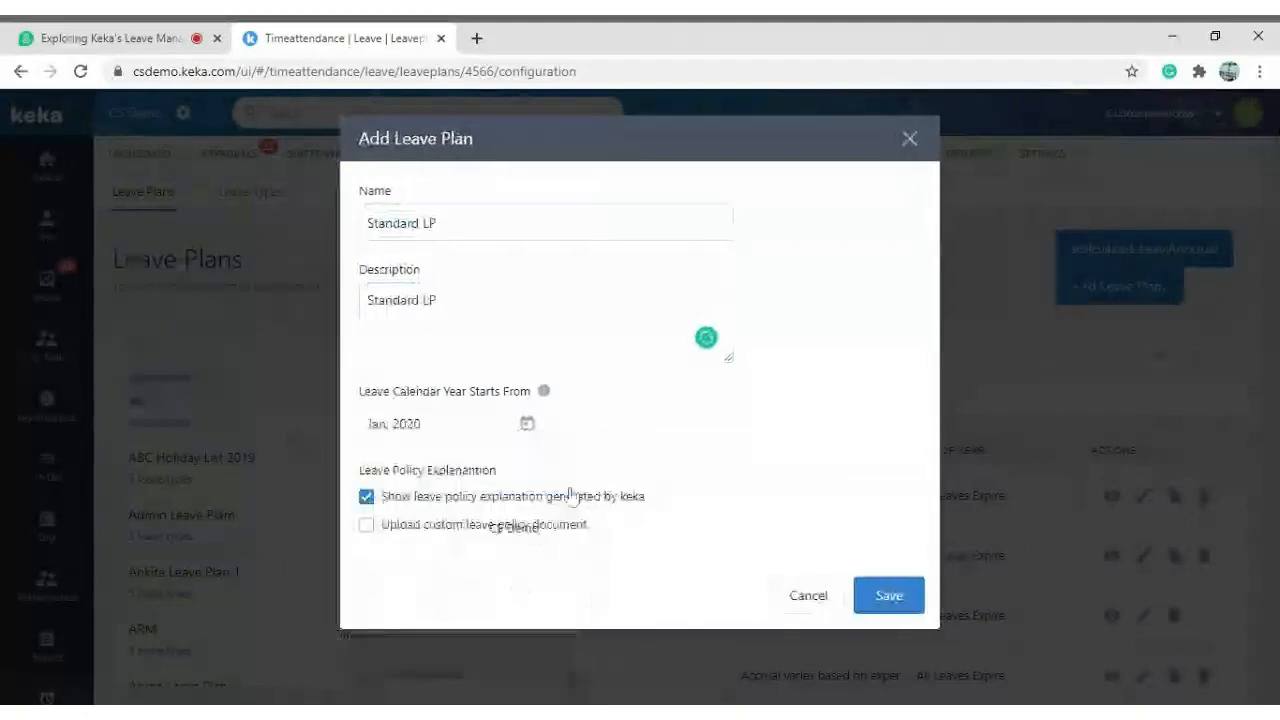
{"action": "mouse_move", "coordinate": [543, 391]}
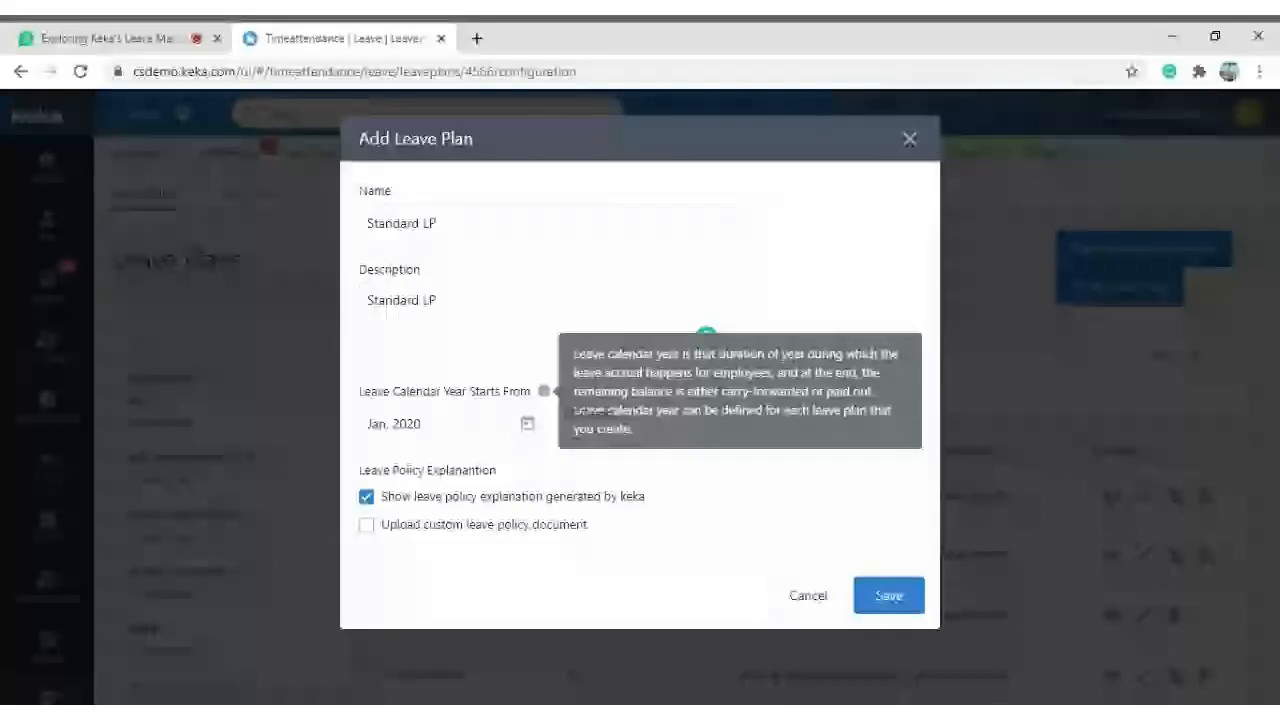
{"action": "left_click", "coordinate": [505, 416]}
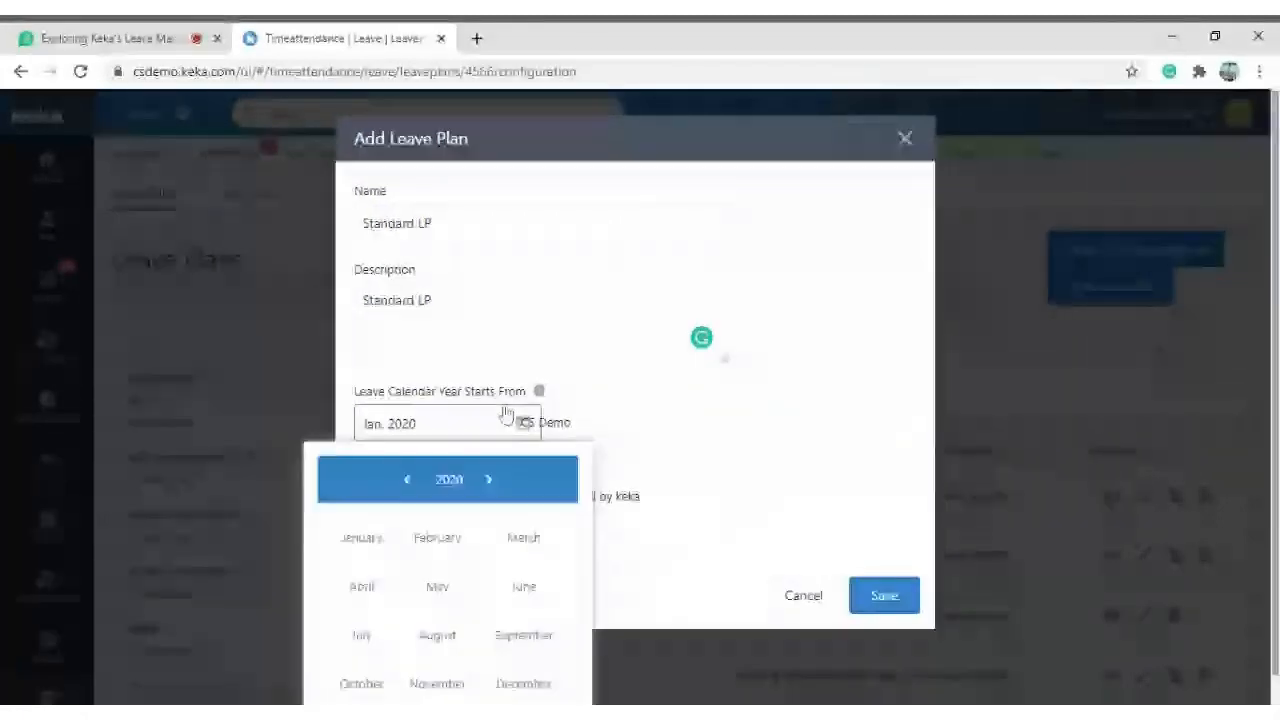
{"action": "left_click", "coordinate": [366, 539]}
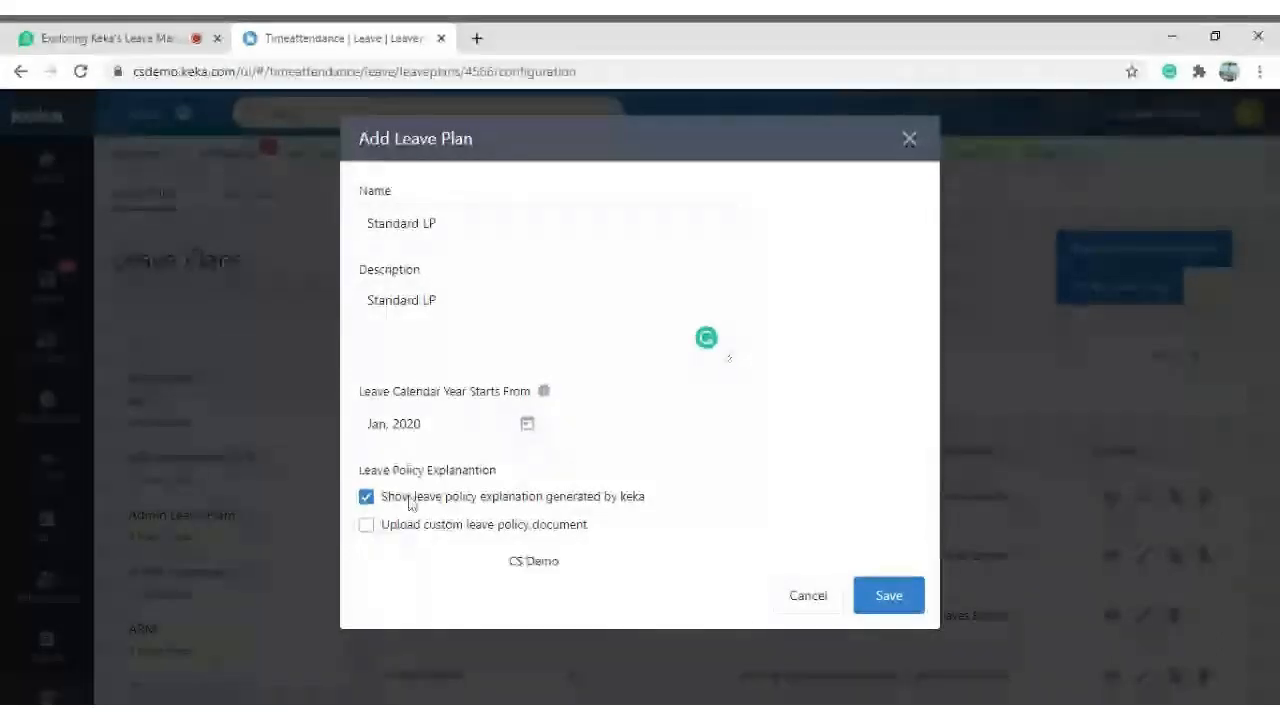
Try the custom leave policy document option in place of the Keka-generated explanation, and restore the generated one.
{"action": "left_click", "coordinate": [366, 497]}
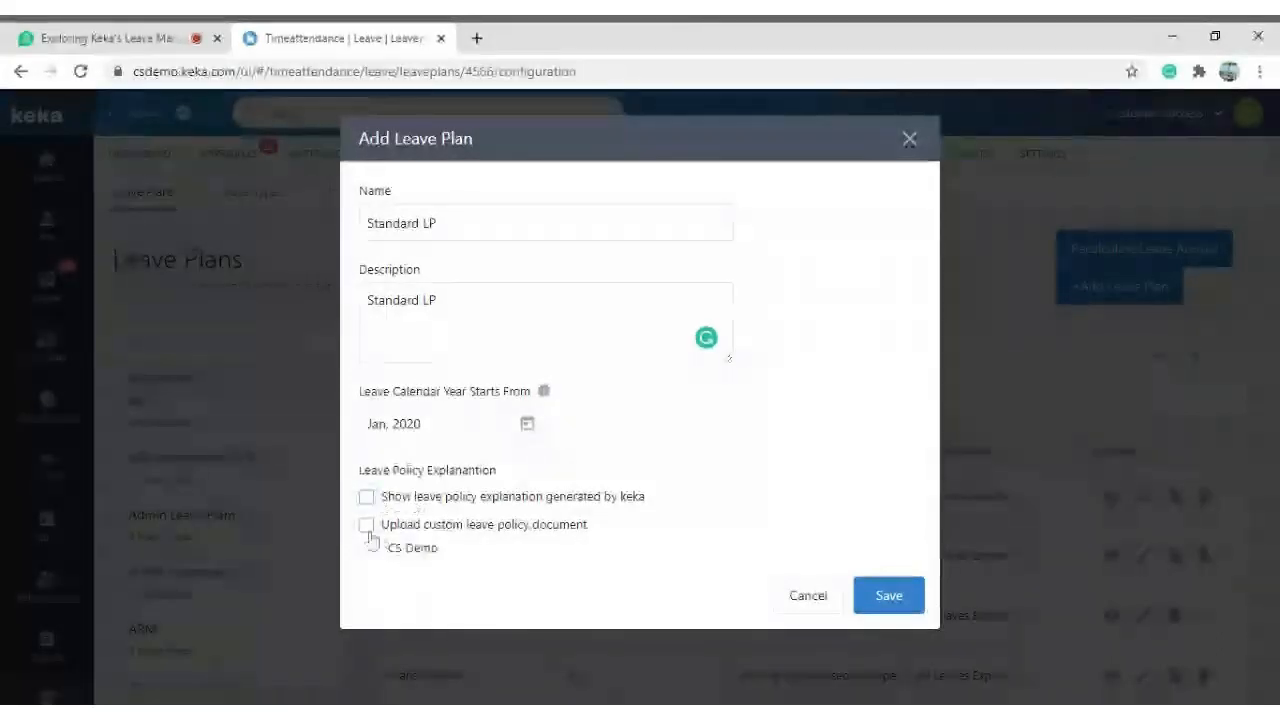
{"action": "left_click", "coordinate": [367, 526]}
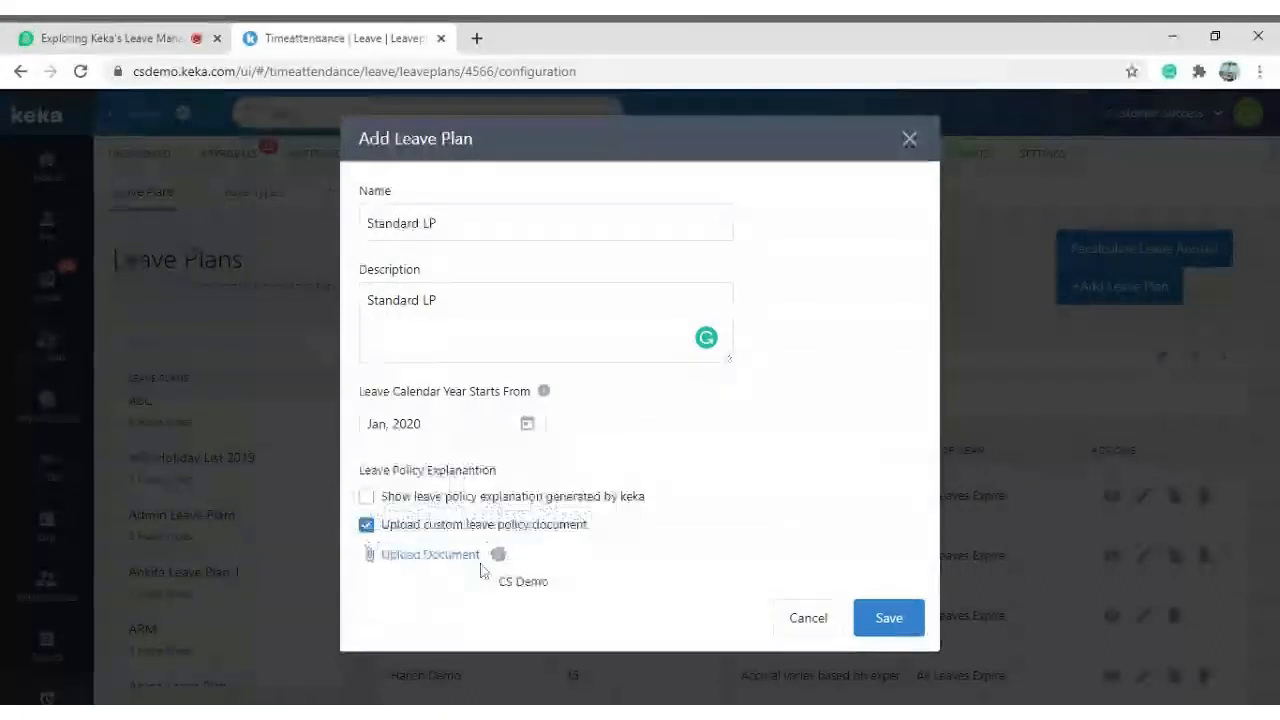
{"action": "left_click", "coordinate": [450, 522]}
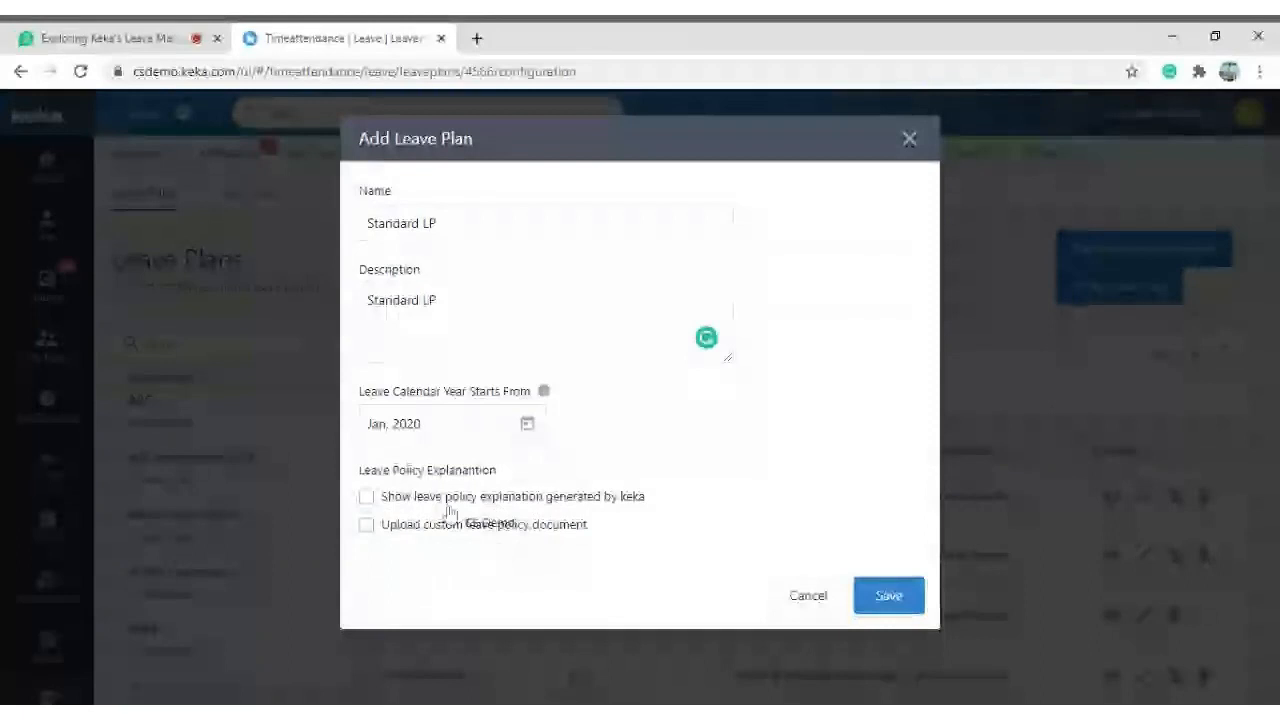
{"action": "left_click", "coordinate": [367, 497]}
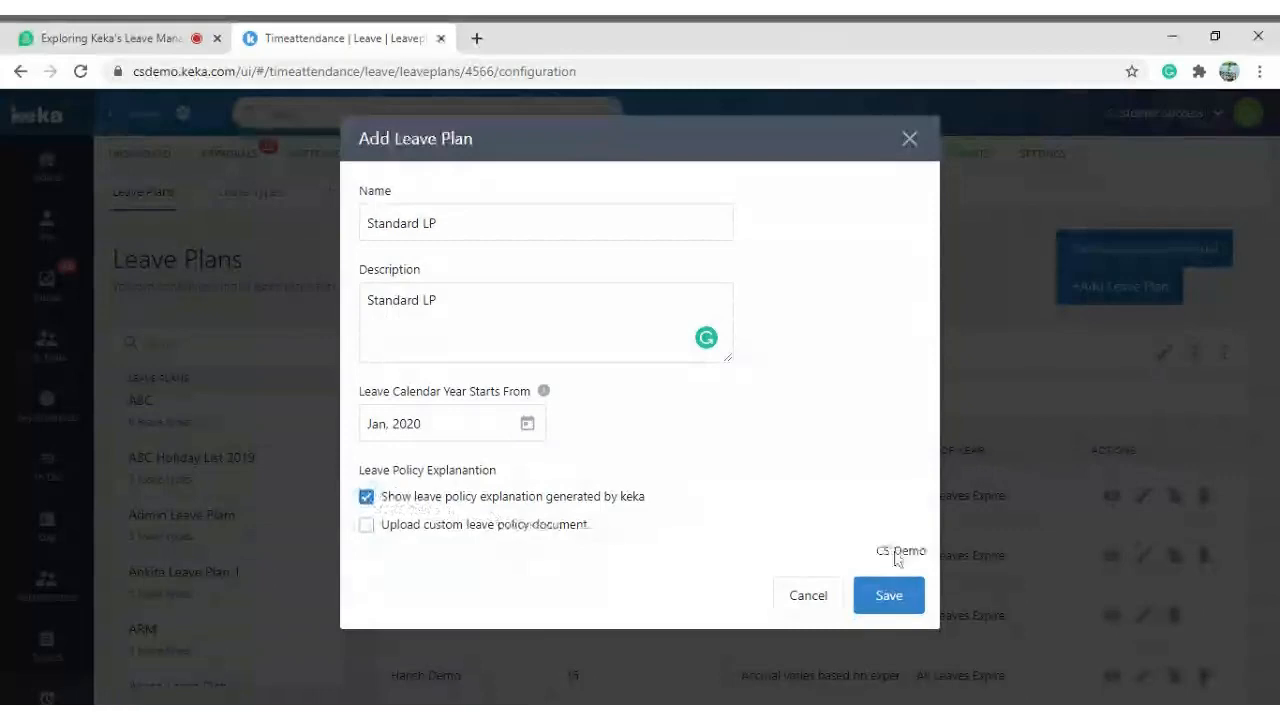
Save the new leave plan and open Standard LP by searching the leave plans list for "stand".
{"action": "left_click", "coordinate": [903, 595]}
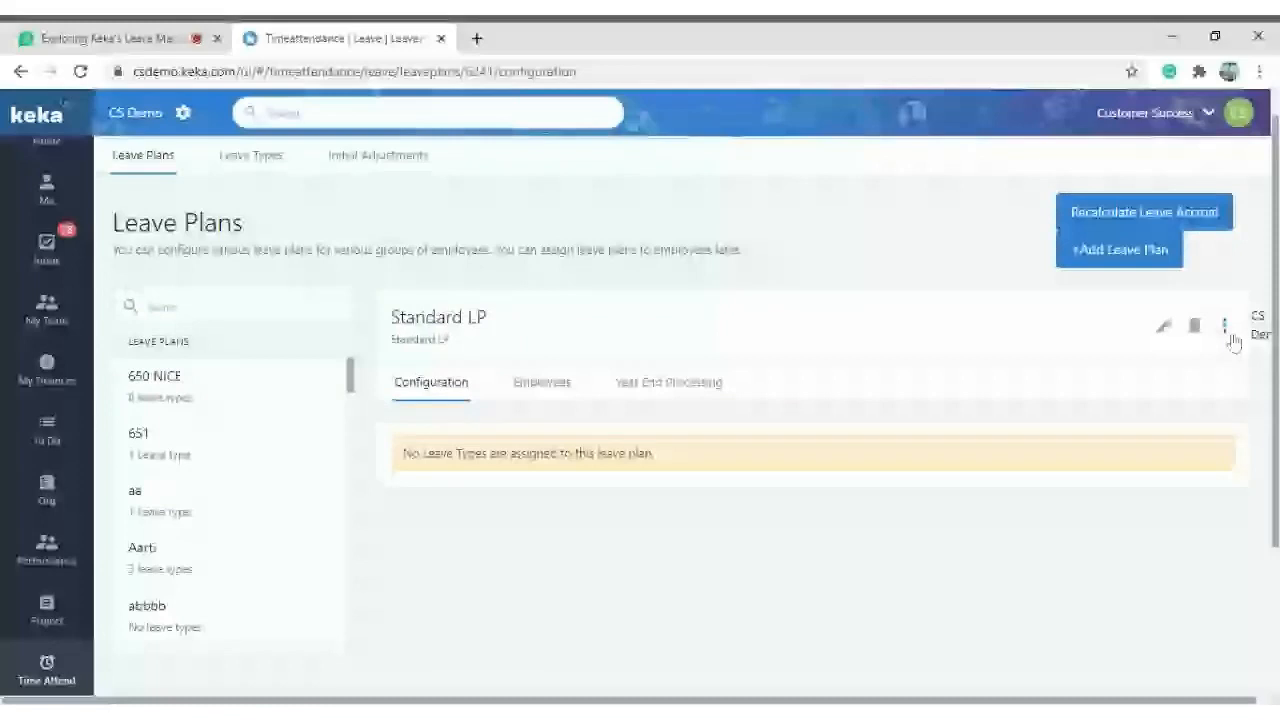
{"action": "scroll", "coordinate": [205, 622], "scroll_direction": "down", "scroll_amount": 5}
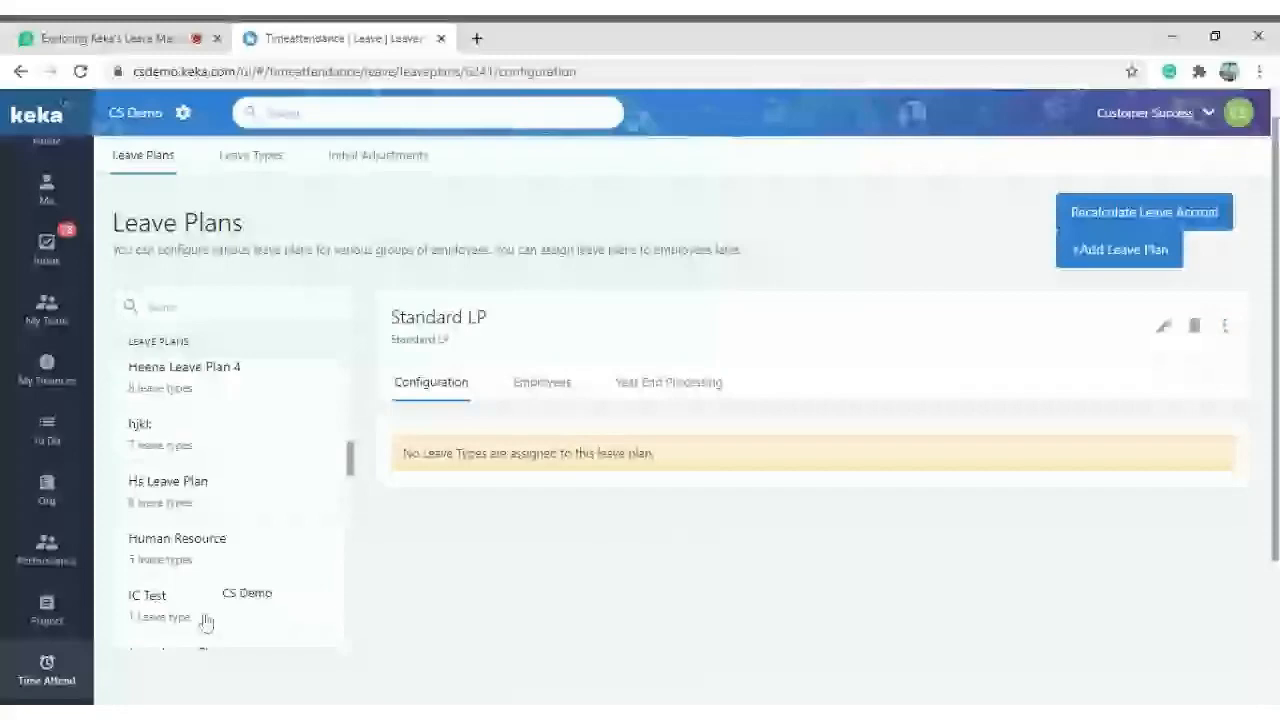
{"action": "scroll", "coordinate": [205, 622], "scroll_direction": "down", "scroll_amount": 5}
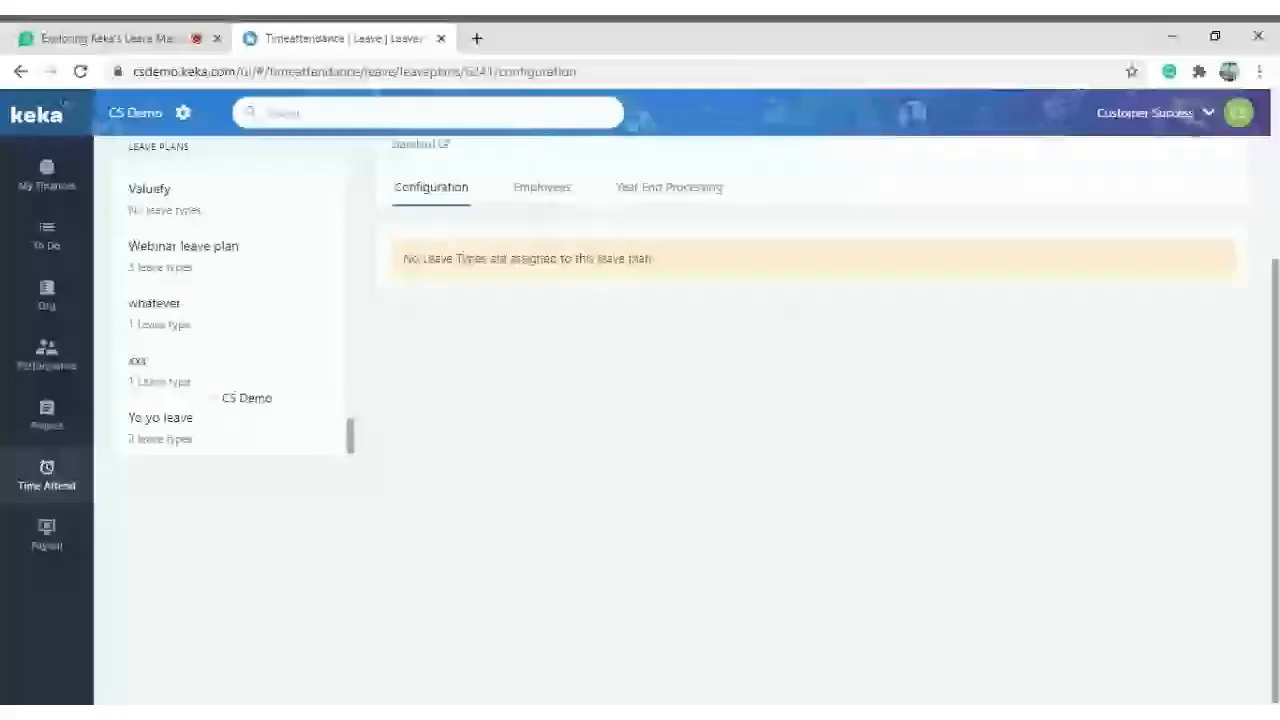
{"action": "scroll", "coordinate": [222, 537], "scroll_direction": "up", "scroll_amount": 3}
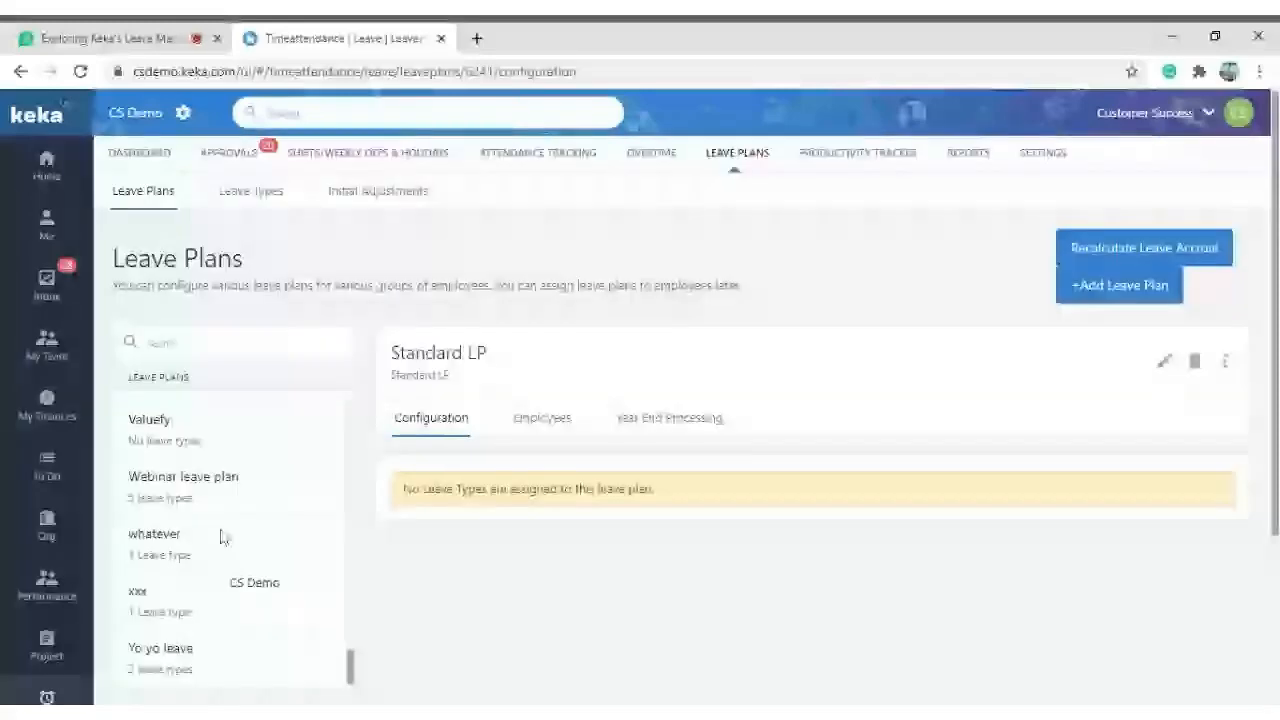
{"action": "left_click", "coordinate": [200, 342]}
{"action": "type", "text": "stand"}
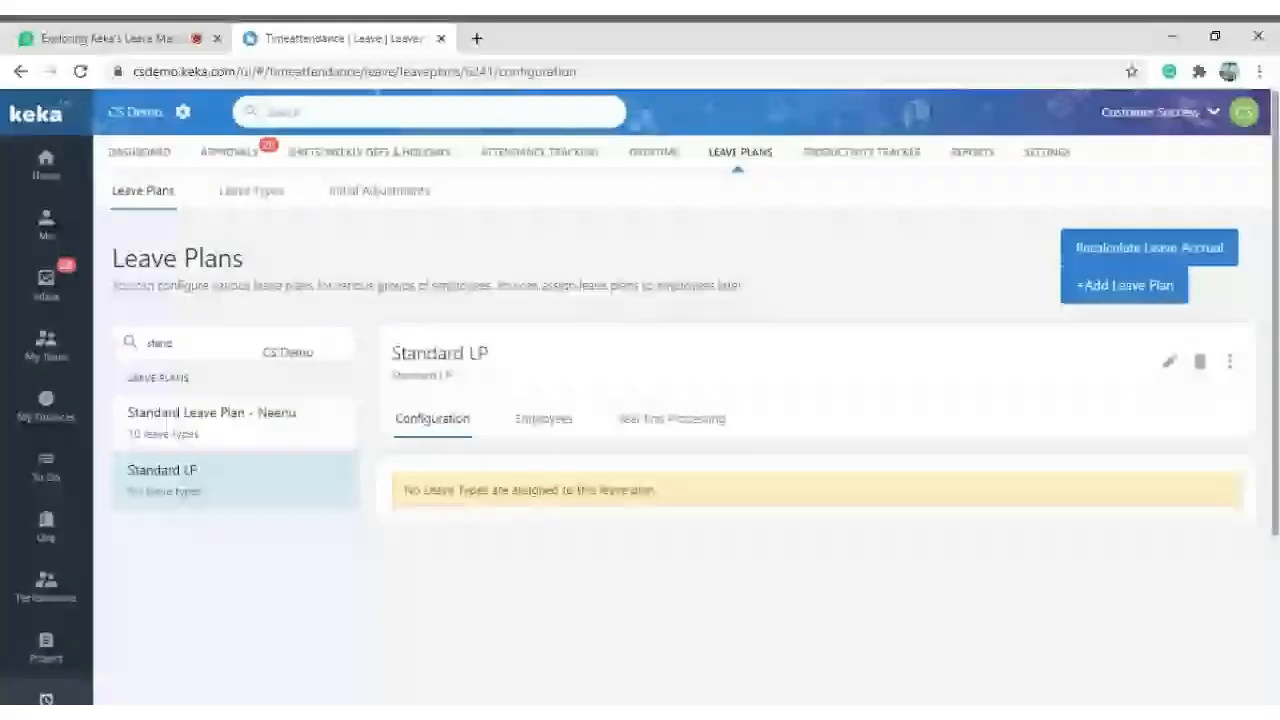
{"action": "left_click", "coordinate": [200, 487]}
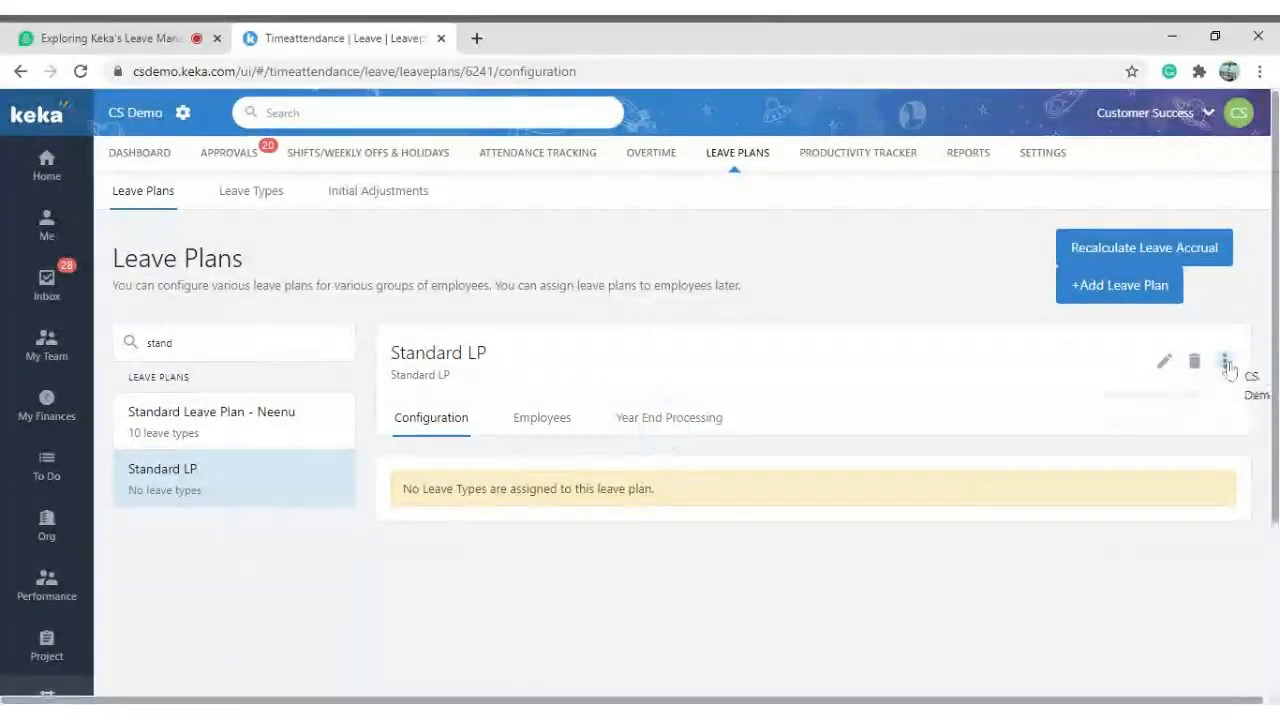
Assign the Casual Leave type to the Standard LP leave plan and save the assignment.
{"action": "left_click", "coordinate": [1226, 366]}
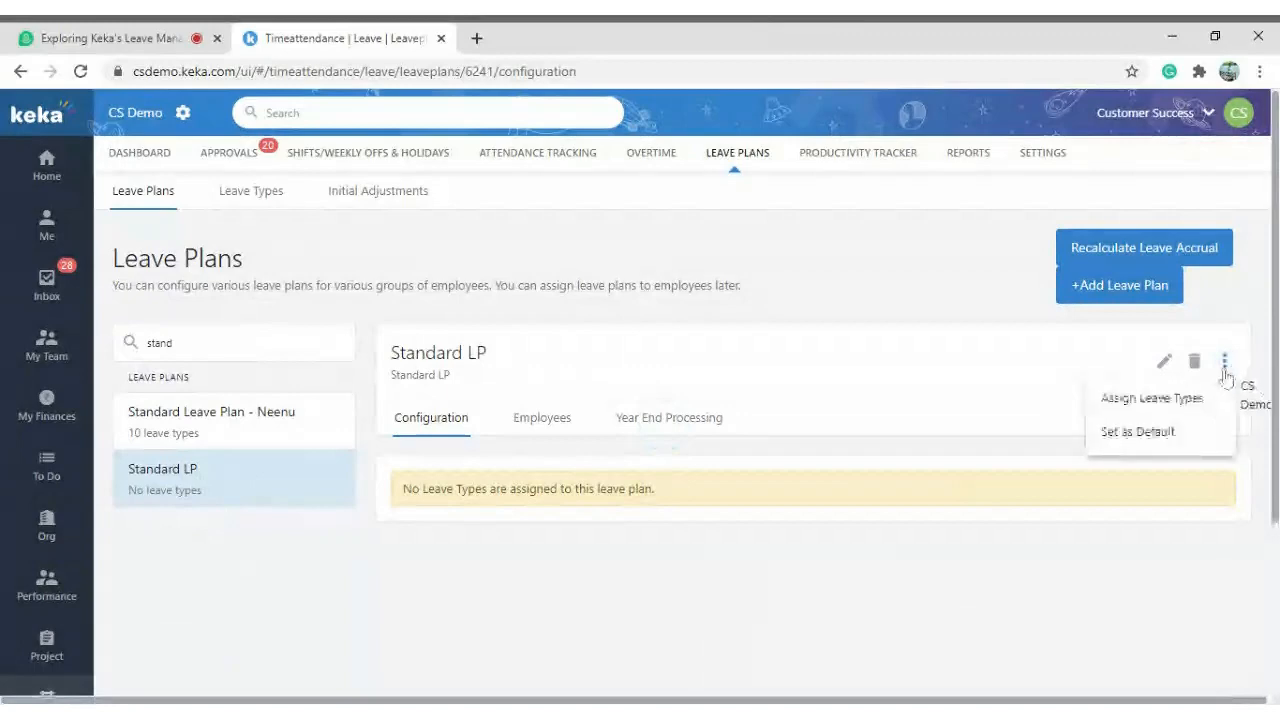
{"action": "left_click", "coordinate": [1185, 399]}
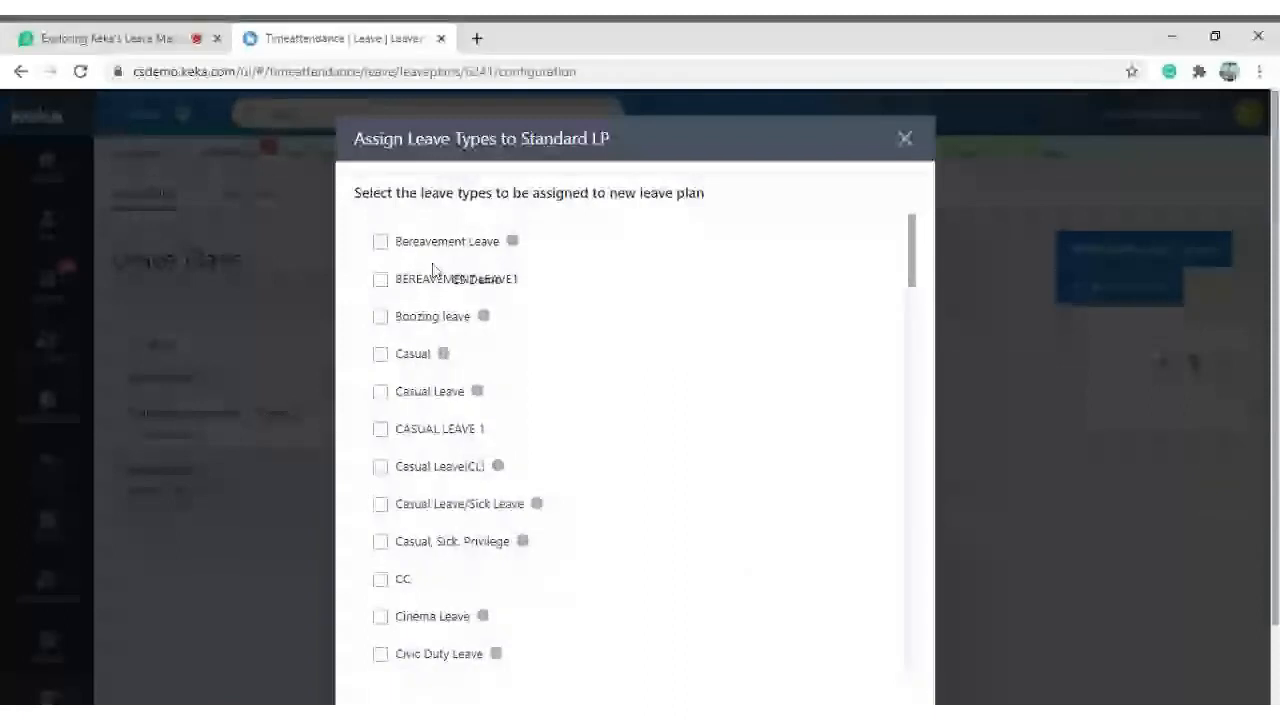
{"action": "scroll", "coordinate": [440, 382], "scroll_direction": "down", "scroll_amount": 1}
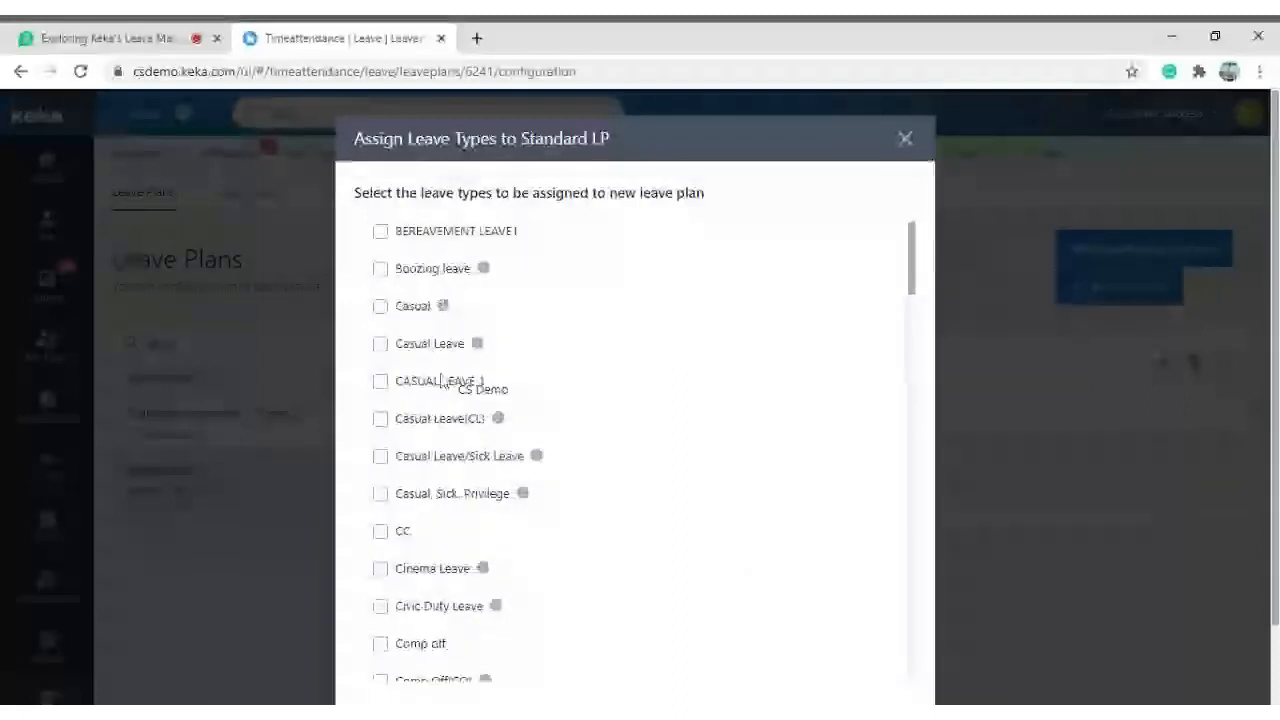
{"action": "scroll", "coordinate": [447, 400], "scroll_direction": "down", "scroll_amount": 2}
{"action": "scroll", "coordinate": [453, 416], "scroll_direction": "down", "scroll_amount": 6}
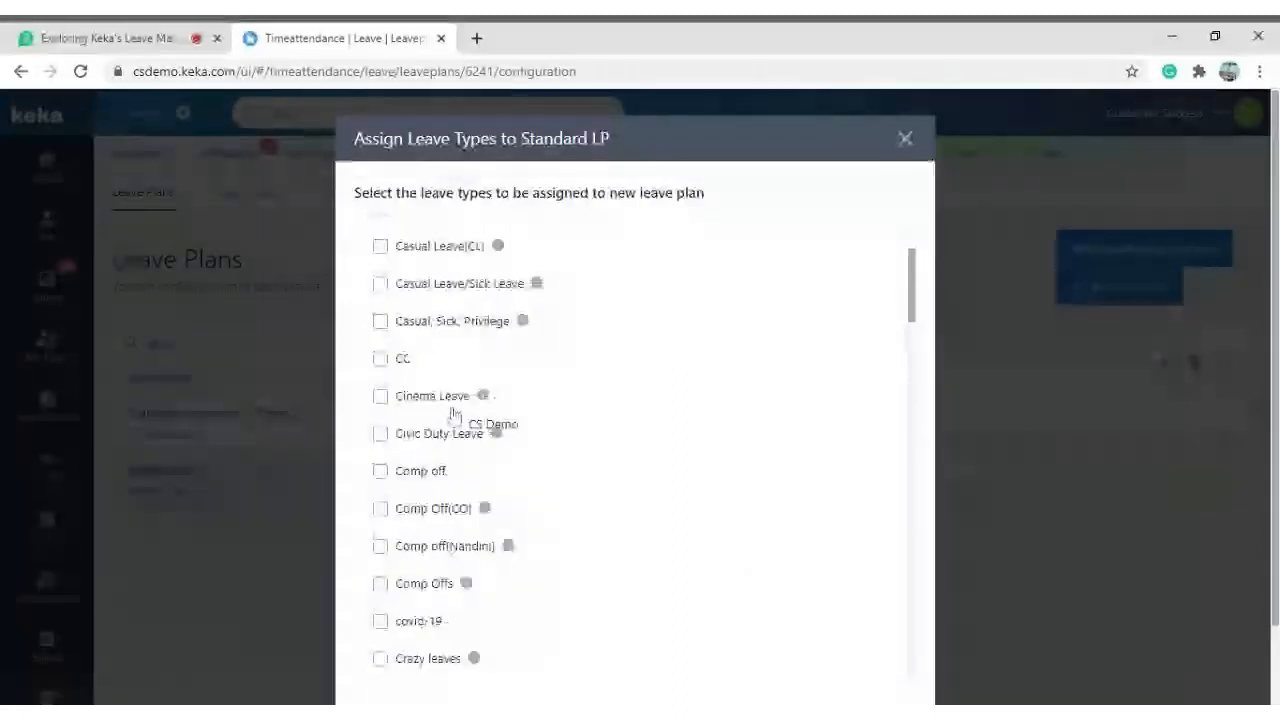
{"action": "scroll", "coordinate": [454, 416], "scroll_direction": "down", "scroll_amount": 6}
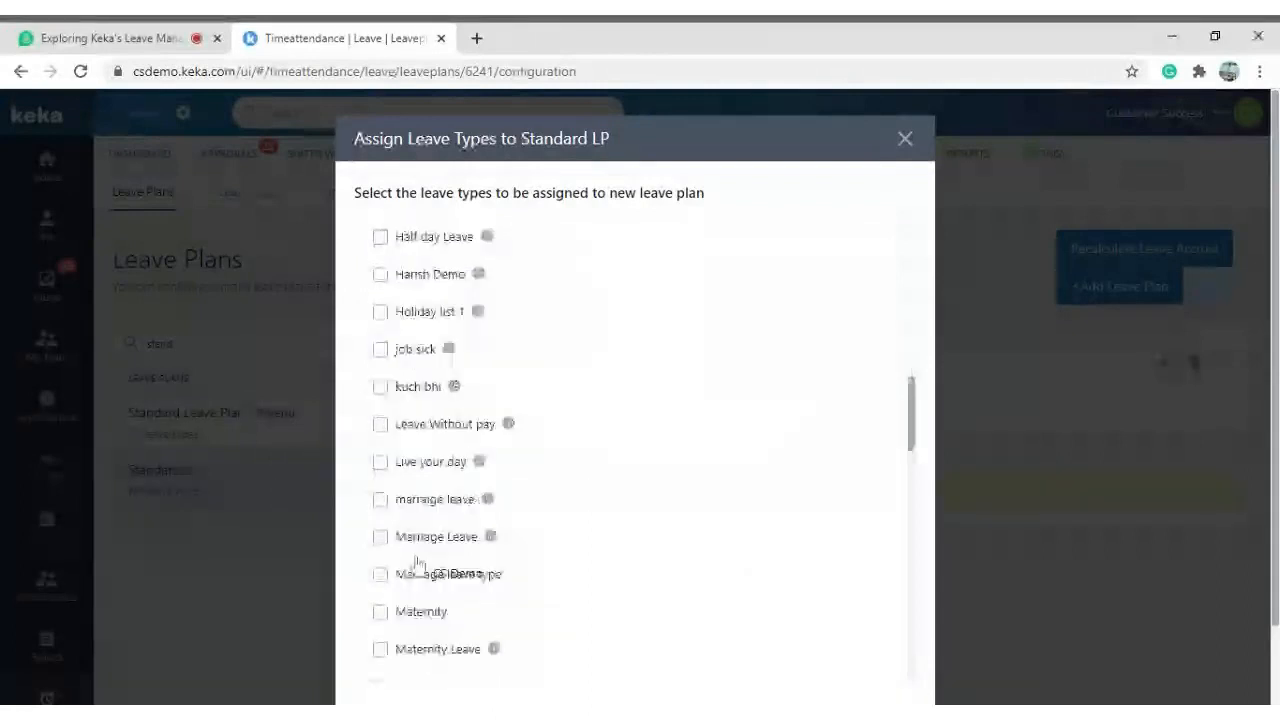
{"action": "scroll", "coordinate": [418, 563], "scroll_direction": "up", "scroll_amount": 14}
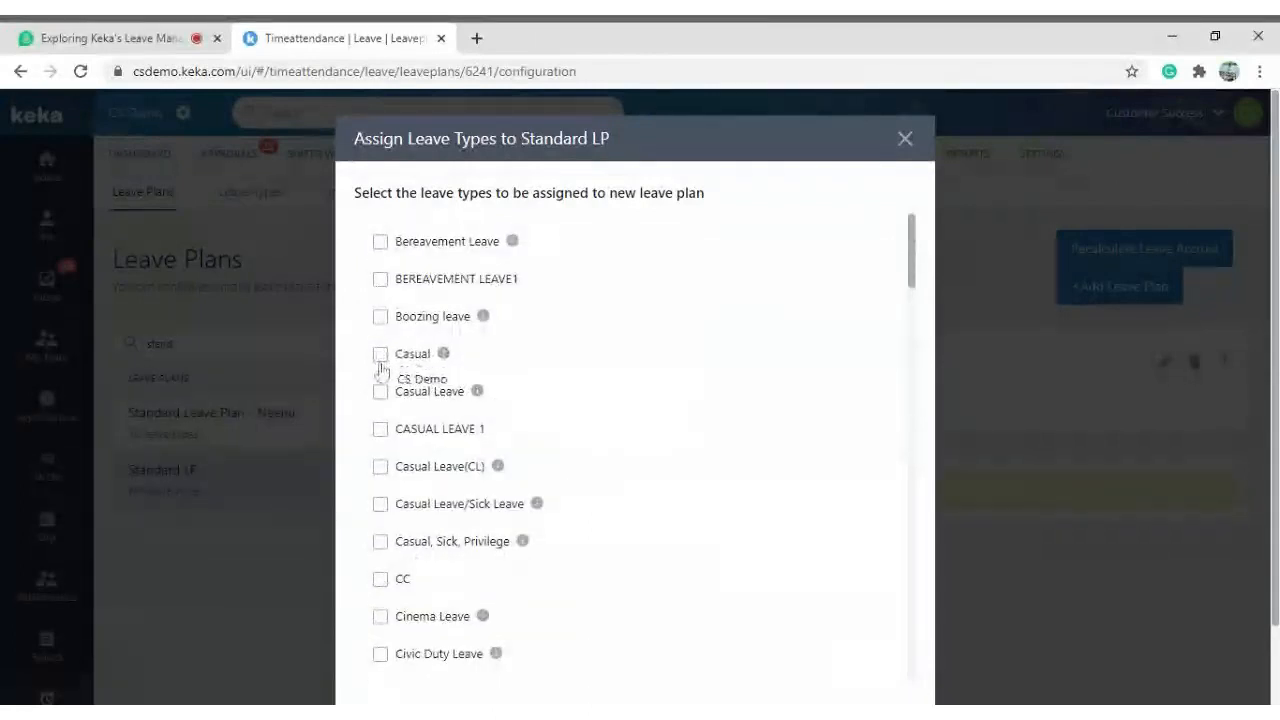
{"action": "left_click", "coordinate": [380, 395]}
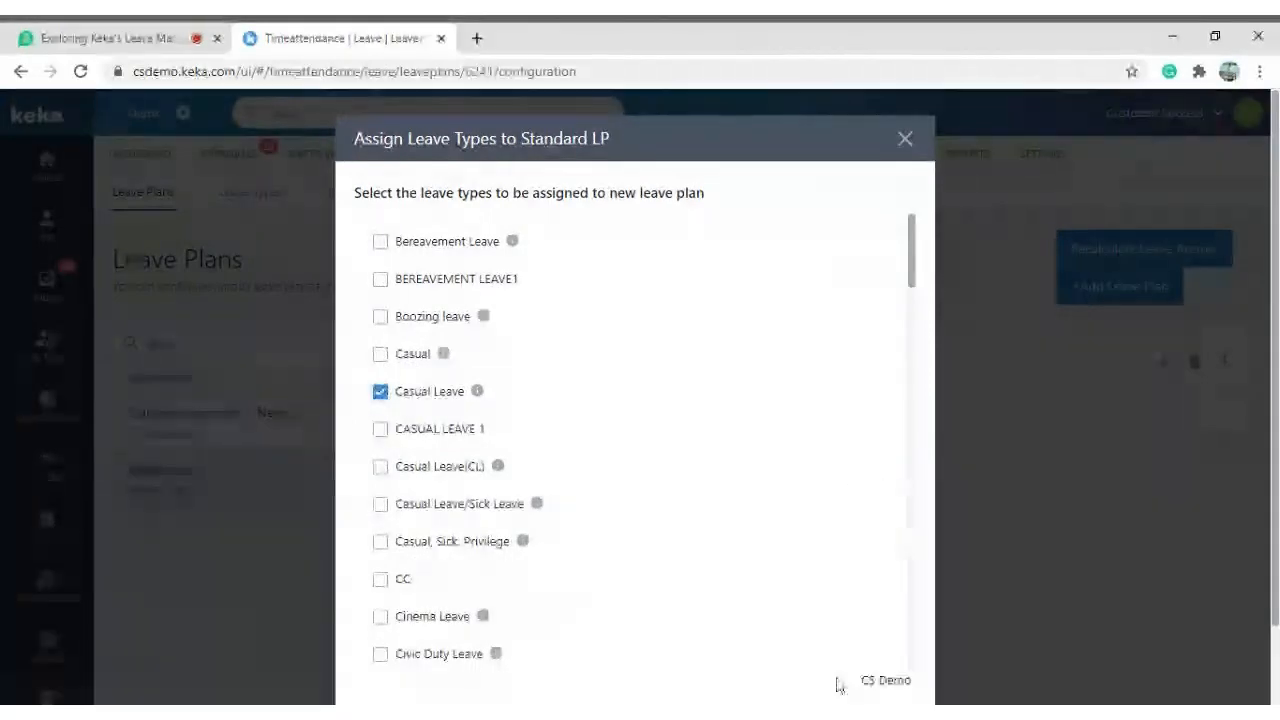
{"action": "scroll", "coordinate": [846, 531], "scroll_direction": "down", "scroll_amount": 8}
{"action": "scroll", "coordinate": [846, 531], "scroll_direction": "down", "scroll_amount": 20}
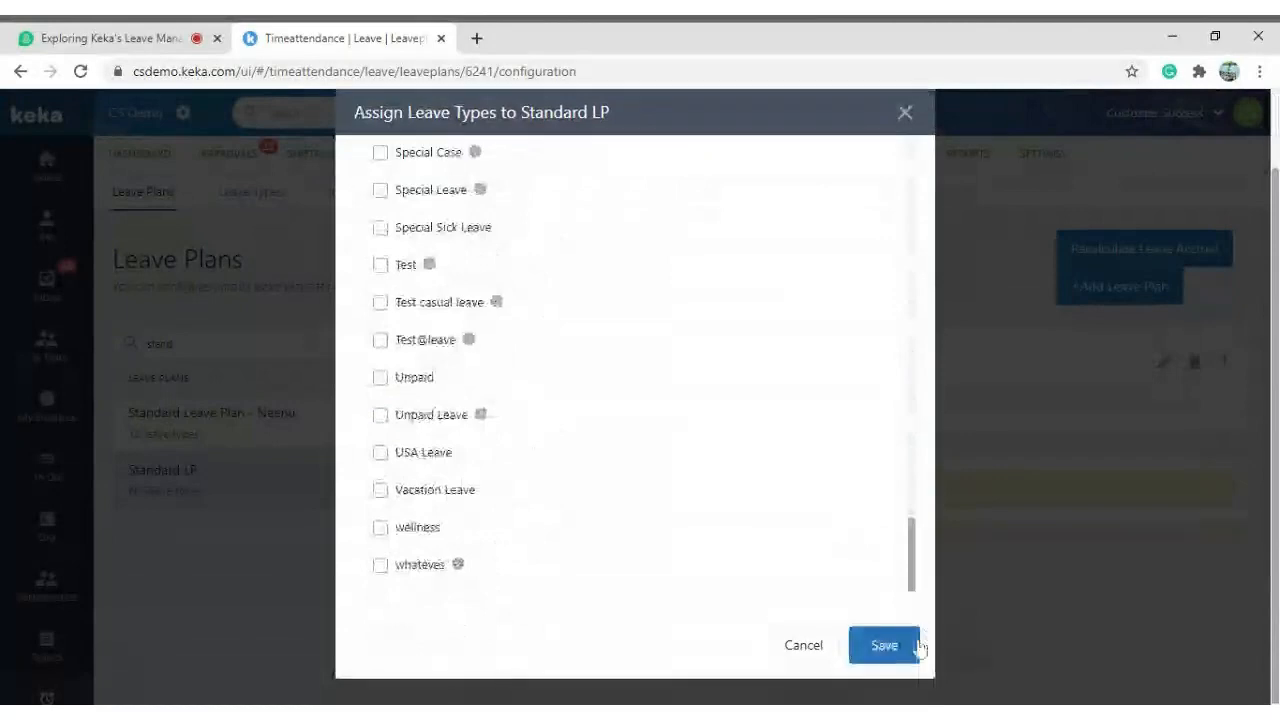
{"action": "left_click", "coordinate": [891, 646]}
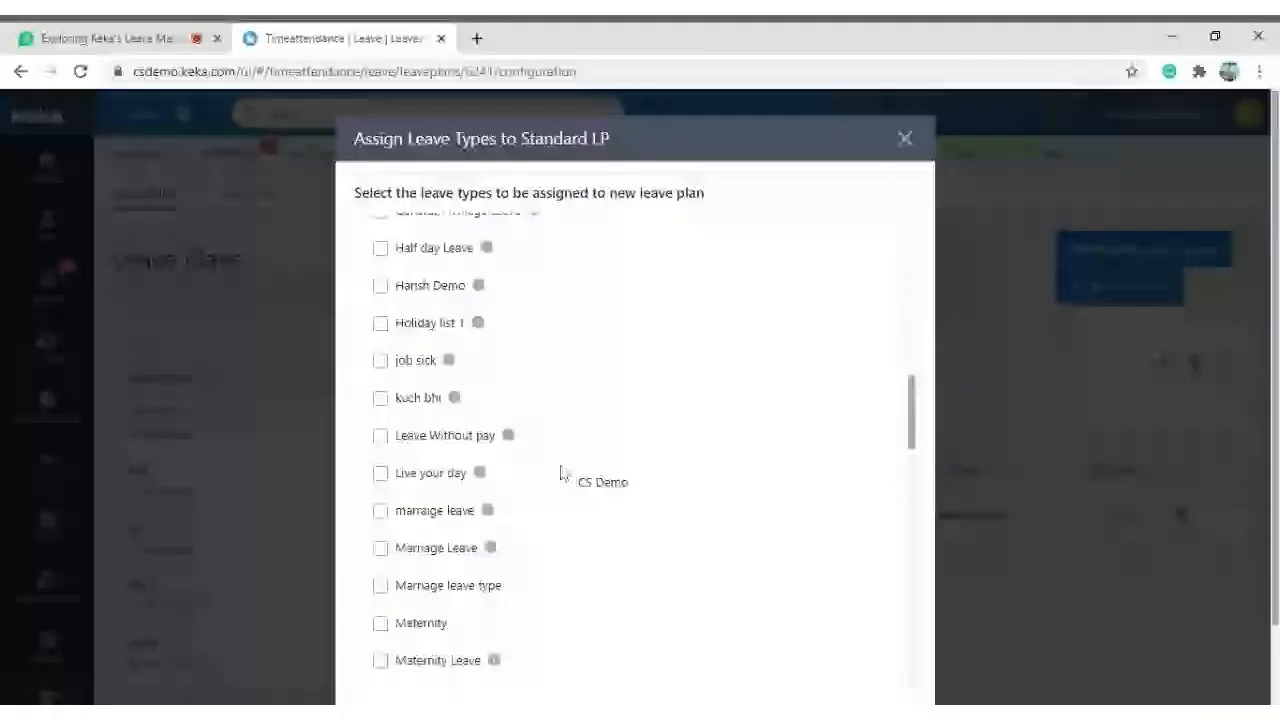
Look through the leave types that can be assigned to Standard LP and check the list of the organization's leave types.
{"action": "scroll", "coordinate": [561, 474], "scroll_direction": "down", "scroll_amount": 10}
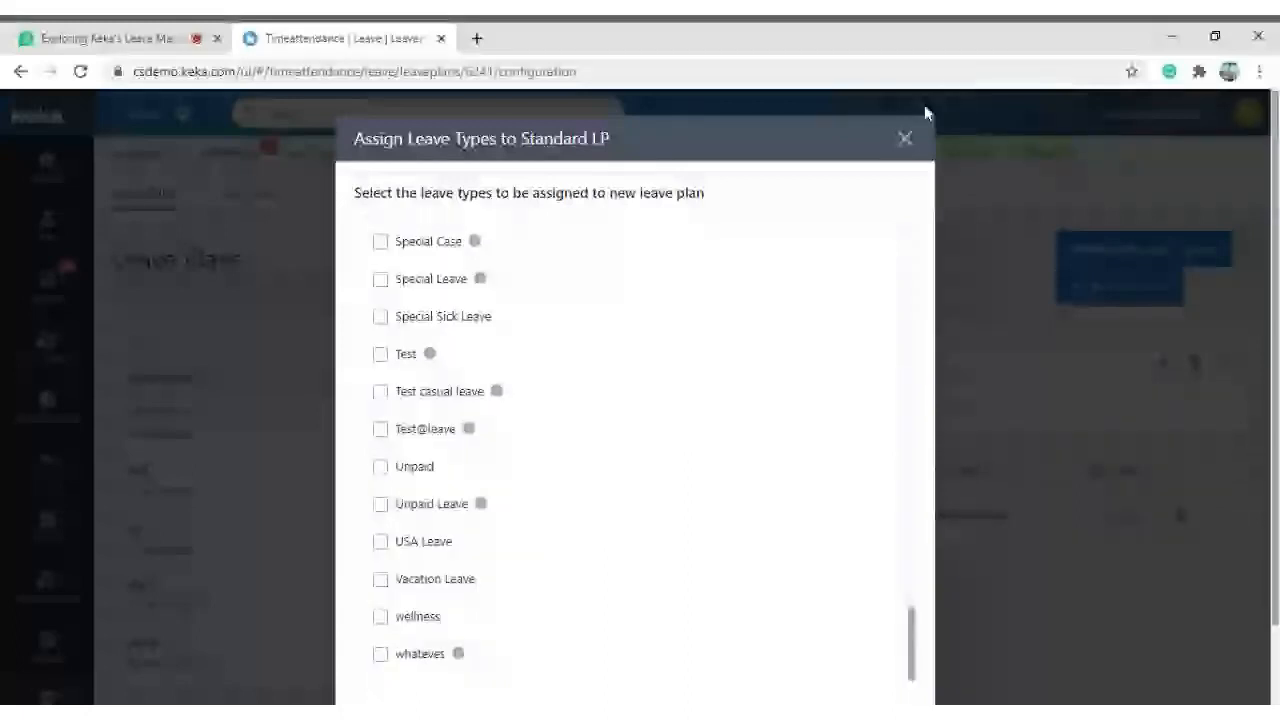
{"action": "left_click", "coordinate": [905, 138]}
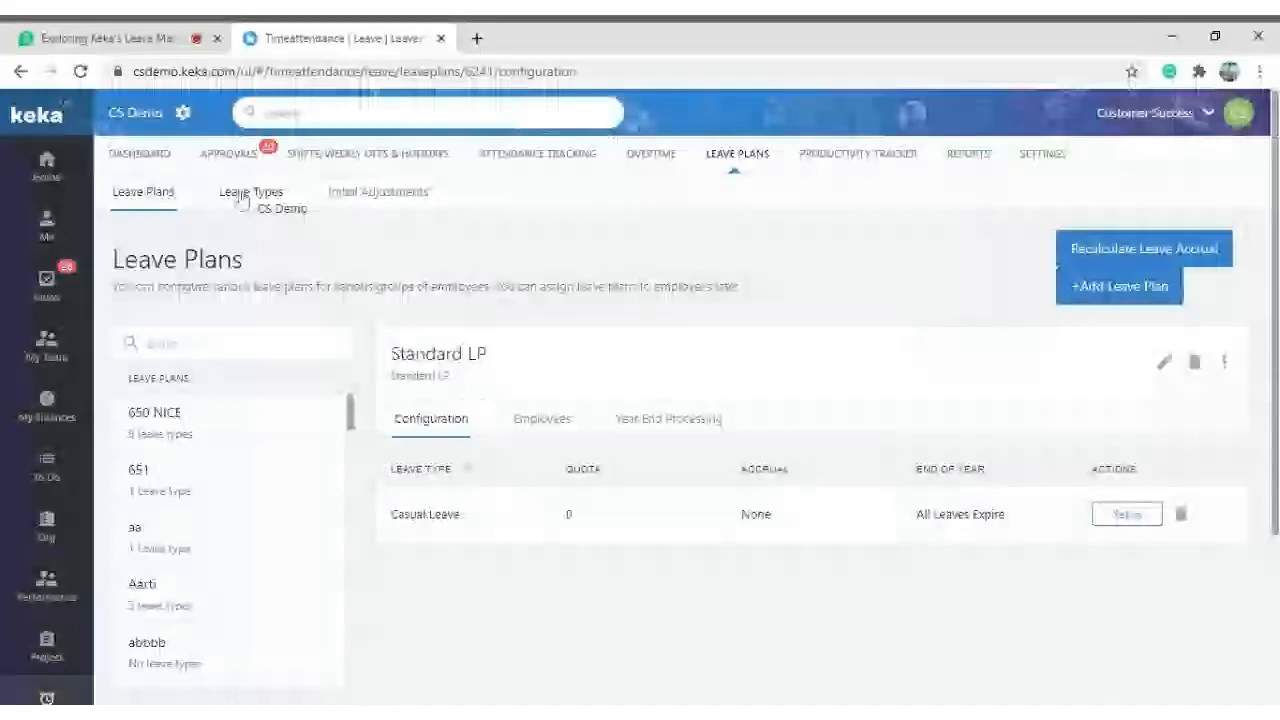
{"action": "left_click", "coordinate": [250, 192]}
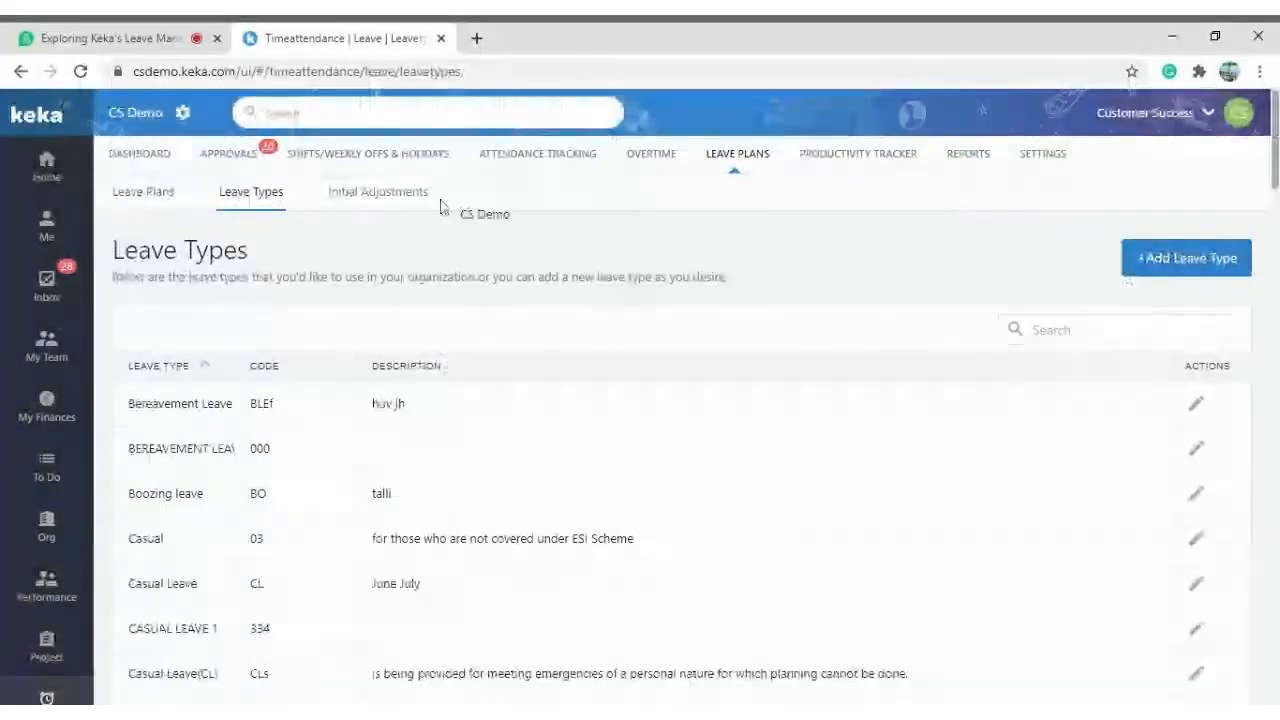
{"action": "left_click", "coordinate": [153, 212]}
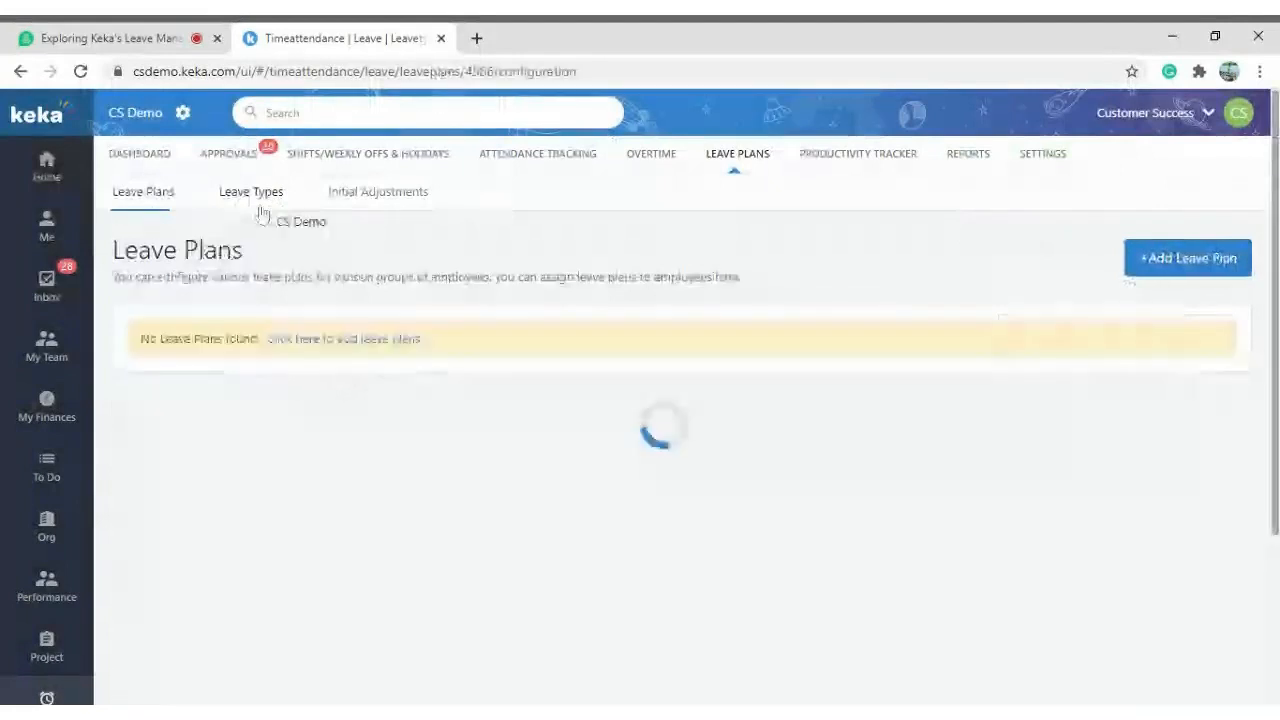
Start adding a new leave type named Election Day with the code ECD.
{"action": "left_click", "coordinate": [256, 200]}
{"action": "left_click", "coordinate": [1183, 257]}
{"action": "type", "text": "Ele"}
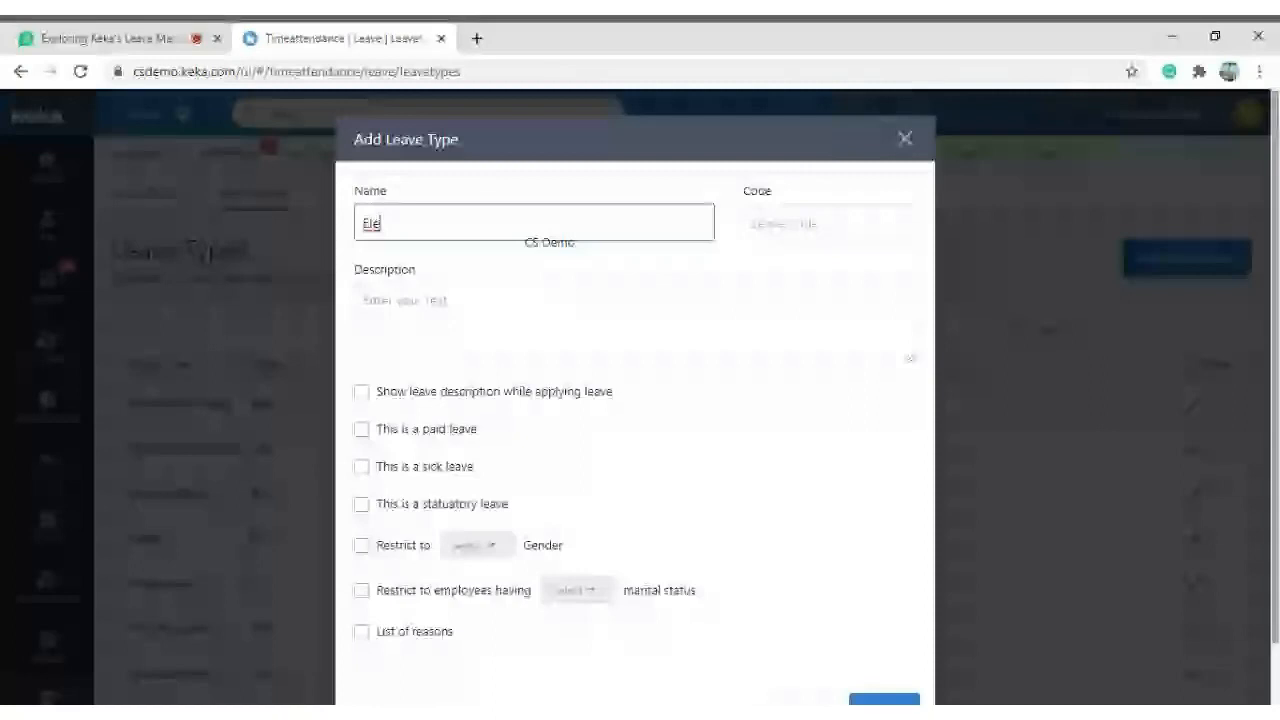
{"action": "type", "text": "c"}
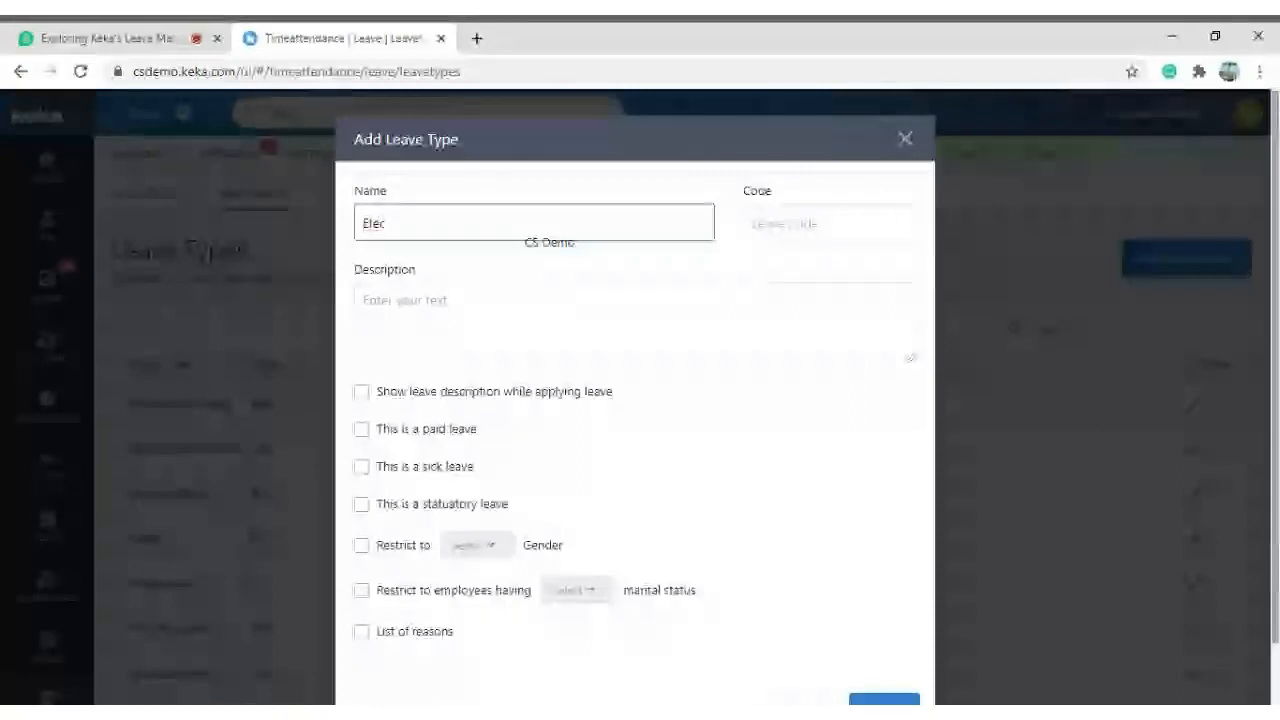
{"action": "type", "text": "tion Day"}
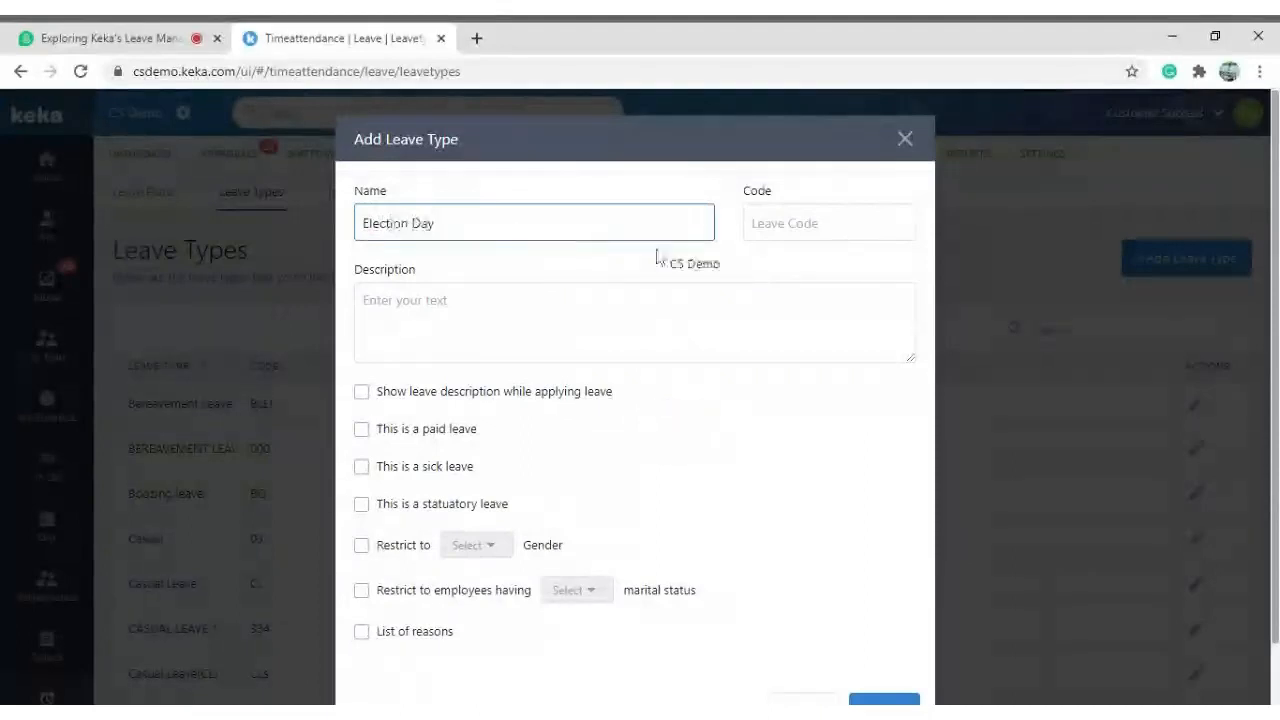
{"action": "left_click", "coordinate": [808, 231]}
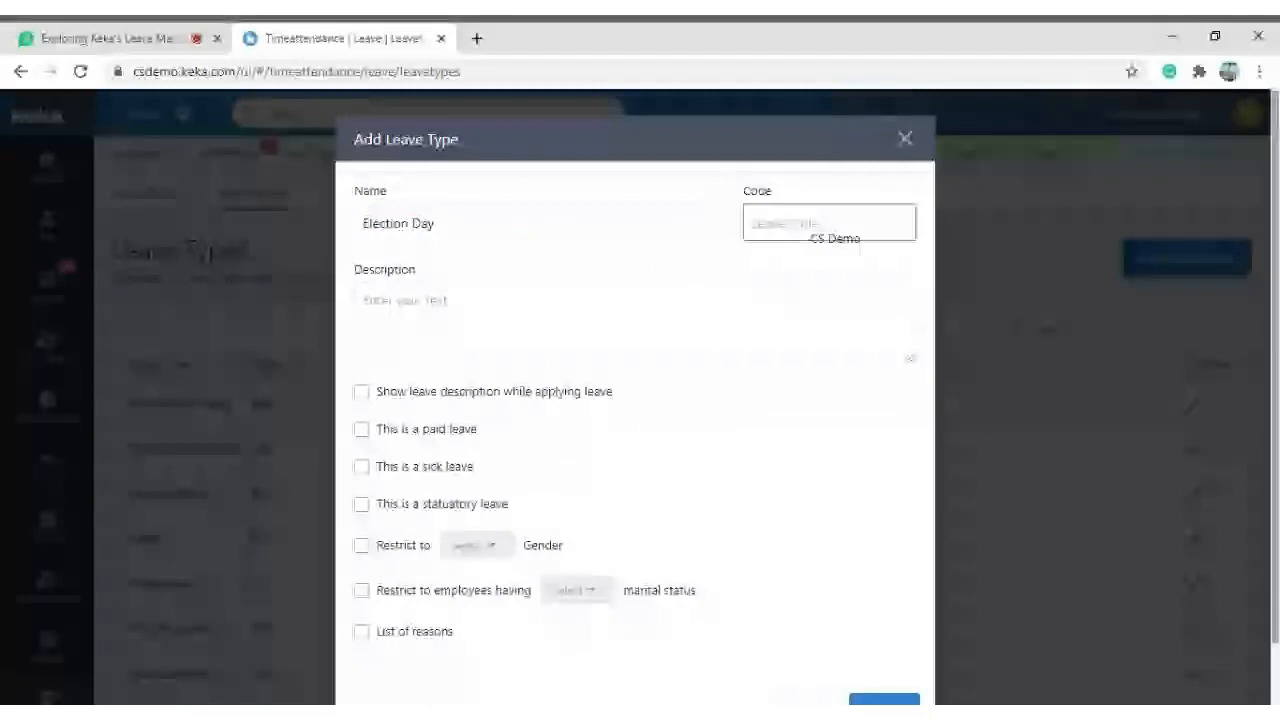
{"action": "type", "text": "E"}
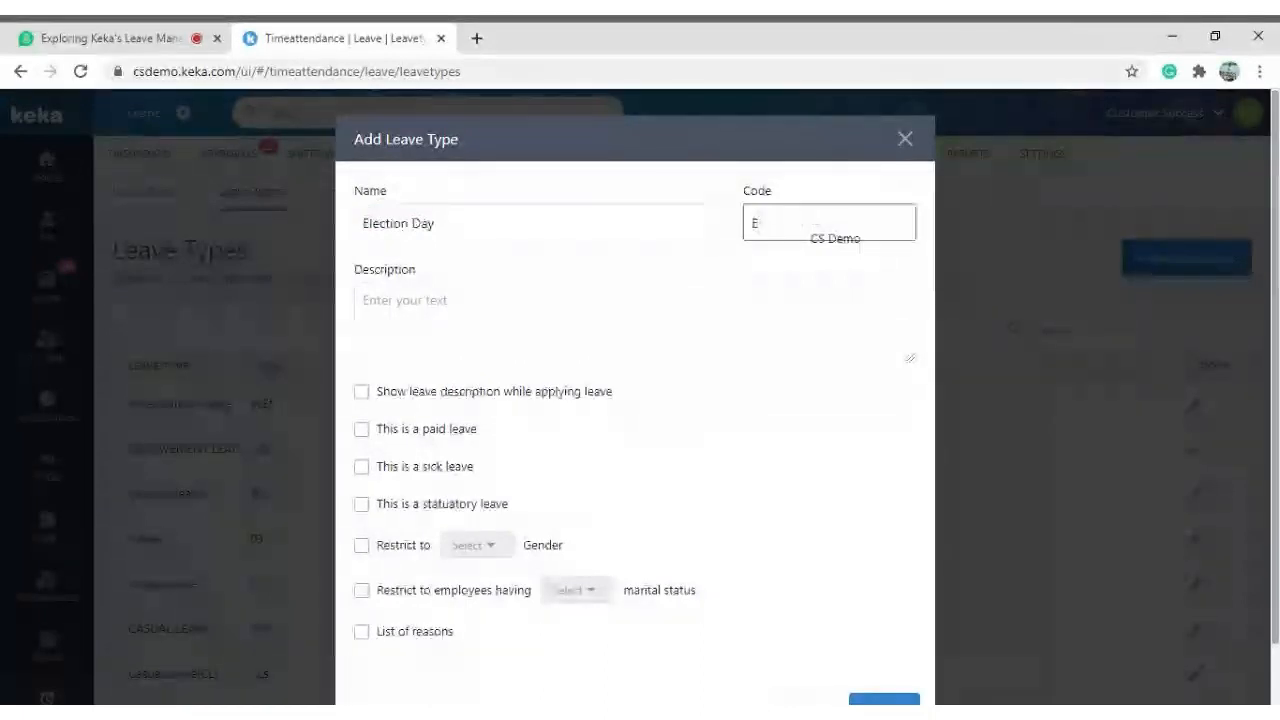
{"action": "type", "text": "CD"}
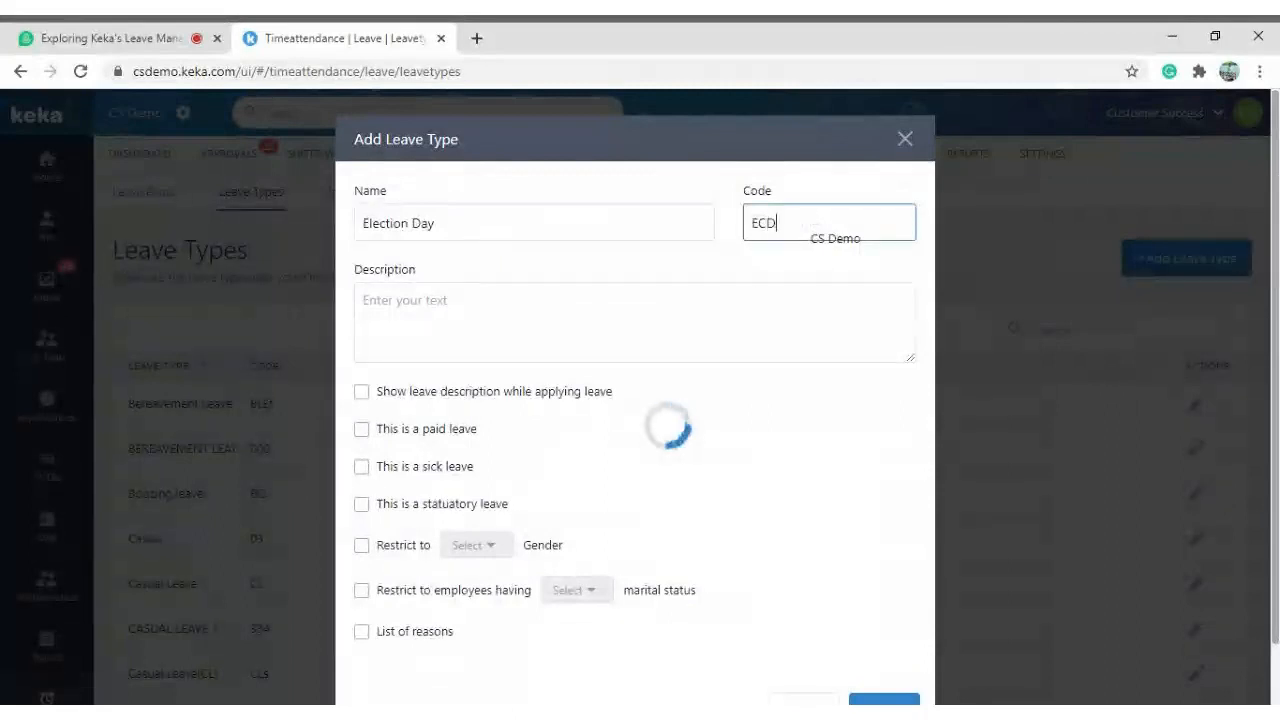
Try the option to show the leave description while applying leave, and switch it off again.
{"action": "scroll", "coordinate": [635, 400], "scroll_direction": "down", "scroll_amount": 1}
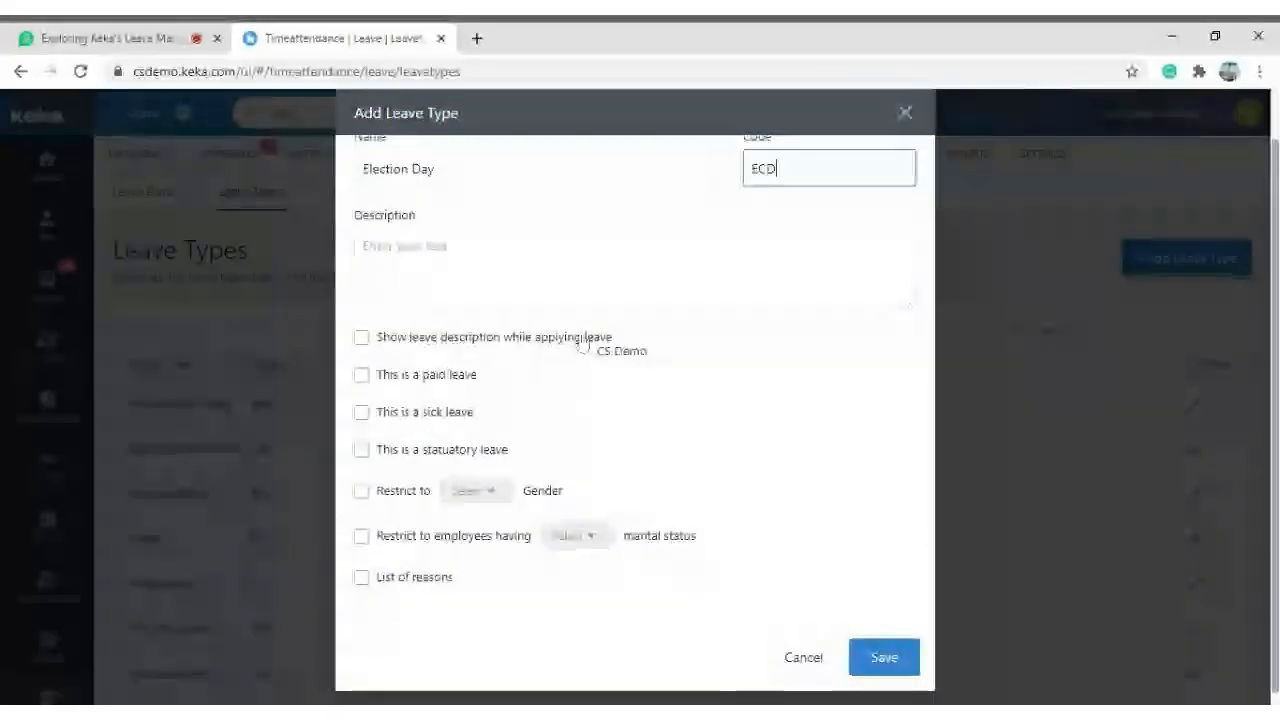
{"action": "left_click", "coordinate": [361, 338]}
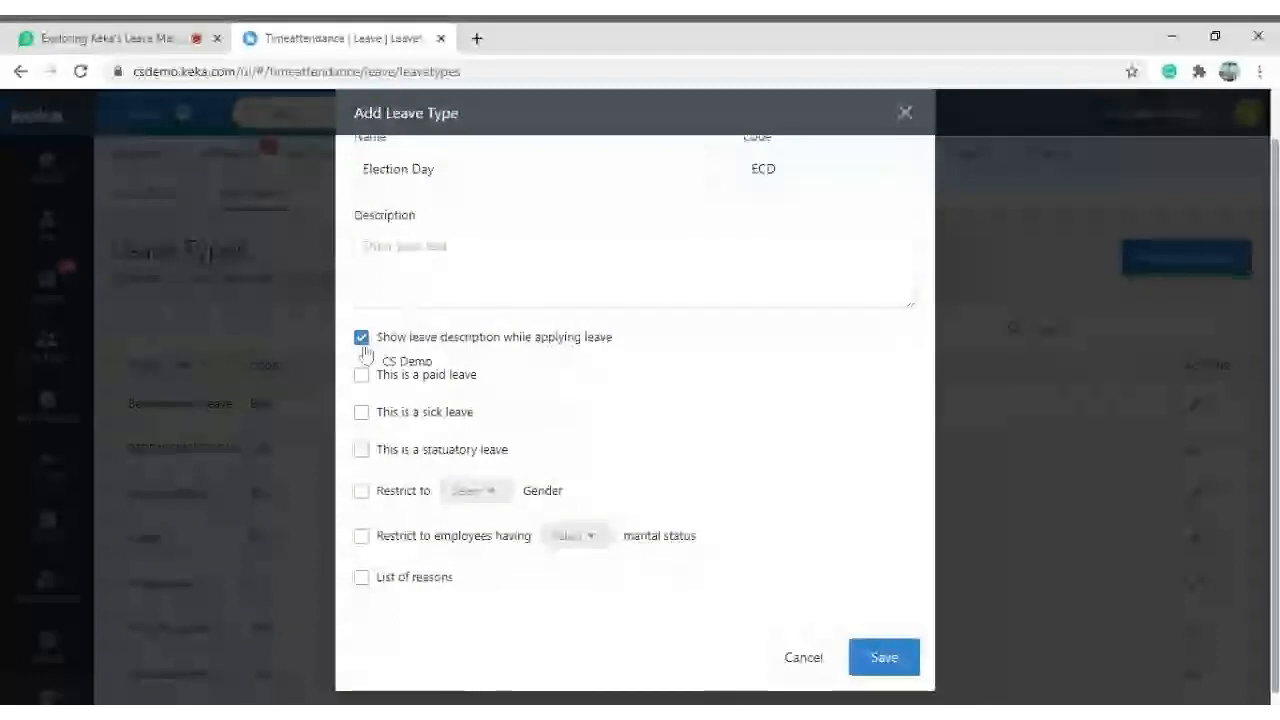
{"action": "left_click", "coordinate": [363, 344]}
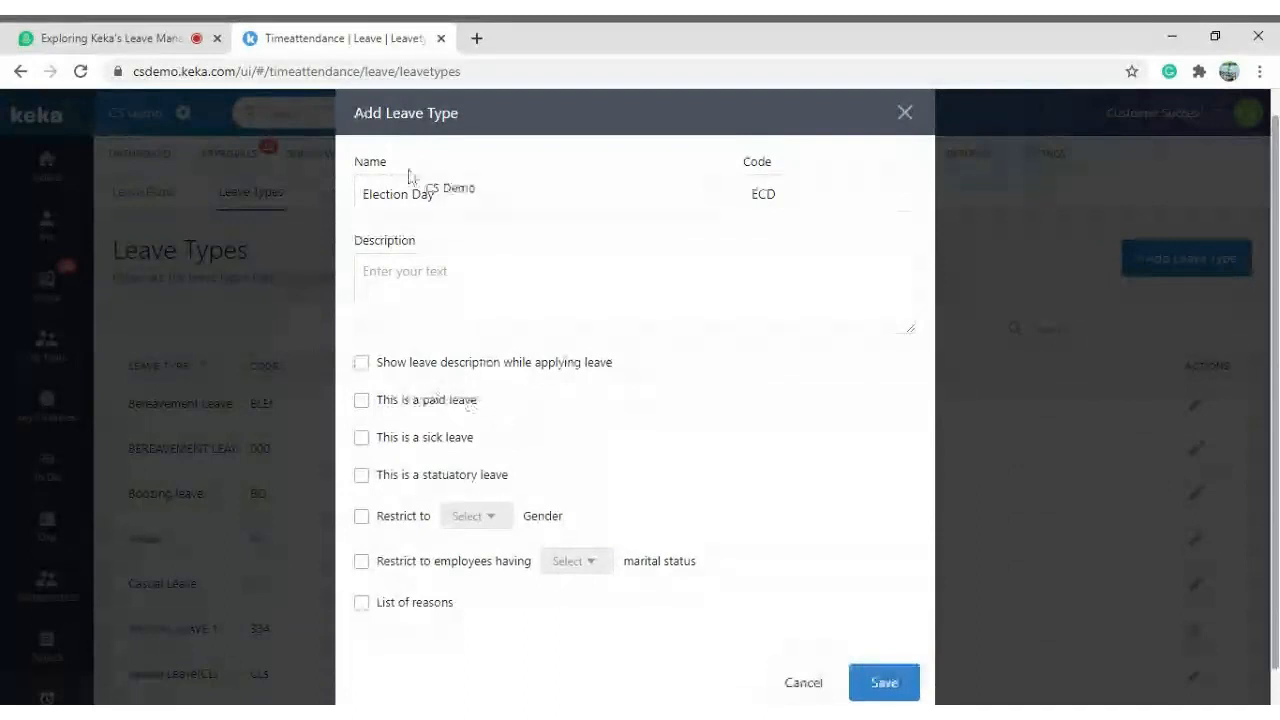
Try marking the new leave type as paid leave and as sick leave, and clear both options again.
{"action": "scroll", "coordinate": [427, 374], "scroll_direction": "down", "scroll_amount": 1}
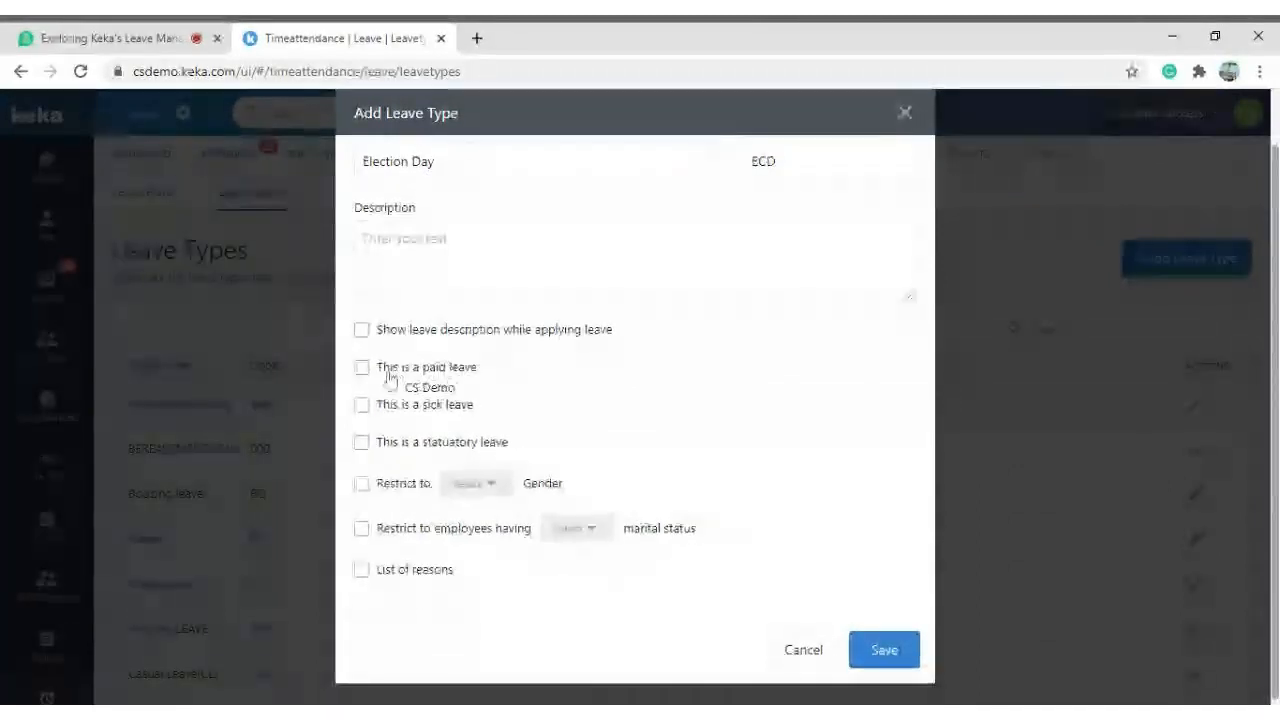
{"action": "left_click", "coordinate": [389, 374]}
{"action": "left_click", "coordinate": [389, 374]}
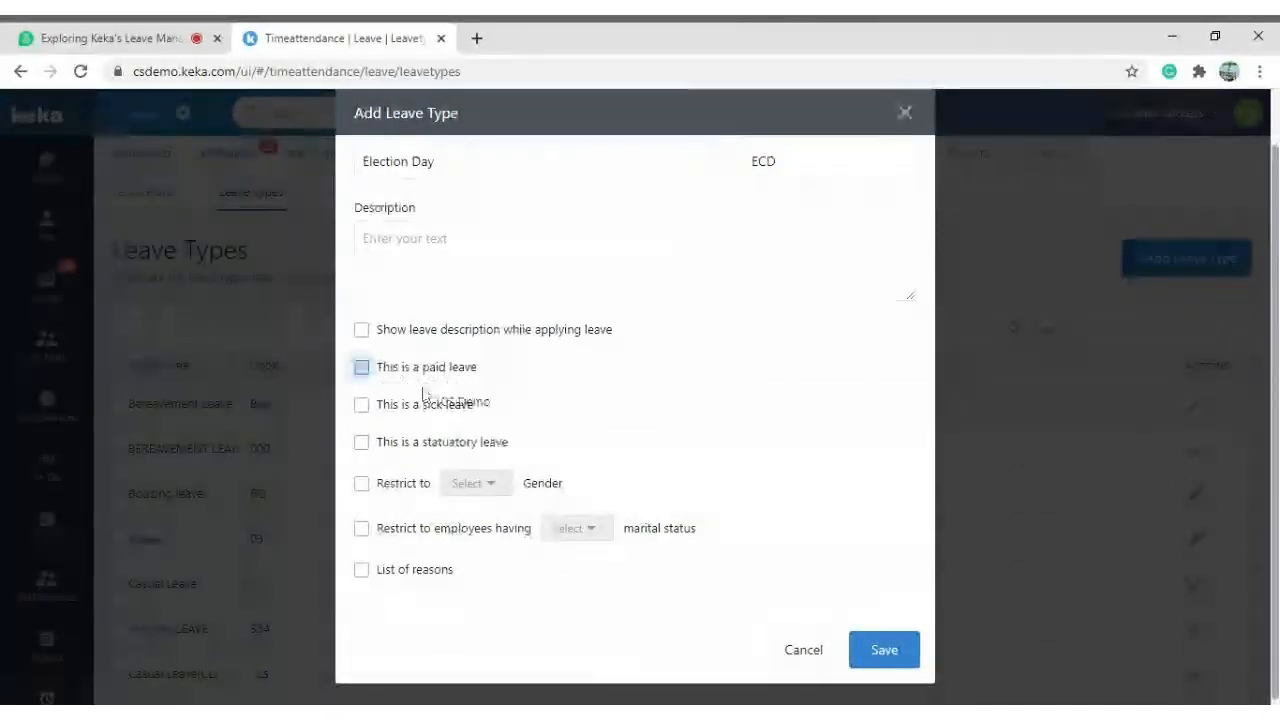
{"action": "left_click", "coordinate": [420, 404]}
{"action": "left_click", "coordinate": [423, 379]}
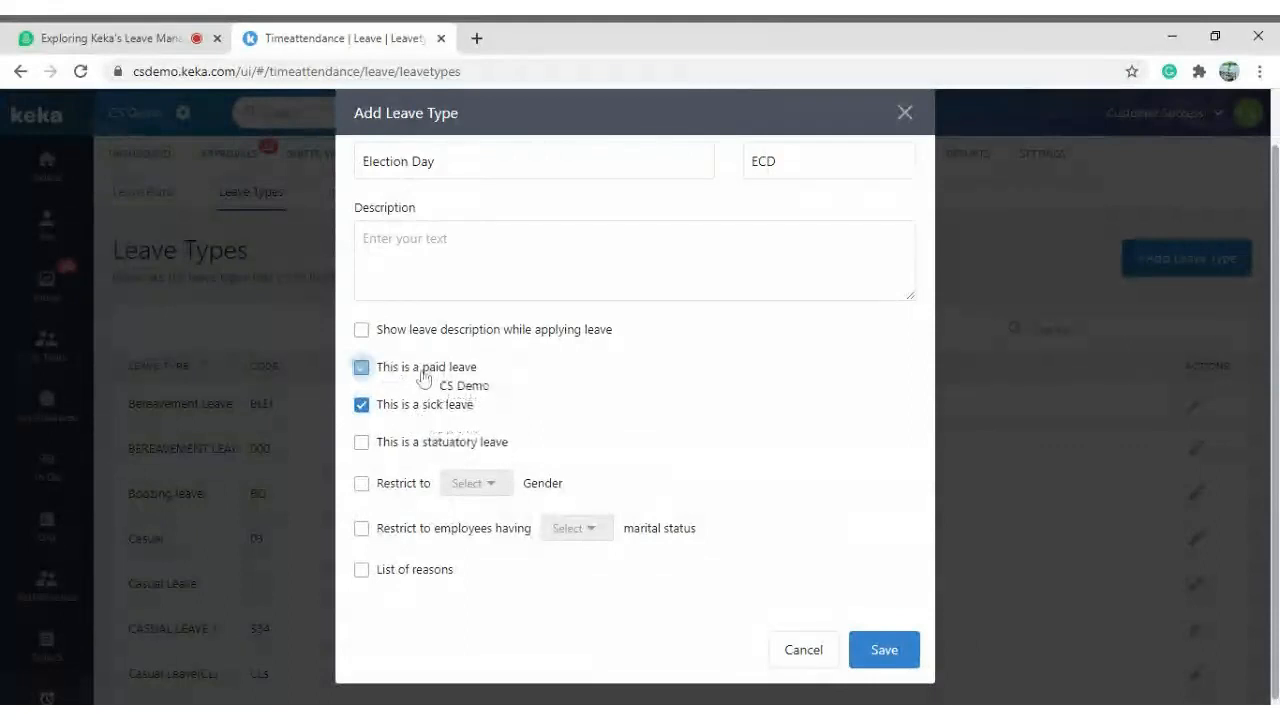
{"action": "left_click", "coordinate": [423, 406]}
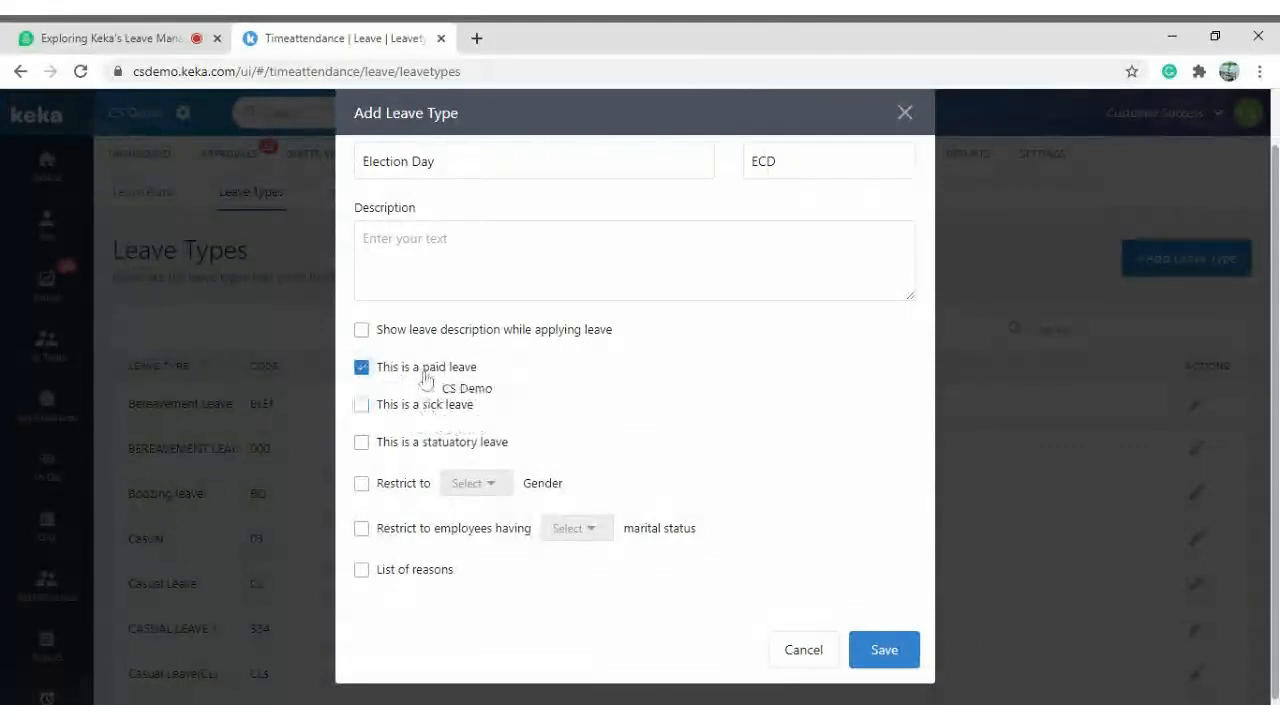
{"action": "left_click", "coordinate": [423, 378]}
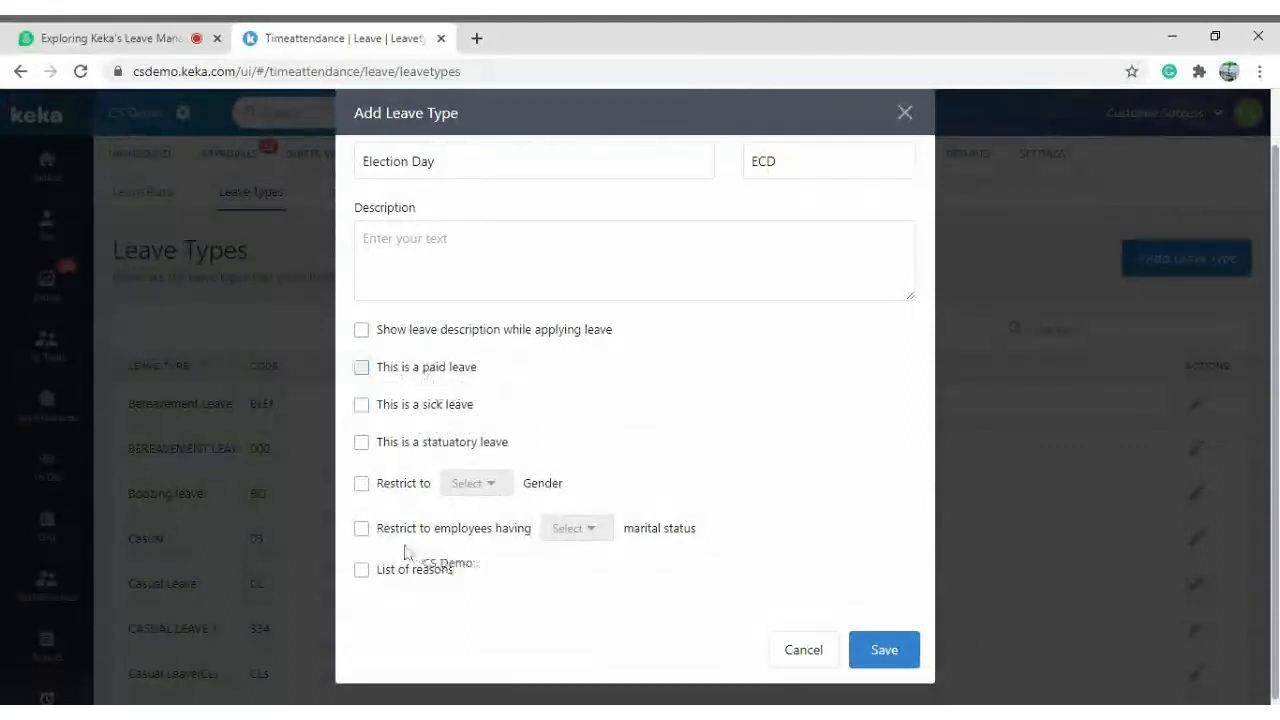
Try restricting the new leave type to a gender, and remove the restriction without choosing one.
{"action": "left_click", "coordinate": [395, 486]}
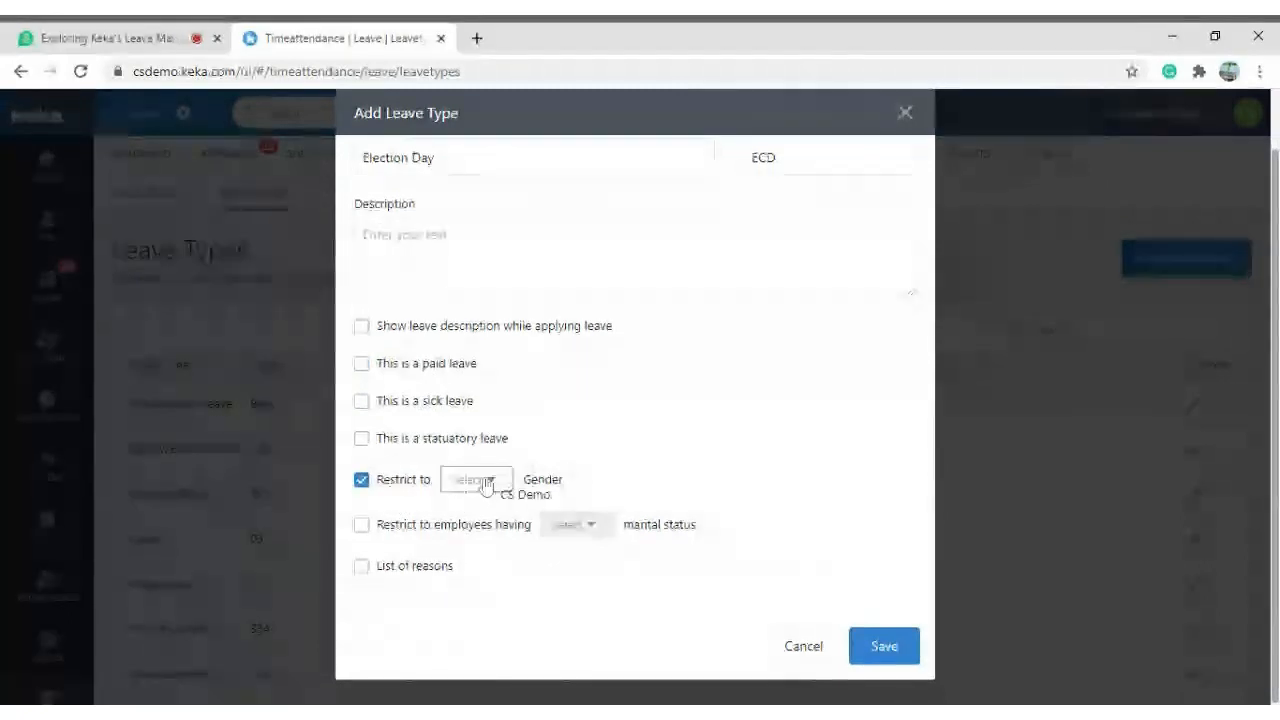
{"action": "left_click", "coordinate": [415, 485]}
{"action": "scroll", "coordinate": [600, 330], "scroll_direction": "up", "scroll_amount": 1}
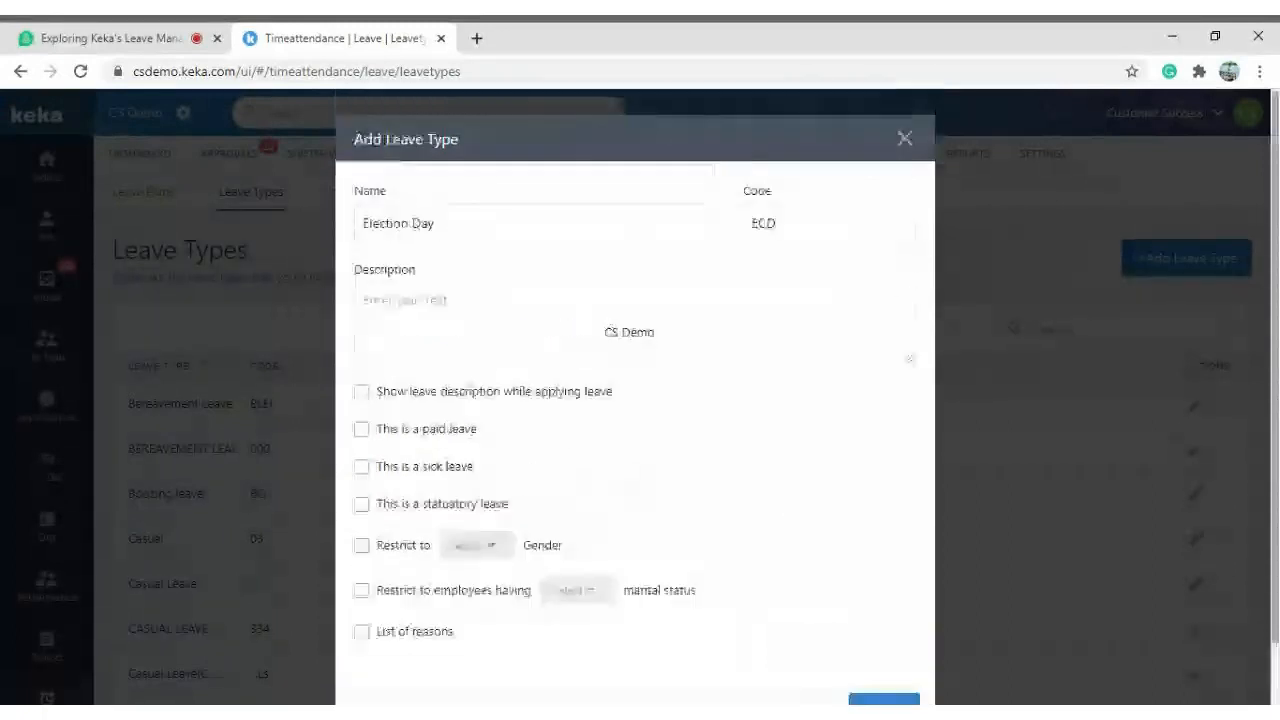
{"action": "scroll", "coordinate": [588, 324], "scroll_direction": "down", "scroll_amount": 1}
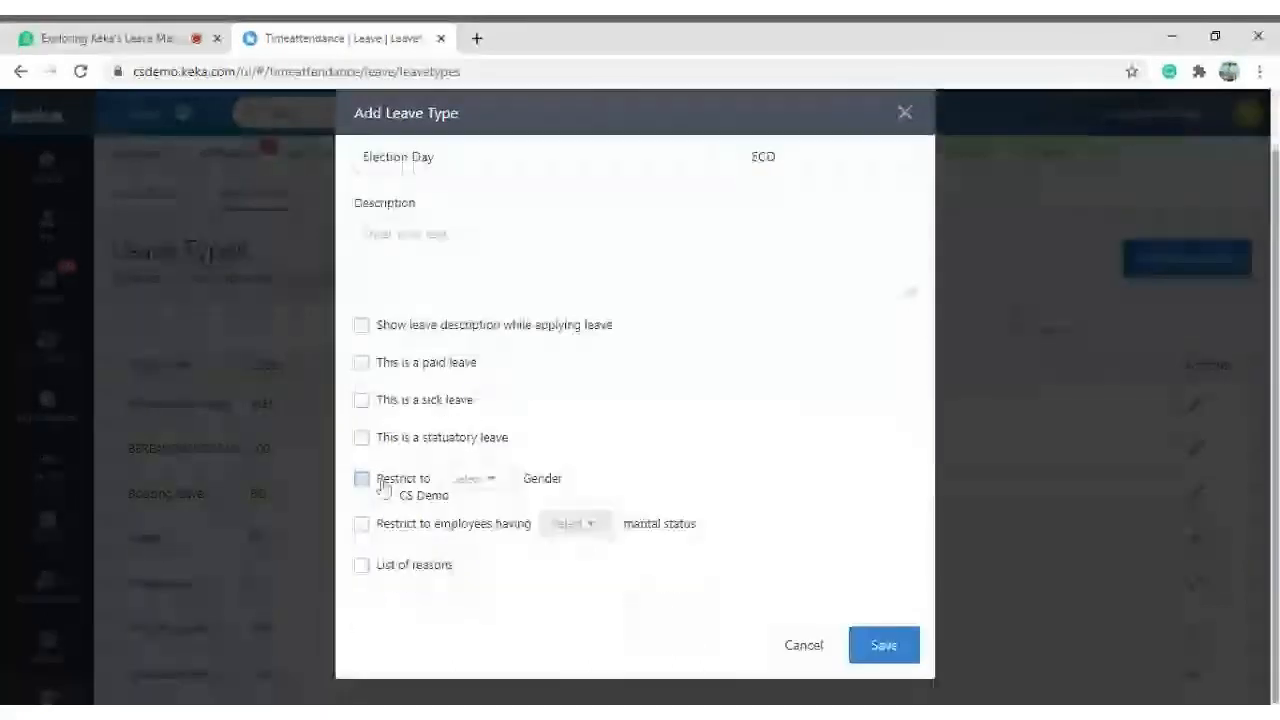
{"action": "left_click", "coordinate": [383, 487]}
{"action": "left_click", "coordinate": [498, 486]}
{"action": "left_click", "coordinate": [416, 482]}
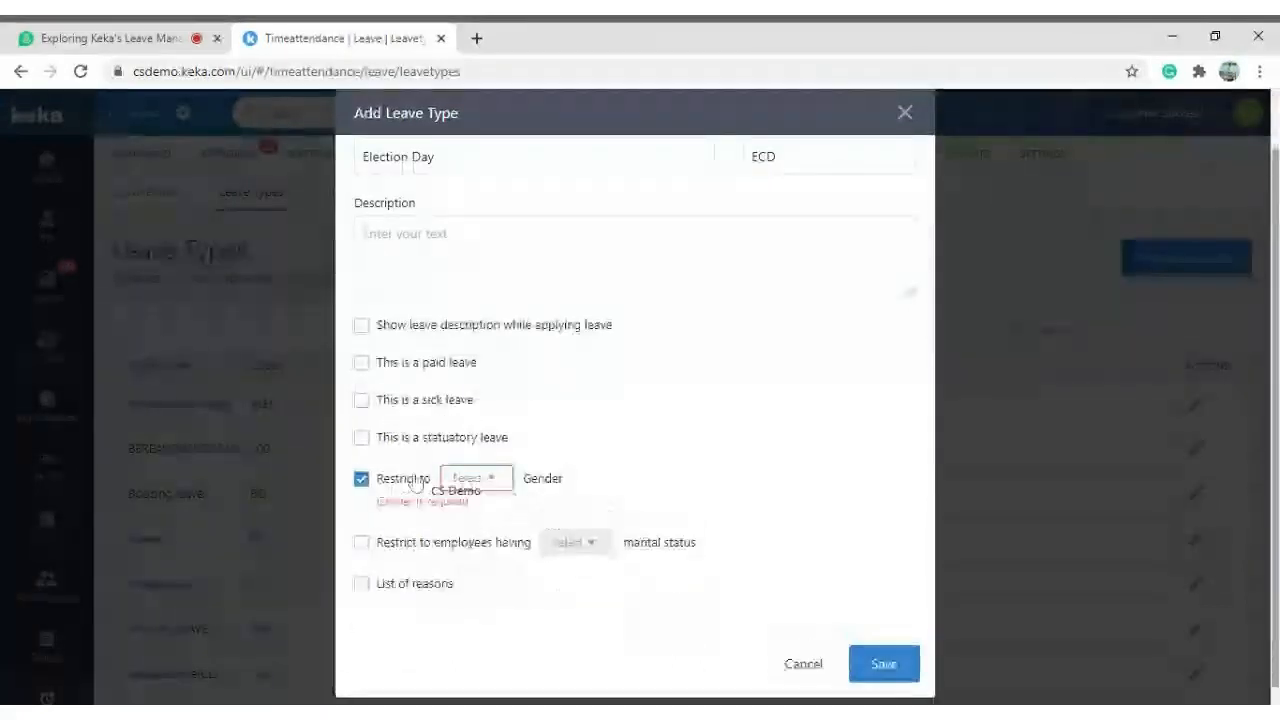
{"action": "left_click", "coordinate": [415, 482]}
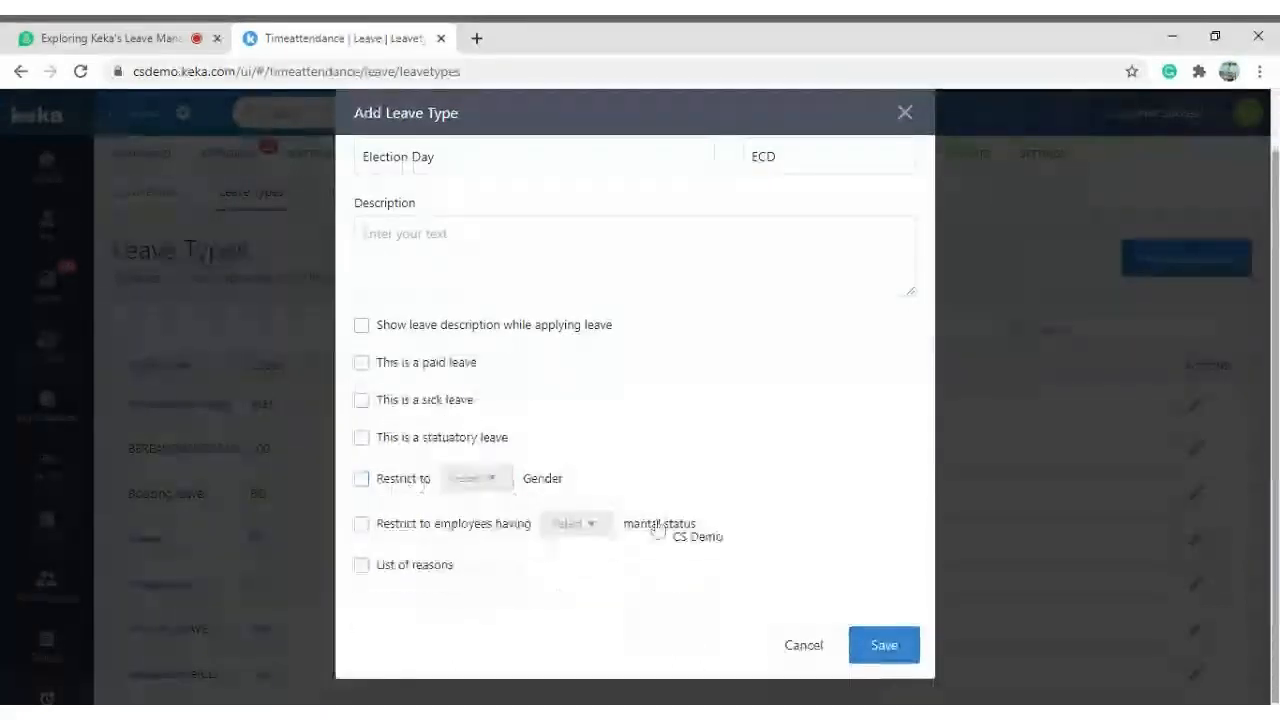
Try restricting the new leave type by marital status, view the available statuses, and remove the restriction.
{"action": "left_click", "coordinate": [420, 530]}
{"action": "left_click", "coordinate": [593, 523]}
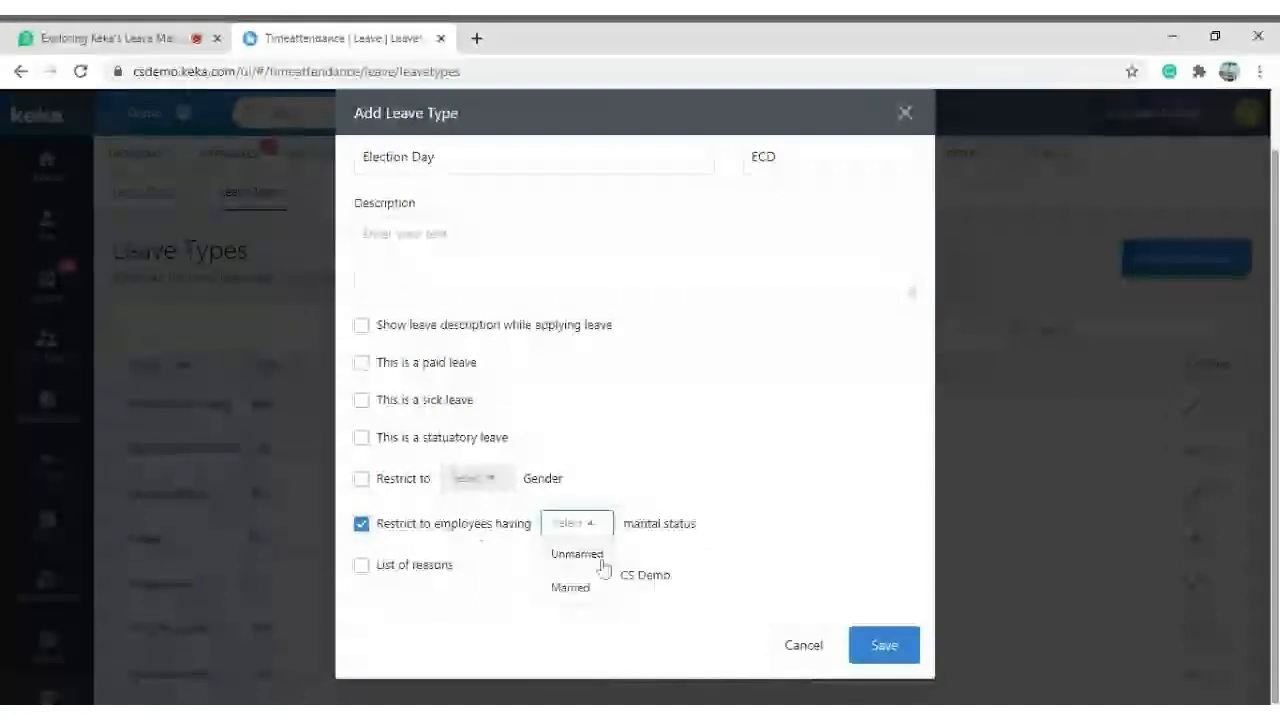
{"action": "left_click", "coordinate": [403, 531]}
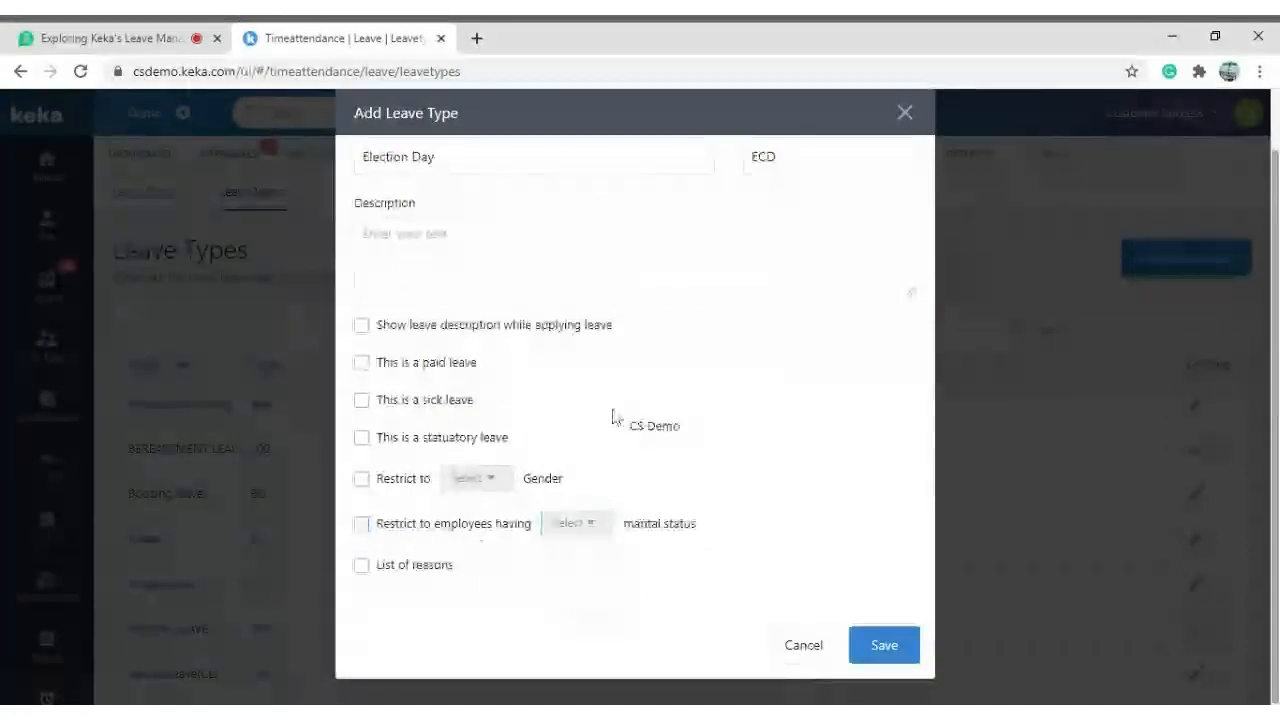
{"action": "scroll", "coordinate": [473, 240], "scroll_direction": "up", "scroll_amount": 1}
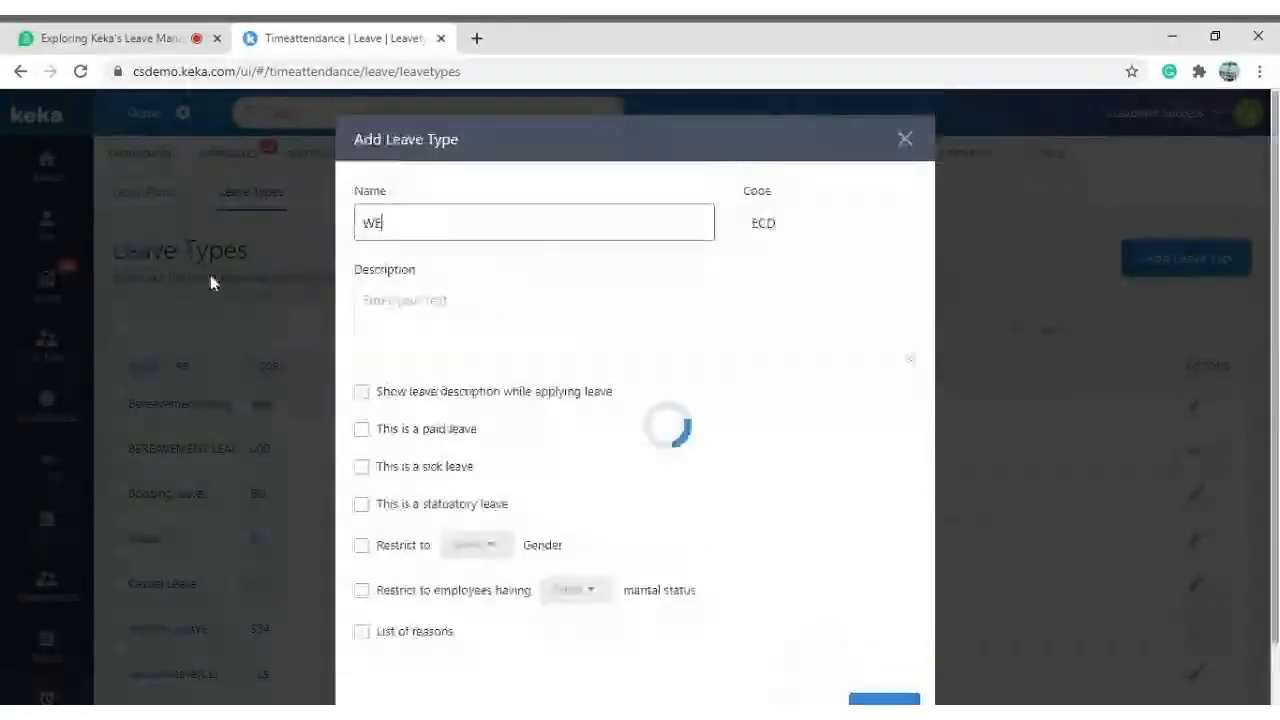
Enter "Wedding Day Leave" as the name of the new leave type.
{"action": "type", "text": "d"}
{"action": "key", "text": "BackSpace"}
{"action": "key", "text": "BackSpace"}
{"action": "type", "text": "eddin"}
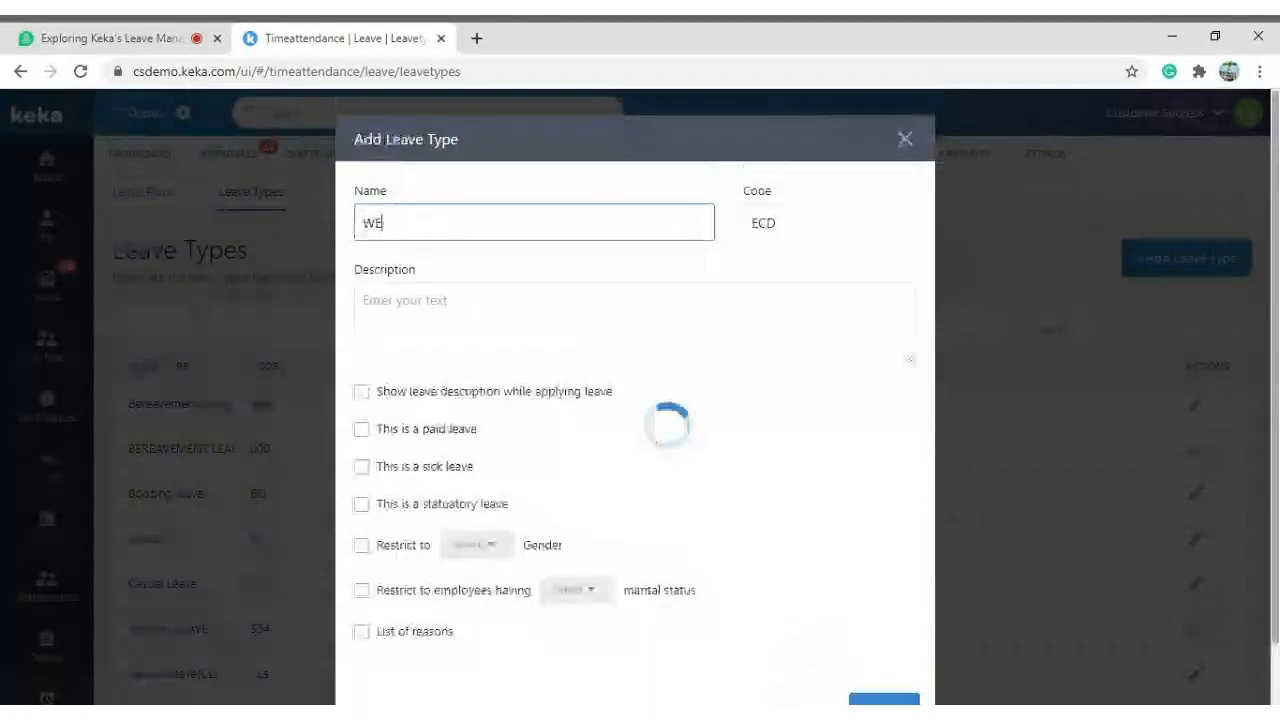
{"action": "type", "text": "g "}
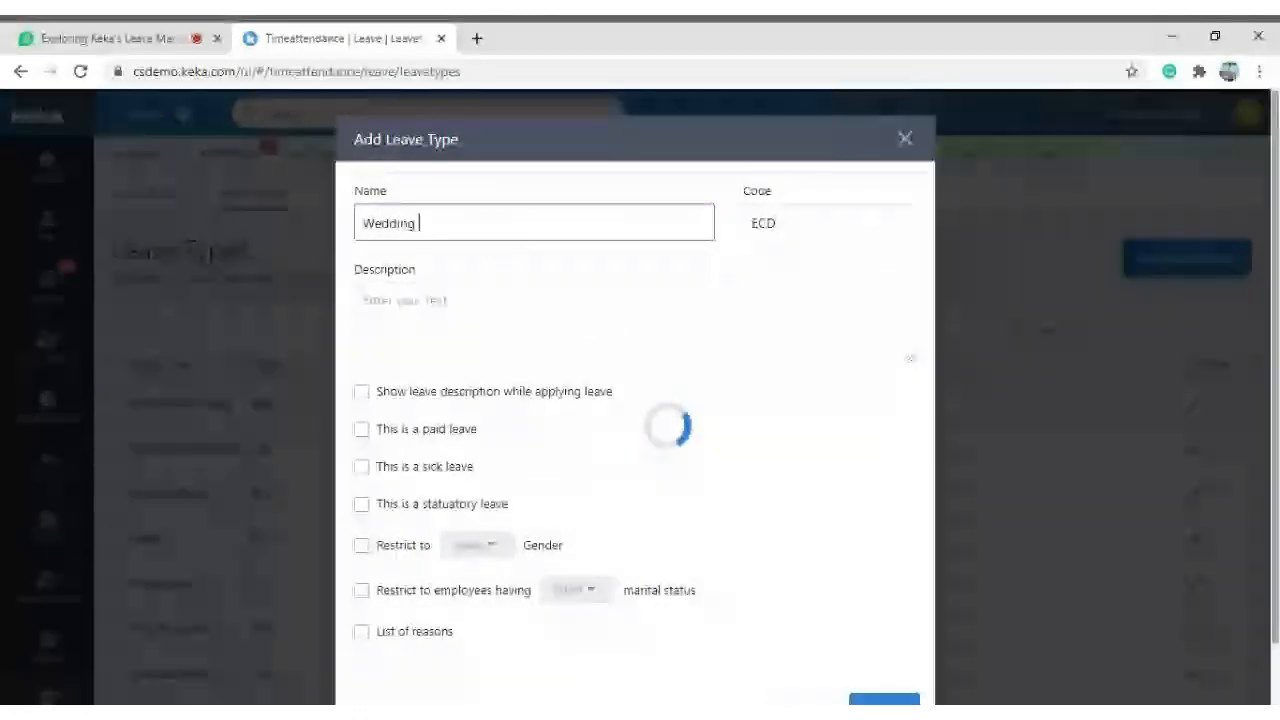
{"action": "type", "text": "Day"}
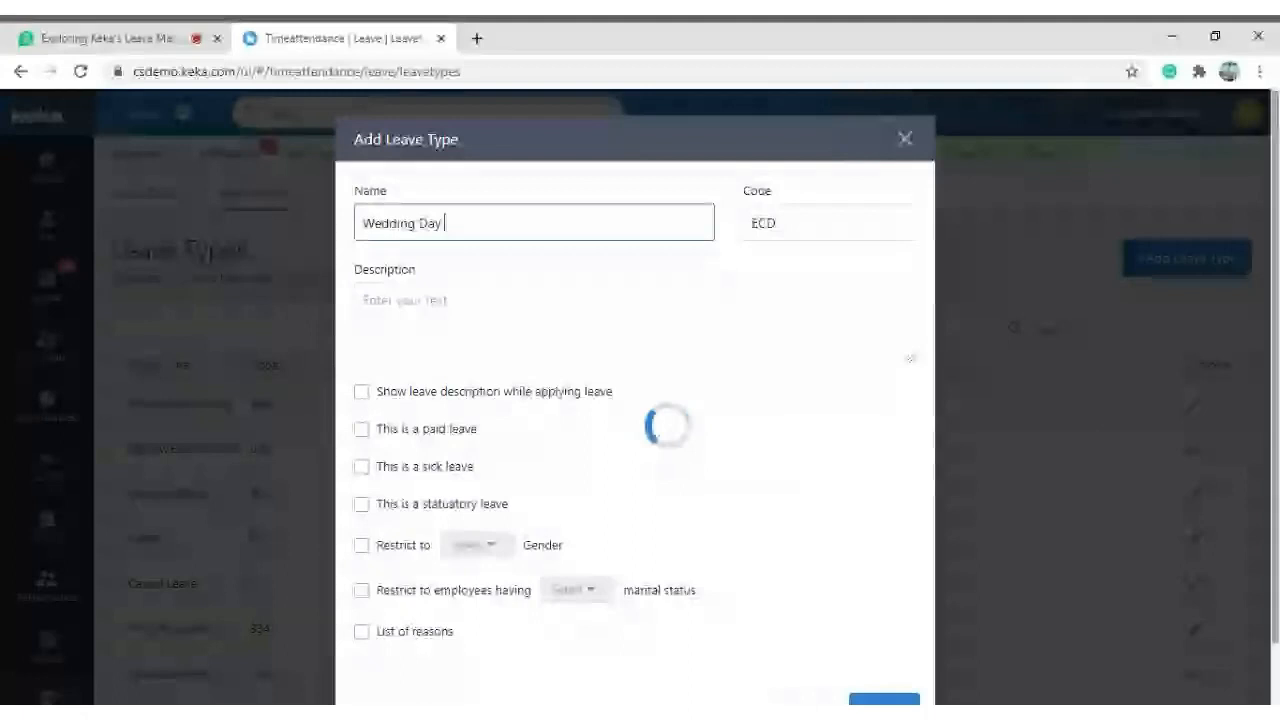
{"action": "type", "text": " Leave"}
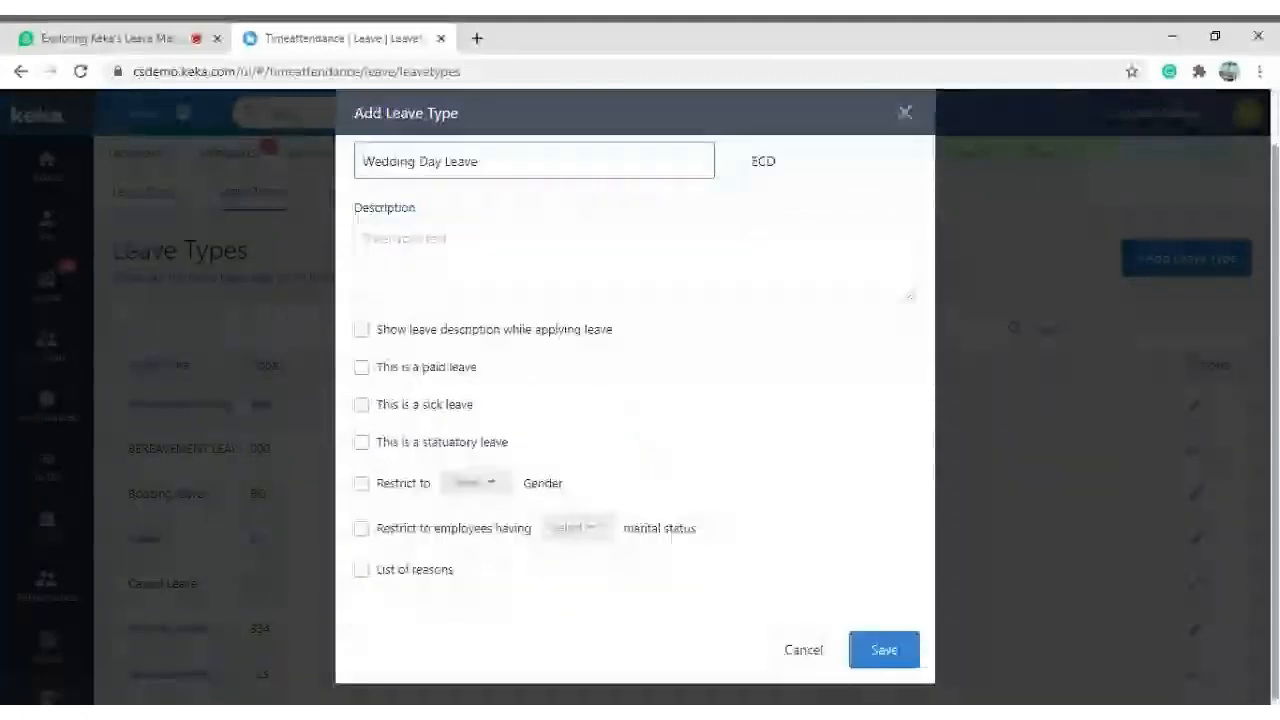
Restrict the Wedding Day Leave type to employees having Married marital status.
{"action": "left_click", "coordinate": [398, 523]}
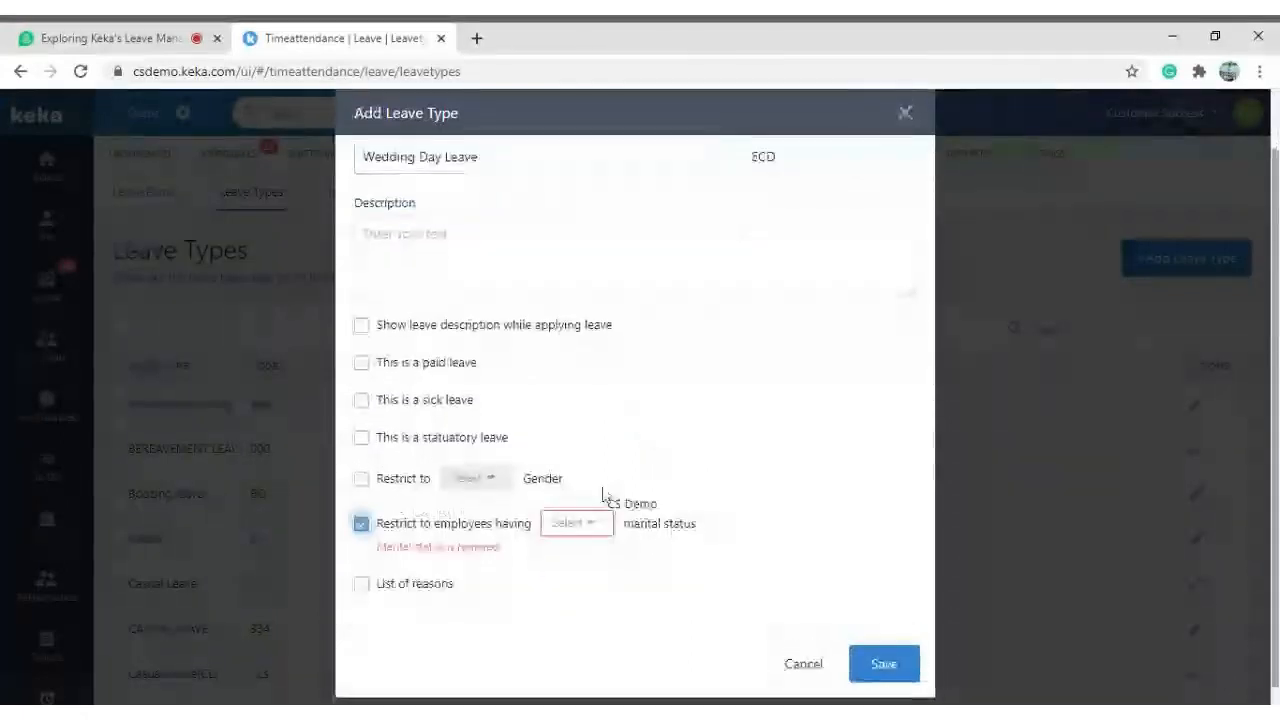
{"action": "left_click", "coordinate": [600, 523]}
{"action": "left_click", "coordinate": [585, 587]}
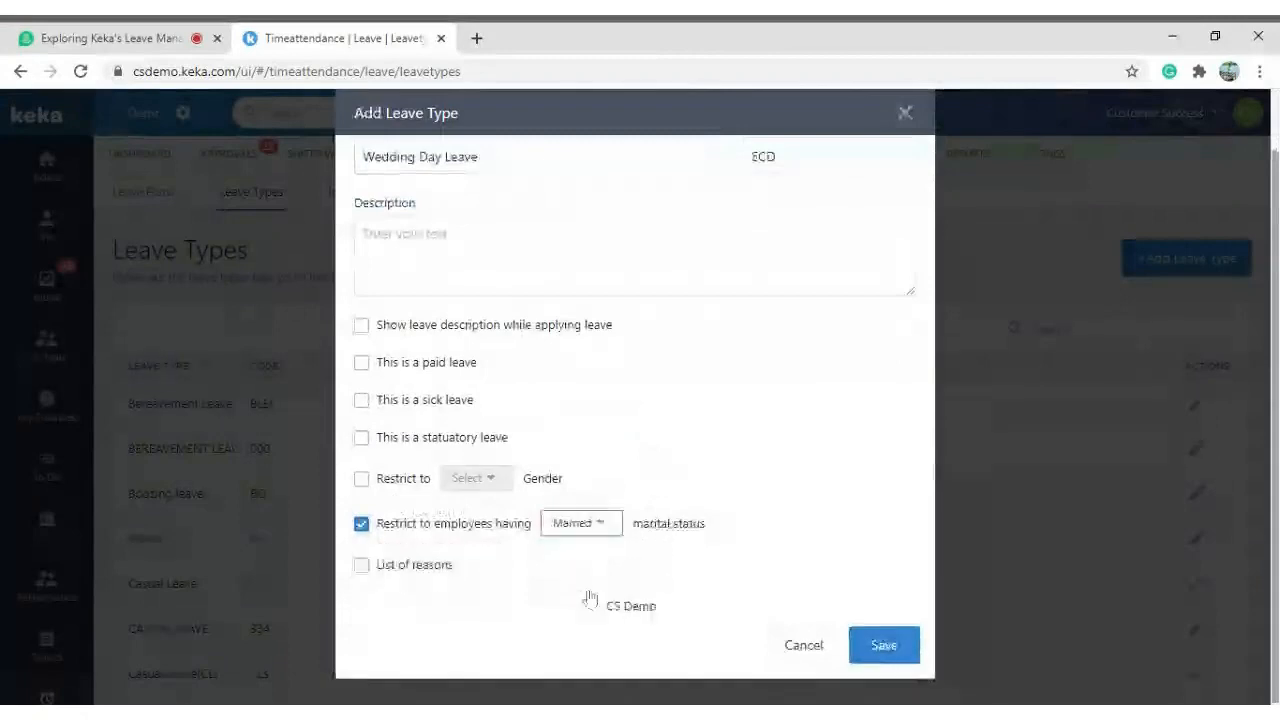
{"action": "scroll", "coordinate": [731, 561], "scroll_direction": "up", "scroll_amount": 1}
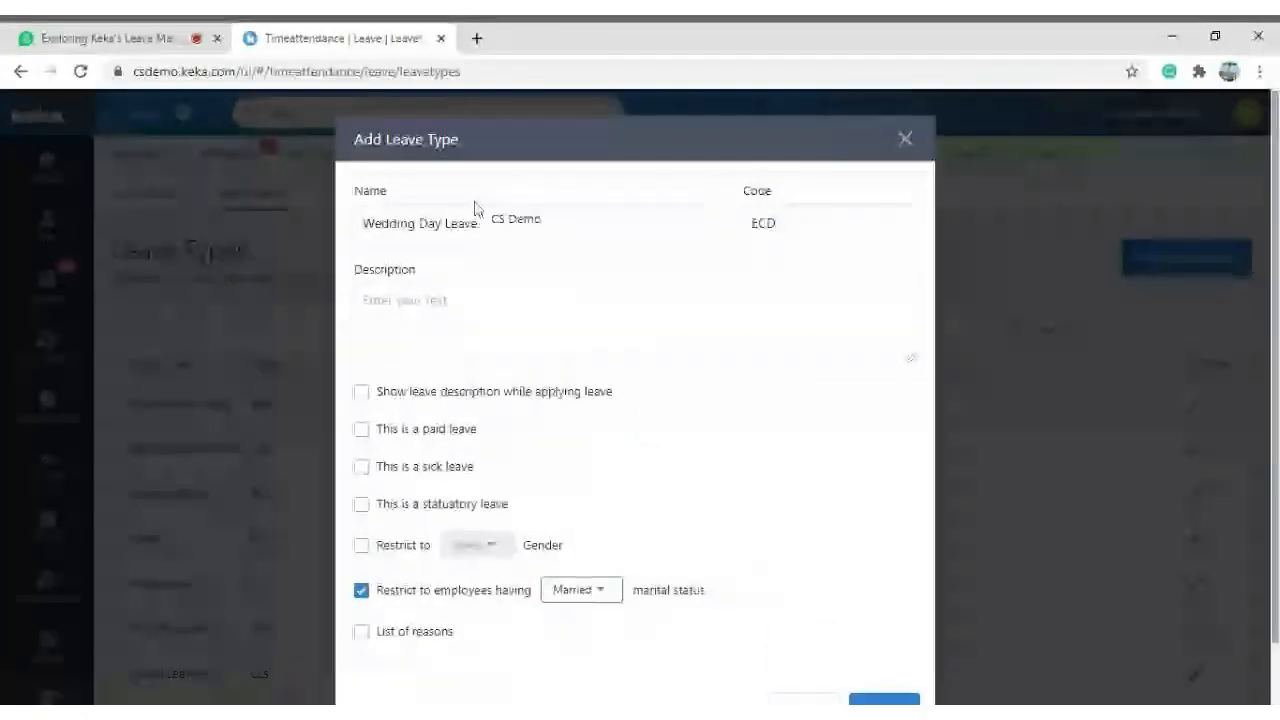
{"action": "scroll", "coordinate": [565, 385], "scroll_direction": "down", "scroll_amount": 1}
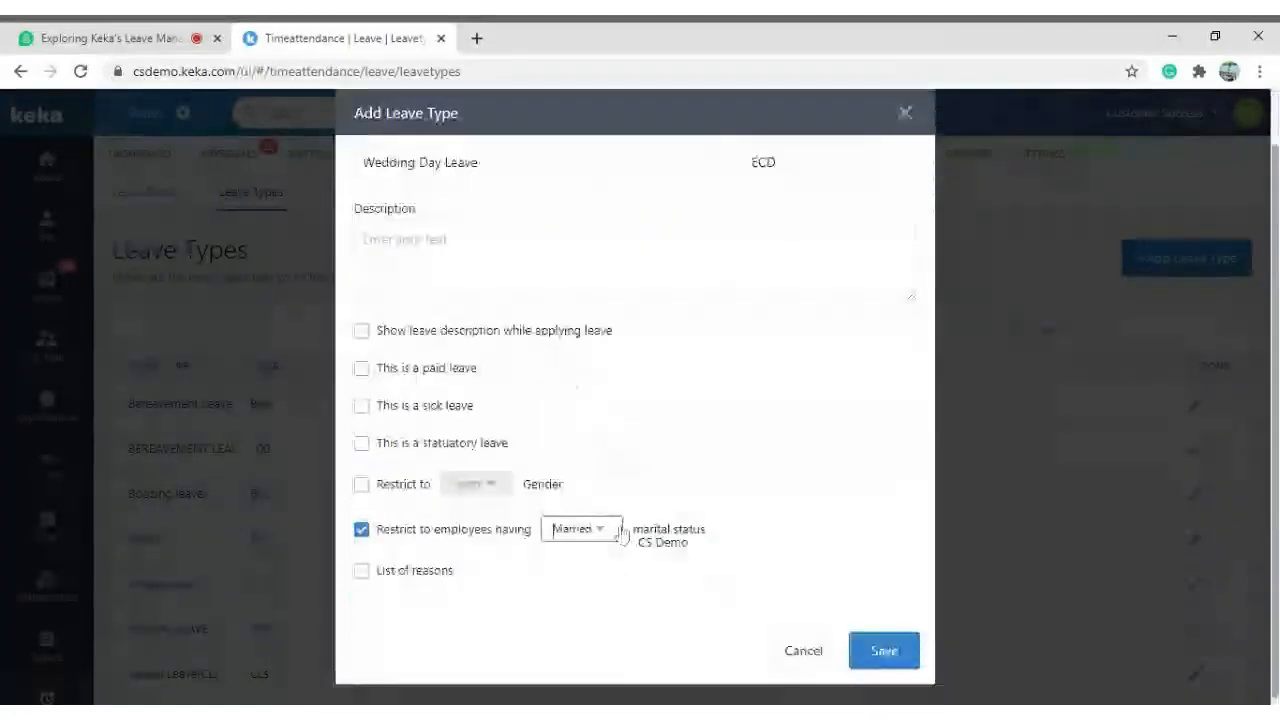
Try enabling the list of reasons for the leave type, and clear both that option and the marital status restriction.
{"action": "left_click", "coordinate": [414, 576]}
{"action": "scroll", "coordinate": [531, 587], "scroll_direction": "down", "scroll_amount": 1}
{"action": "left_click", "coordinate": [619, 556]}
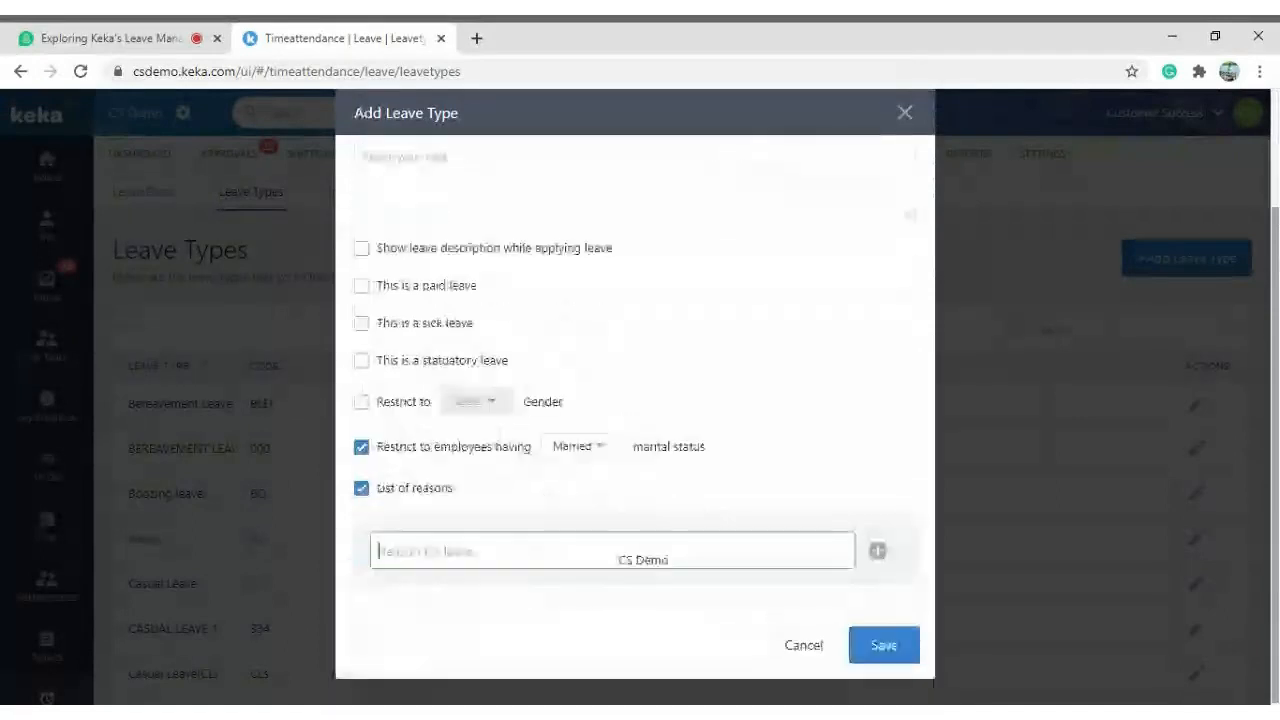
{"action": "left_click", "coordinate": [432, 489]}
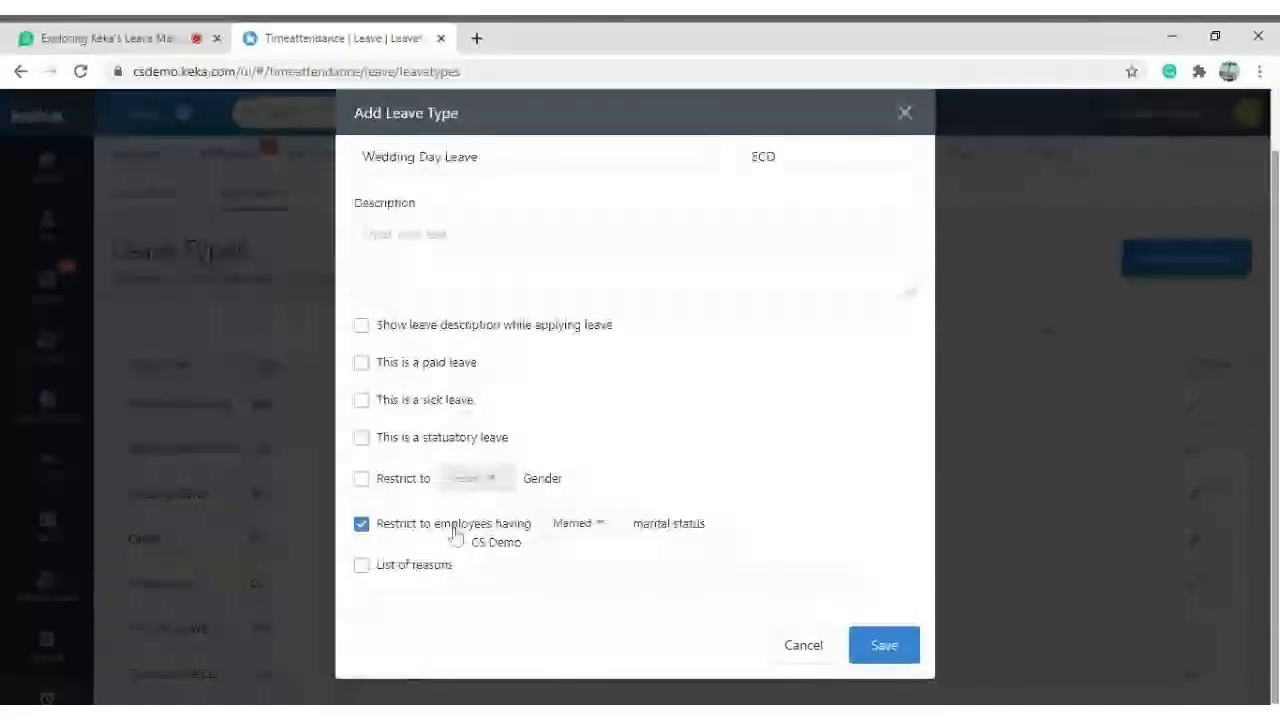
{"action": "left_click", "coordinate": [455, 530]}
Change the new leave type's name to start with "Election".
{"action": "left_click", "coordinate": [519, 254]}
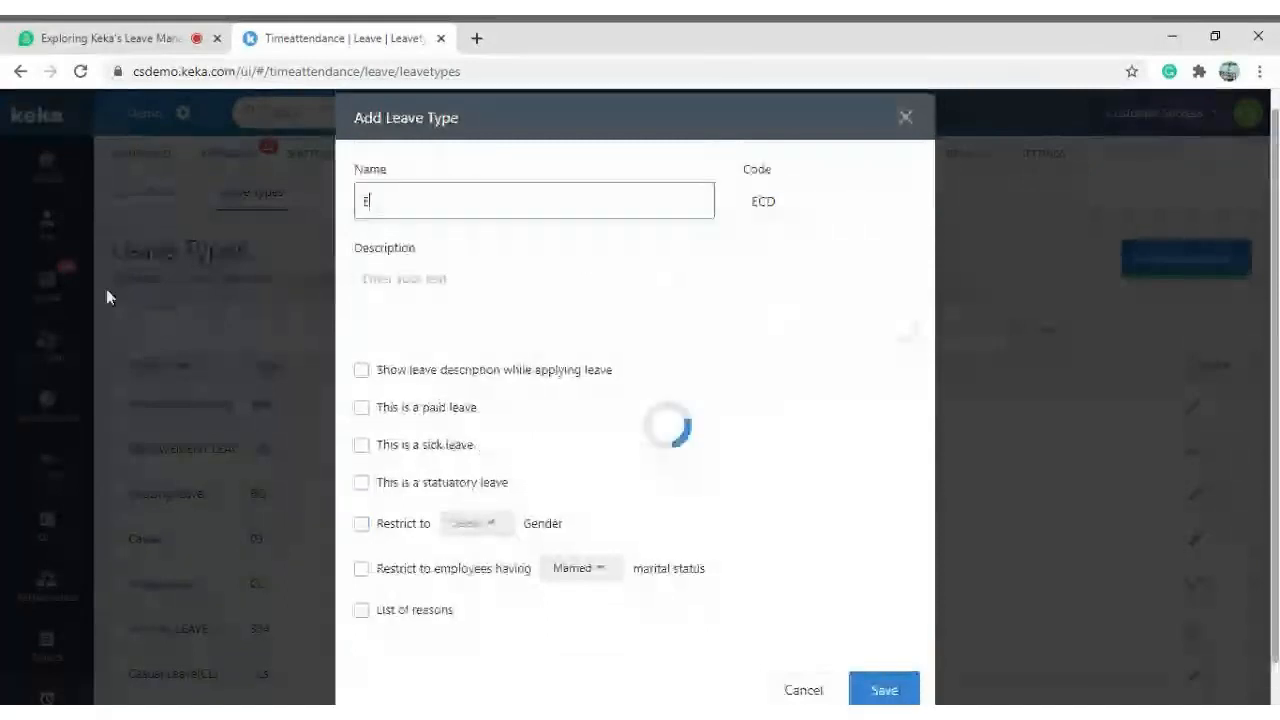
{"action": "type", "text": "Election"}
{"action": "scroll", "coordinate": [833, 657], "scroll_direction": "down", "scroll_amount": 1}
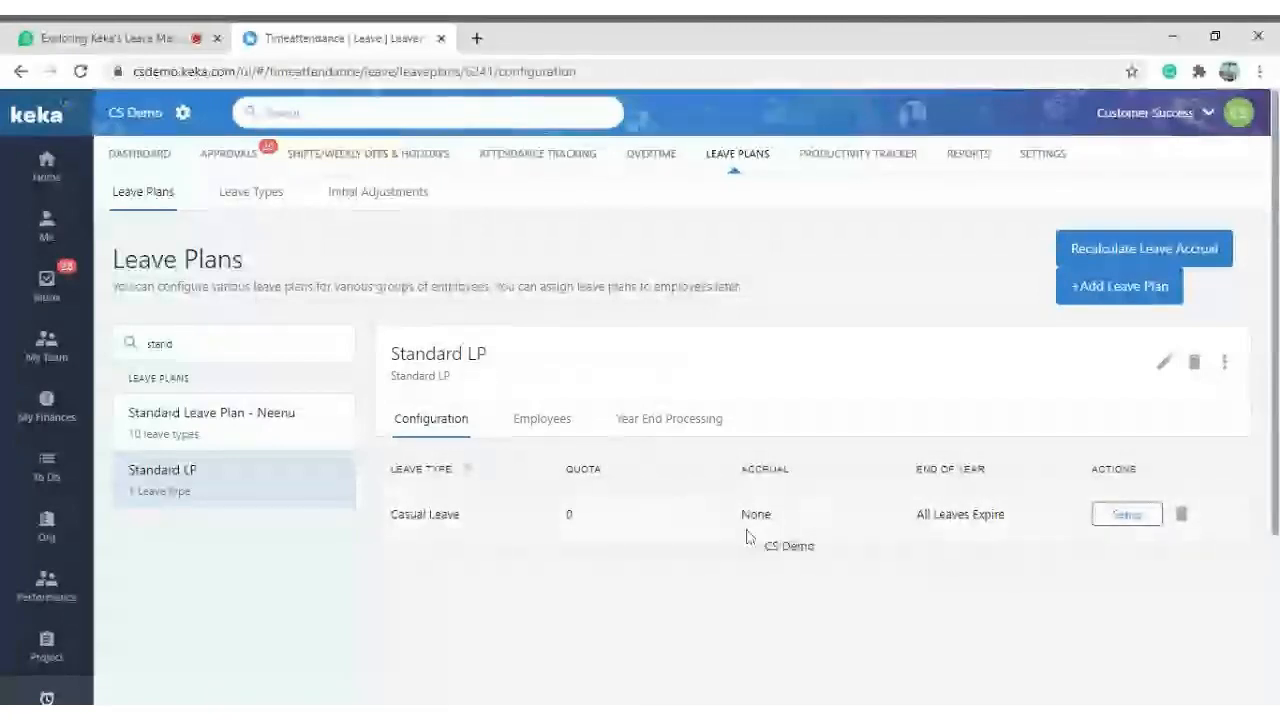
Open the Casual Leave setup of the Standard LP leave plan.
{"action": "left_click", "coordinate": [1127, 516]}
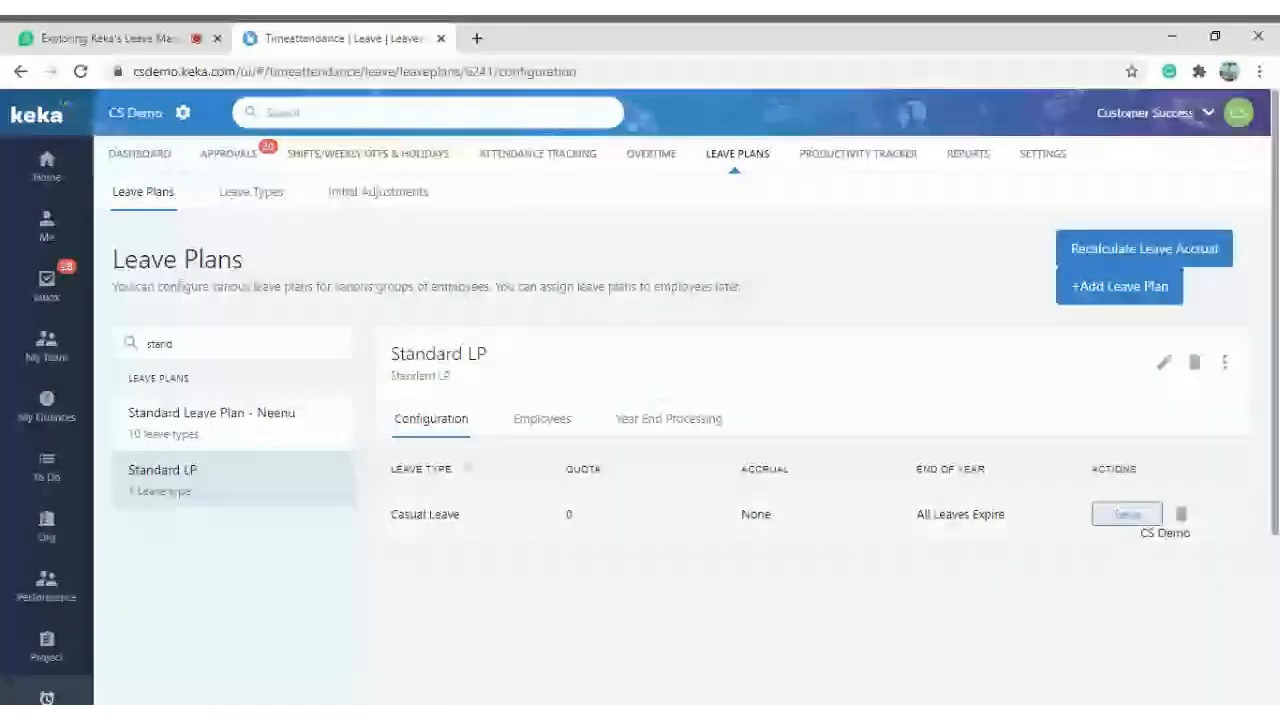
{"action": "left_click", "coordinate": [1140, 518]}
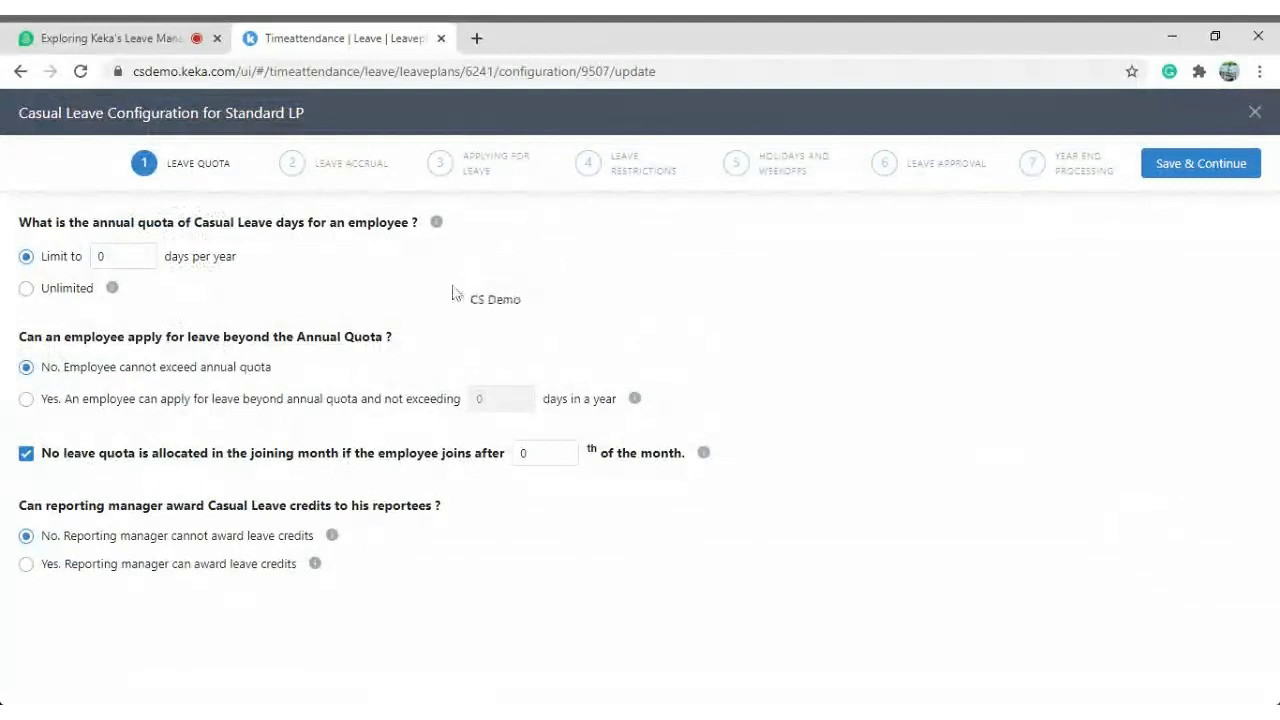
Switch to the Demio webinar page to check the attendees' chat replies, and return to the Casual Leave configuration in Keka.
{"action": "left_click", "coordinate": [148, 40]}
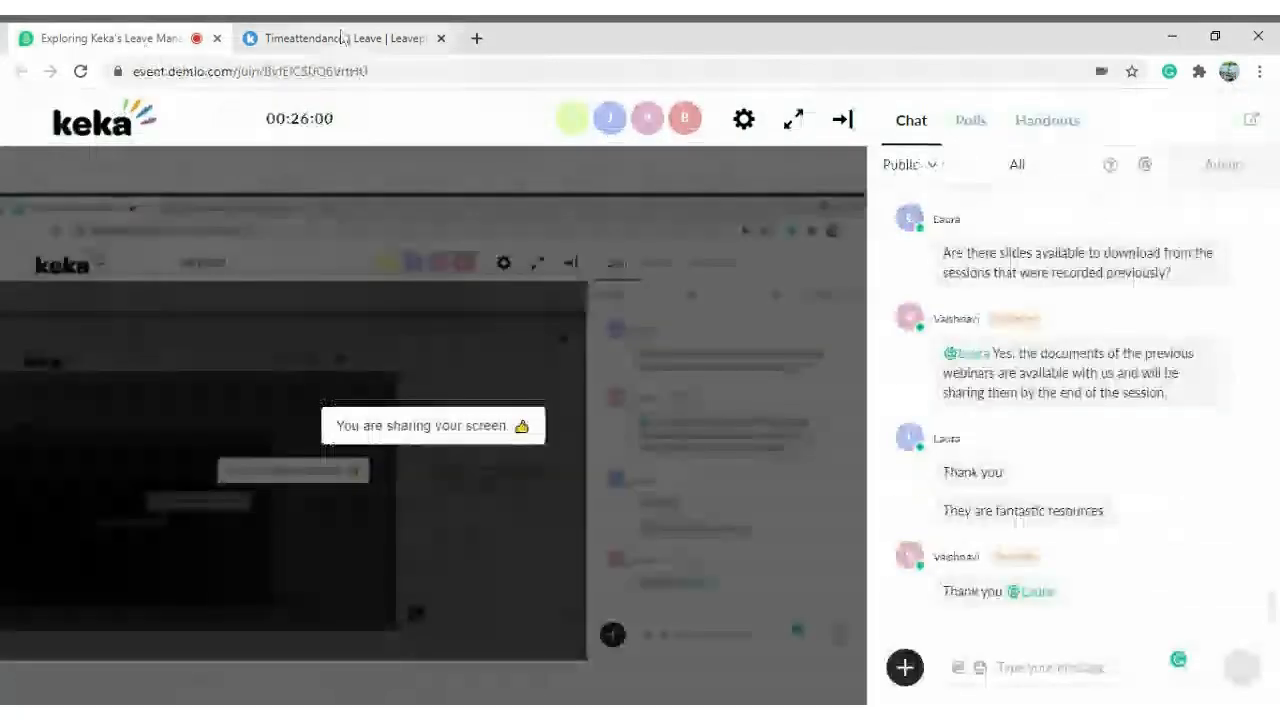
{"action": "left_click", "coordinate": [347, 37]}
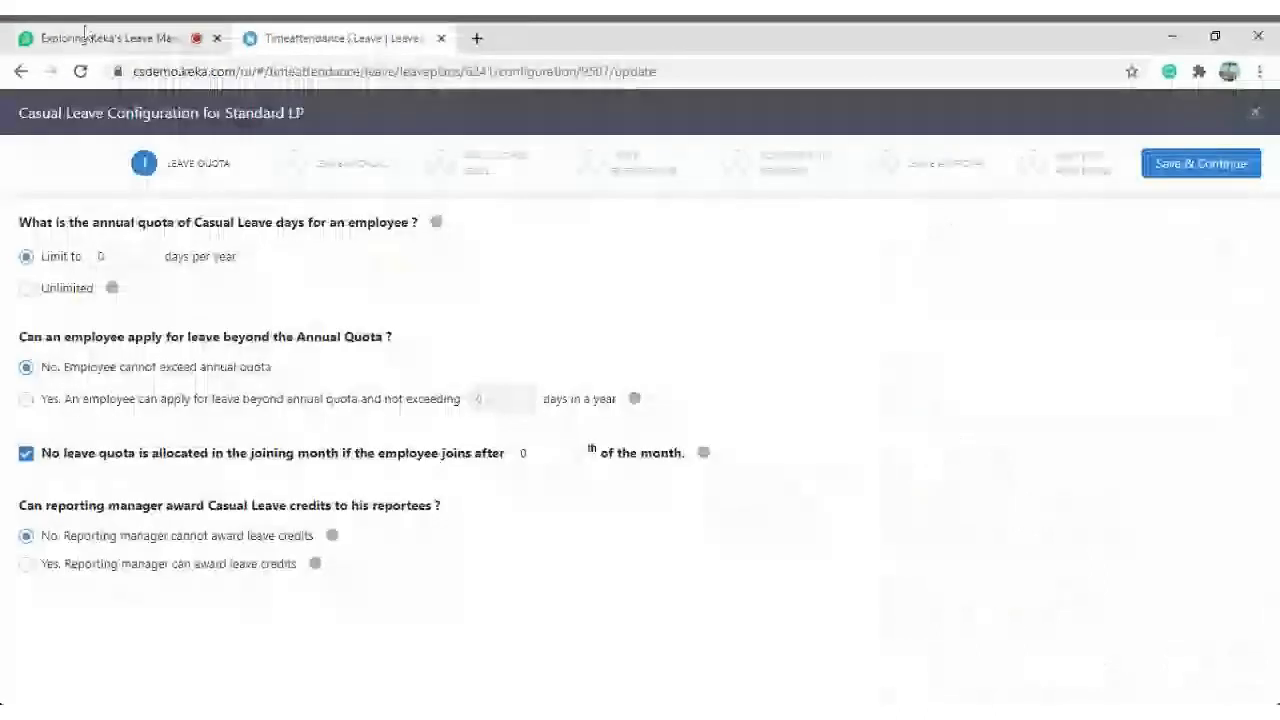
{"action": "left_click", "coordinate": [86, 36]}
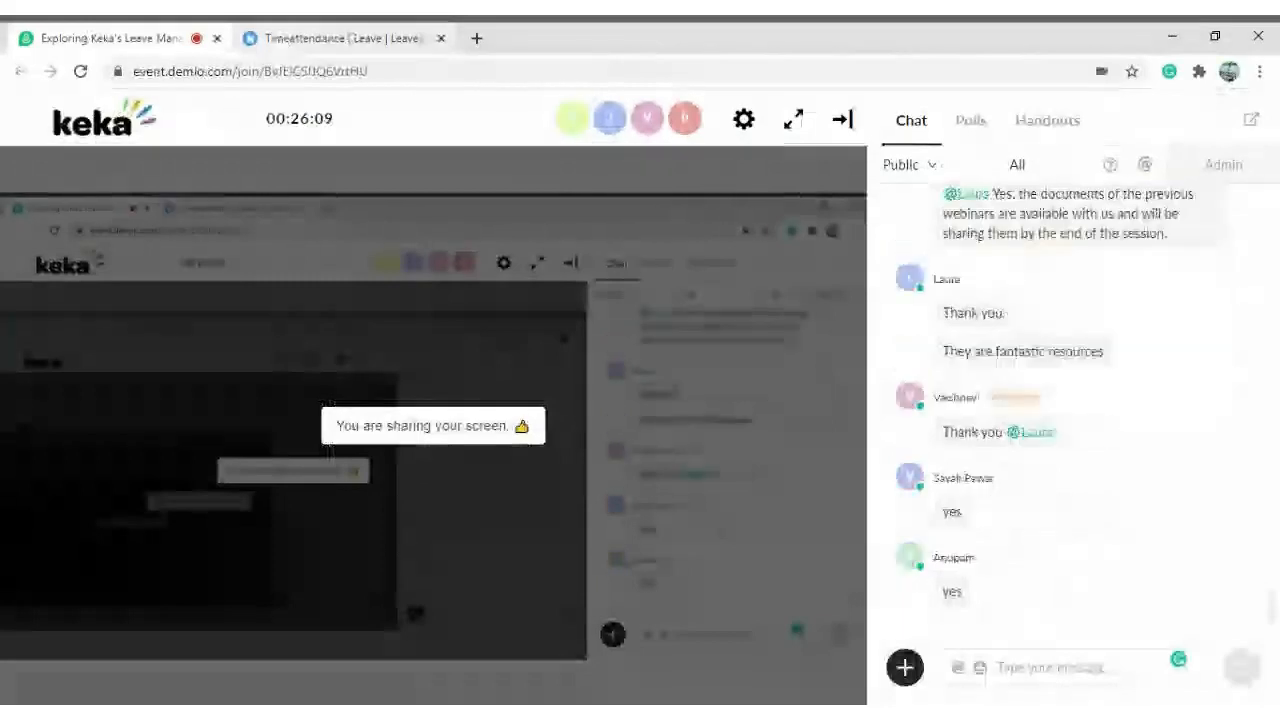
{"action": "left_click", "coordinate": [333, 40]}
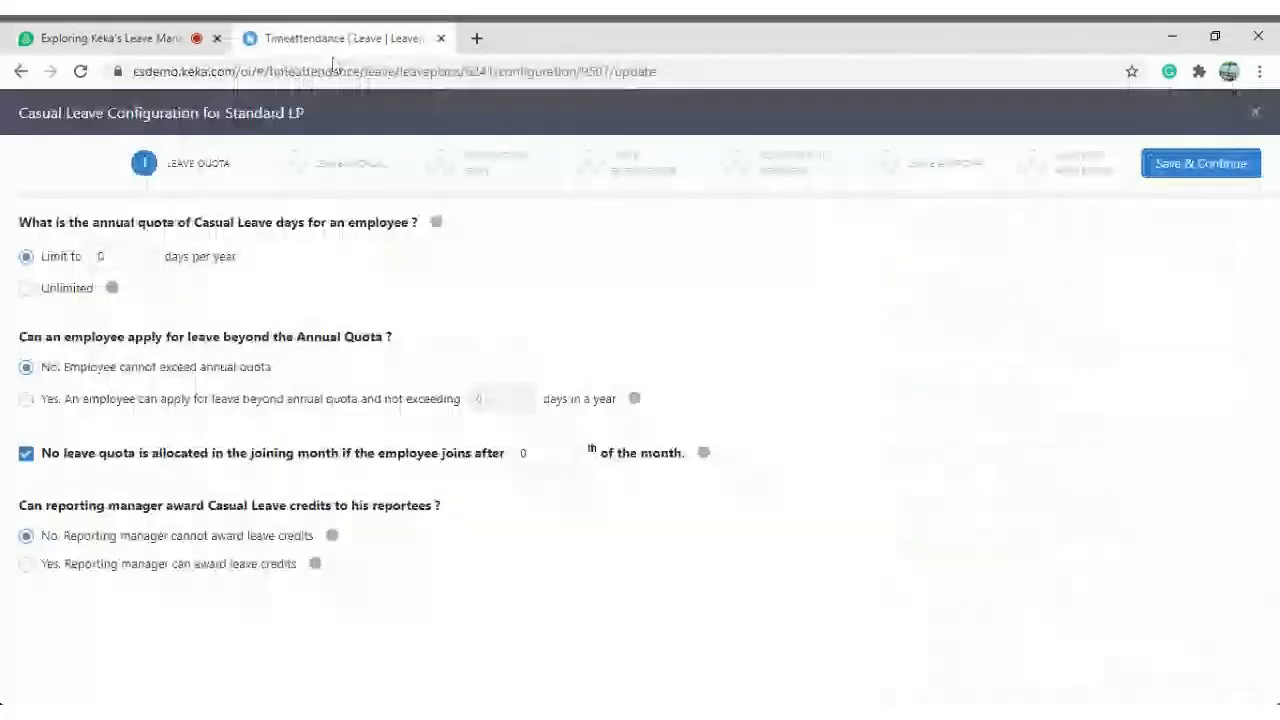
Close and reopen the Casual Leave configuration of Standard LP, and limit the annual quota to 12 days per year.
{"action": "left_click", "coordinate": [1256, 112]}
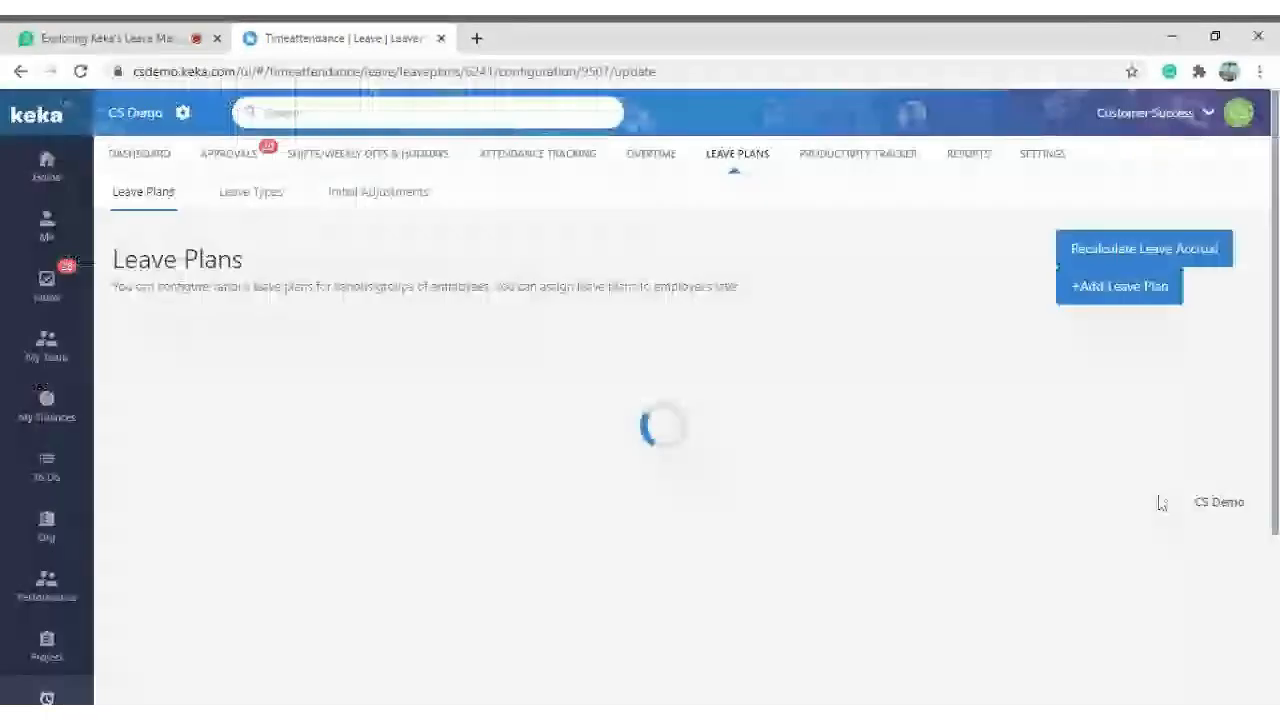
{"action": "scroll", "coordinate": [1086, 452], "scroll_direction": "down", "scroll_amount": 1}
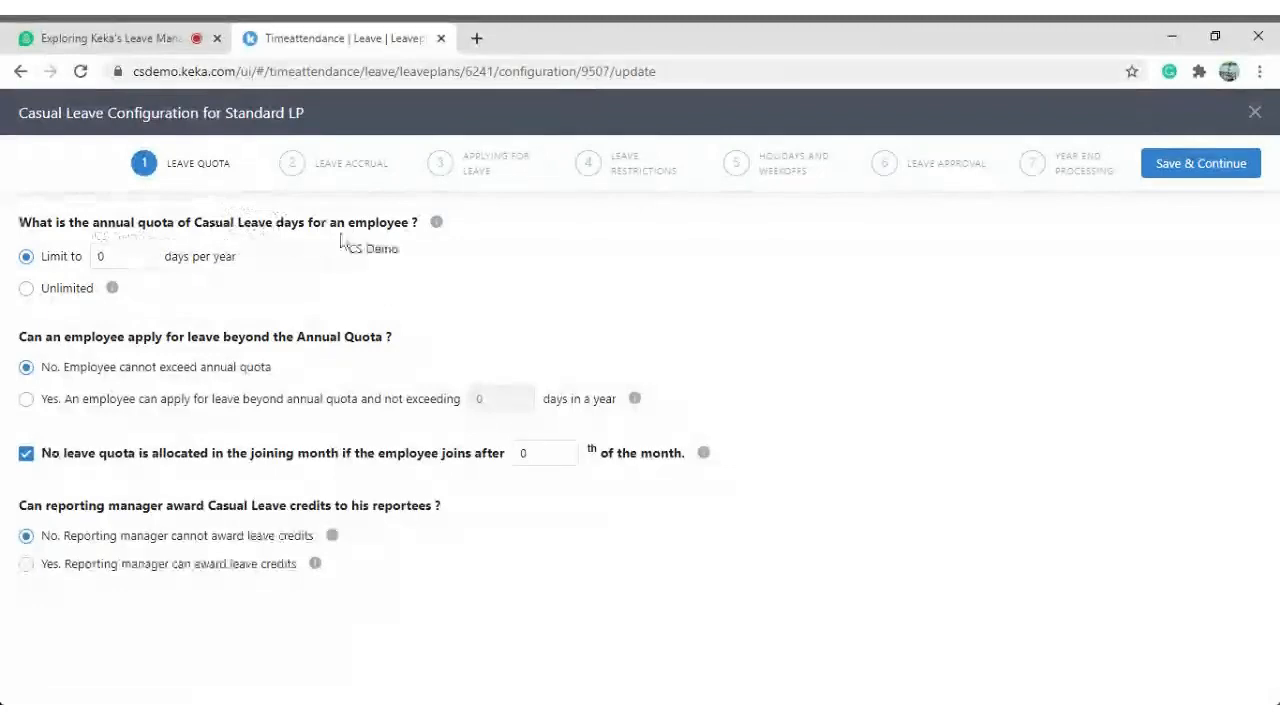
{"action": "double_click", "coordinate": [101, 257]}
{"action": "type", "text": "12"}
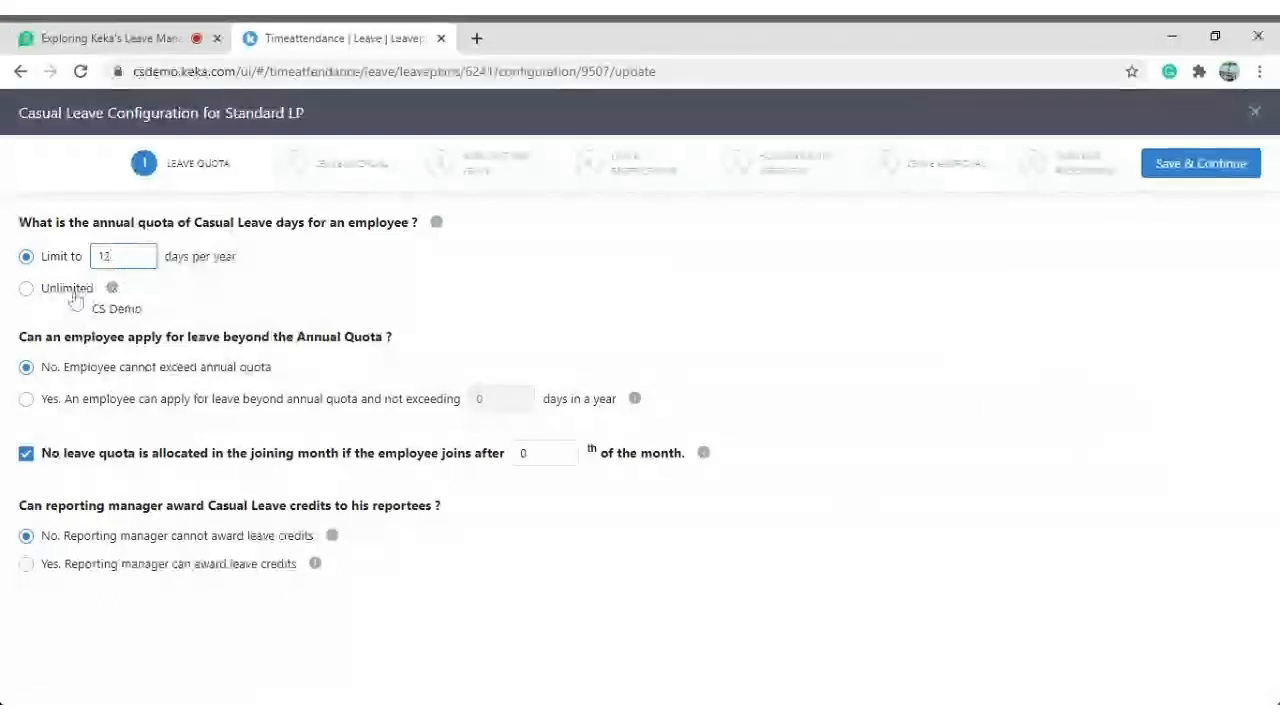
Try the unlimited annual quota for Casual Leave, and switch back to the limited number of days per year.
{"action": "left_click", "coordinate": [74, 294]}
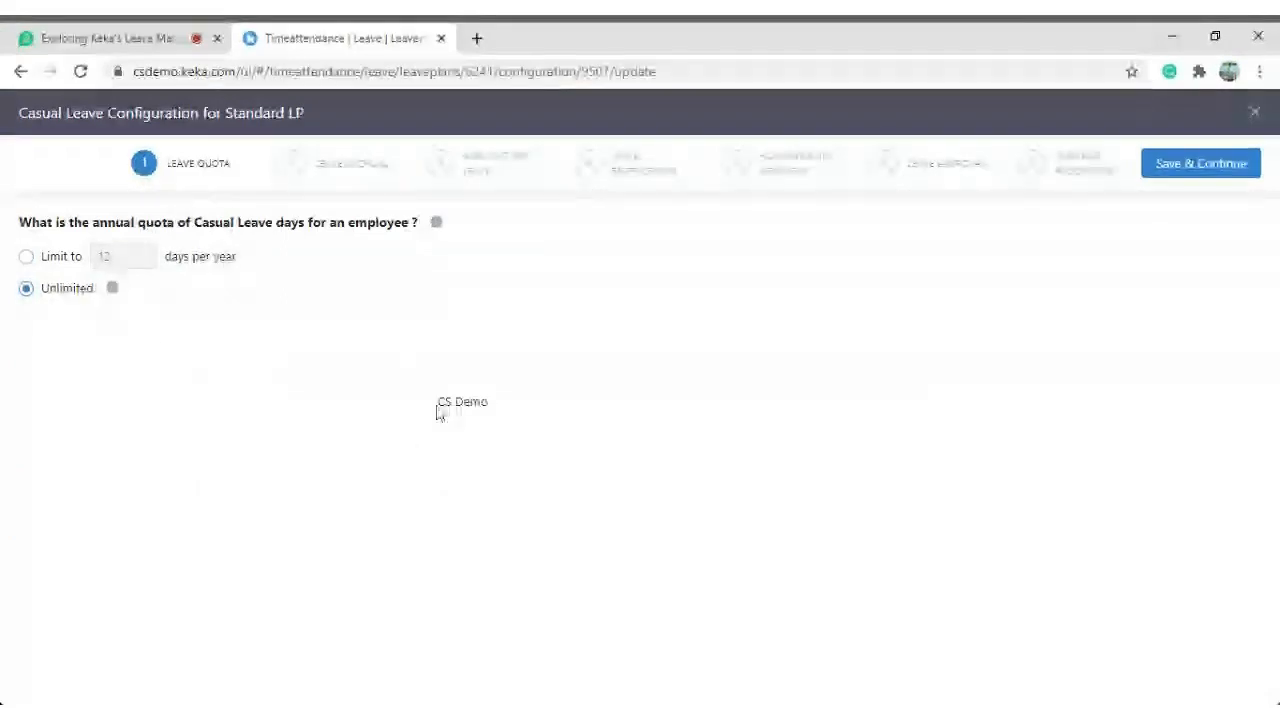
{"action": "left_click", "coordinate": [60, 256]}
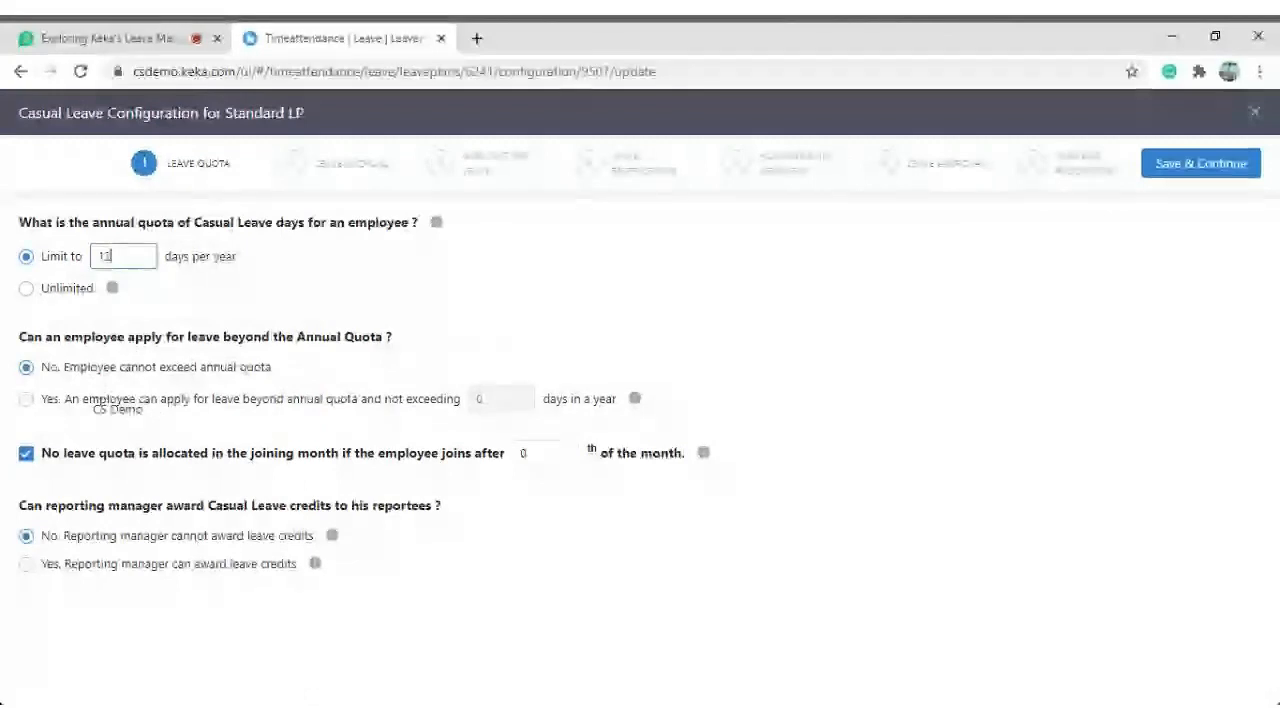
Try allowing leave beyond the annual quota up to 114 days a year, clear the value, and disallow exceeding the quota again.
{"action": "left_click", "coordinate": [86, 398]}
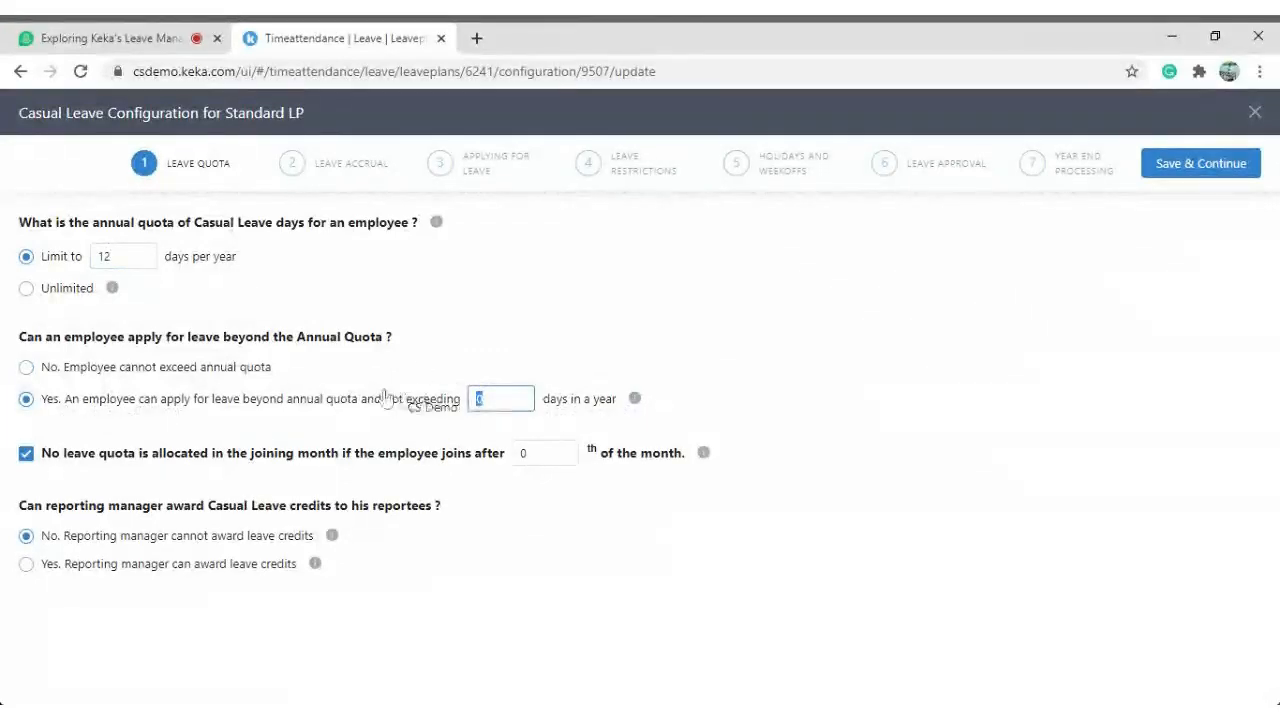
{"action": "left_click", "coordinate": [171, 371]}
{"action": "left_click", "coordinate": [160, 401]}
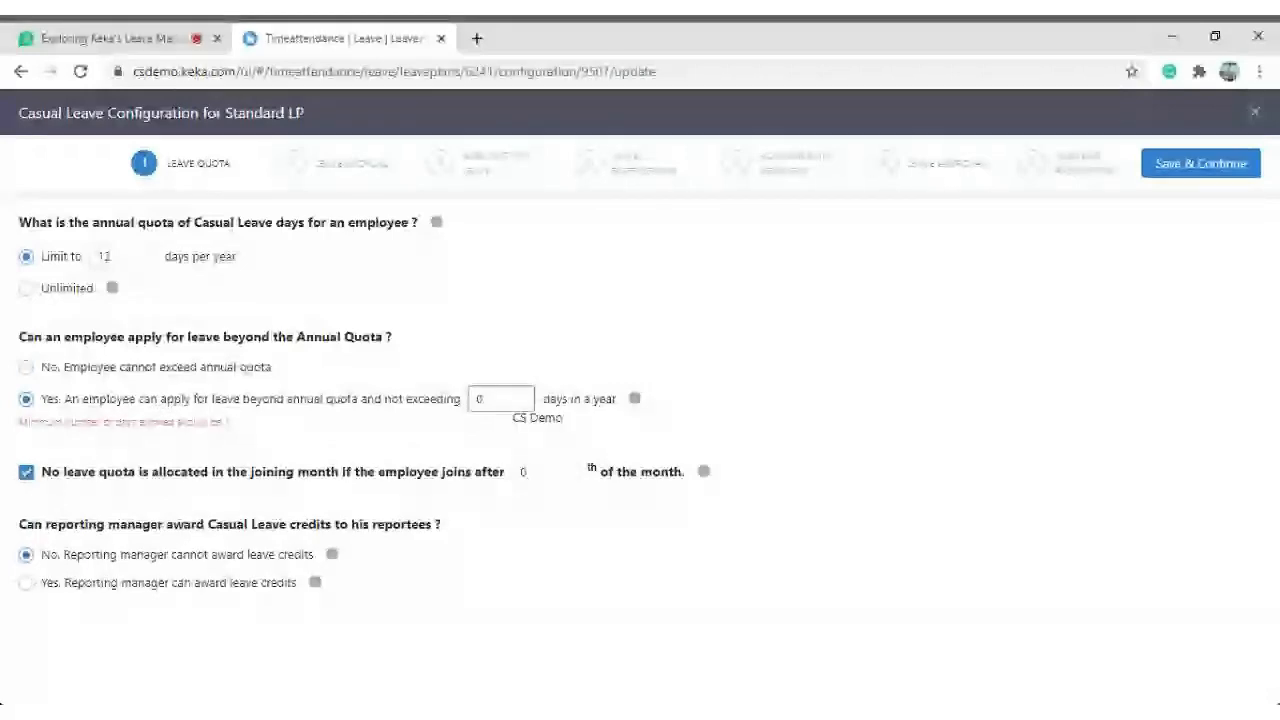
{"action": "key", "text": "BackSpace"}
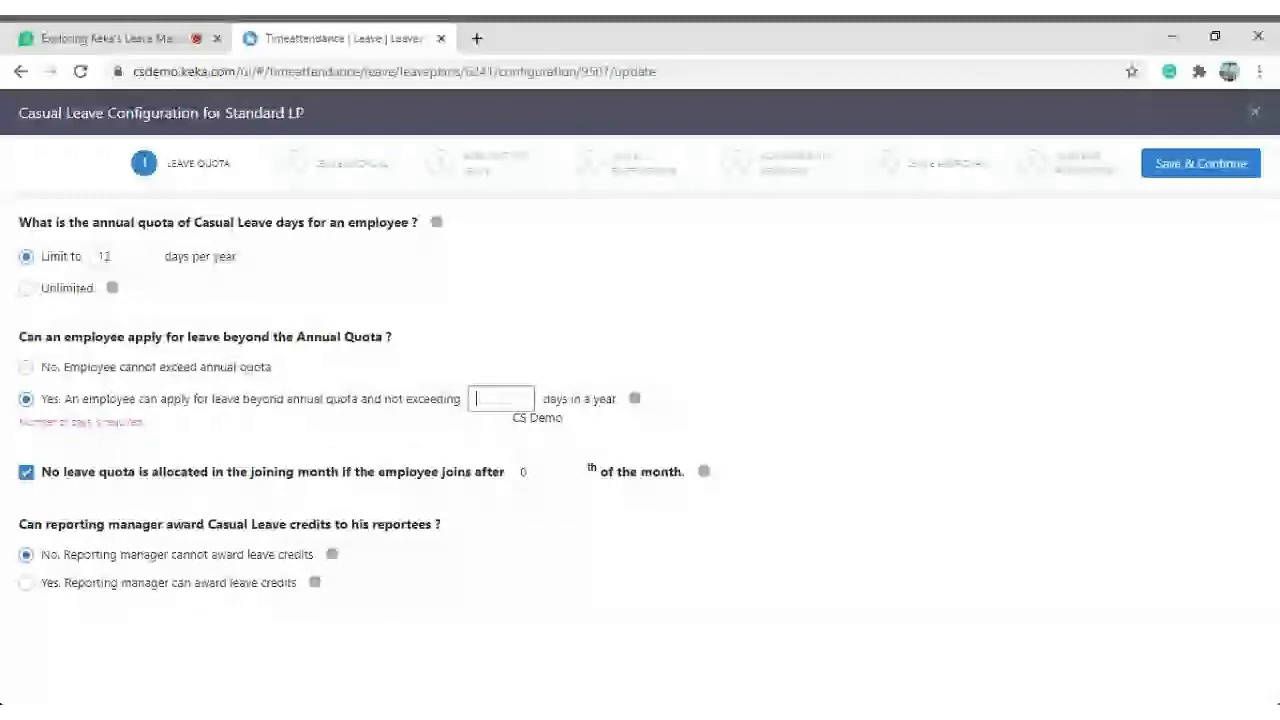
{"action": "type", "text": "114"}
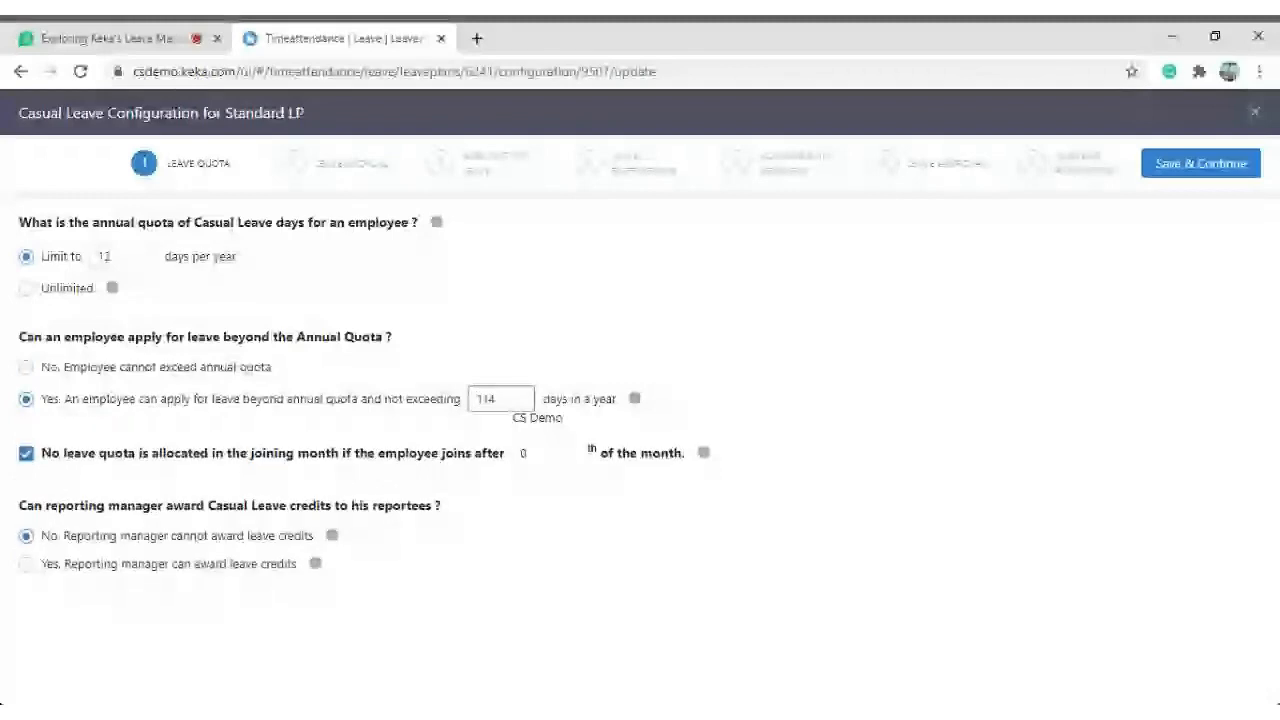
{"action": "key", "text": "BackSpace"}
{"action": "key", "text": "BackSpace"}
{"action": "key", "text": "BackSpace"}
{"action": "left_click", "coordinate": [193, 368]}
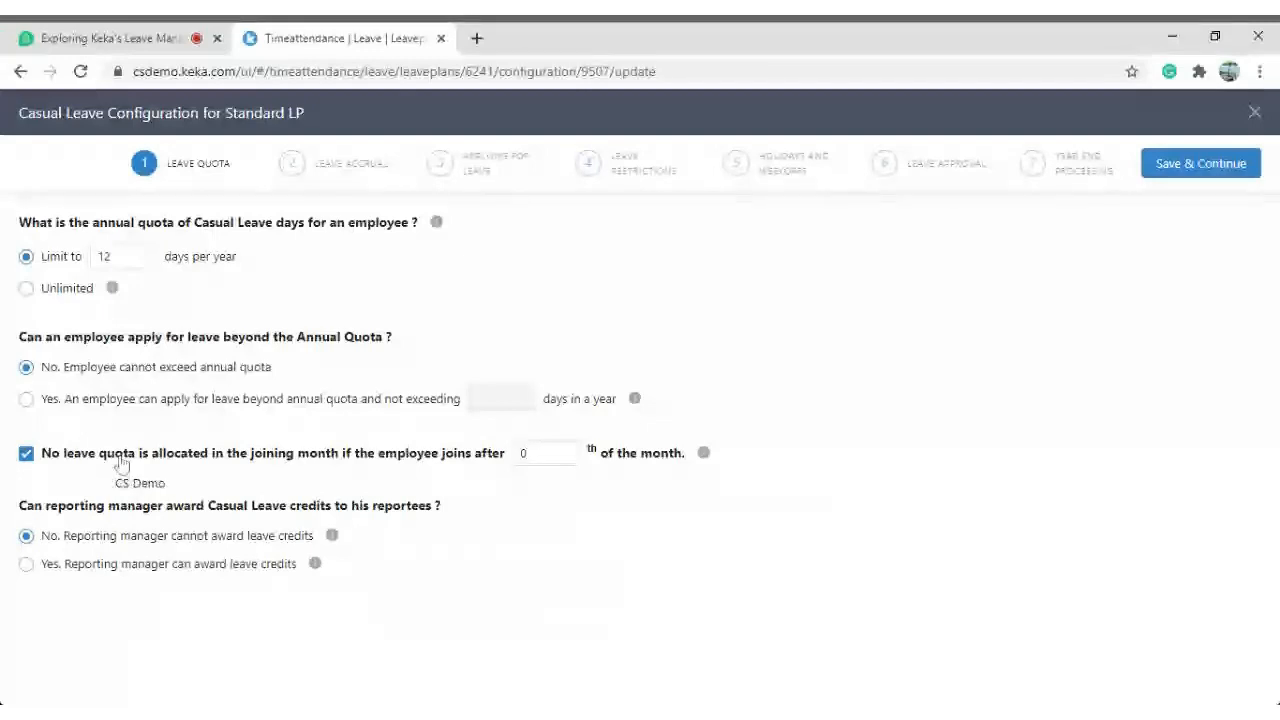
Try allocating no joining-month quota to employees who join after the 27th, and switch that rule off.
{"action": "double_click", "coordinate": [528, 455]}
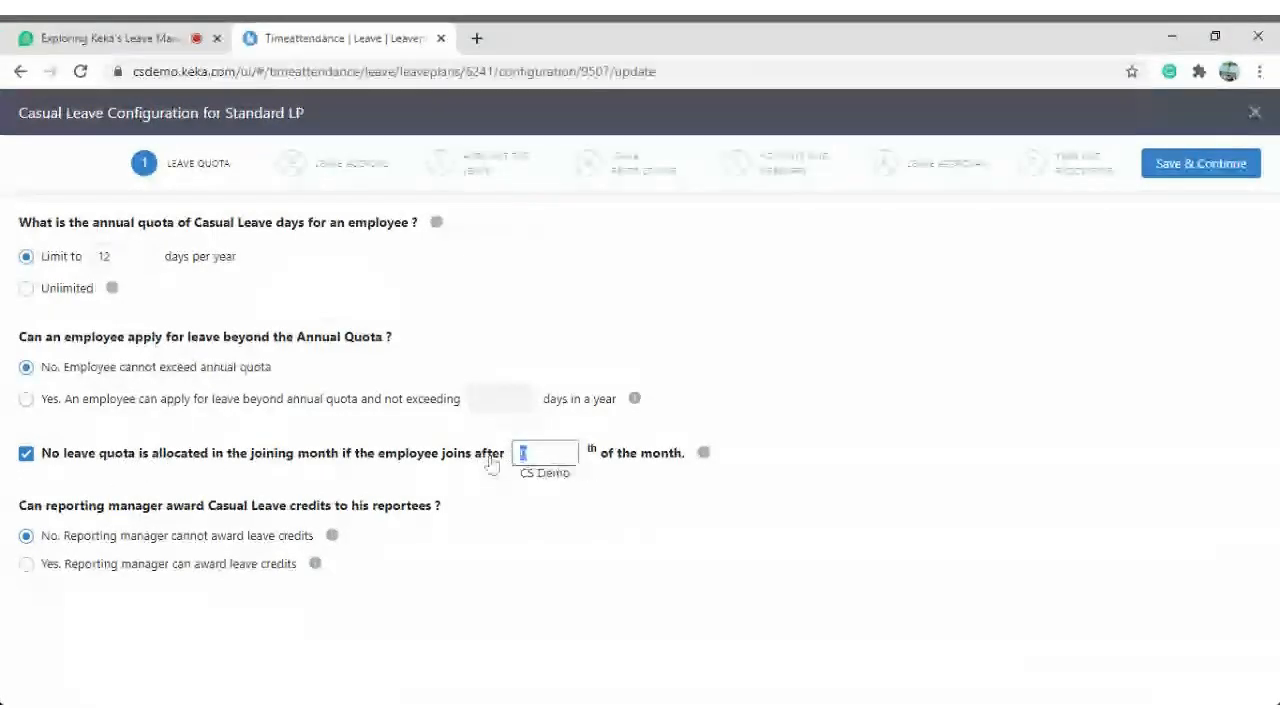
{"action": "type", "text": "27"}
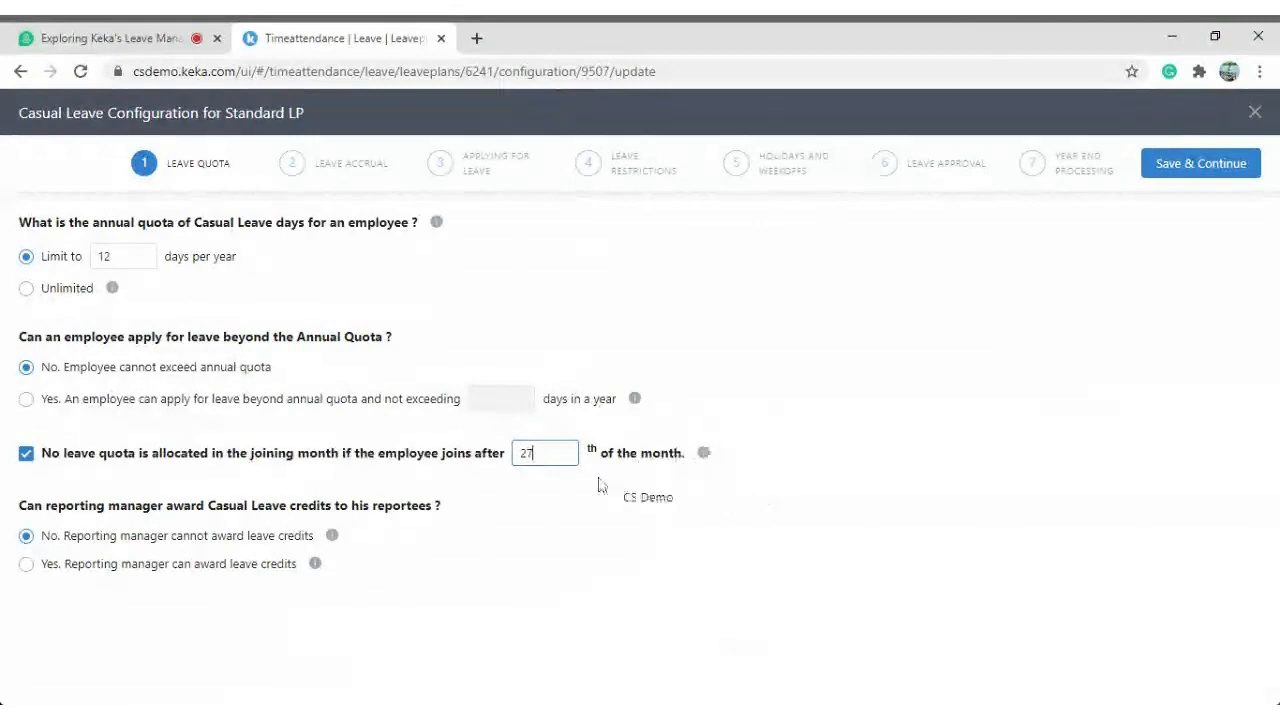
{"action": "left_click", "coordinate": [50, 456]}
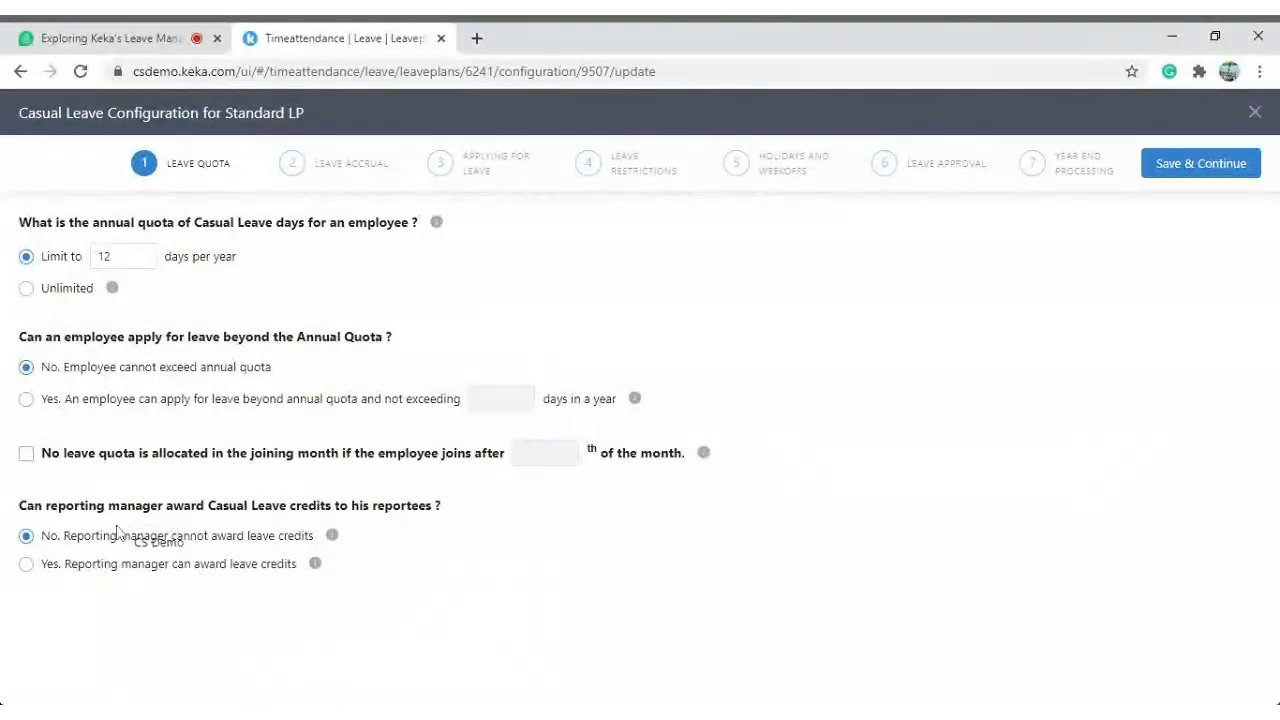
Try letting reporting managers award Casual Leave credits to their reportees, and try to save the leave quota settings.
{"action": "left_click", "coordinate": [108, 565]}
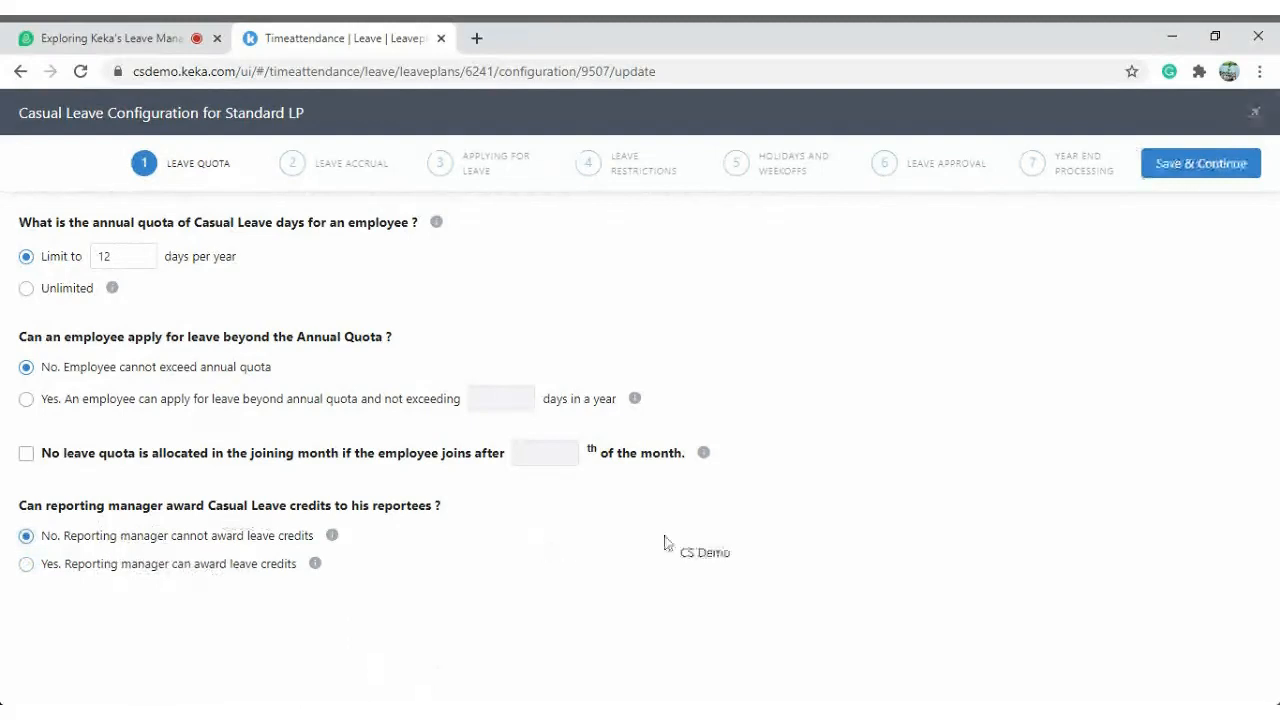
{"action": "left_click", "coordinate": [1222, 167]}
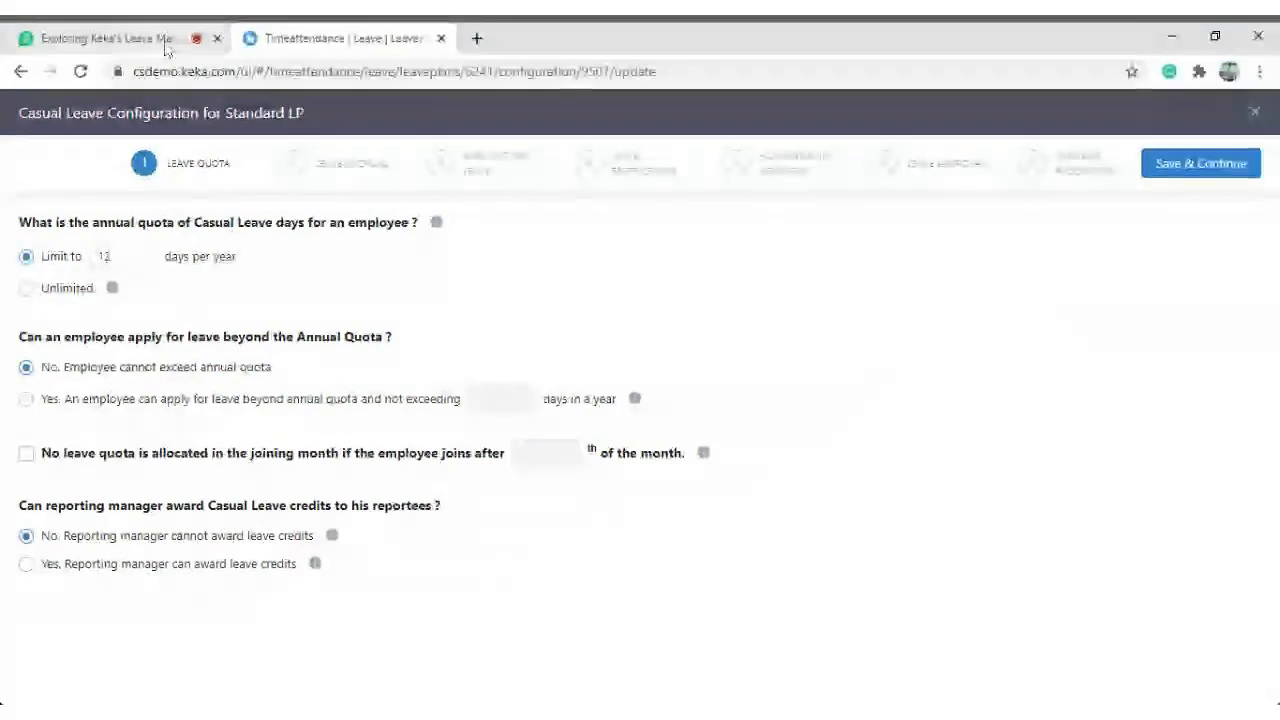
Check the Demio webinar chat for new attendee messages, and return to the leave quota settings in Keka.
{"action": "left_click", "coordinate": [110, 38]}
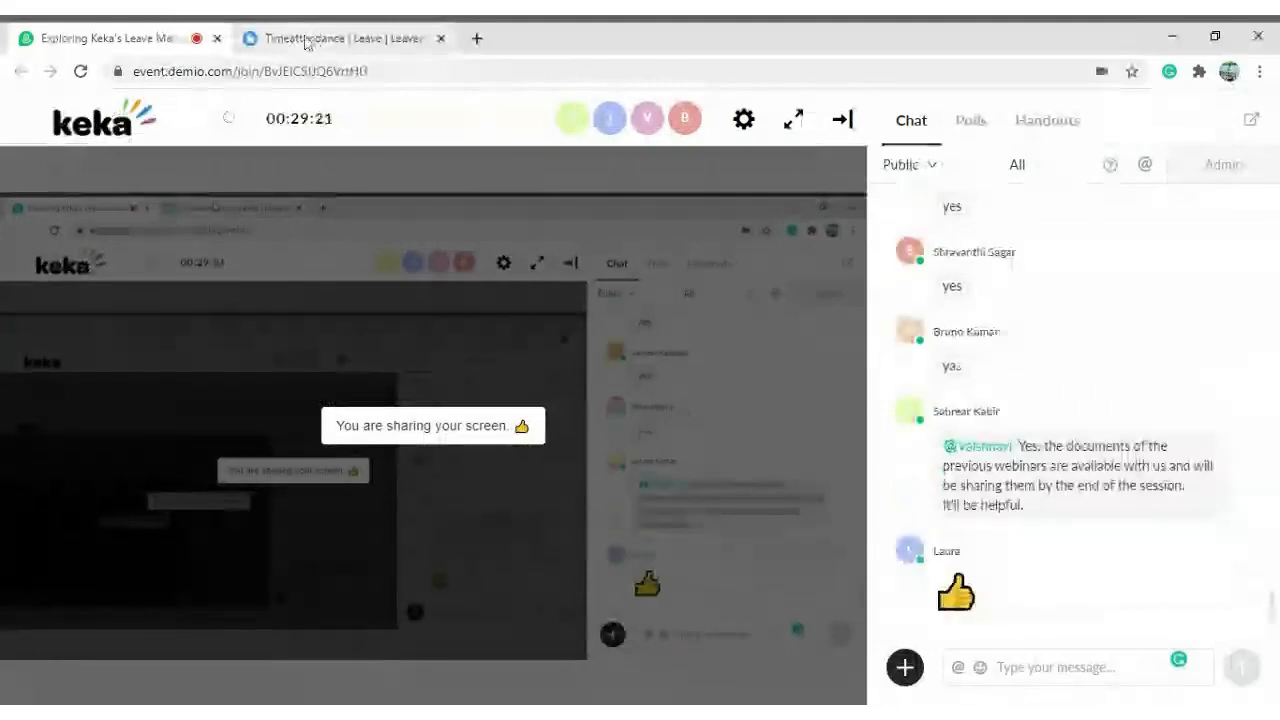
{"action": "left_click", "coordinate": [307, 42]}
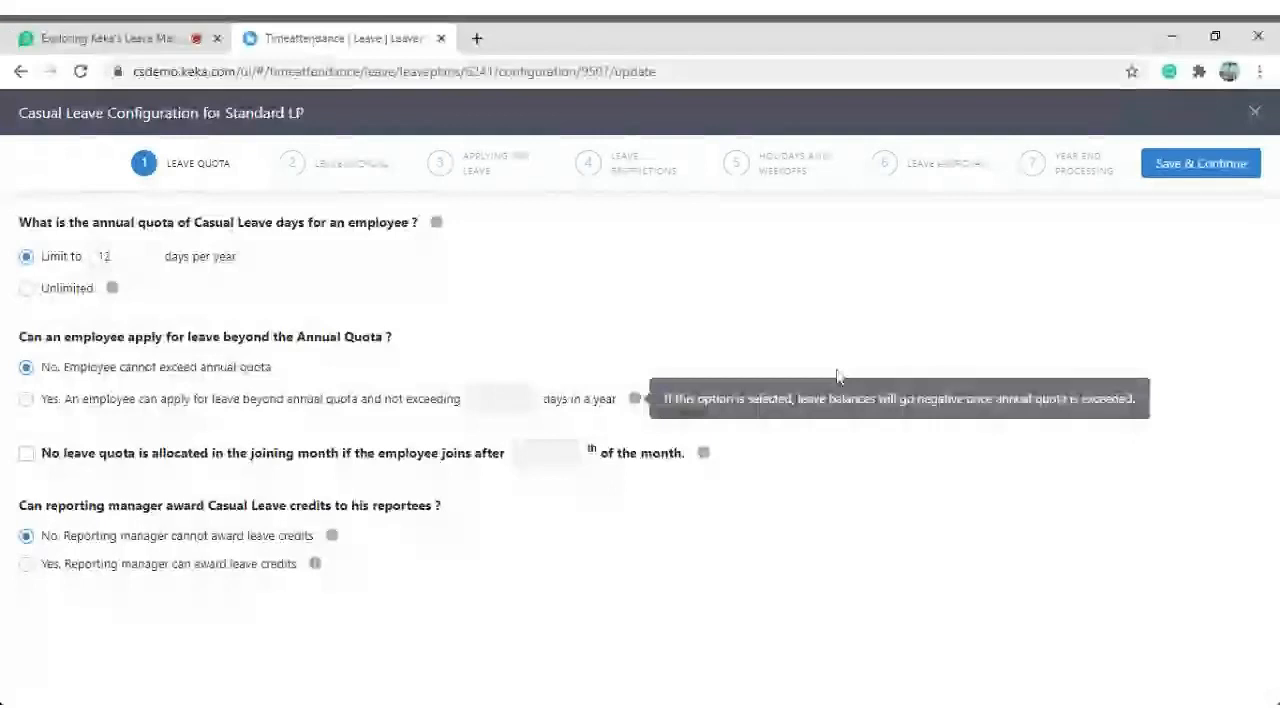
Save the Casual Leave quota settings and continue to the leave accrual settings.
{"action": "left_click", "coordinate": [1183, 168]}
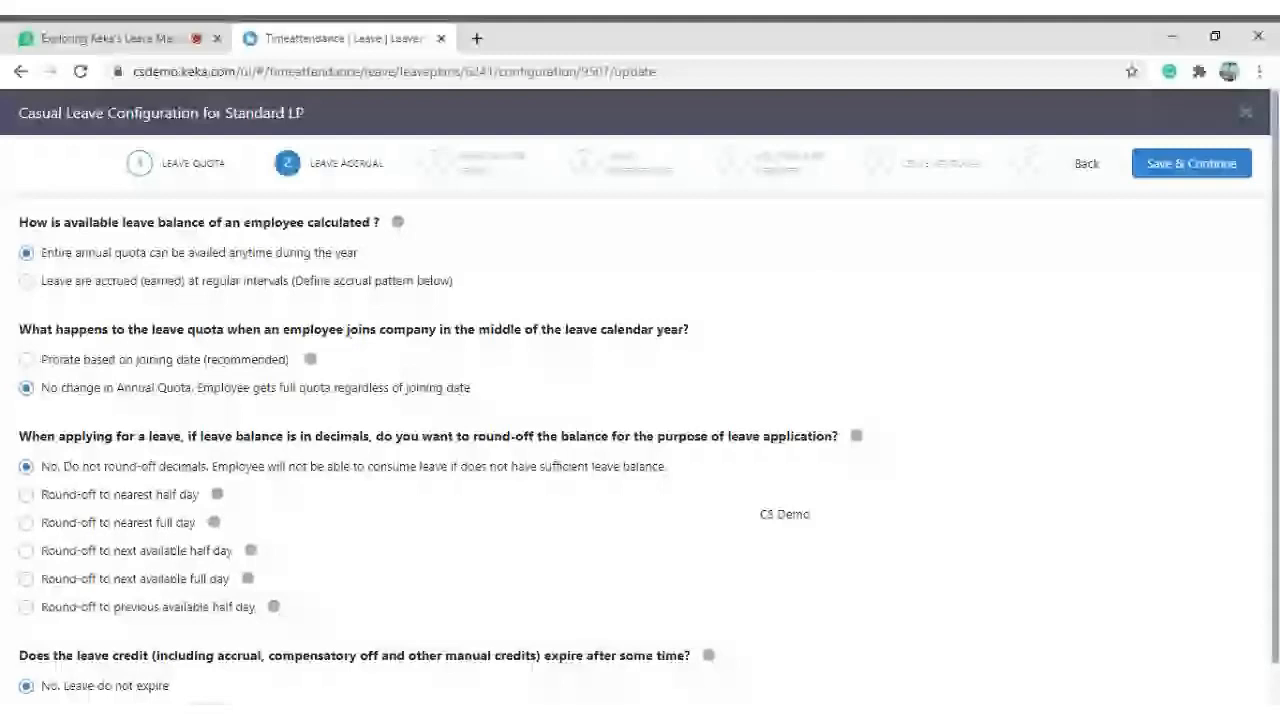
{"action": "left_click", "coordinate": [172, 163]}
Try accruing leave at regular intervals, first quarterly and then half yearly, and restore availability of the entire annual quota anytime during the year.
{"action": "left_click", "coordinate": [106, 283]}
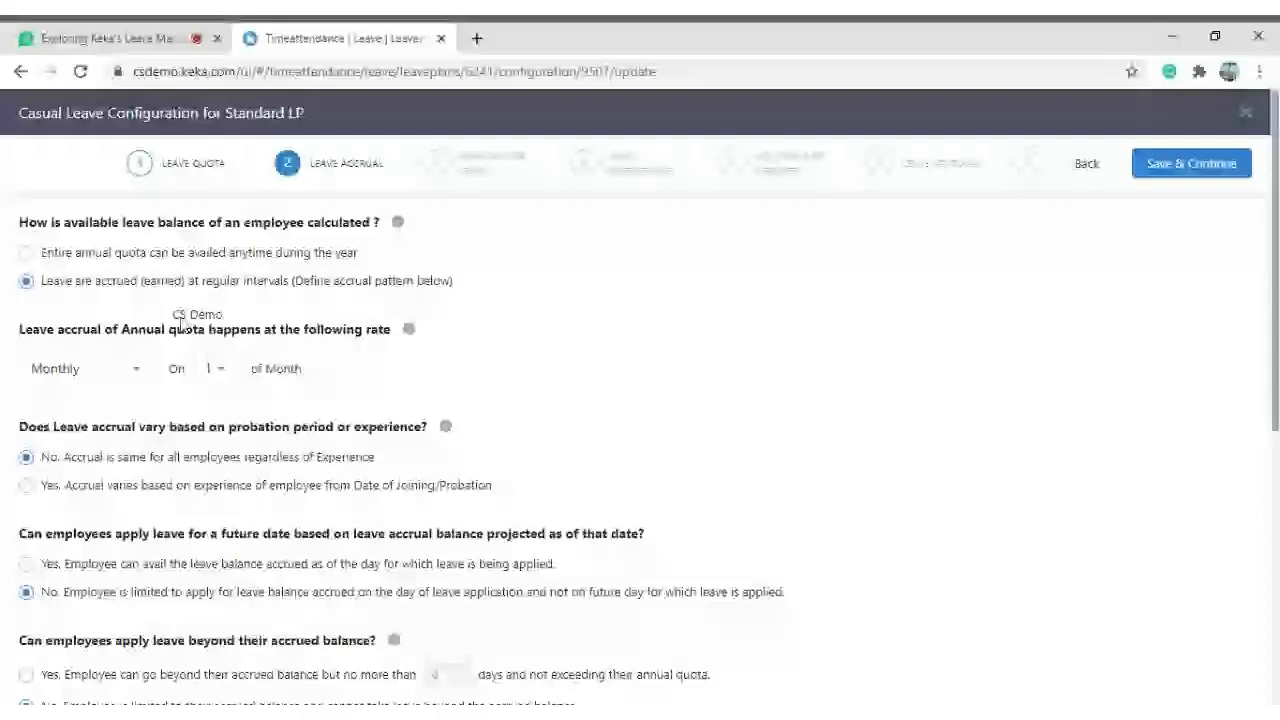
{"action": "left_click", "coordinate": [140, 370]}
{"action": "left_click", "coordinate": [54, 438]}
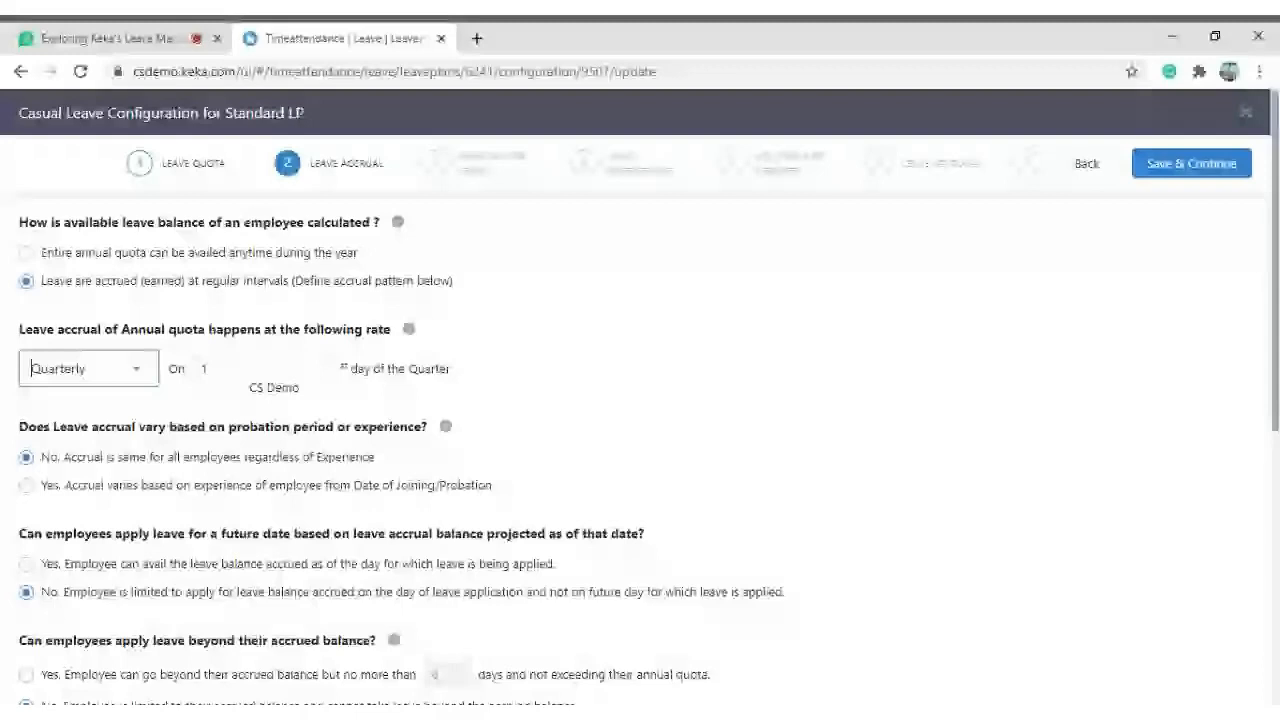
{"action": "left_click", "coordinate": [262, 370]}
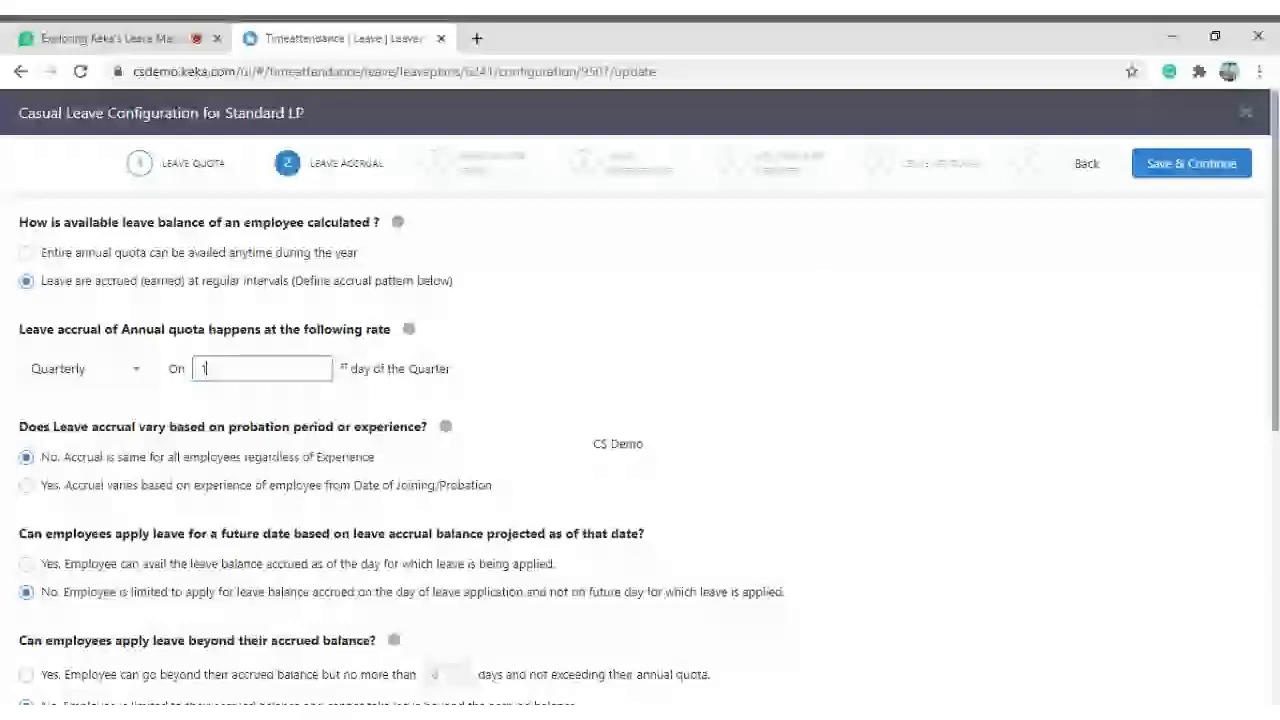
{"action": "left_click", "coordinate": [88, 369]}
{"action": "left_click", "coordinate": [91, 468]}
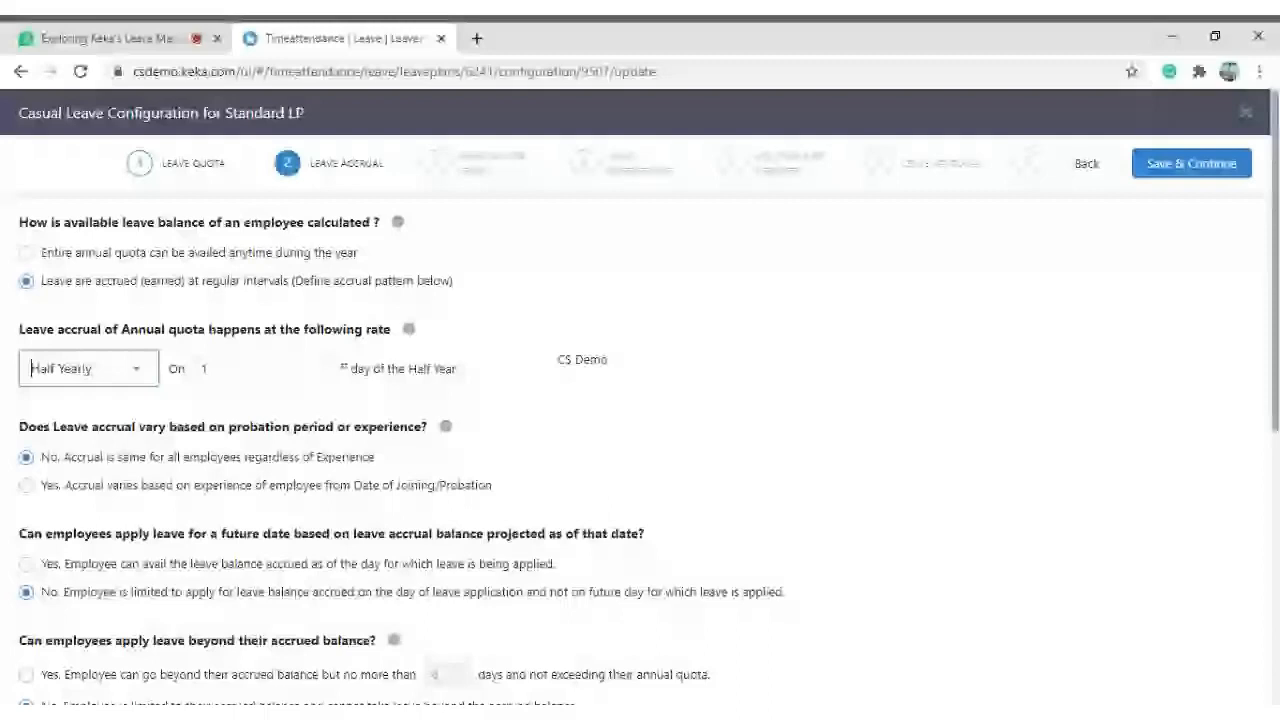
{"action": "left_click", "coordinate": [82, 256]}
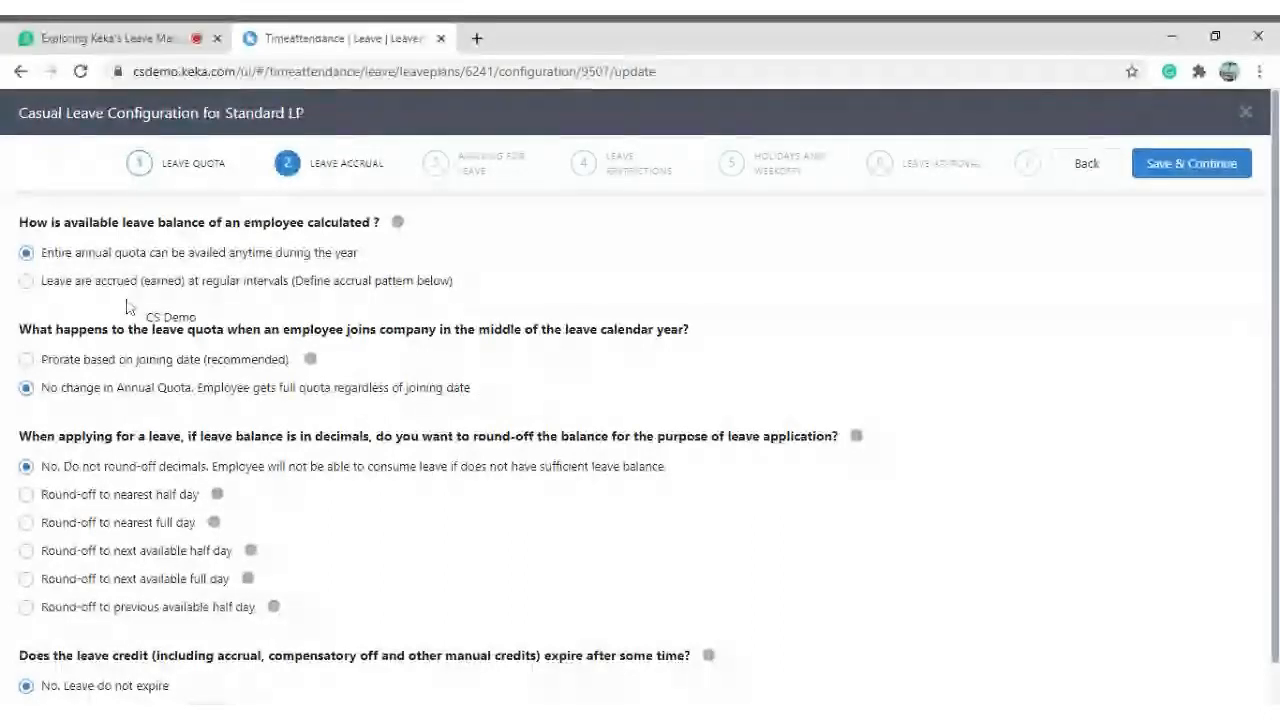
Prorate the leave quota based on joining date for employees who join mid-year, and read that option's explanation.
{"action": "left_click", "coordinate": [100, 362]}
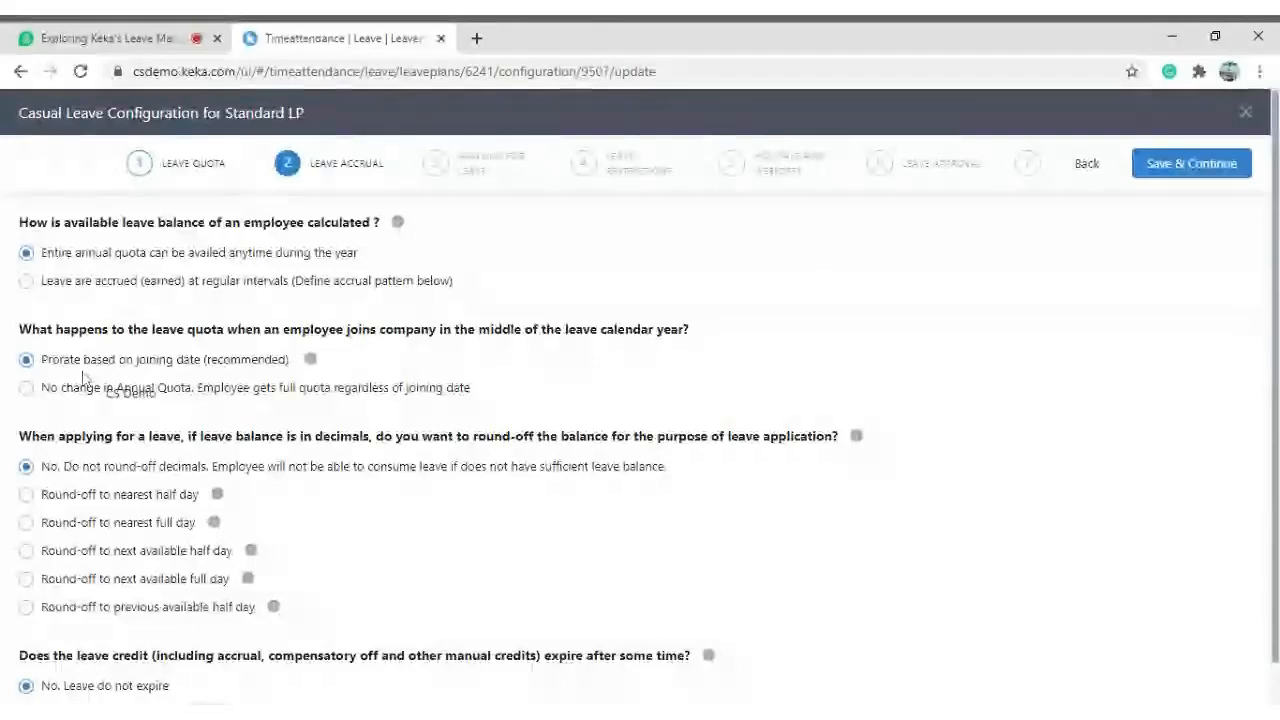
{"action": "mouse_move", "coordinate": [310, 359]}
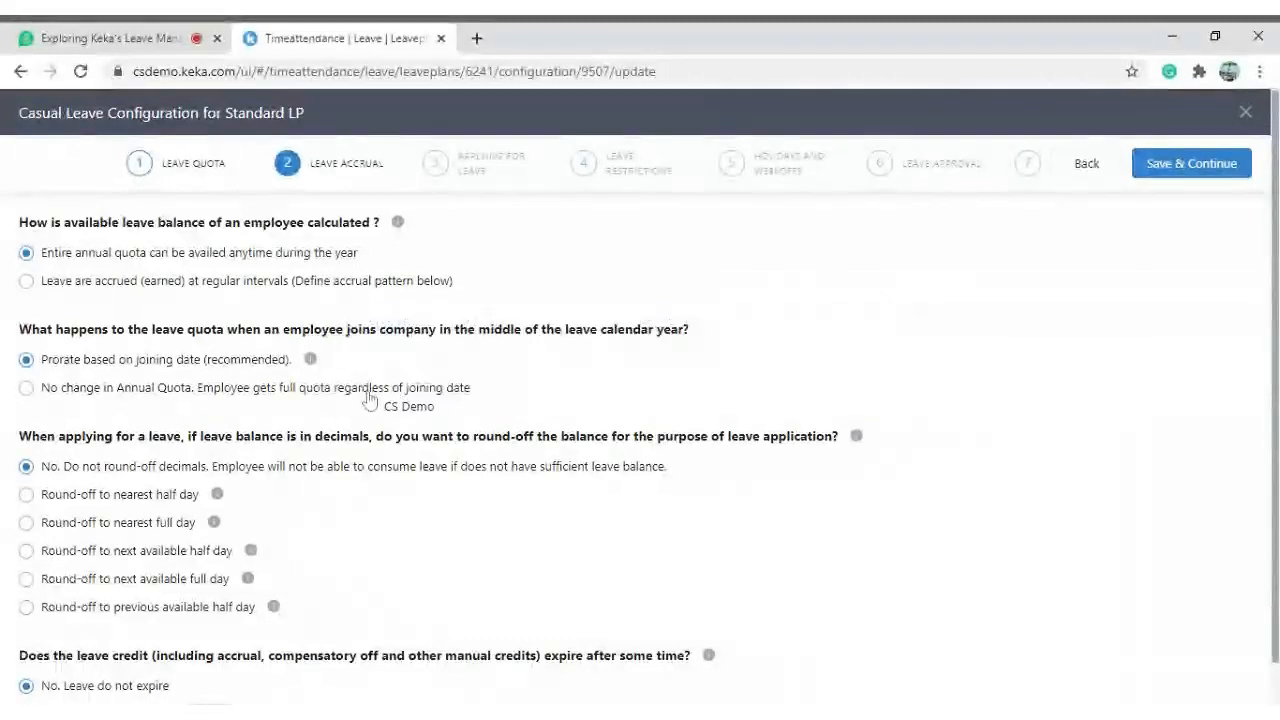
Examine the explanations of the options for rounding off decimal leave balances.
{"action": "scroll", "coordinate": [380, 400], "scroll_direction": "down", "scroll_amount": 1}
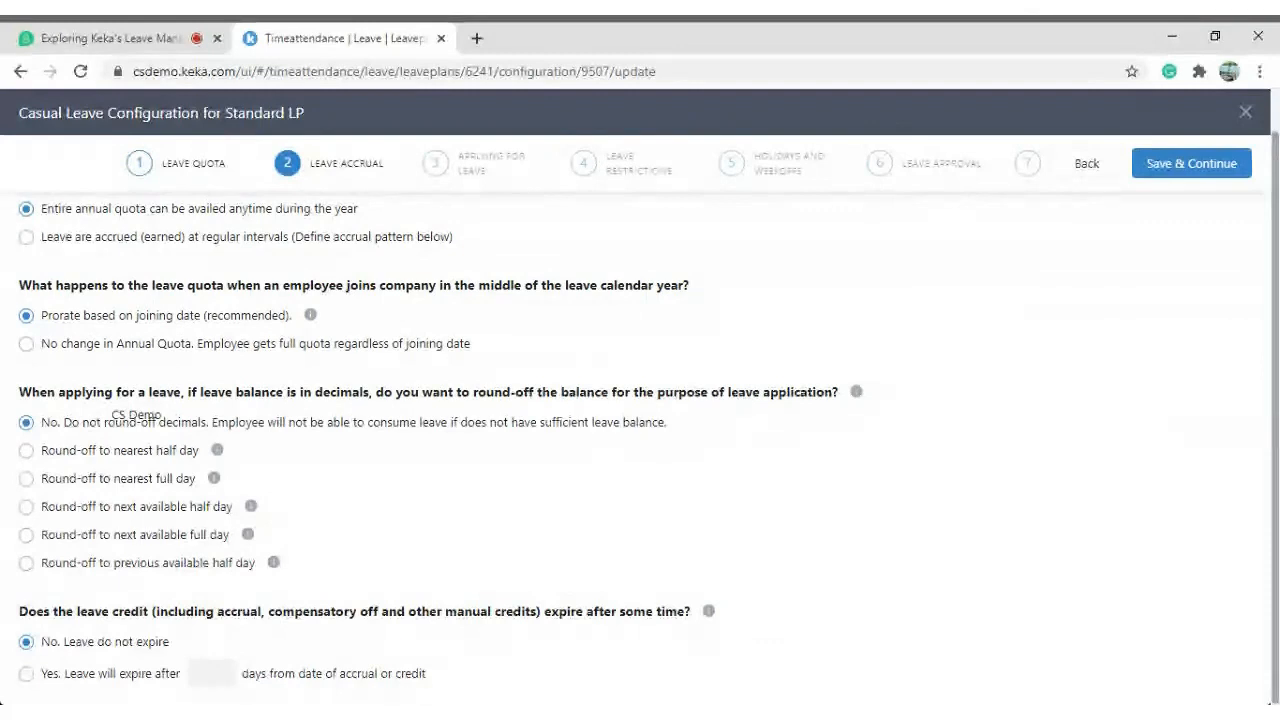
{"action": "mouse_move", "coordinate": [857, 392]}
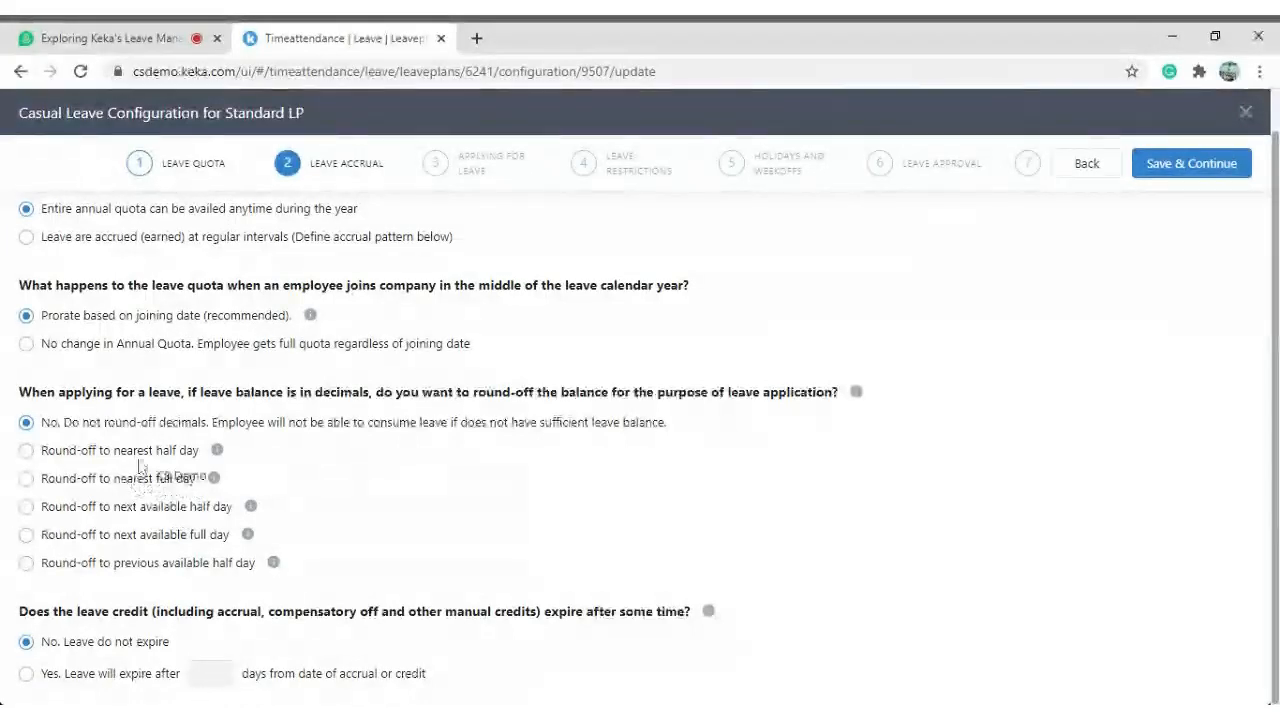
{"action": "mouse_move", "coordinate": [217, 451]}
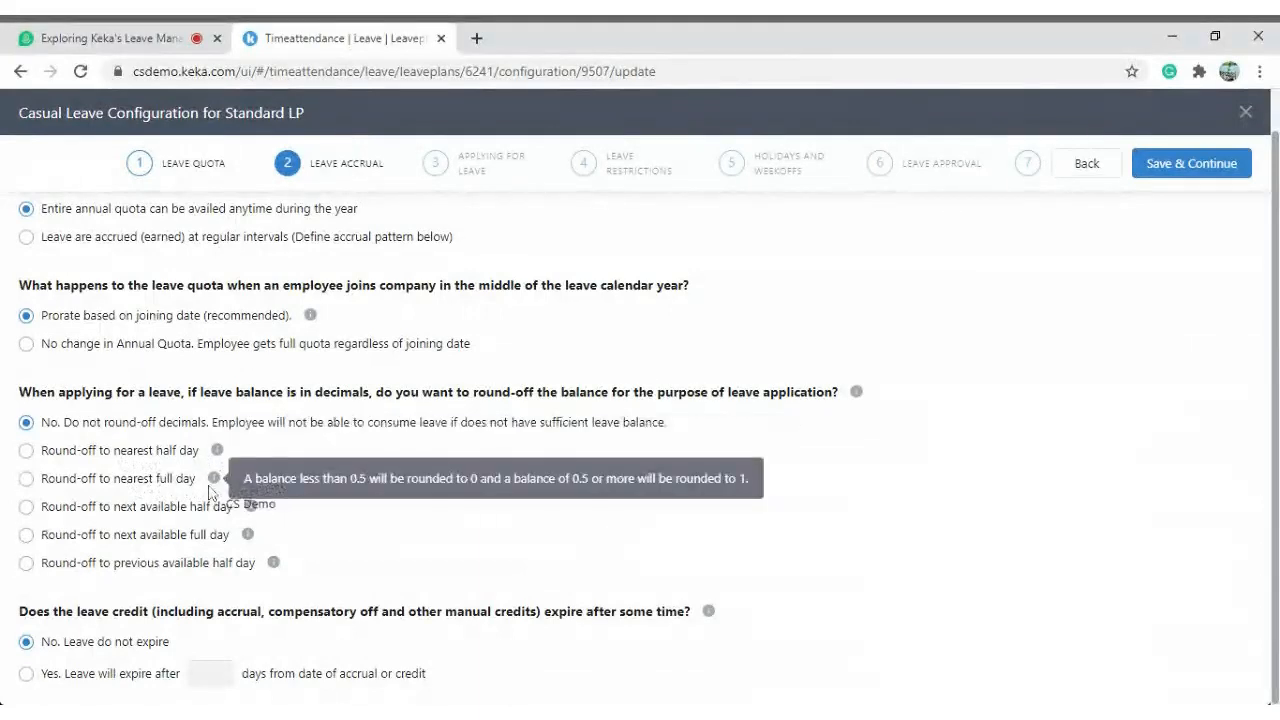
{"action": "mouse_move", "coordinate": [276, 566]}
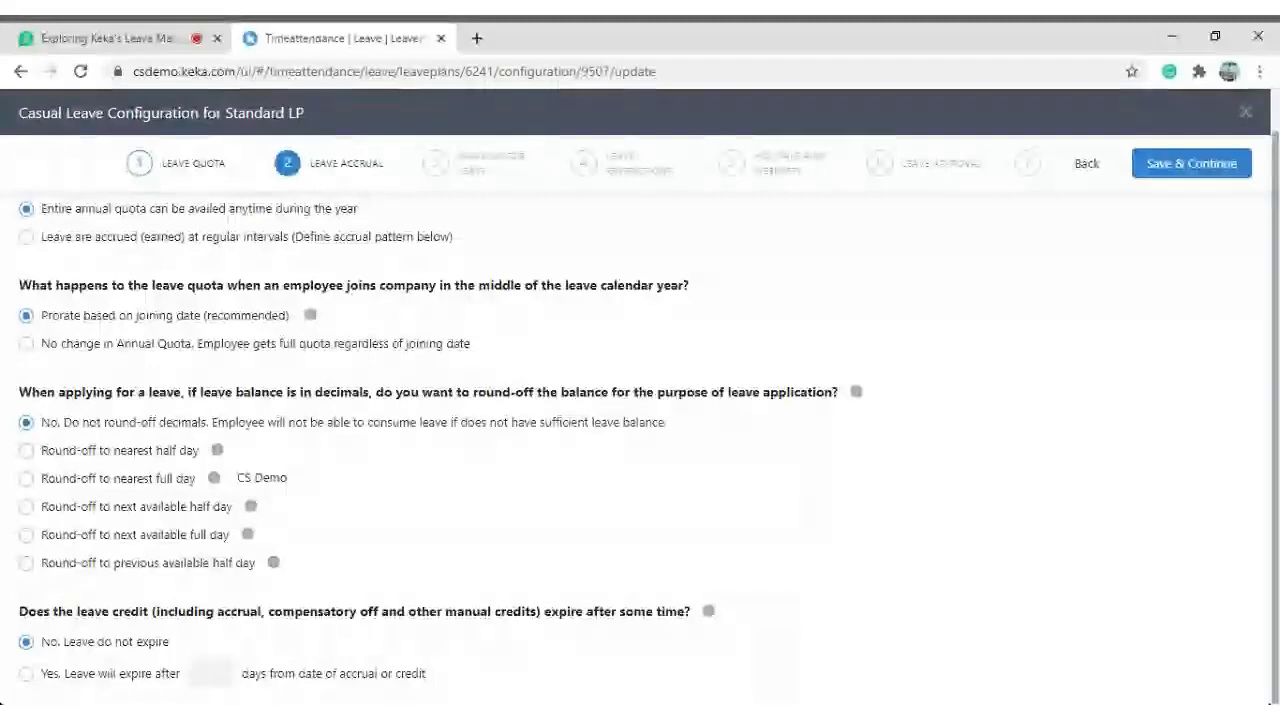
{"action": "mouse_move", "coordinate": [215, 480]}
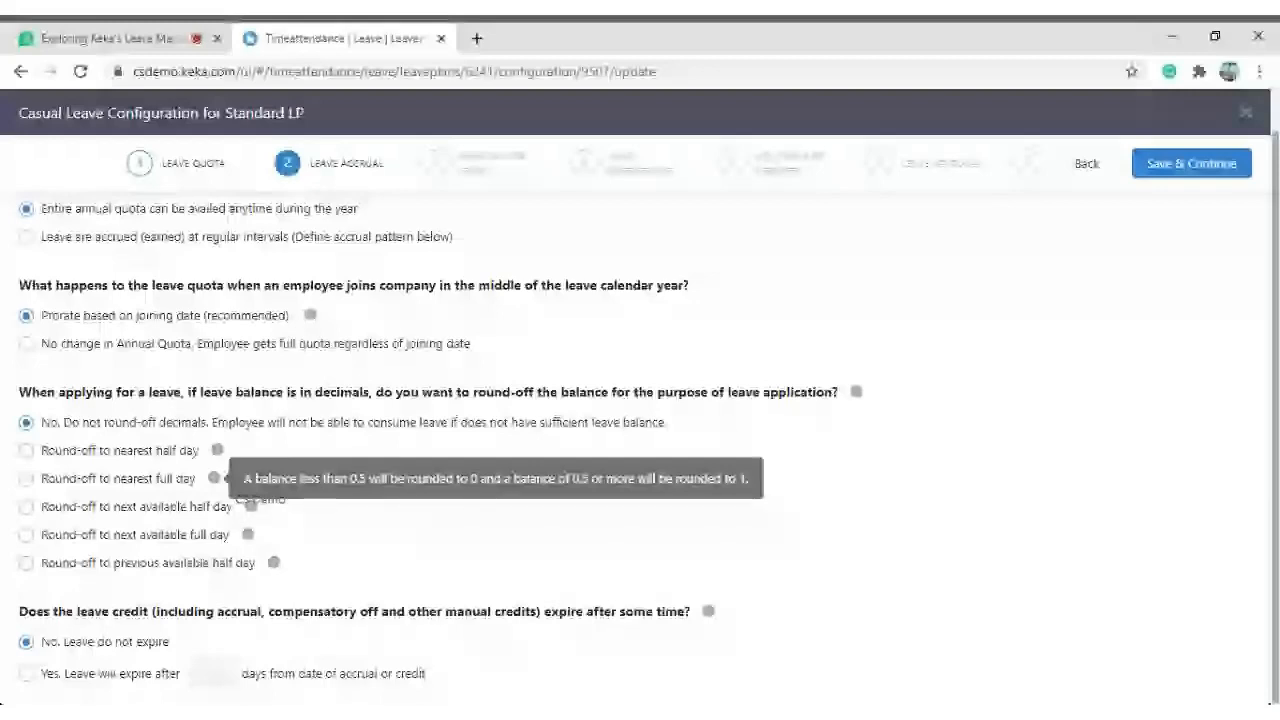
{"action": "mouse_move", "coordinate": [250, 506]}
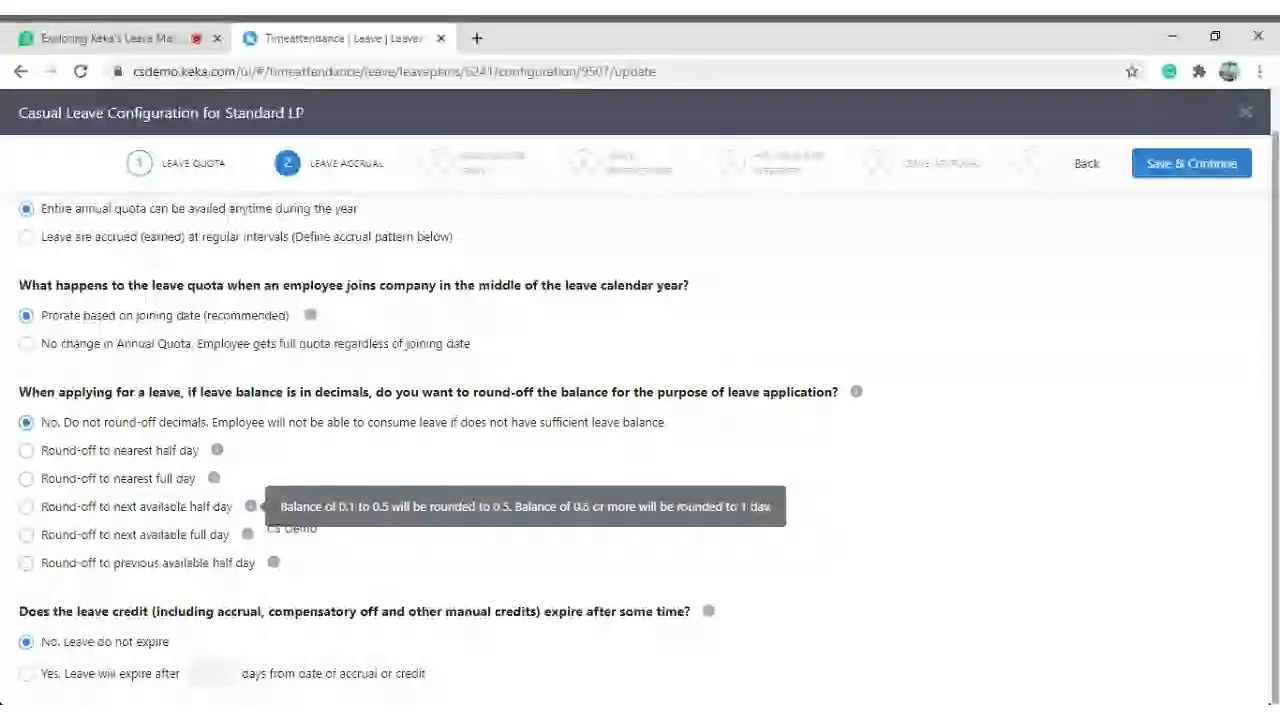
{"action": "mouse_move", "coordinate": [247, 534]}
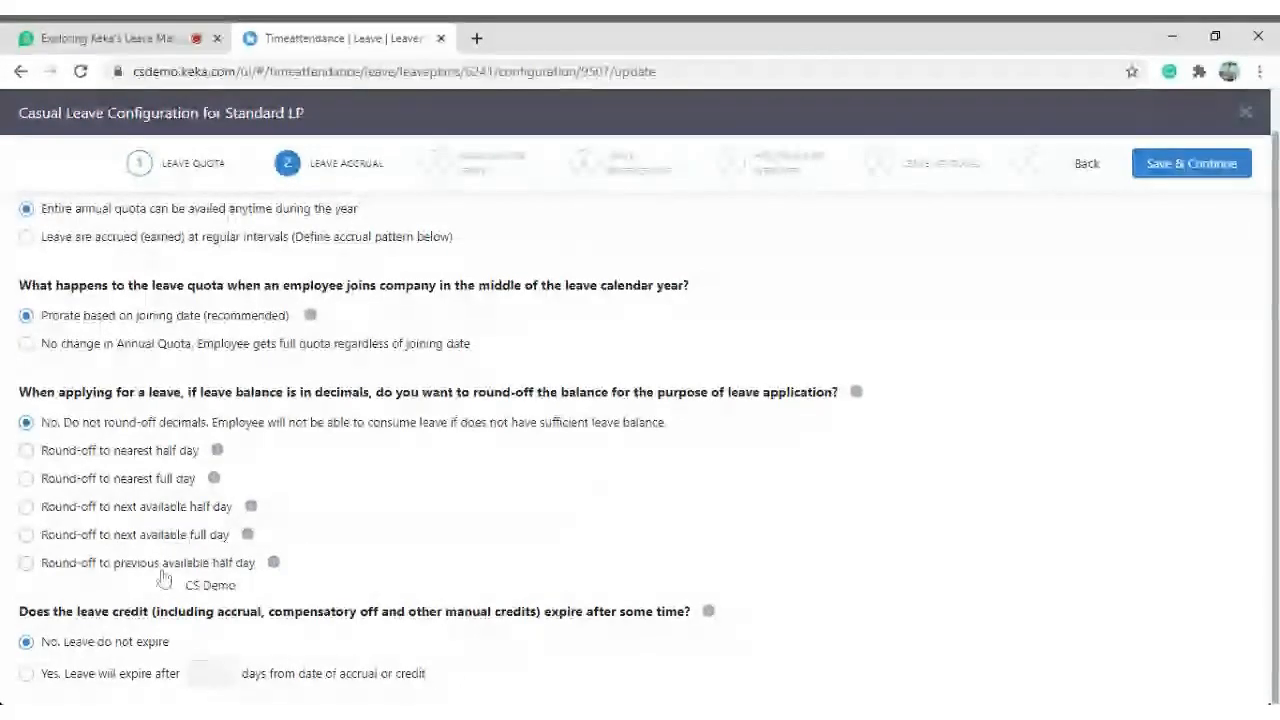
Try rounding off leave balances to the previous available half day, and switch back to no rounding of decimals.
{"action": "left_click", "coordinate": [79, 566]}
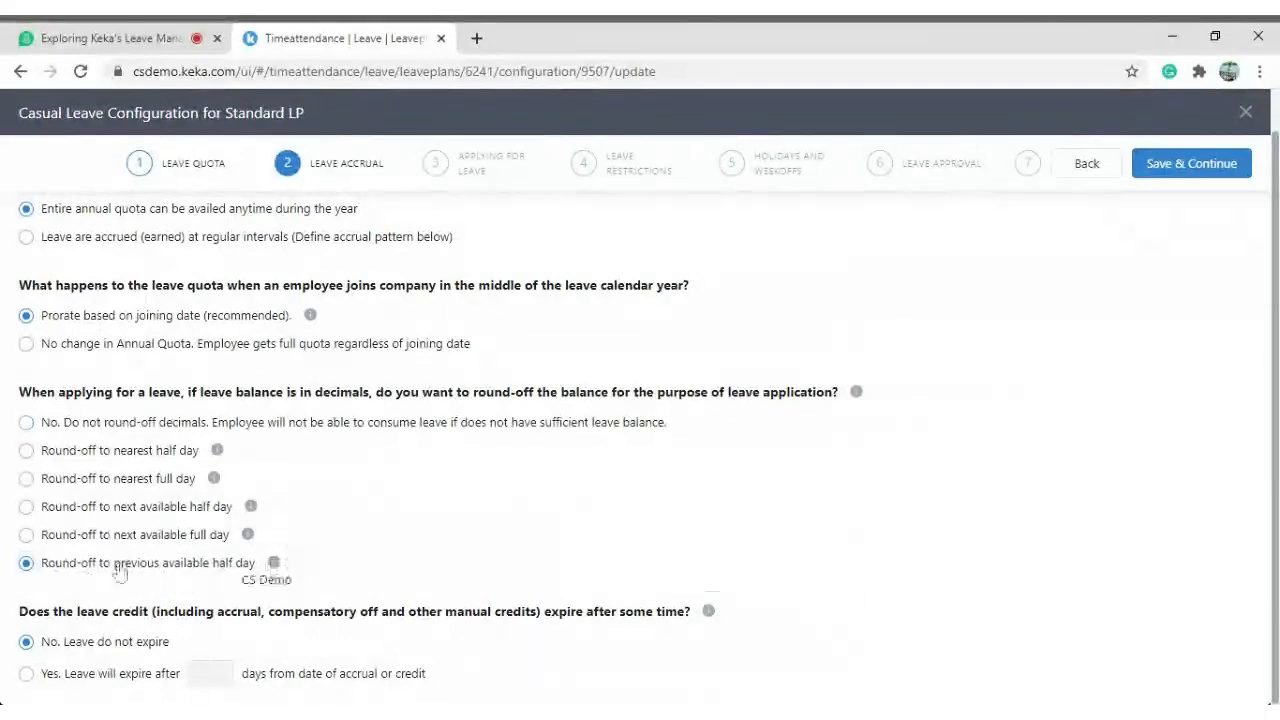
{"action": "left_click", "coordinate": [86, 426]}
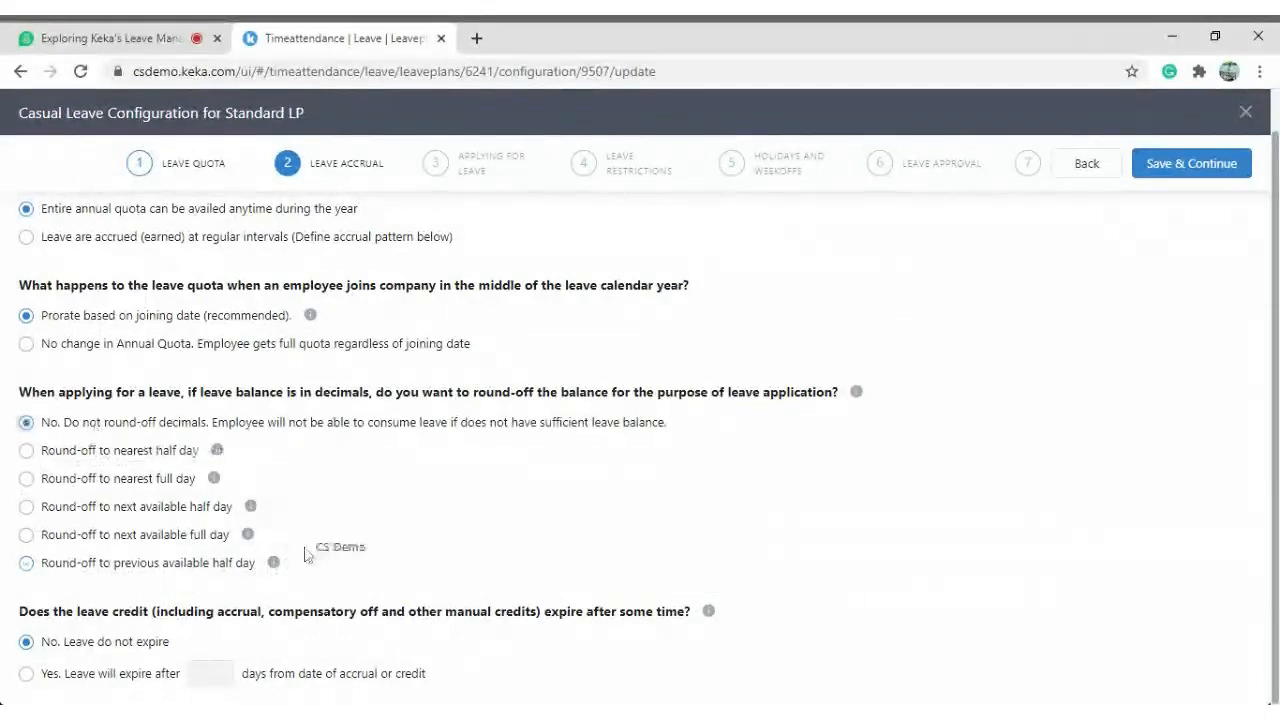
{"action": "mouse_move", "coordinate": [273, 566]}
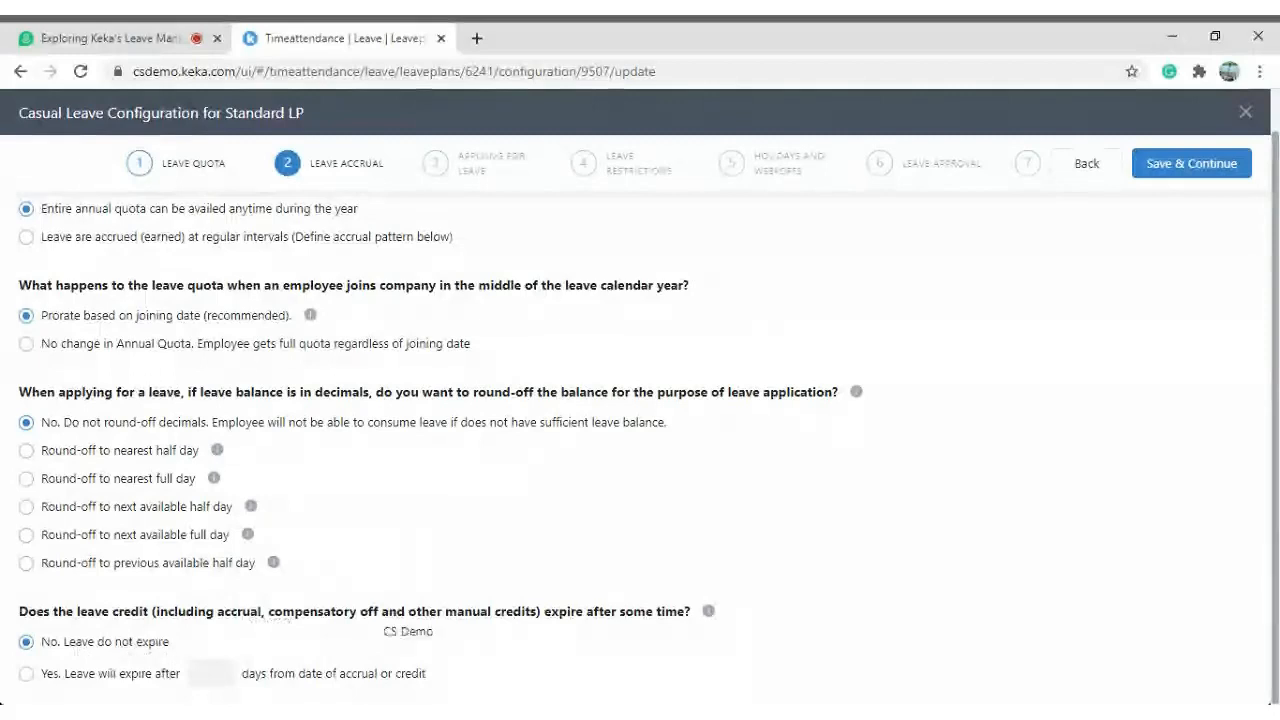
Try making leave credits expire after 30 days, clear the value, and set leave to not expire again.
{"action": "left_click", "coordinate": [246, 673]}
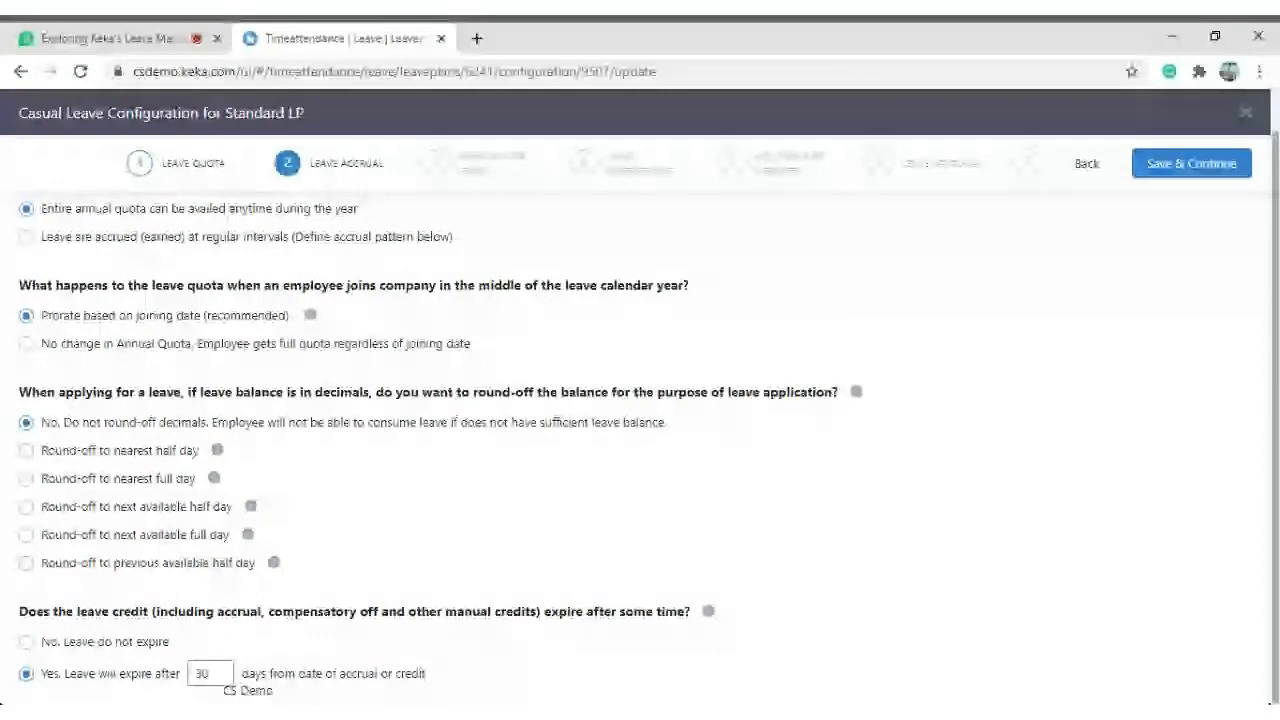
{"action": "double_click", "coordinate": [215, 674]}
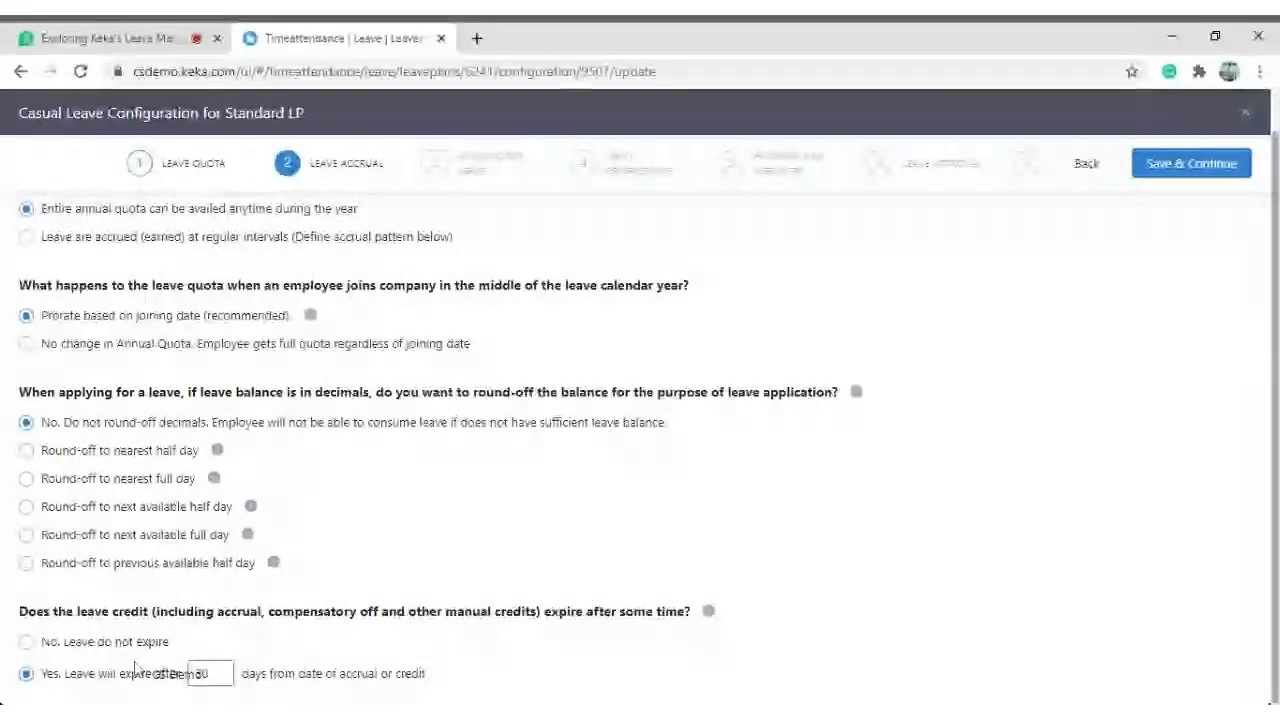
{"action": "key", "text": "BackSpace"}
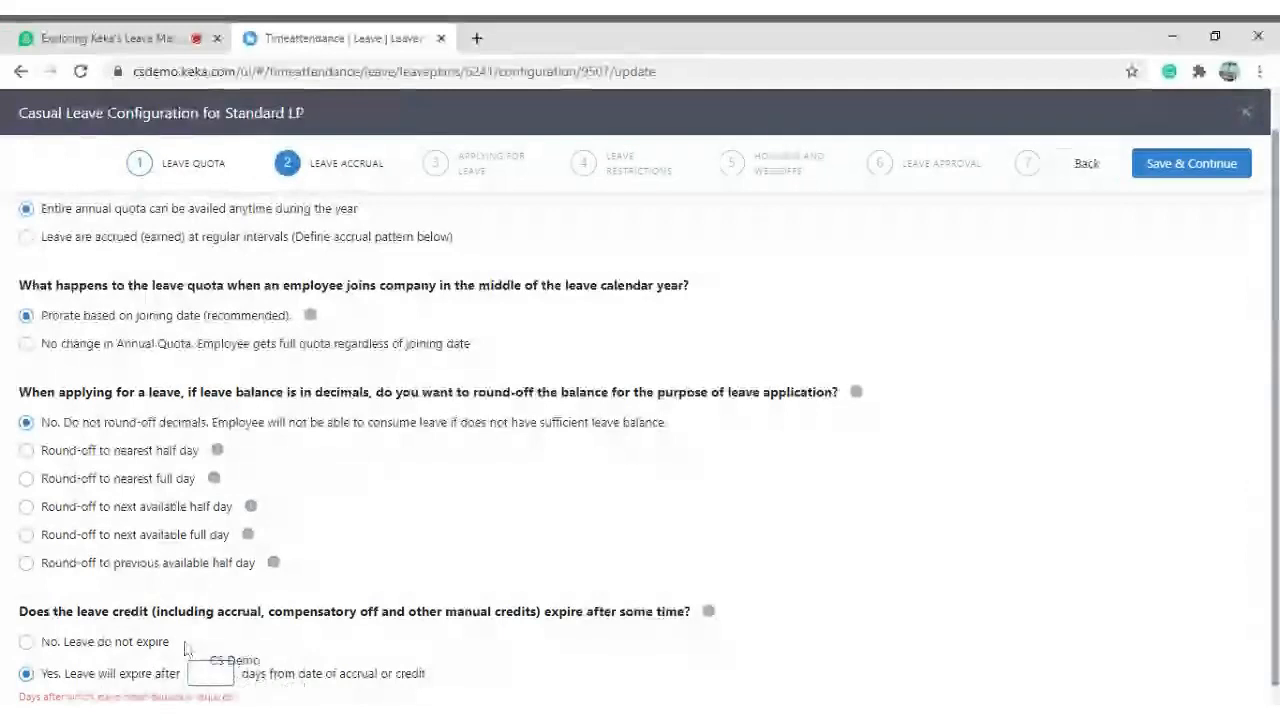
{"action": "left_click", "coordinate": [140, 643]}
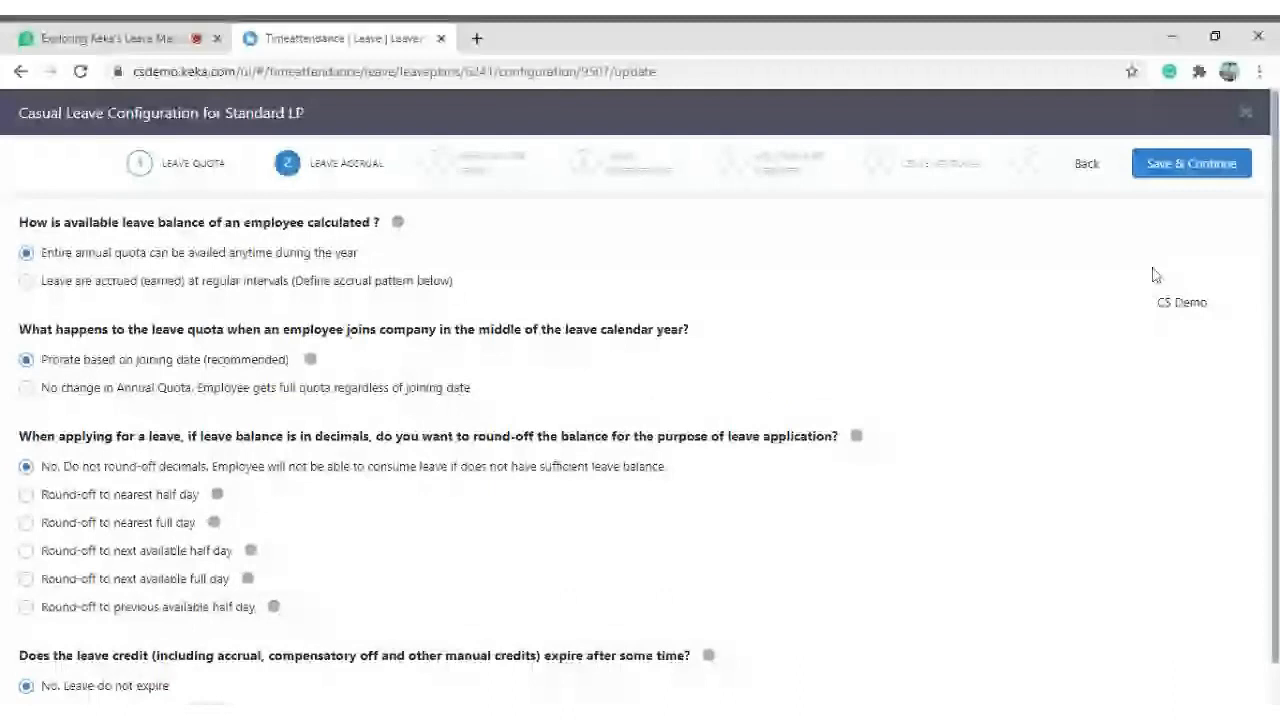
Check the Demio webinar chat for attendee messages, and return to the leave accrual settings in Keka.
{"action": "left_click", "coordinate": [115, 42]}
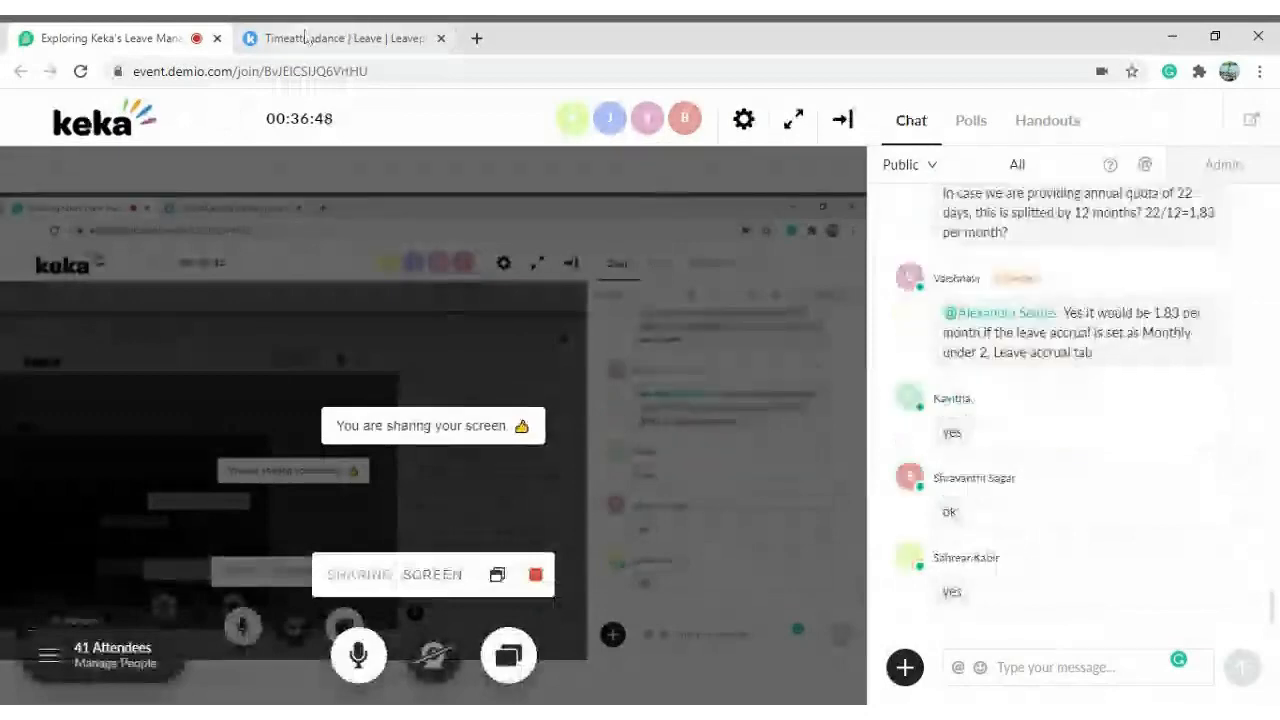
{"action": "left_click", "coordinate": [305, 38]}
Save the leave accrual settings and allow employees to apply for a half-day of Casual Leave.
{"action": "left_click", "coordinate": [1180, 166]}
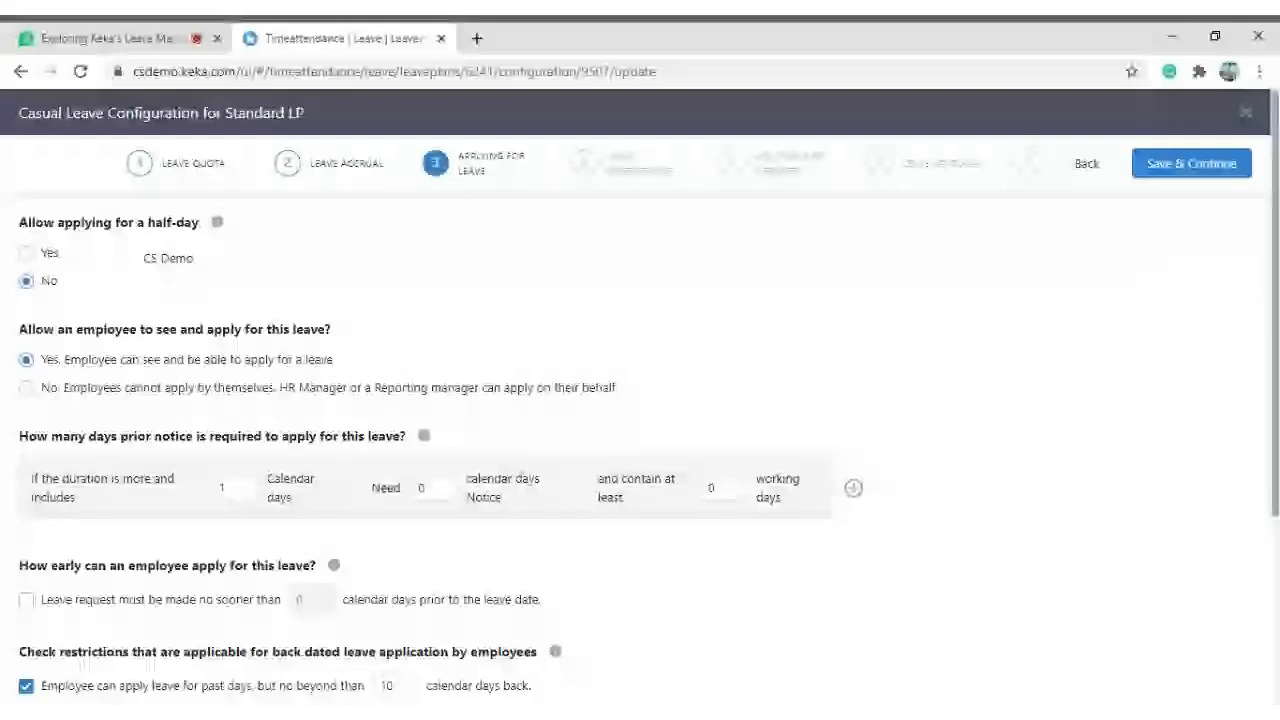
{"action": "left_click", "coordinate": [54, 259]}
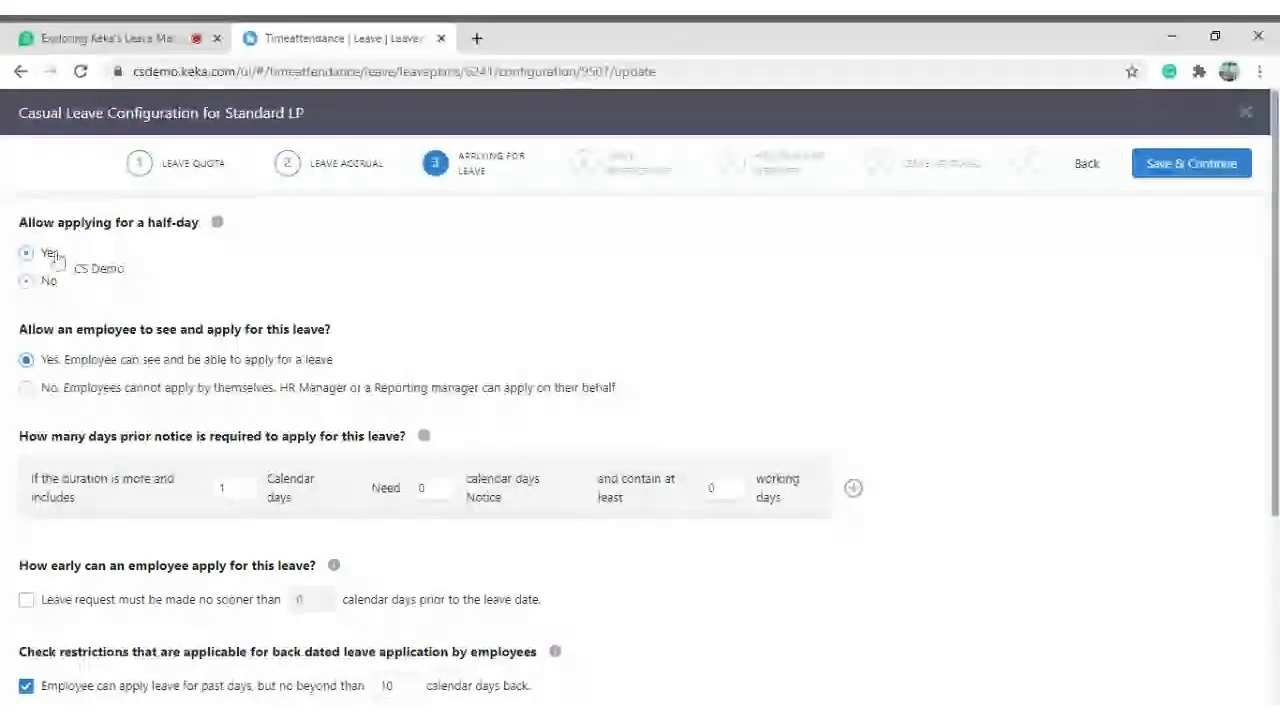
{"action": "left_click", "coordinate": [48, 280]}
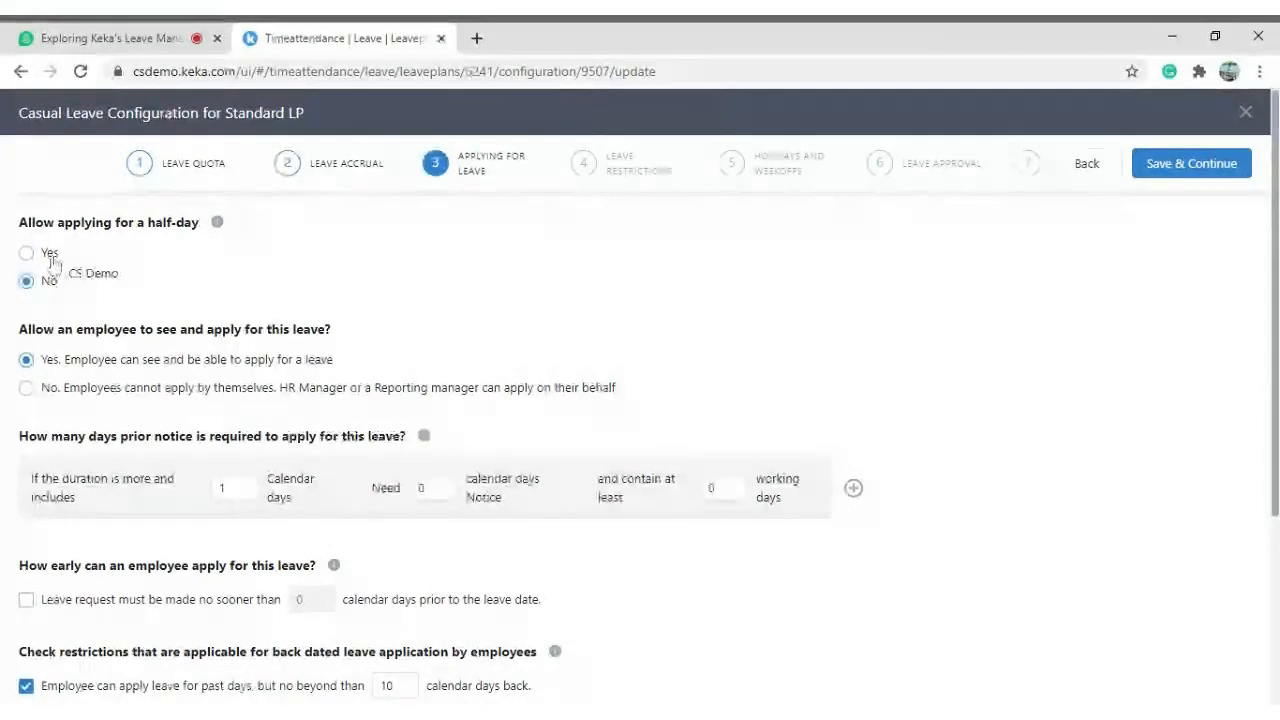
{"action": "left_click", "coordinate": [52, 258]}
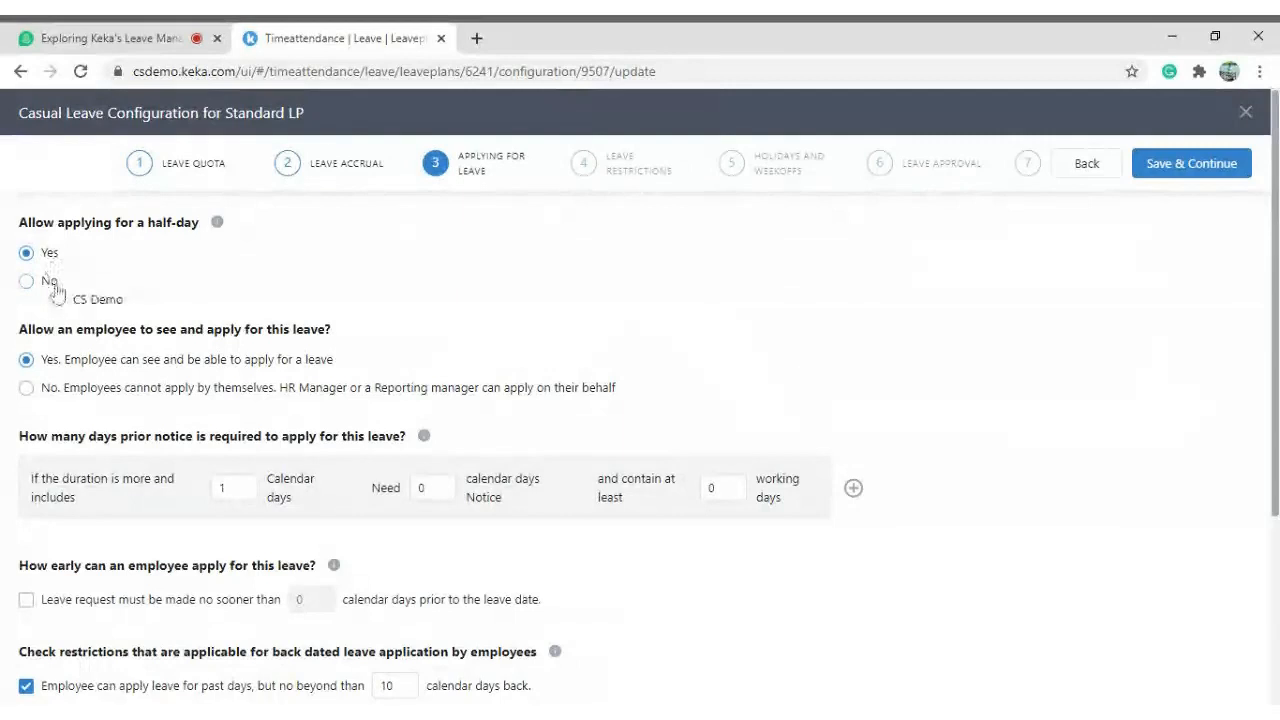
{"action": "left_click", "coordinate": [52, 281]}
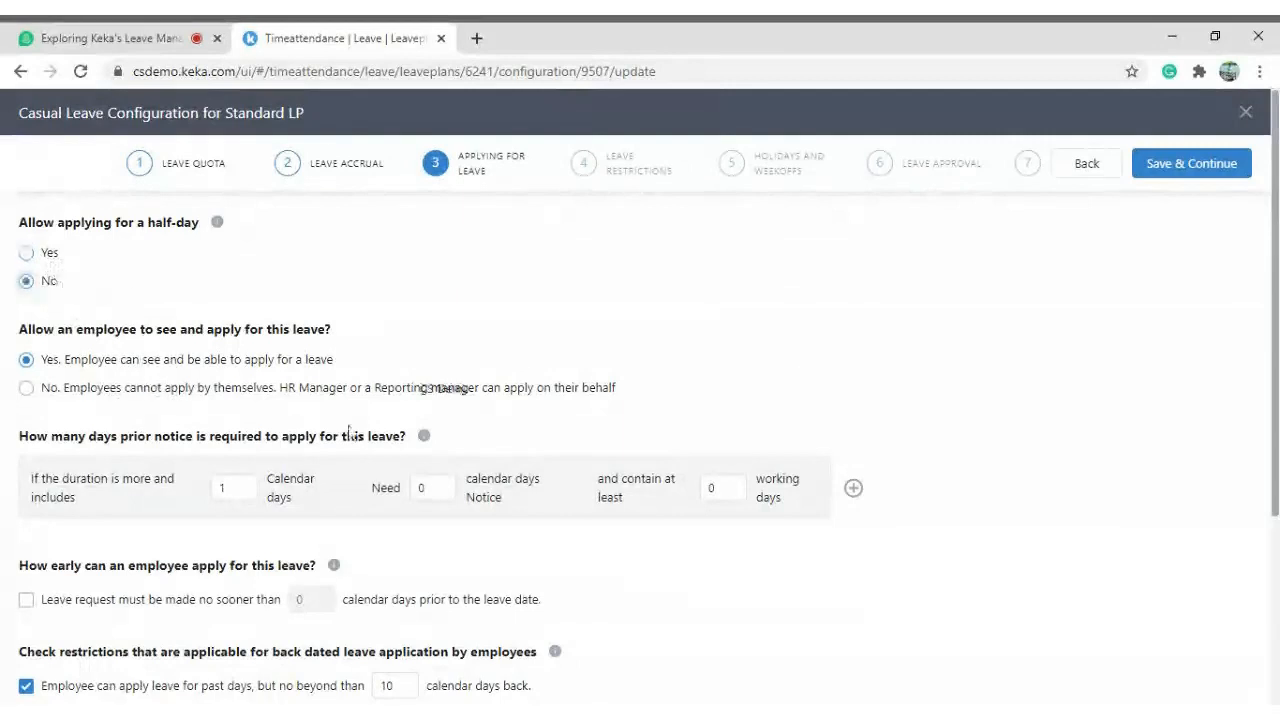
{"action": "left_click", "coordinate": [51, 256]}
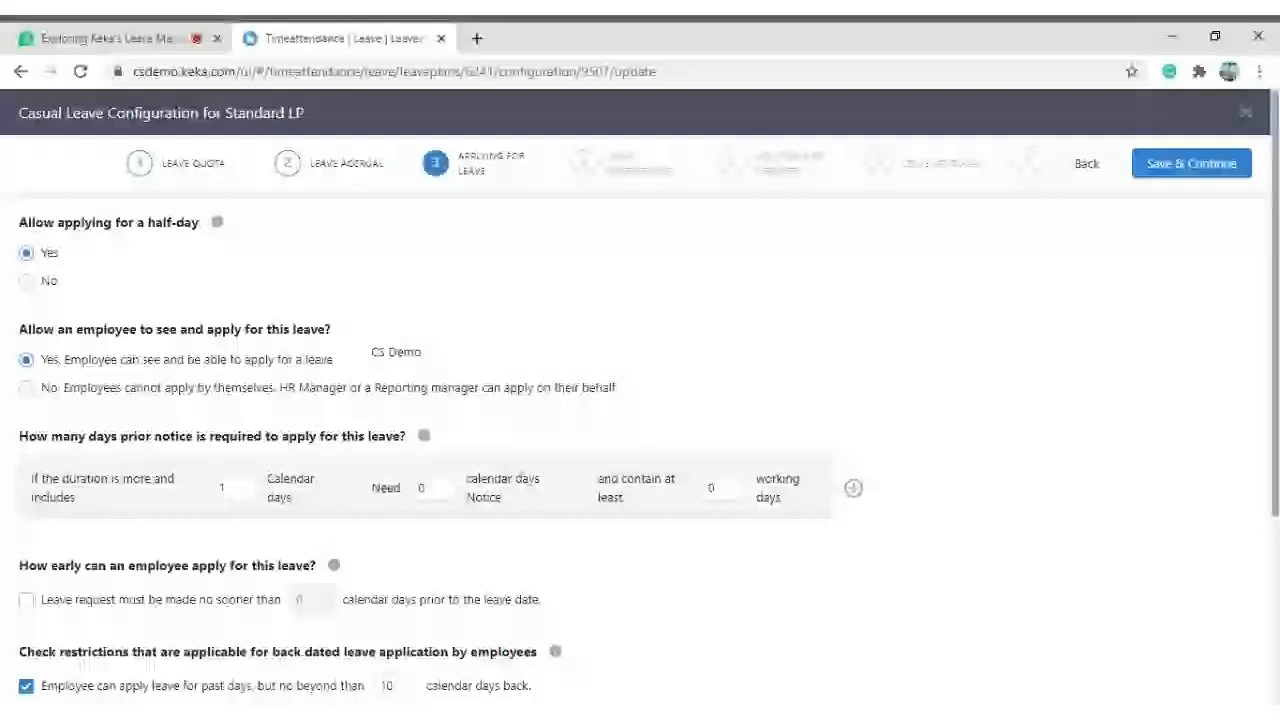
Try letting only HR or reporting managers apply for this leave, and allow employees to see and apply for it again.
{"action": "left_click", "coordinate": [80, 392]}
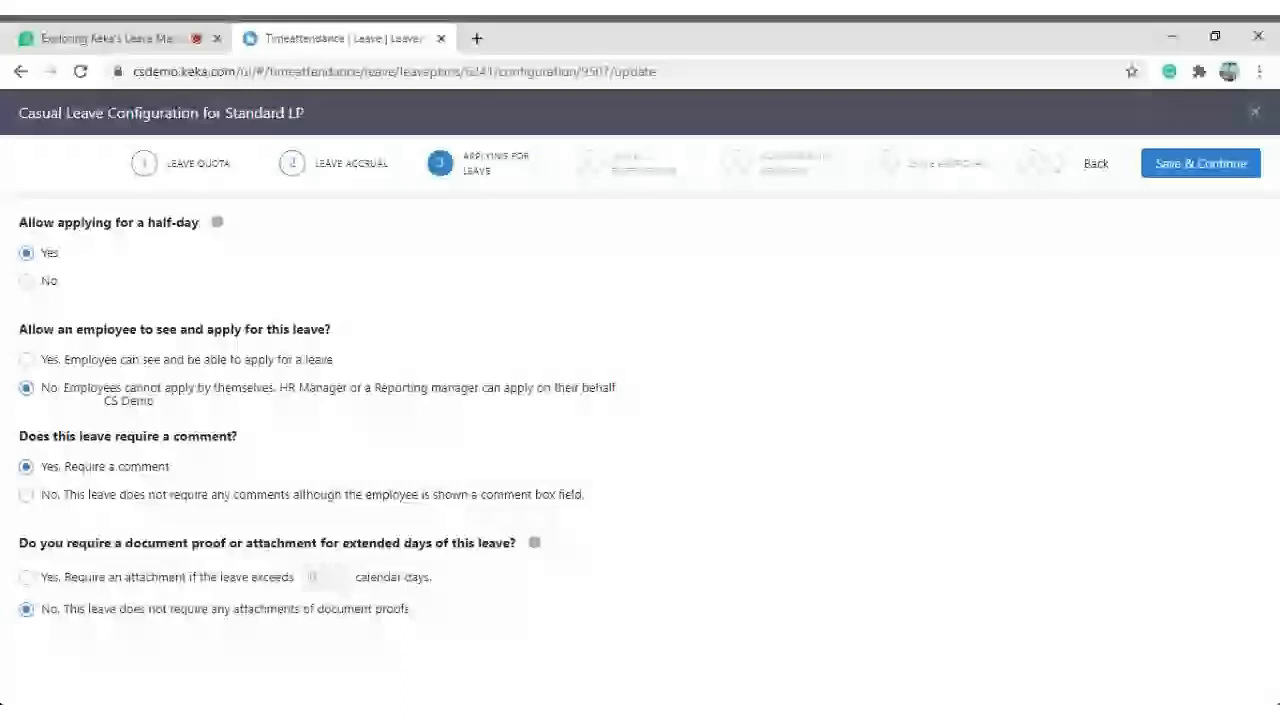
{"action": "left_click", "coordinate": [118, 366]}
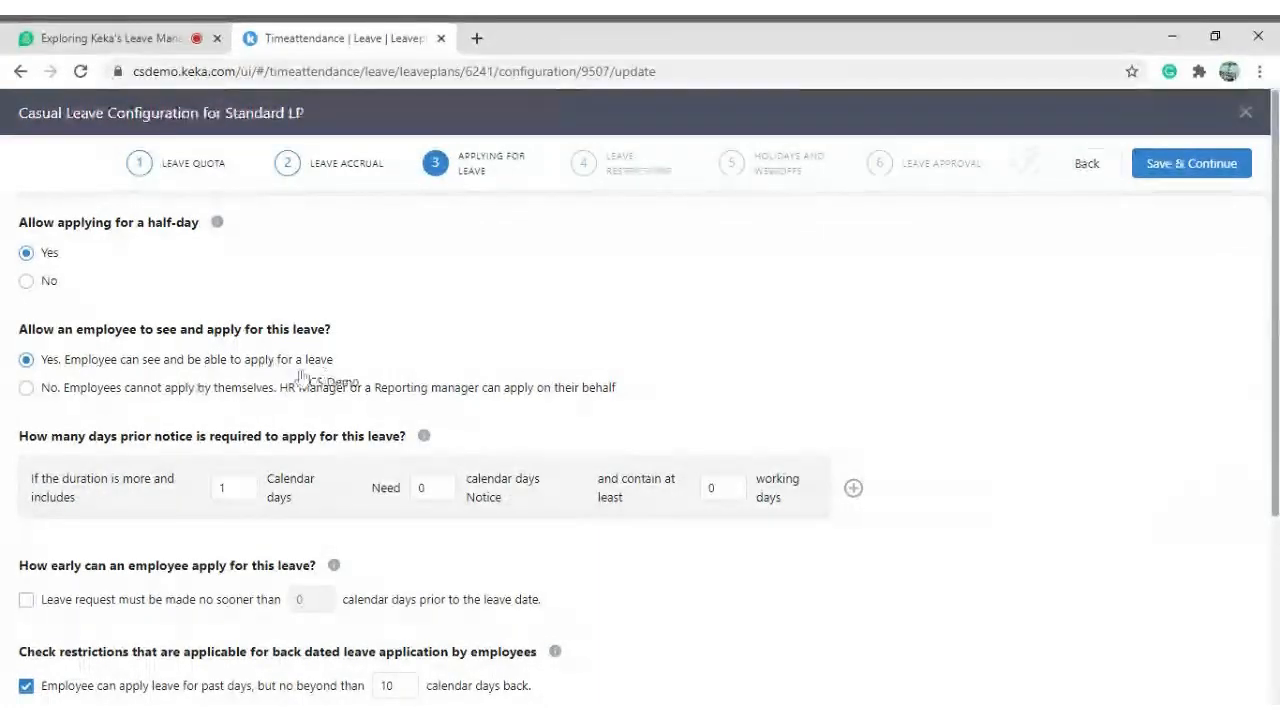
Try requiring 3 calendar days' notice containing at least 3 working days for leave of 5 or more calendar days.
{"action": "scroll", "coordinate": [340, 470], "scroll_direction": "down", "scroll_amount": 2}
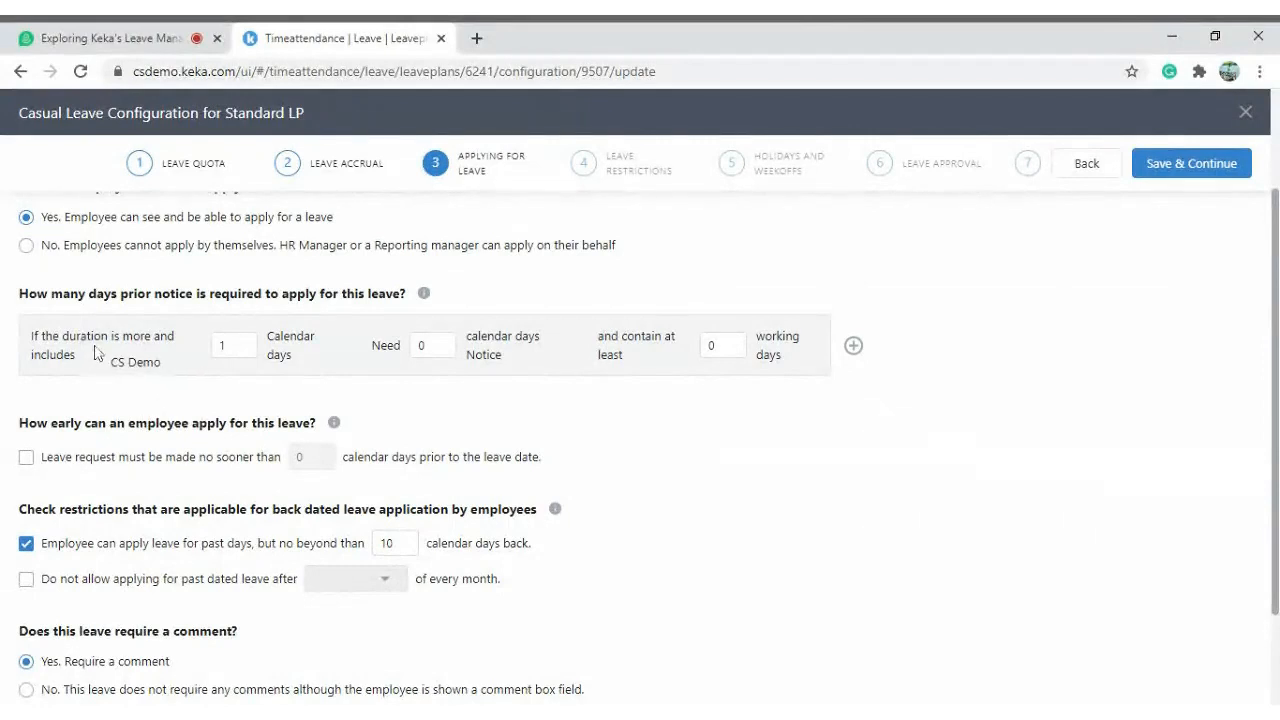
{"action": "left_click", "coordinate": [248, 347]}
{"action": "key", "text": "BackSpace"}
{"action": "type", "text": "5"}
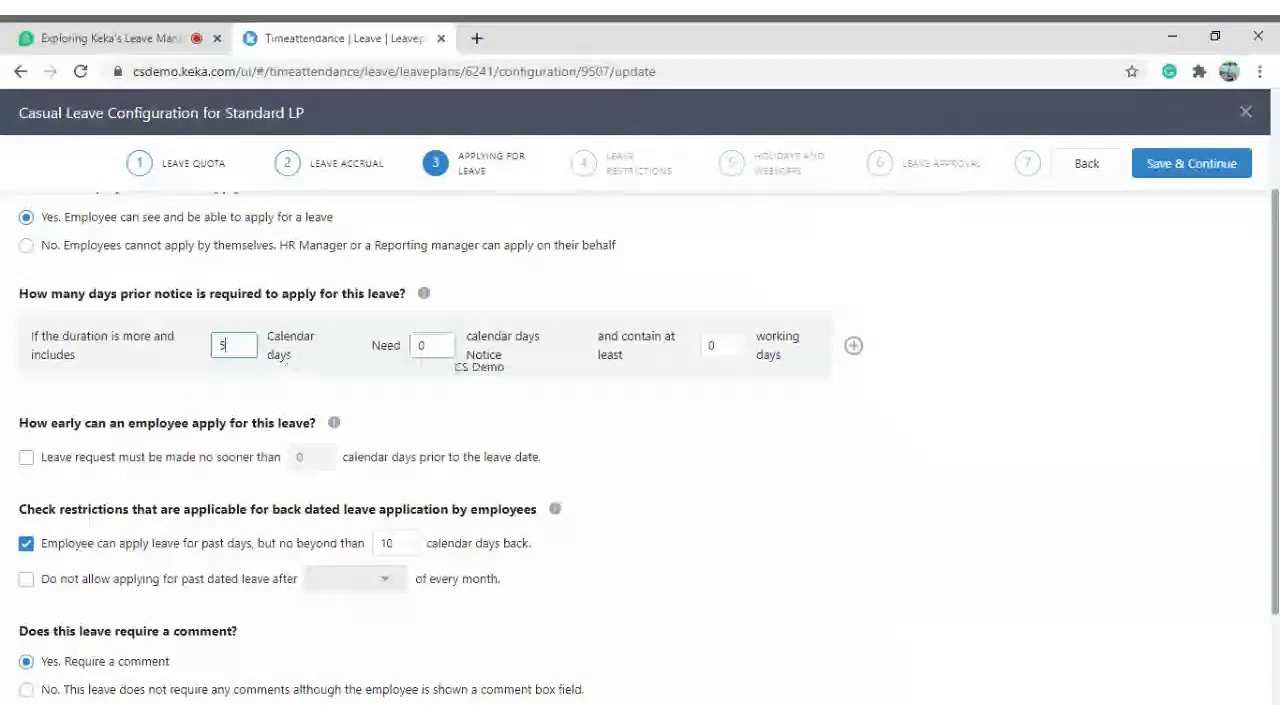
{"action": "left_click", "coordinate": [441, 347]}
{"action": "key", "text": "BackSpace"}
{"action": "type", "text": "3"}
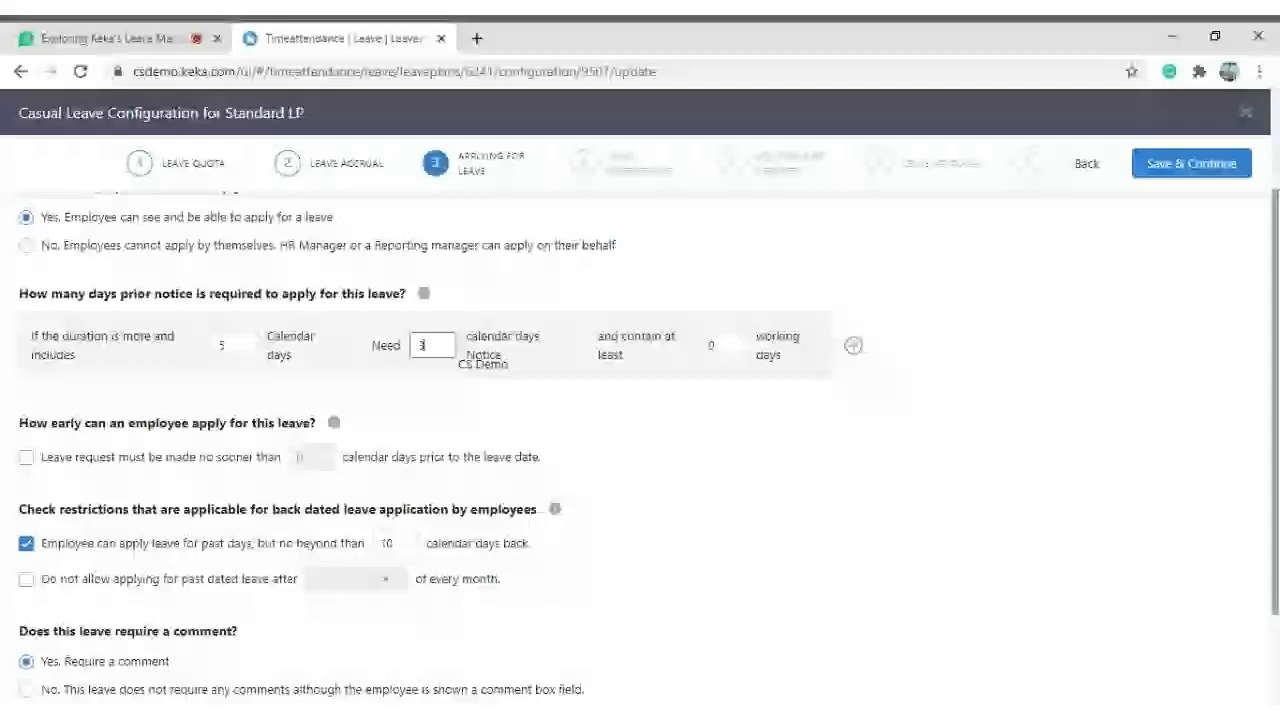
{"action": "left_click", "coordinate": [711, 350]}
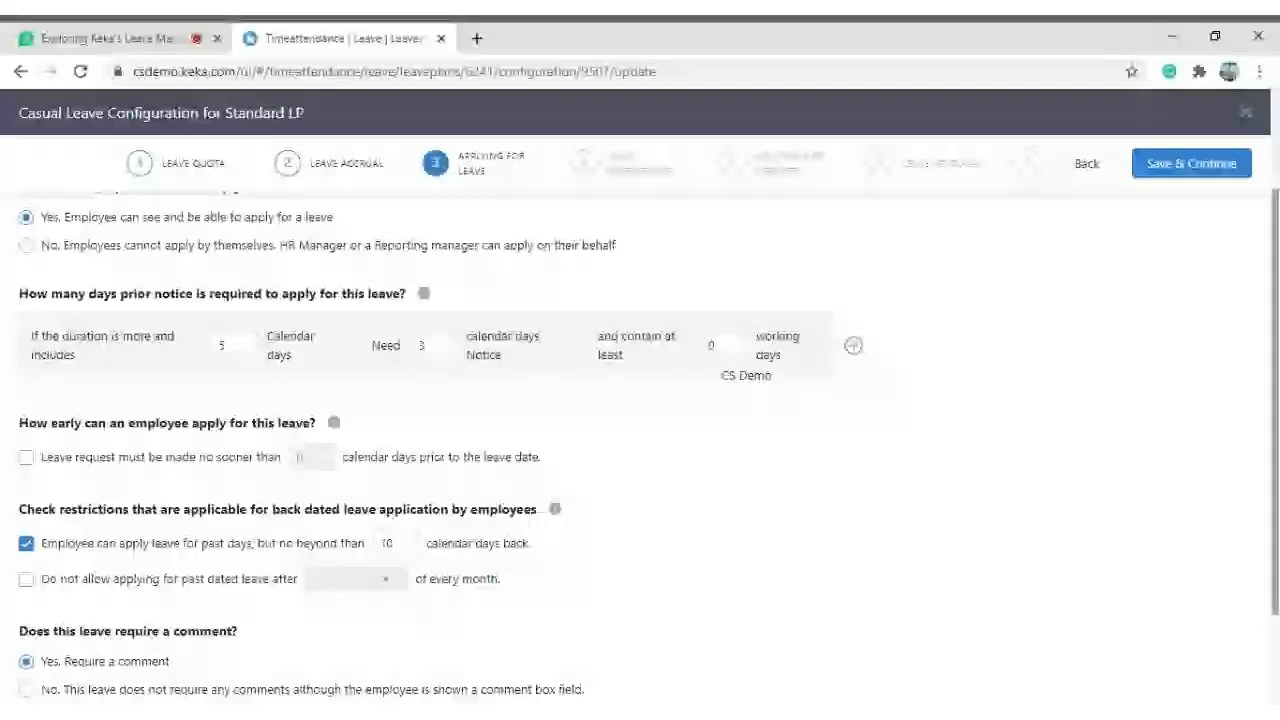
{"action": "left_click", "coordinate": [730, 347]}
{"action": "type", "text": "3"}
{"action": "left_click", "coordinate": [117, 379]}
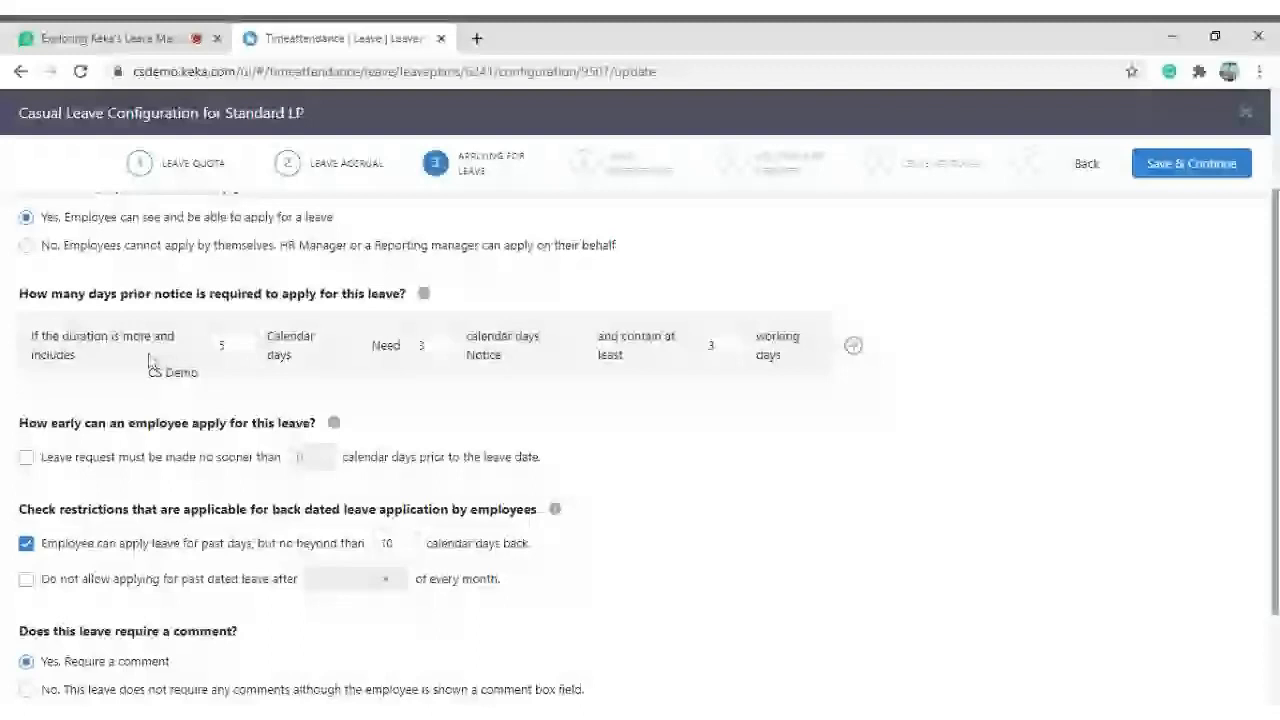
Reset the prior notice rule to a duration of 1 calendar day, 0 days' notice and 0 working days.
{"action": "double_click", "coordinate": [228, 347]}
{"action": "type", "text": "1"}
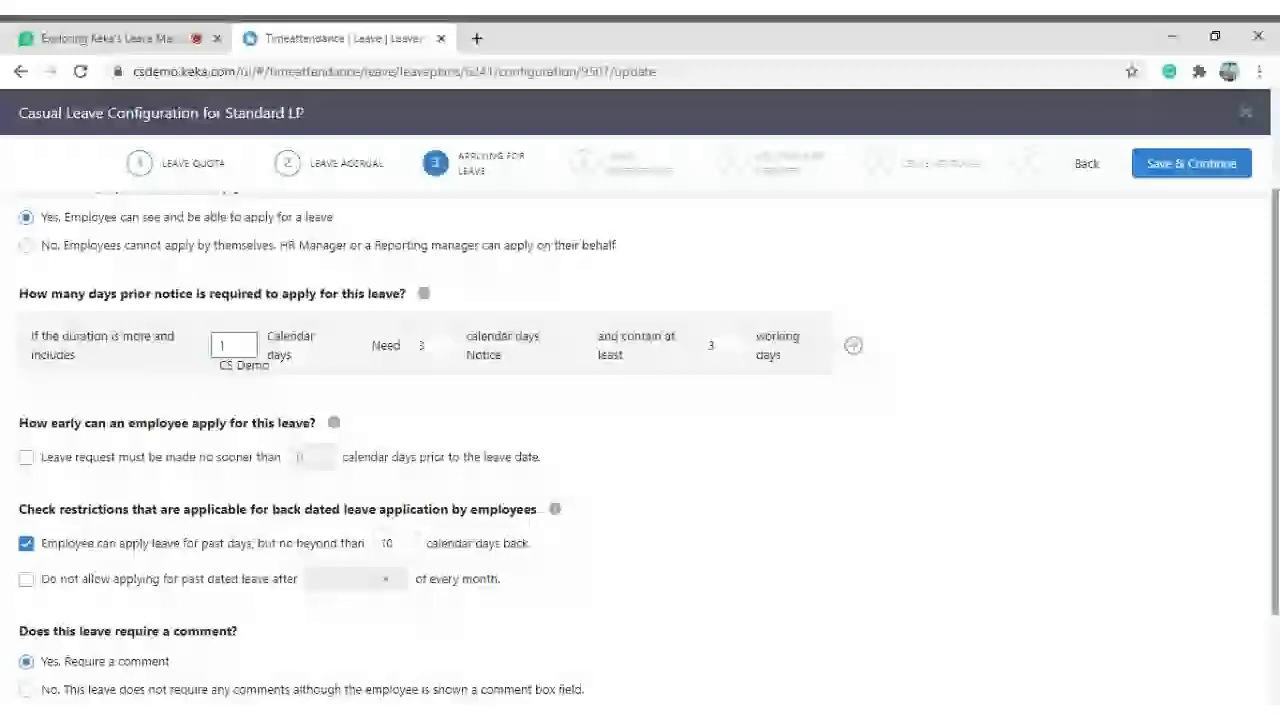
{"action": "left_click", "coordinate": [706, 209]}
{"action": "scroll", "coordinate": [706, 209], "scroll_direction": "down", "scroll_amount": 1}
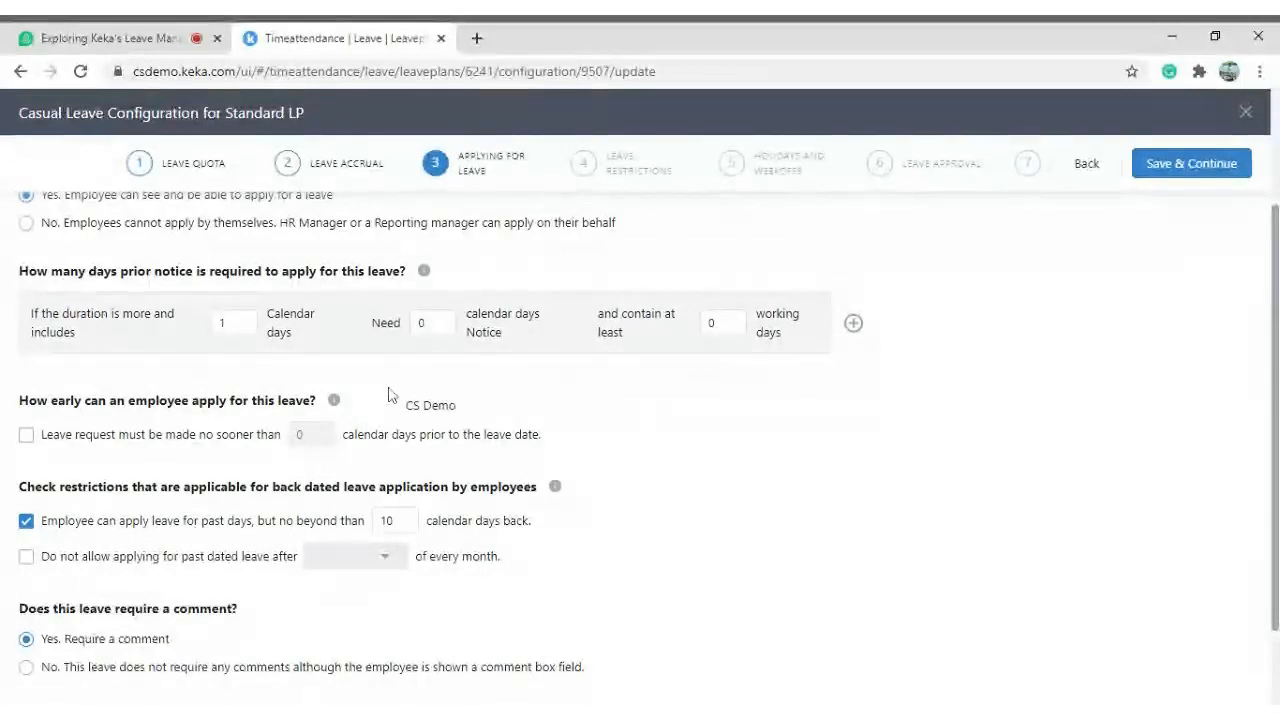
{"action": "left_click", "coordinate": [236, 330]}
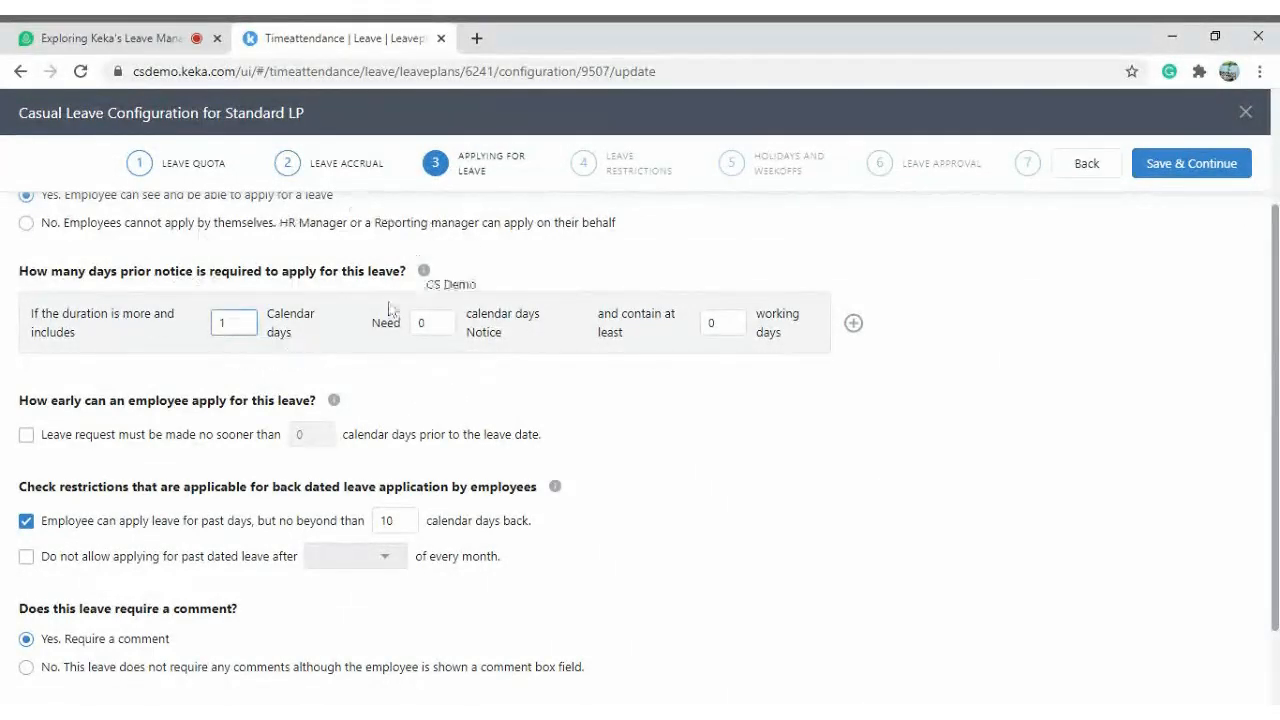
Try limiting leave requests to no sooner than 5 calendar days before the leave date, then clear the value and disable the limit.
{"action": "scroll", "coordinate": [115, 477], "scroll_direction": "down", "scroll_amount": 1}
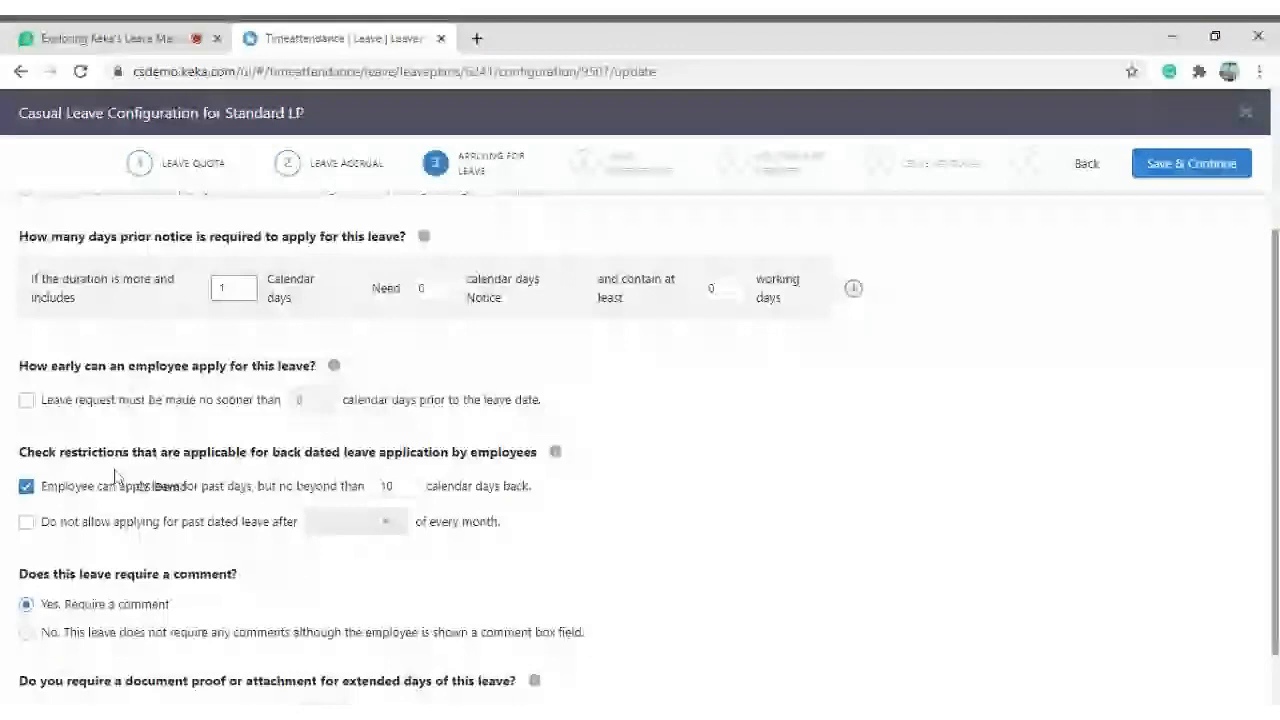
{"action": "left_click", "coordinate": [66, 403]}
{"action": "left_click", "coordinate": [311, 400]}
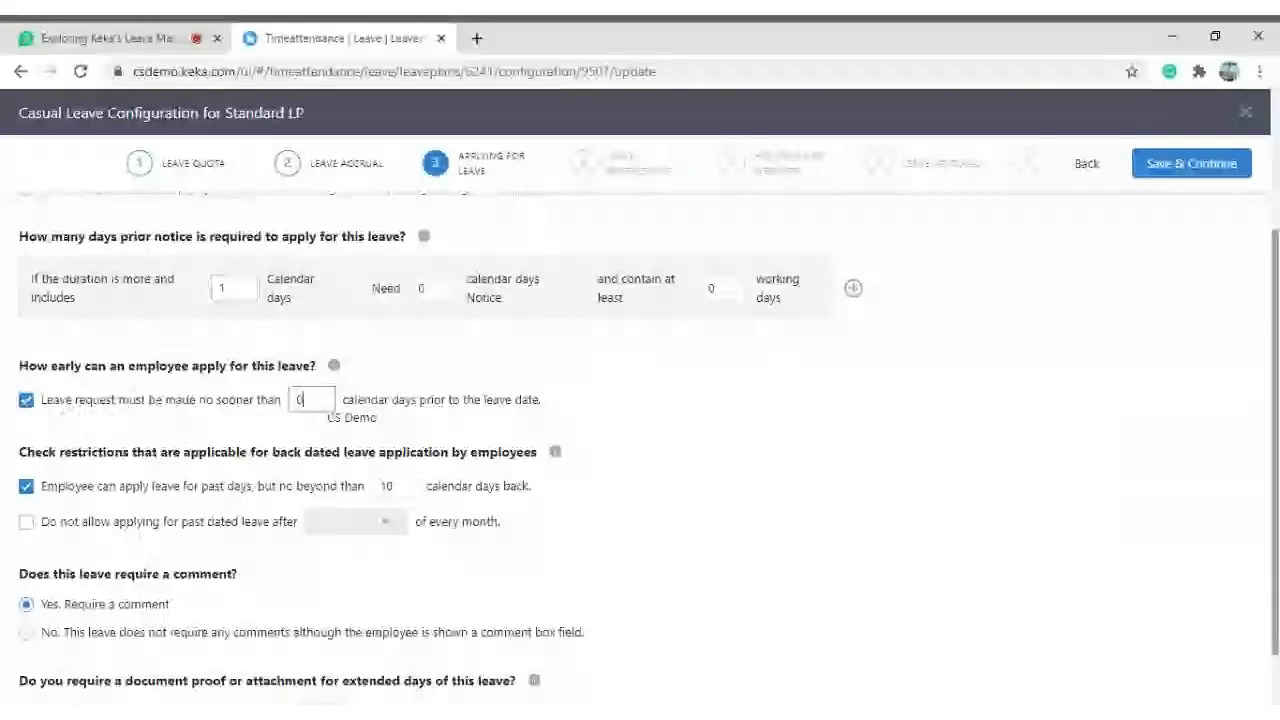
{"action": "key", "text": "BackSpace"}
{"action": "type", "text": "5"}
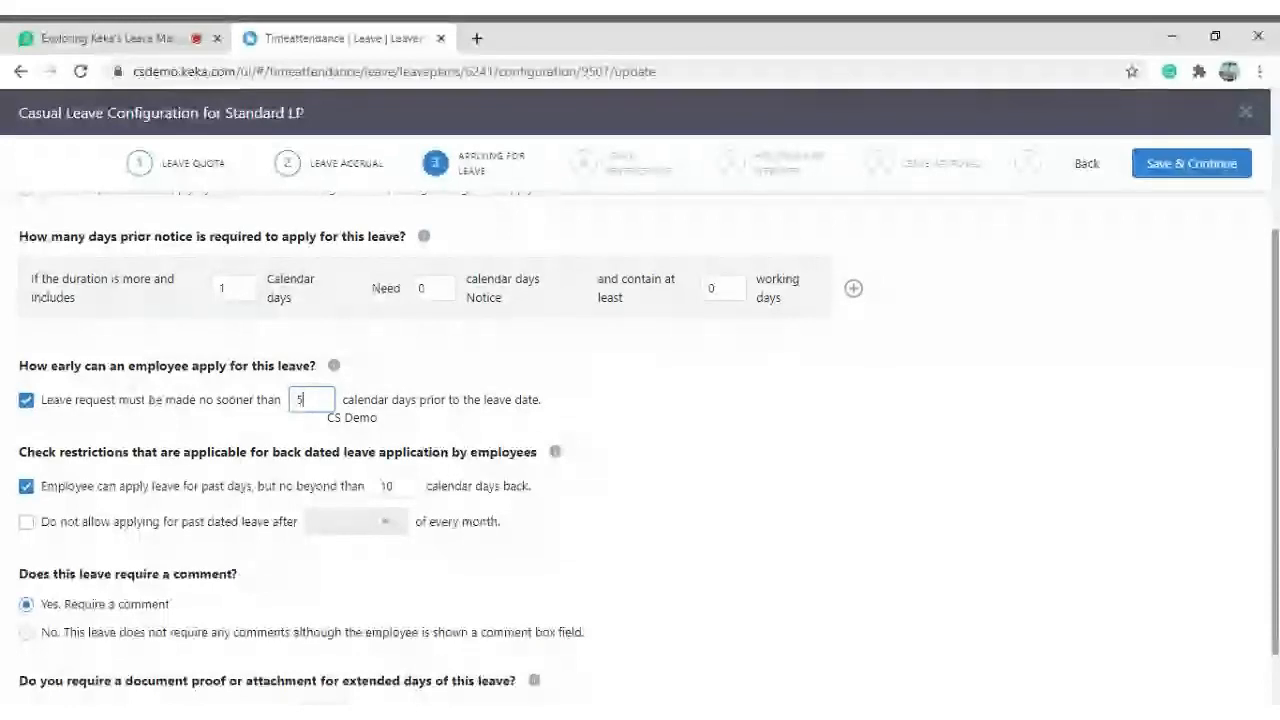
{"action": "key", "text": "BackSpace"}
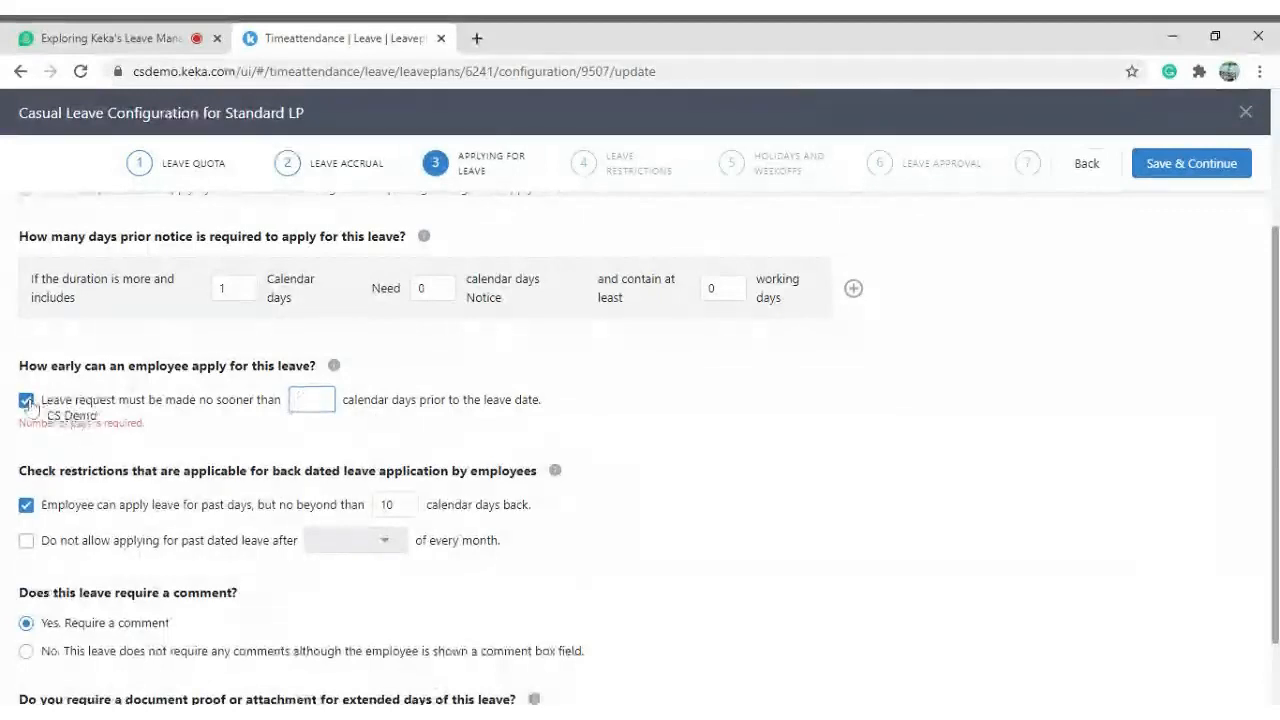
{"action": "left_click", "coordinate": [26, 401]}
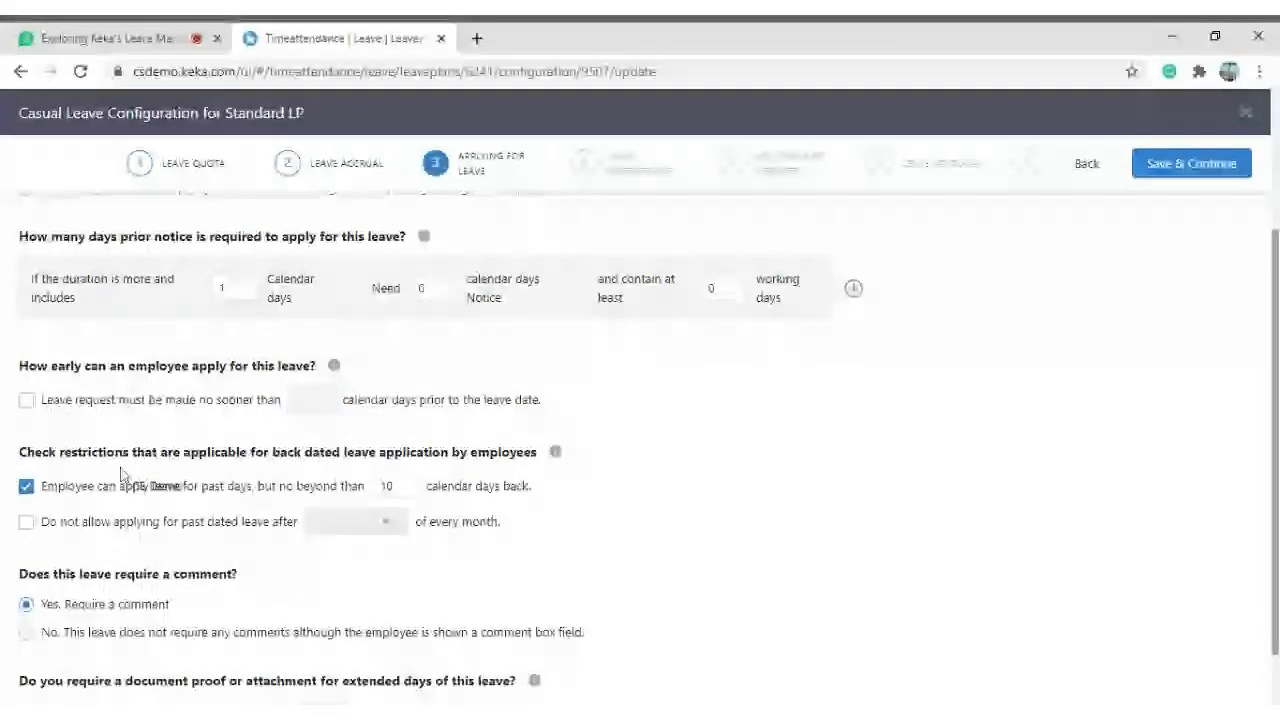
Limit back dated leave applications by employees to no more than 2 calendar days back.
{"action": "scroll", "coordinate": [539, 462], "scroll_direction": "down", "scroll_amount": 1}
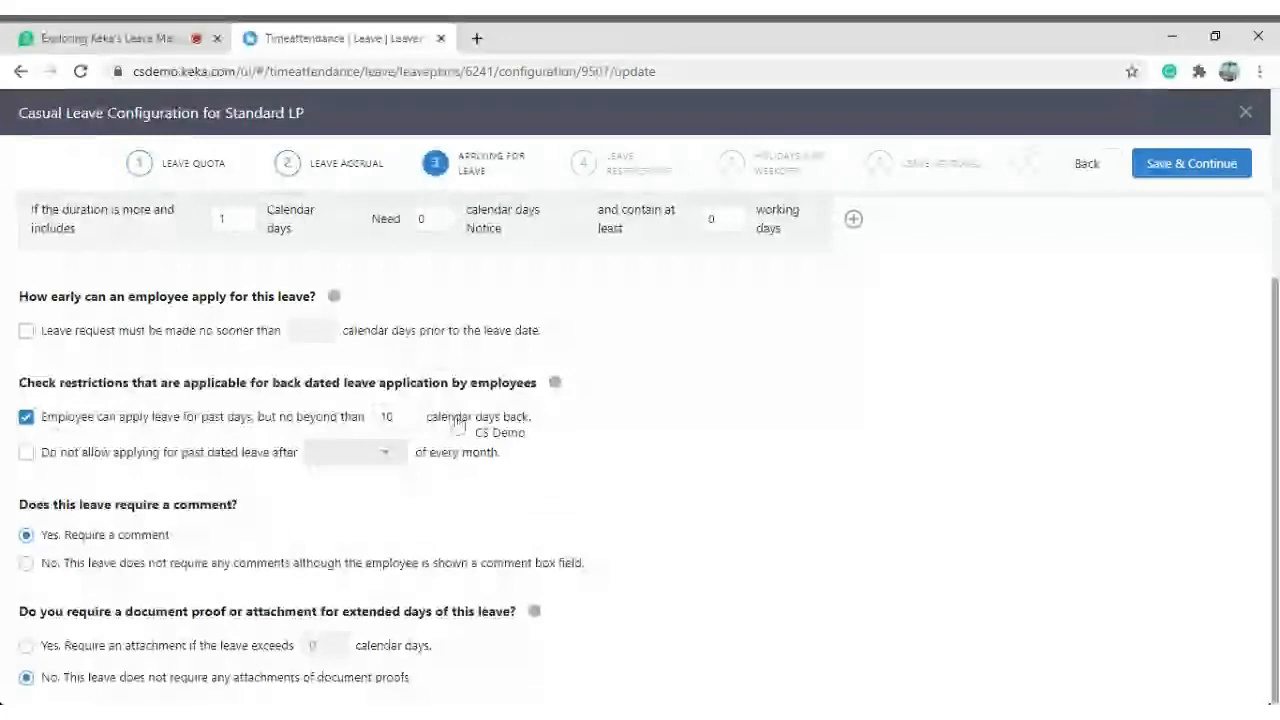
{"action": "double_click", "coordinate": [388, 417]}
{"action": "type", "text": "2"}
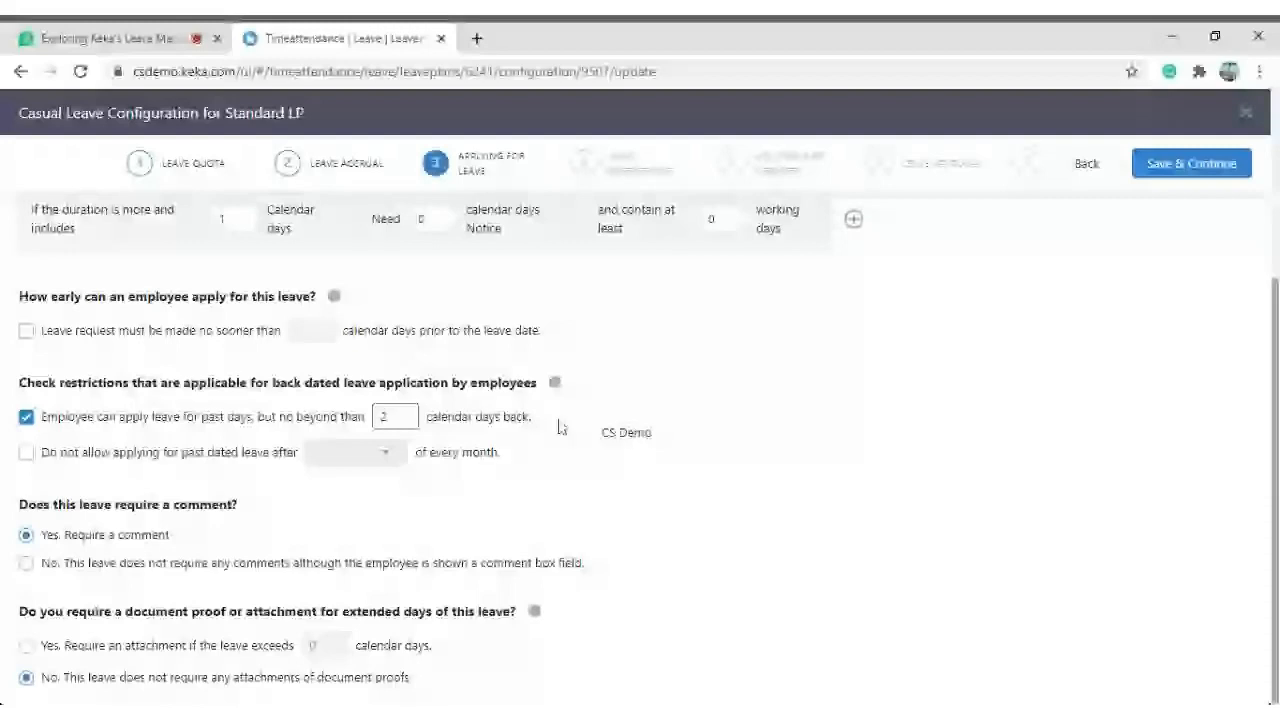
Disallow applying for past dated leave after day 21 of every month.
{"action": "left_click", "coordinate": [26, 453]}
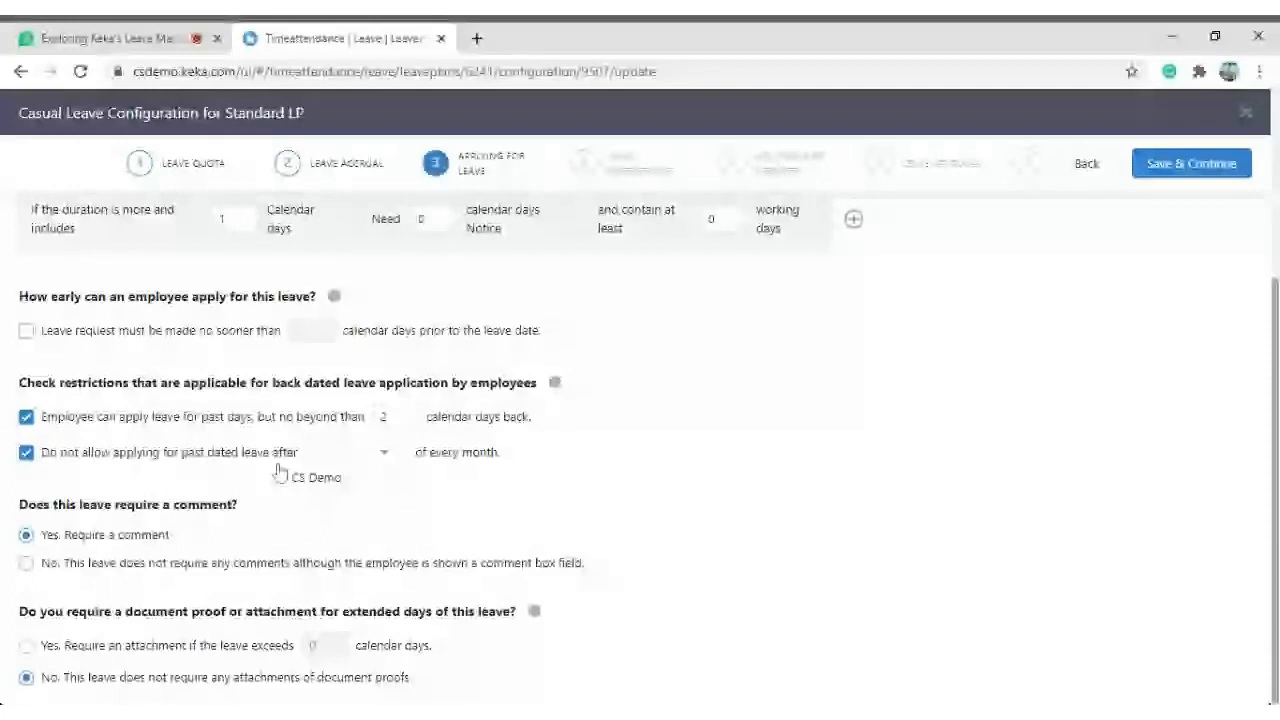
{"action": "left_click", "coordinate": [350, 453]}
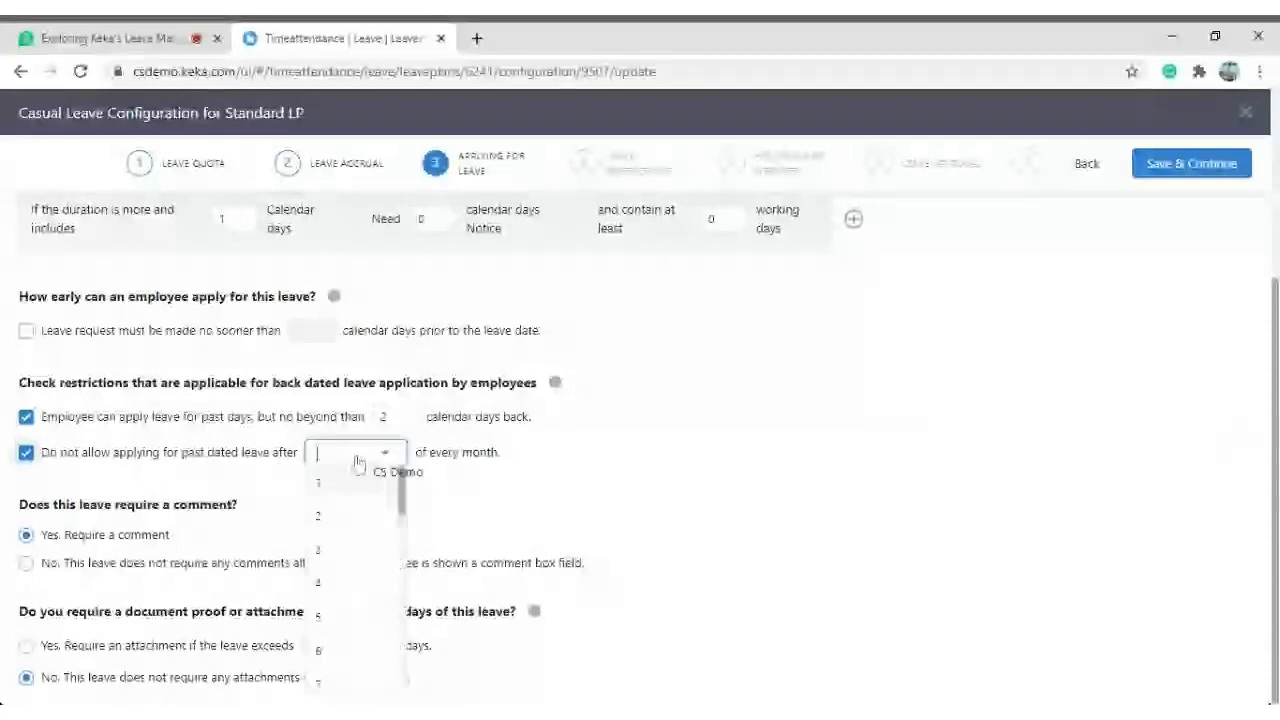
{"action": "scroll", "coordinate": [375, 560], "scroll_direction": "down", "scroll_amount": 8}
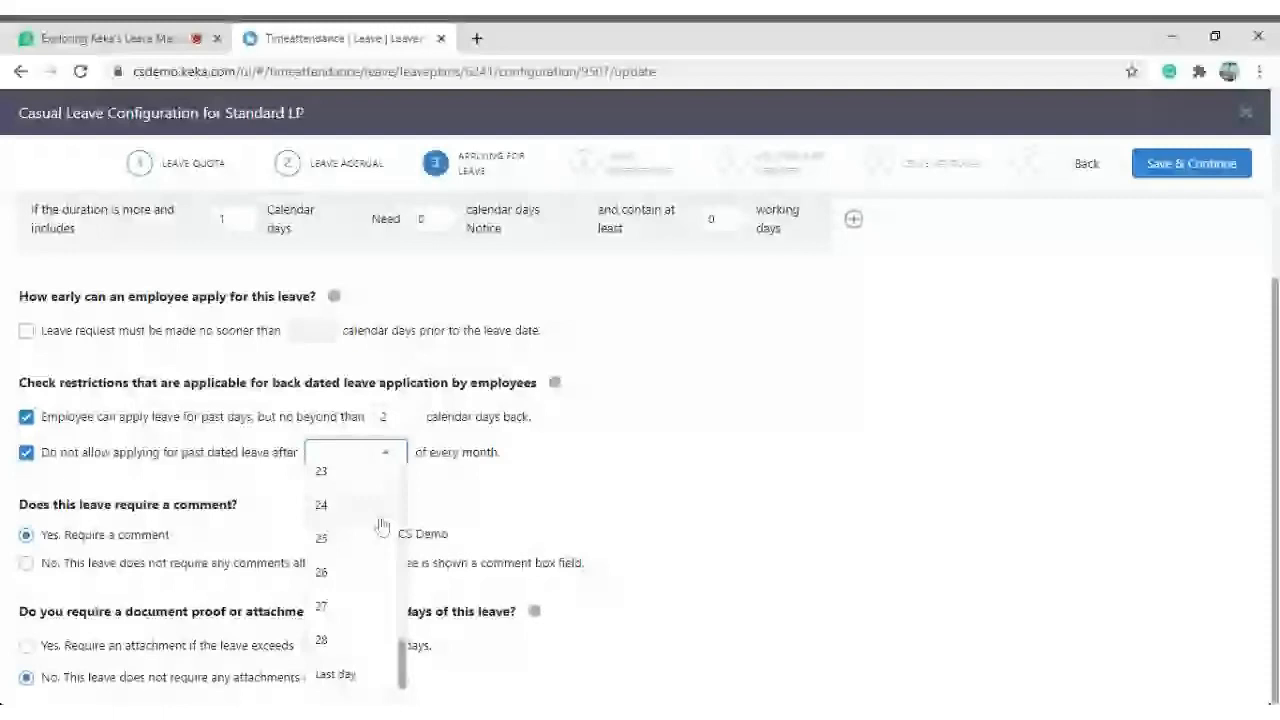
{"action": "left_click", "coordinate": [101, 456]}
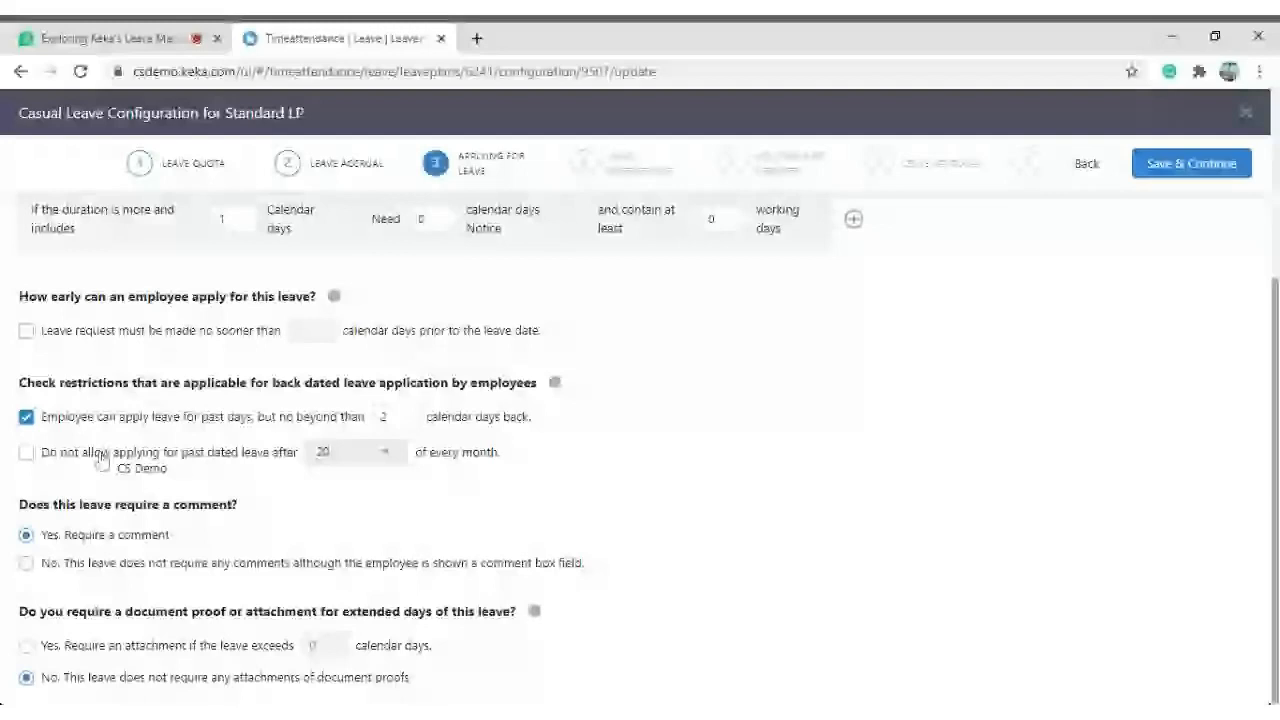
{"action": "left_click", "coordinate": [101, 456]}
{"action": "left_click", "coordinate": [375, 452]}
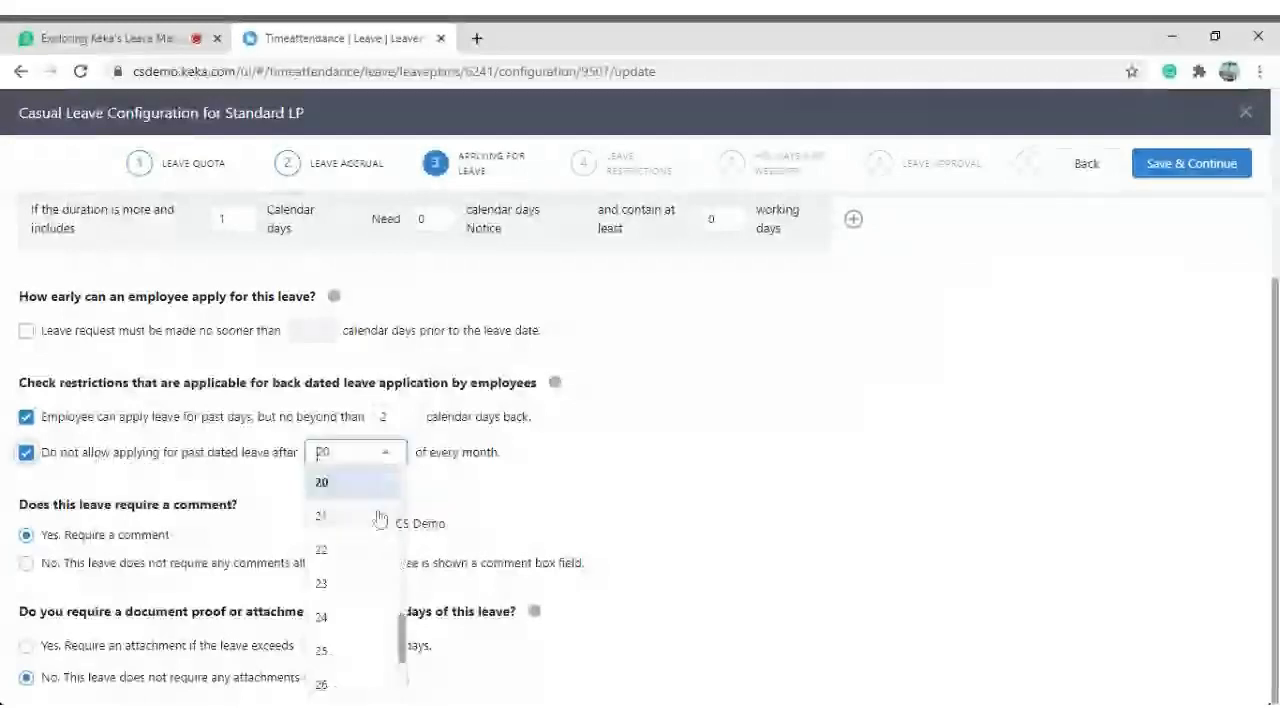
{"action": "left_click", "coordinate": [378, 516]}
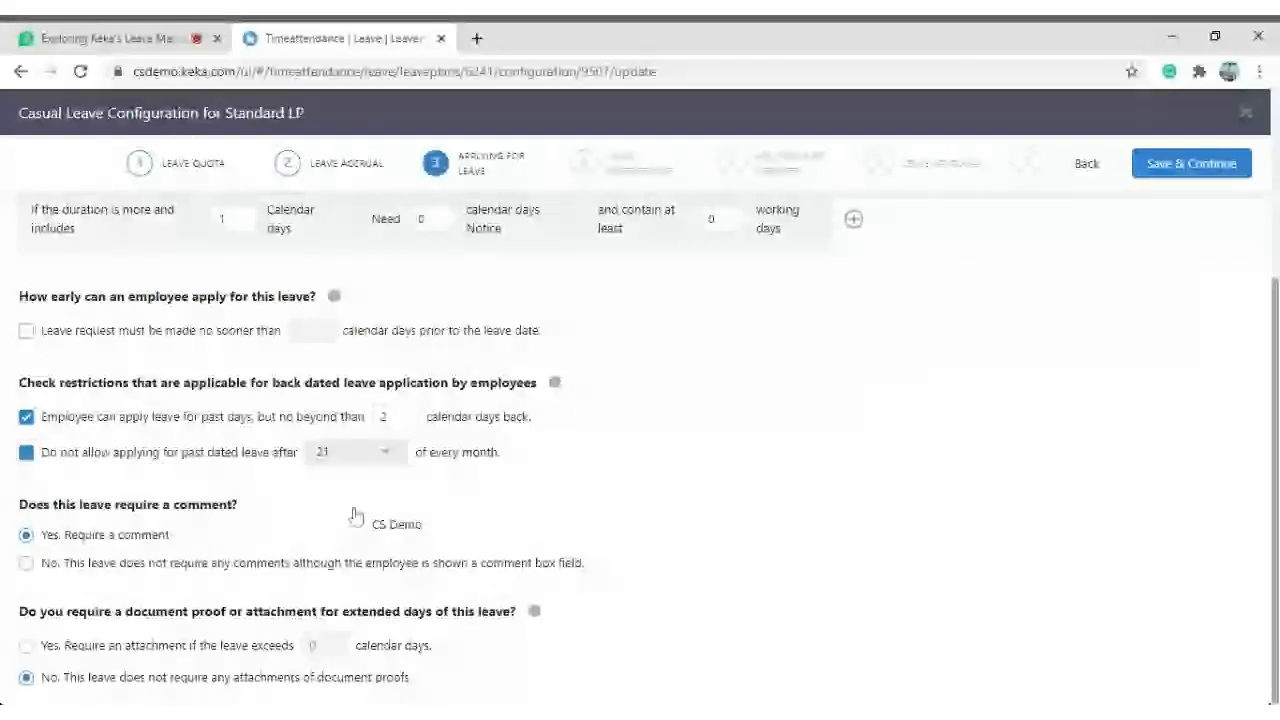
{"action": "left_click", "coordinate": [87, 460]}
{"action": "left_click", "coordinate": [87, 458]}
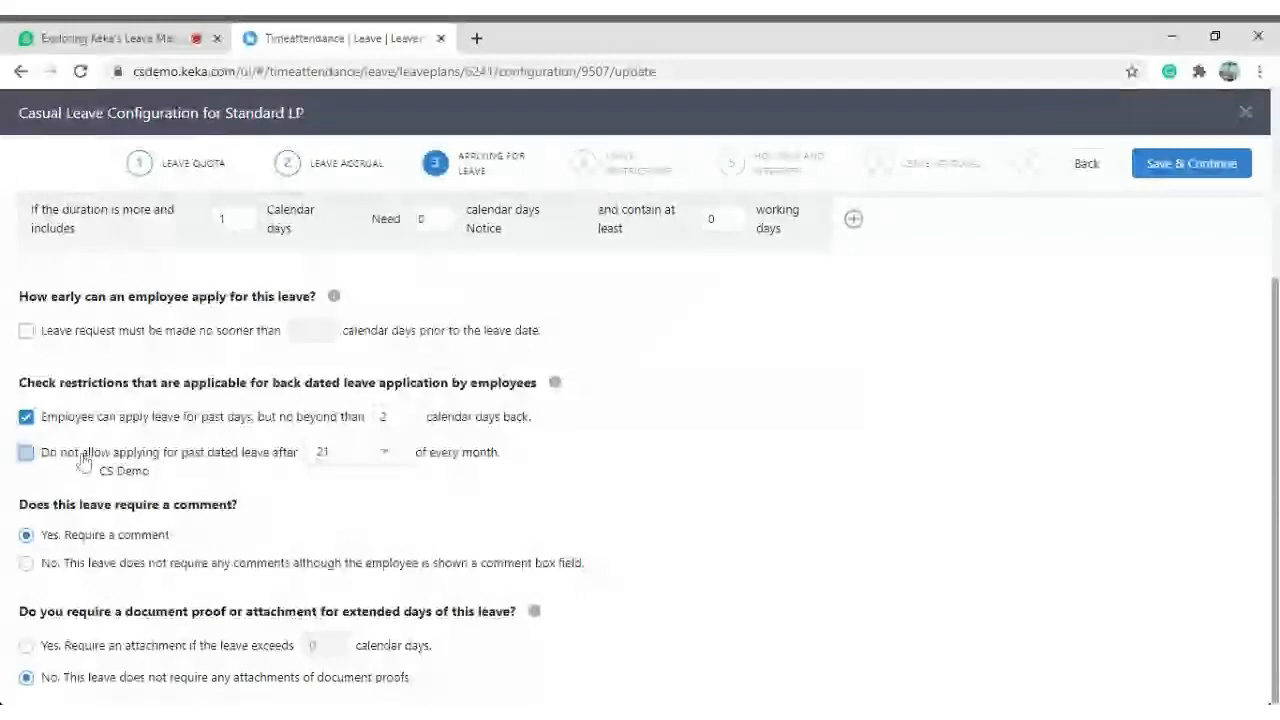
{"action": "left_click", "coordinate": [365, 453]}
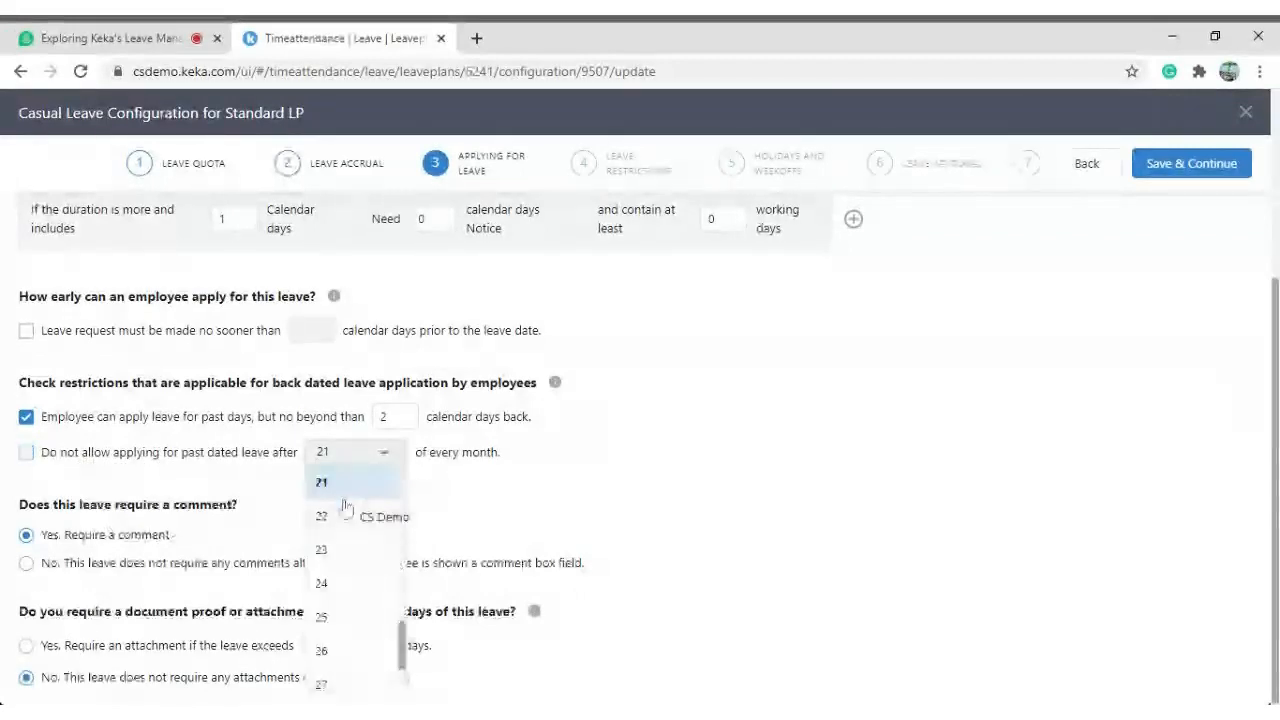
{"action": "scroll", "coordinate": [375, 505], "scroll_direction": "up", "scroll_amount": 1}
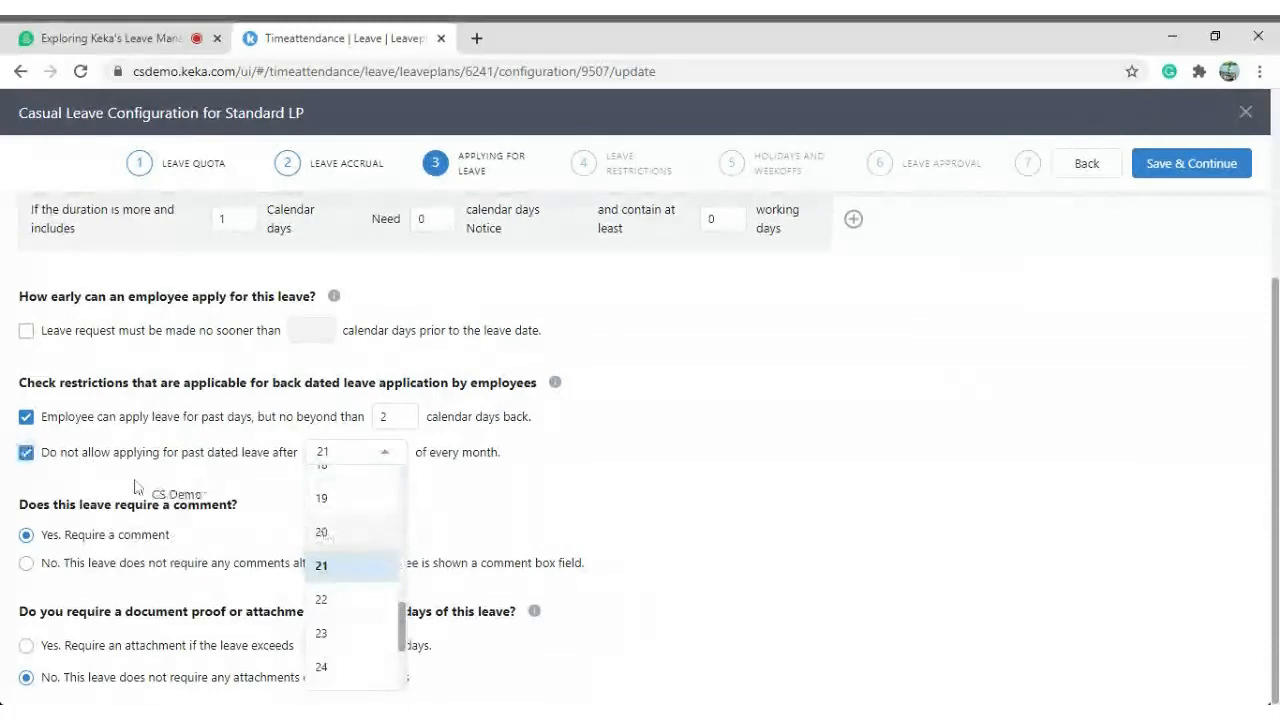
{"action": "left_click", "coordinate": [440, 519]}
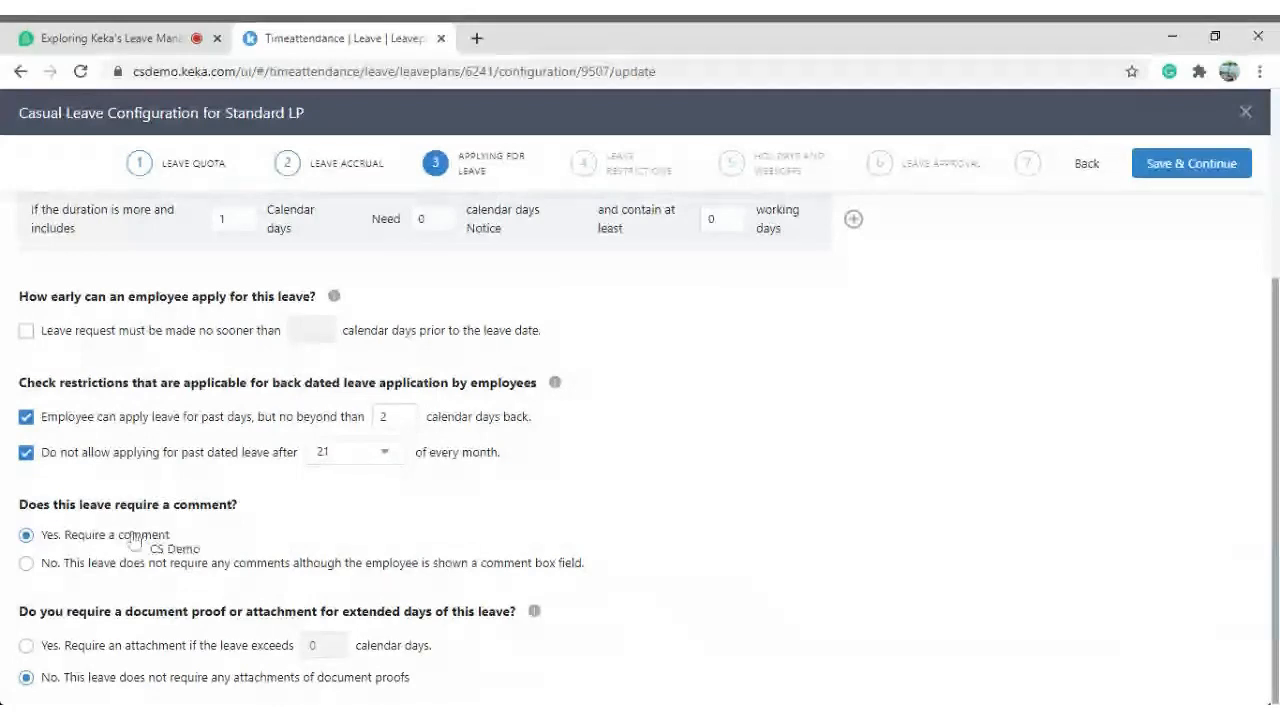
Keep the leave comment mandatory, and require an attachment if the leave exceeds 10 calendar days.
{"action": "left_click", "coordinate": [24, 564]}
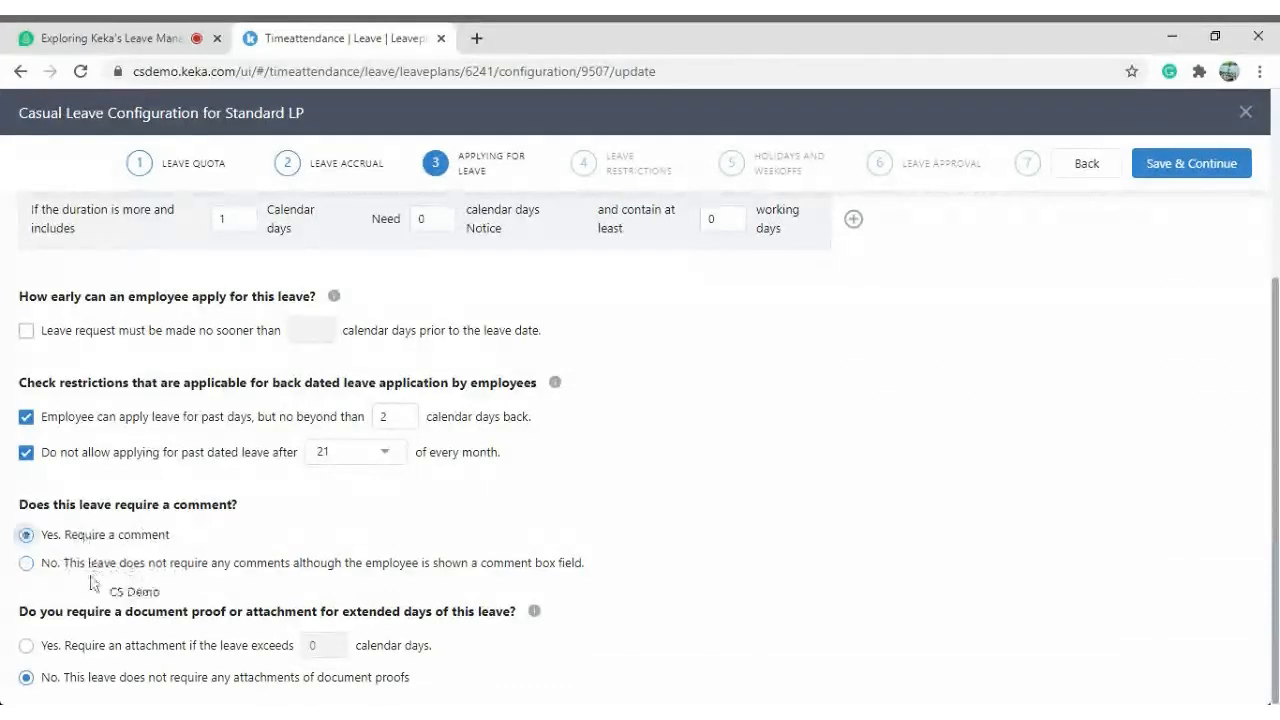
{"action": "left_click", "coordinate": [97, 537]}
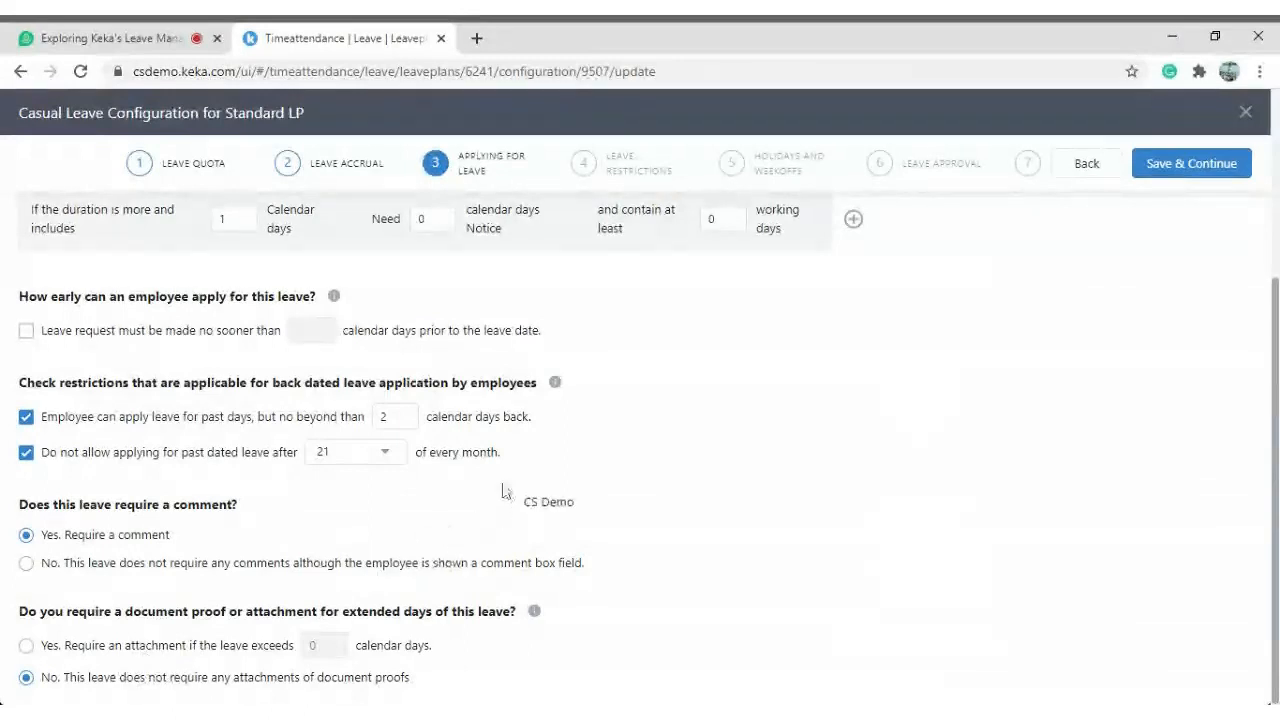
{"action": "left_click", "coordinate": [80, 650]}
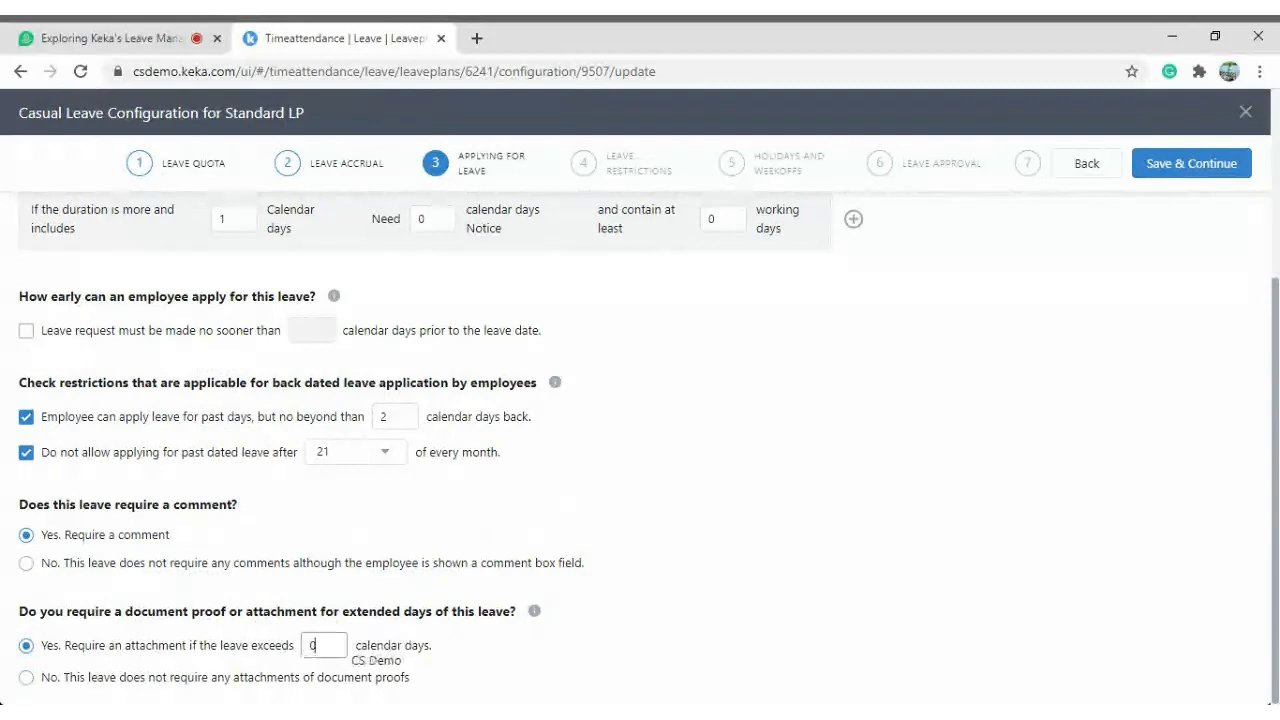
{"action": "key", "text": "BackSpace"}
{"action": "type", "text": "10"}
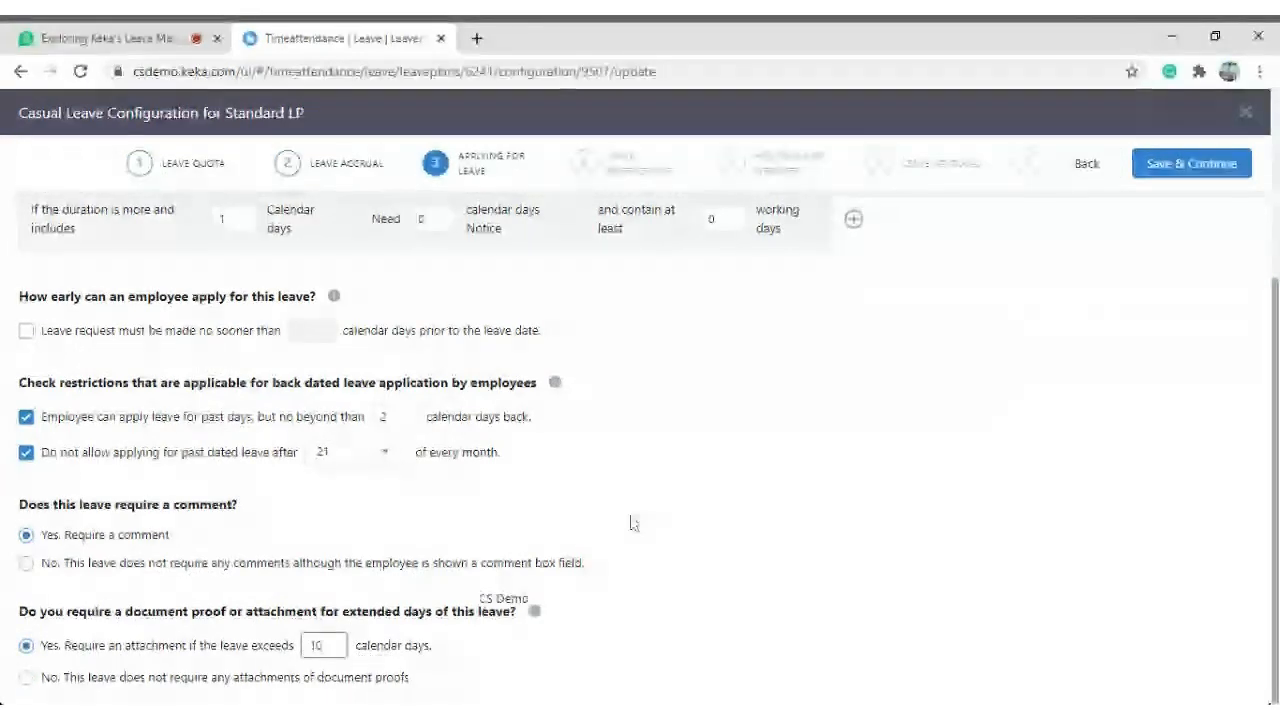
{"action": "left_click", "coordinate": [886, 466]}
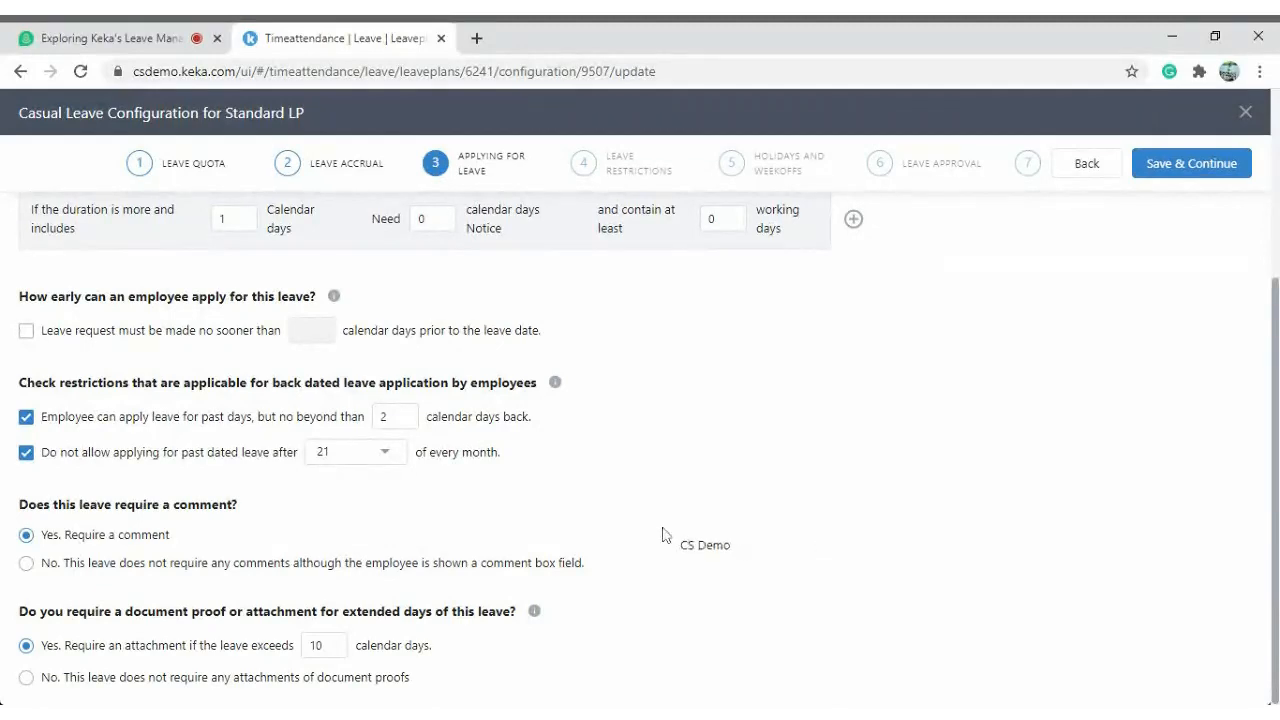
Save the leave application settings, and check the Demio webinar chat before returning to the leave restrictions in Keka.
{"action": "scroll", "coordinate": [597, 543], "scroll_direction": "up", "scroll_amount": 1}
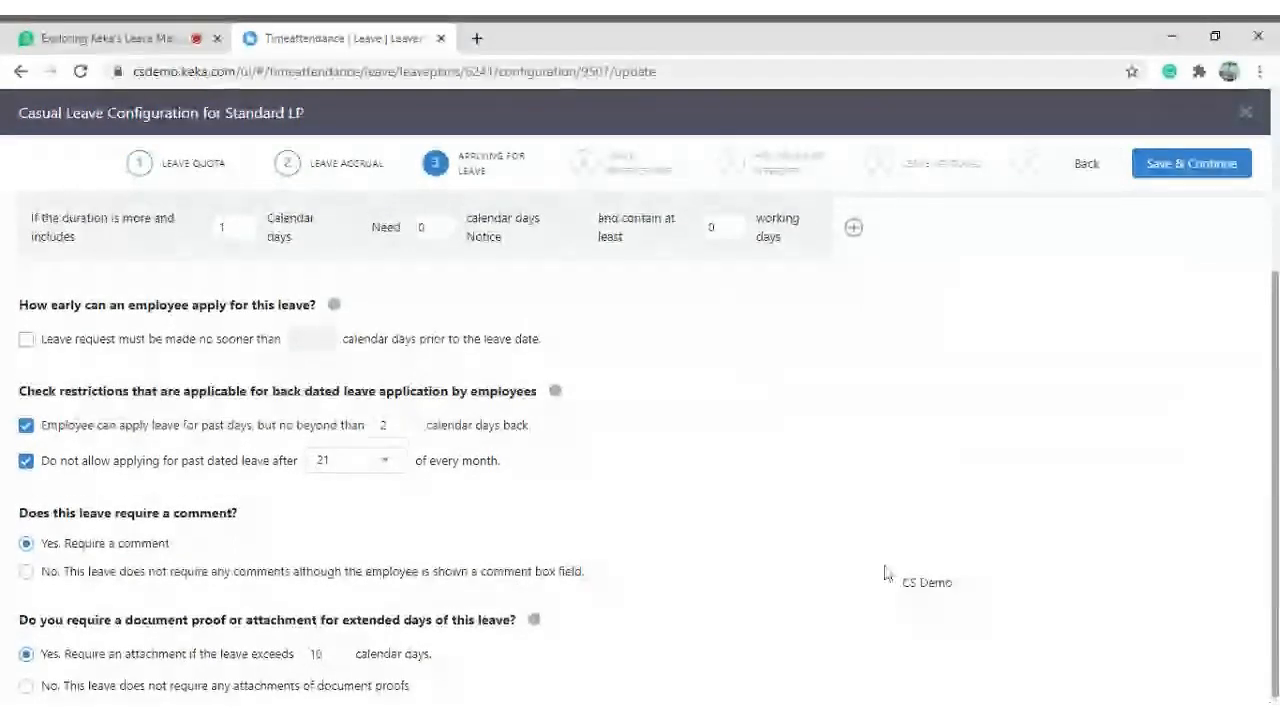
{"action": "scroll", "coordinate": [903, 585], "scroll_direction": "up", "scroll_amount": 1}
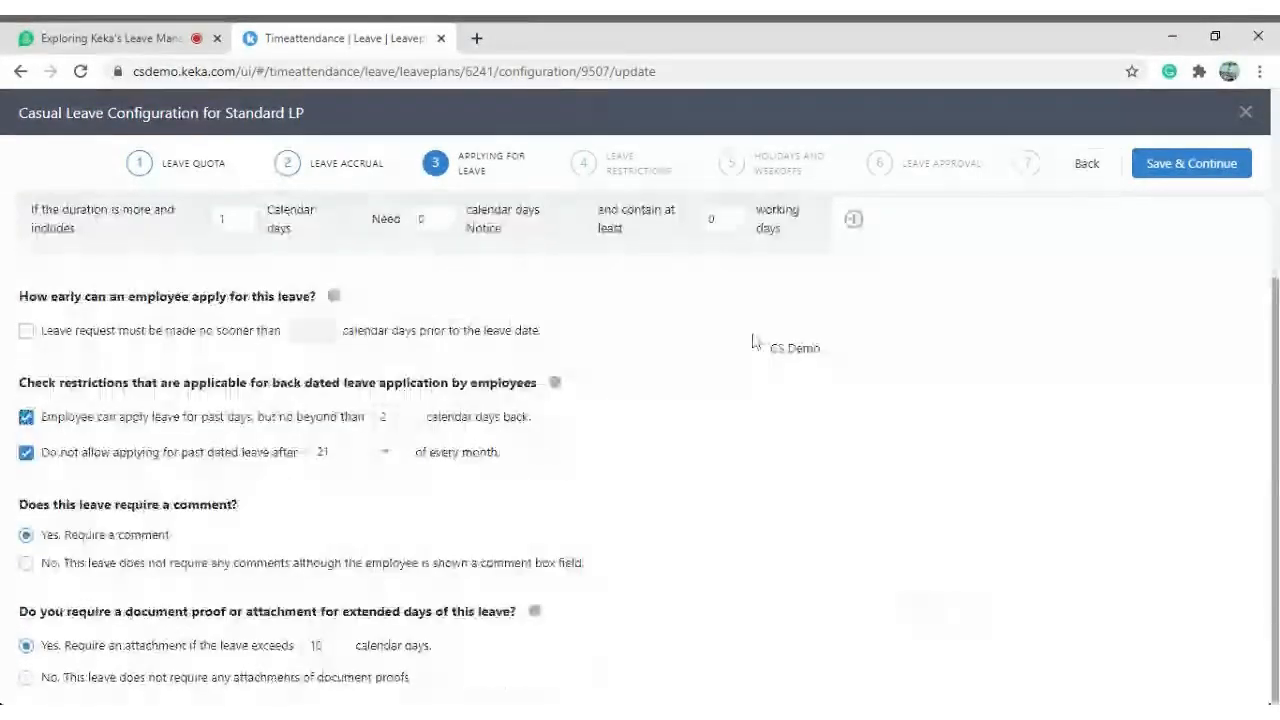
{"action": "scroll", "coordinate": [1087, 270], "scroll_direction": "up", "scroll_amount": 3}
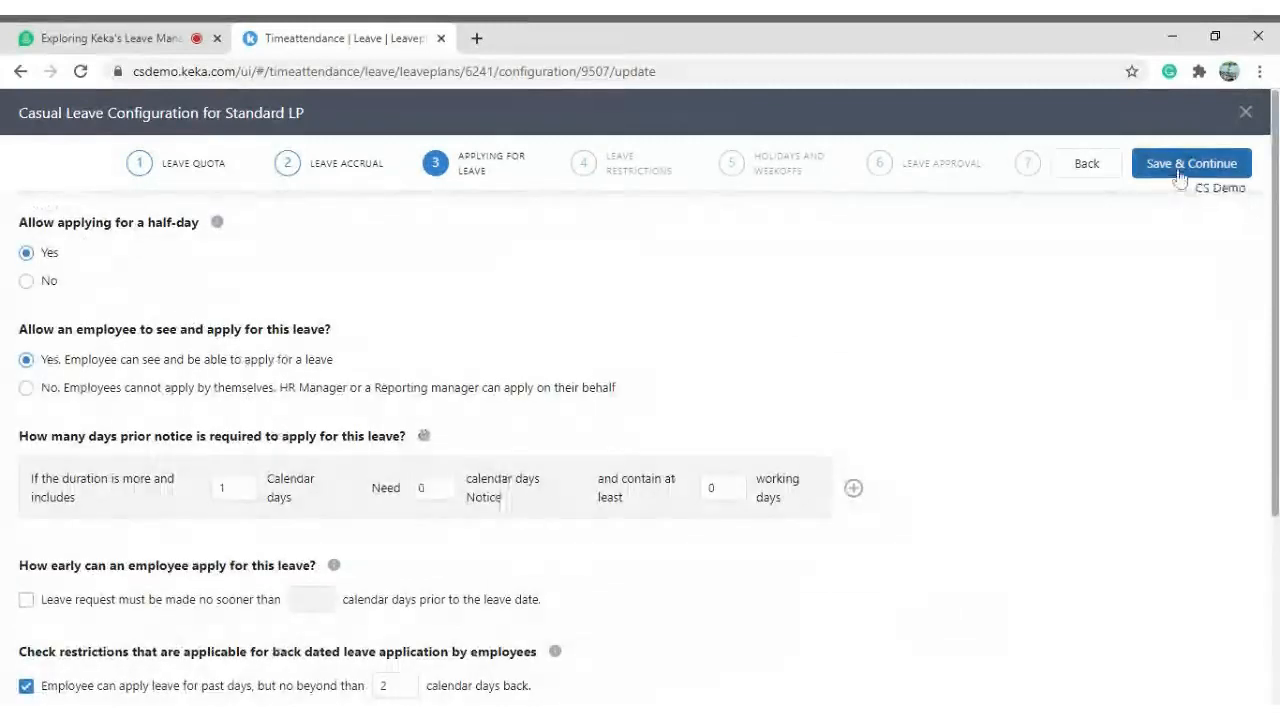
{"action": "left_click", "coordinate": [130, 38]}
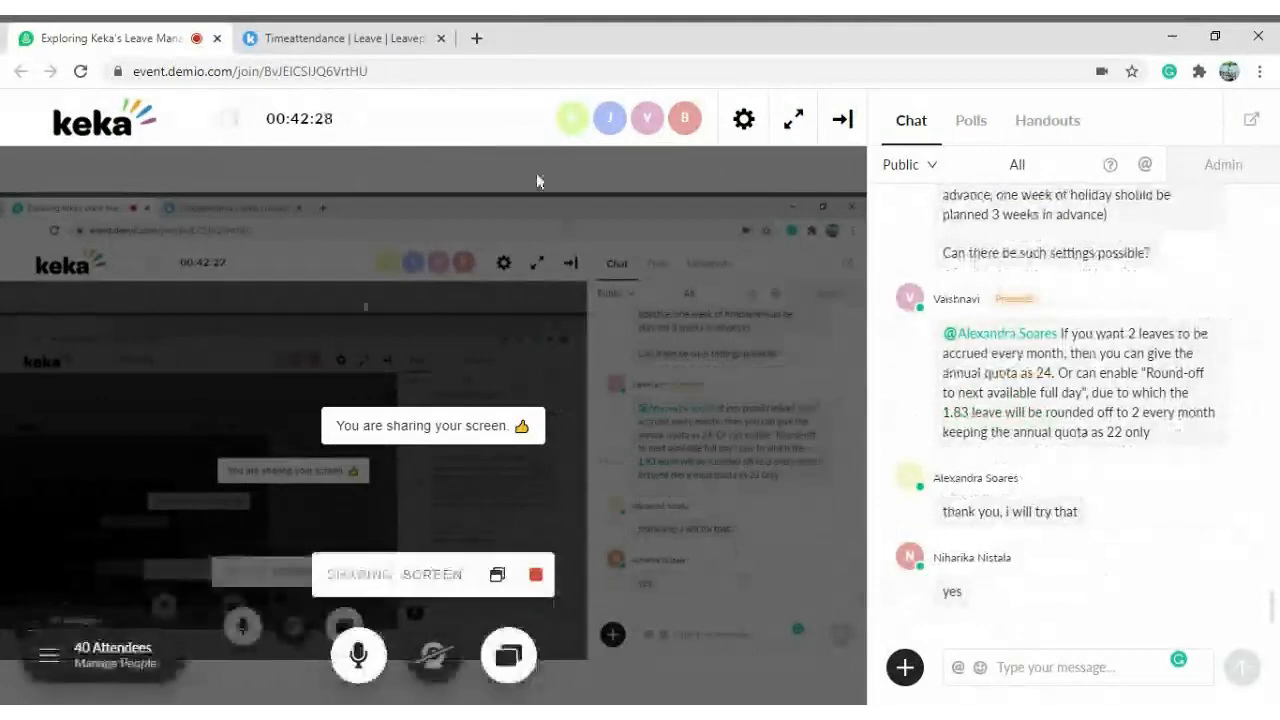
{"action": "left_click", "coordinate": [330, 40]}
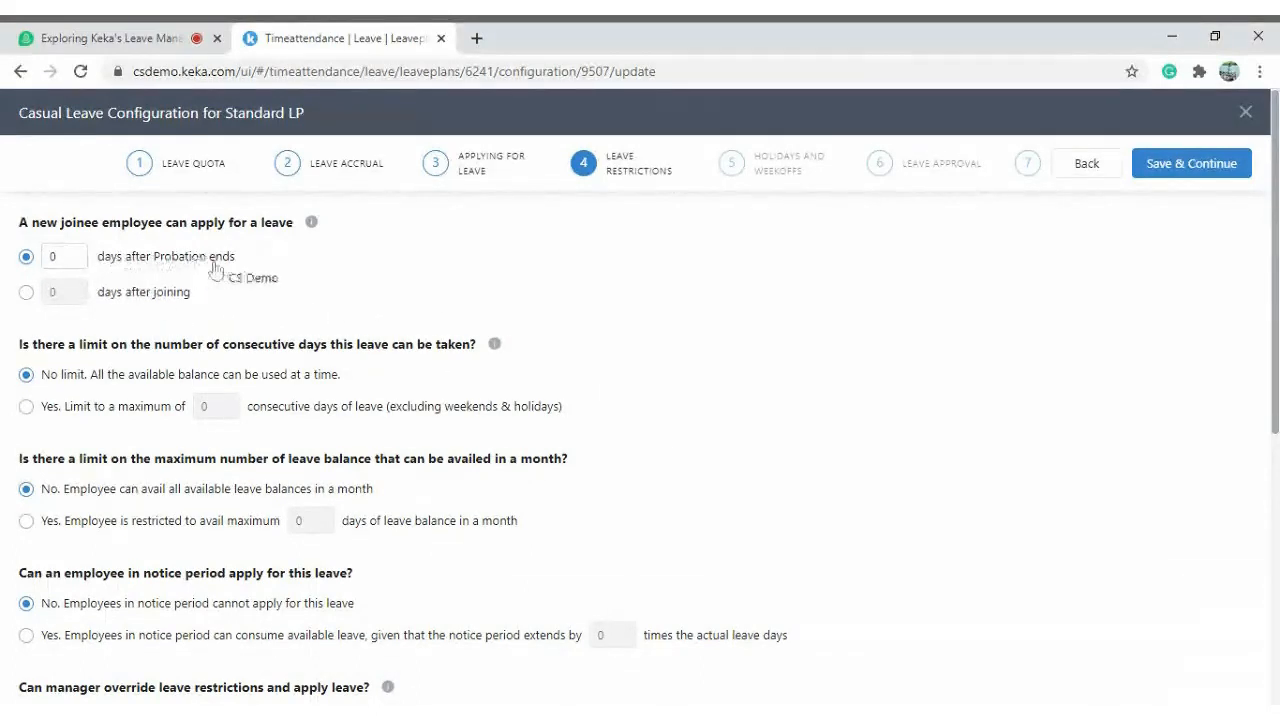
Try the days-after-joining rule for new joinees, and restore the rule of 0 days after probation ends.
{"action": "left_click", "coordinate": [62, 257]}
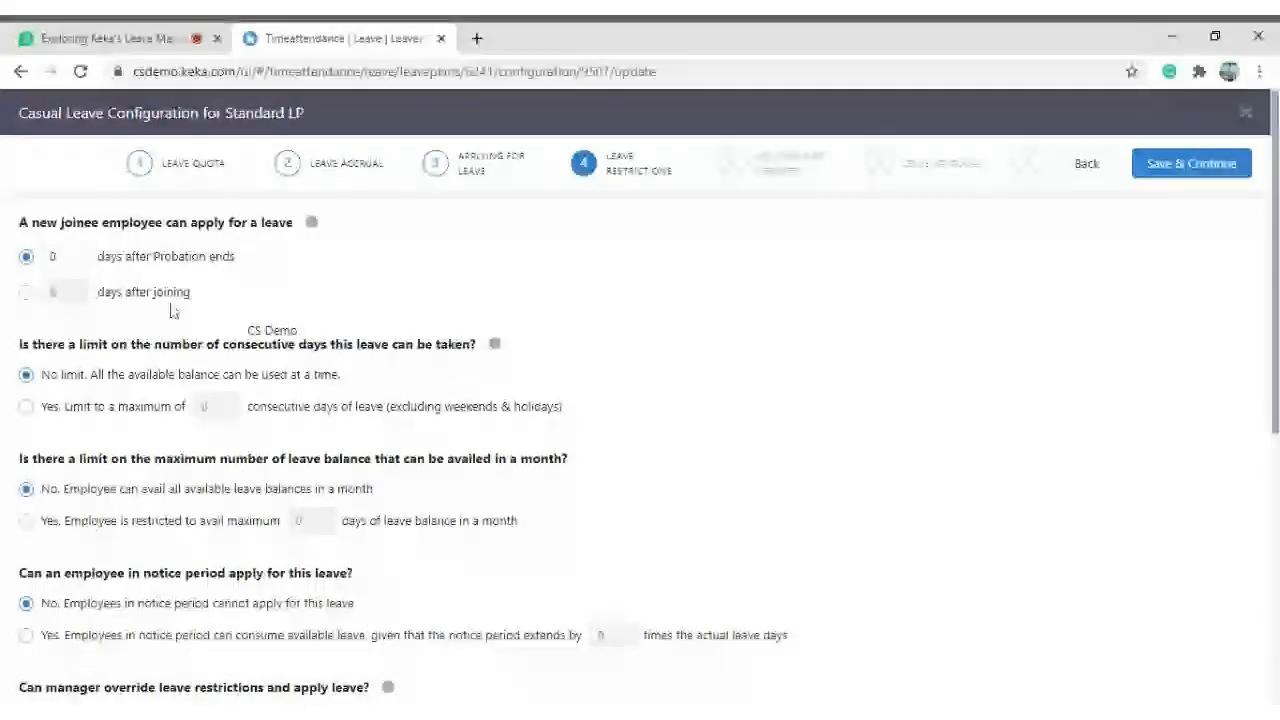
{"action": "left_click", "coordinate": [63, 292]}
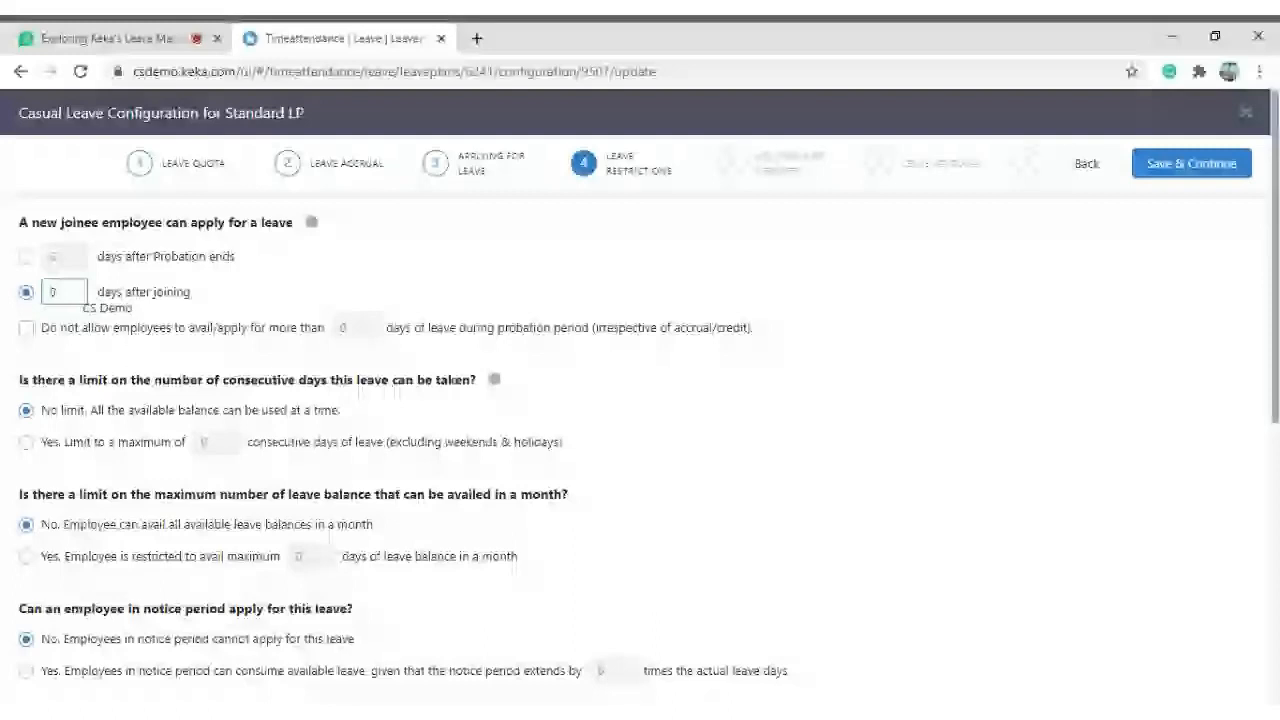
{"action": "left_click", "coordinate": [26, 260]}
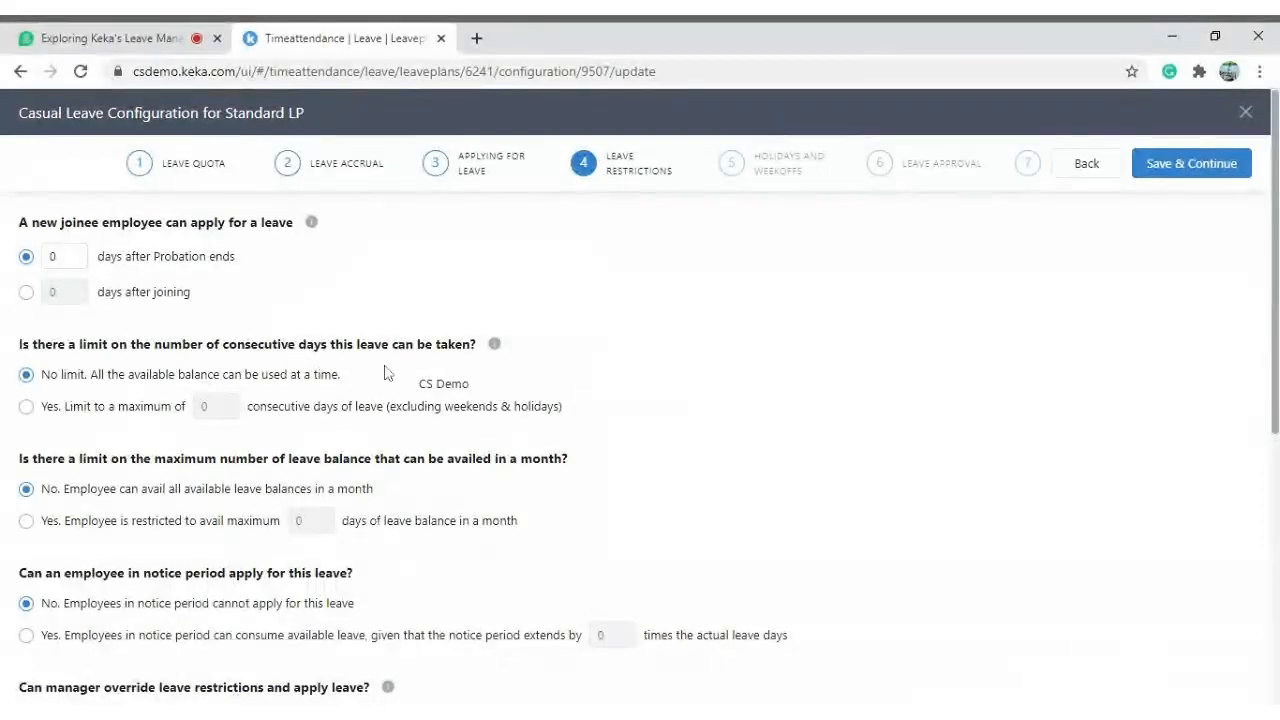
Limit the leave to a maximum of 2 consecutive days, excluding weekends and holidays.
{"action": "left_click", "coordinate": [58, 412]}
{"action": "left_click", "coordinate": [215, 407]}
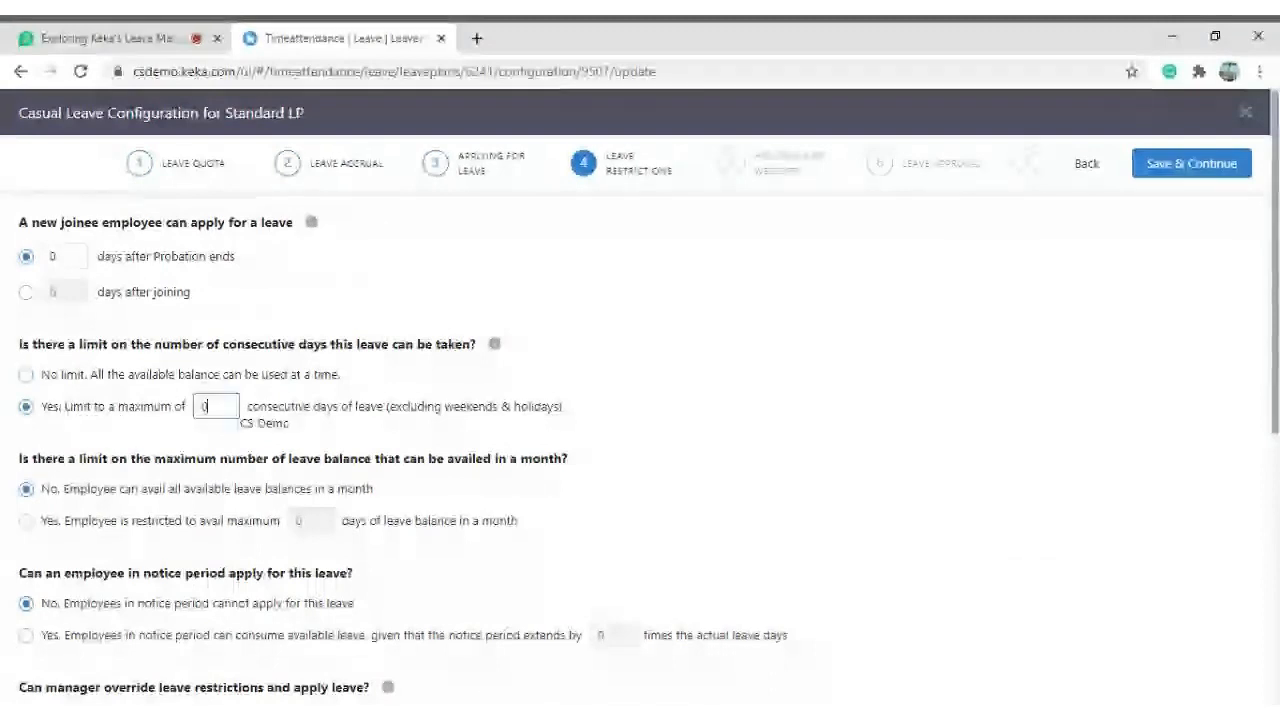
{"action": "left_click_drag", "start_coordinate": [222, 409], "coordinate": [160, 417]}
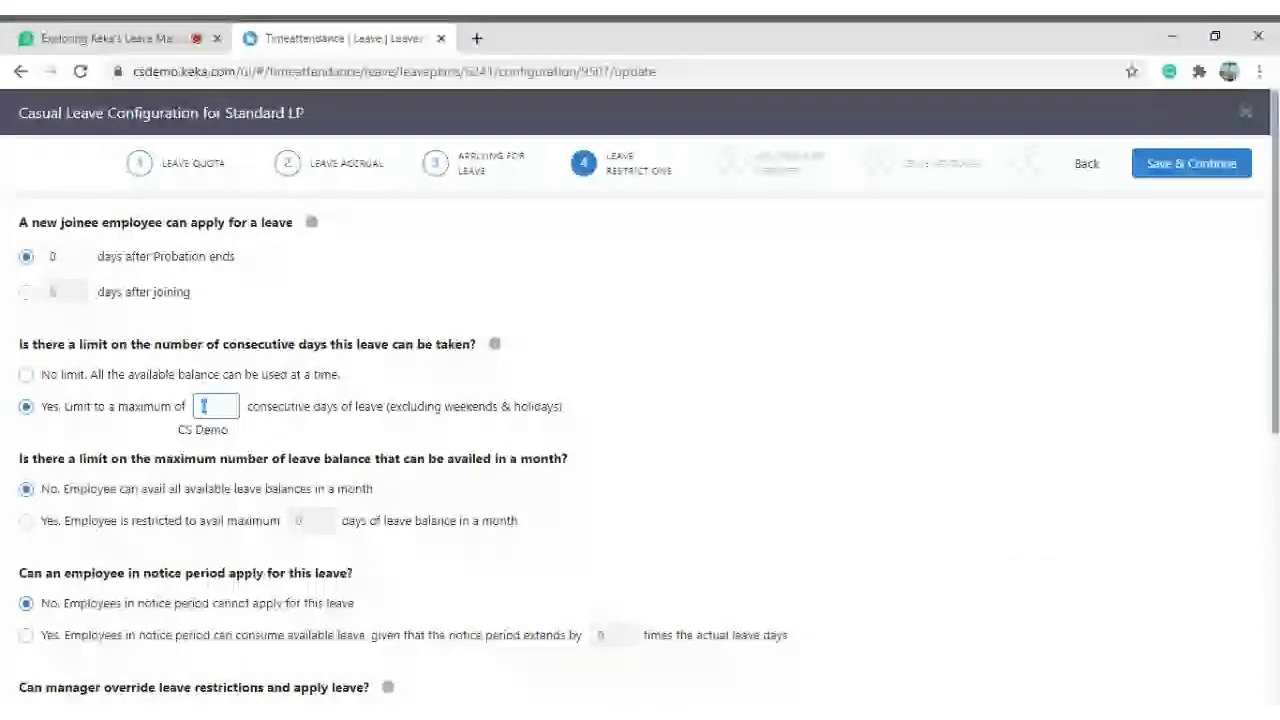
{"action": "type", "text": "2"}
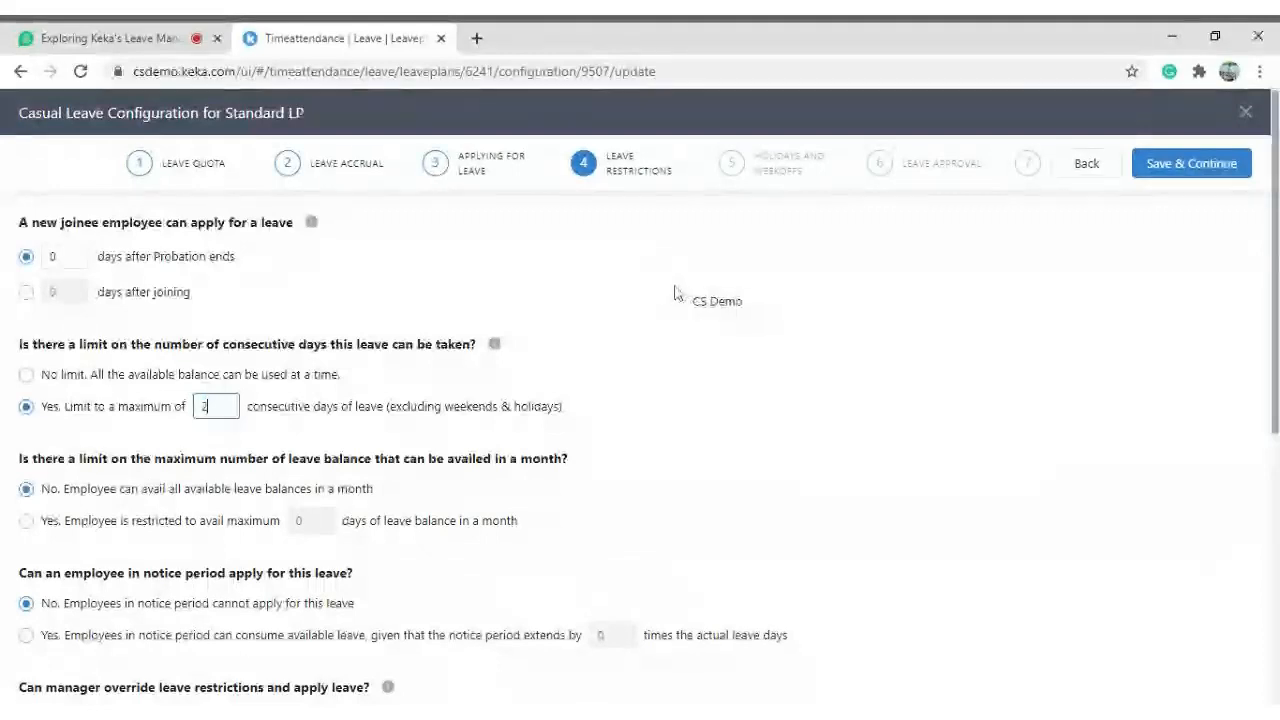
{"action": "left_click", "coordinate": [676, 291]}
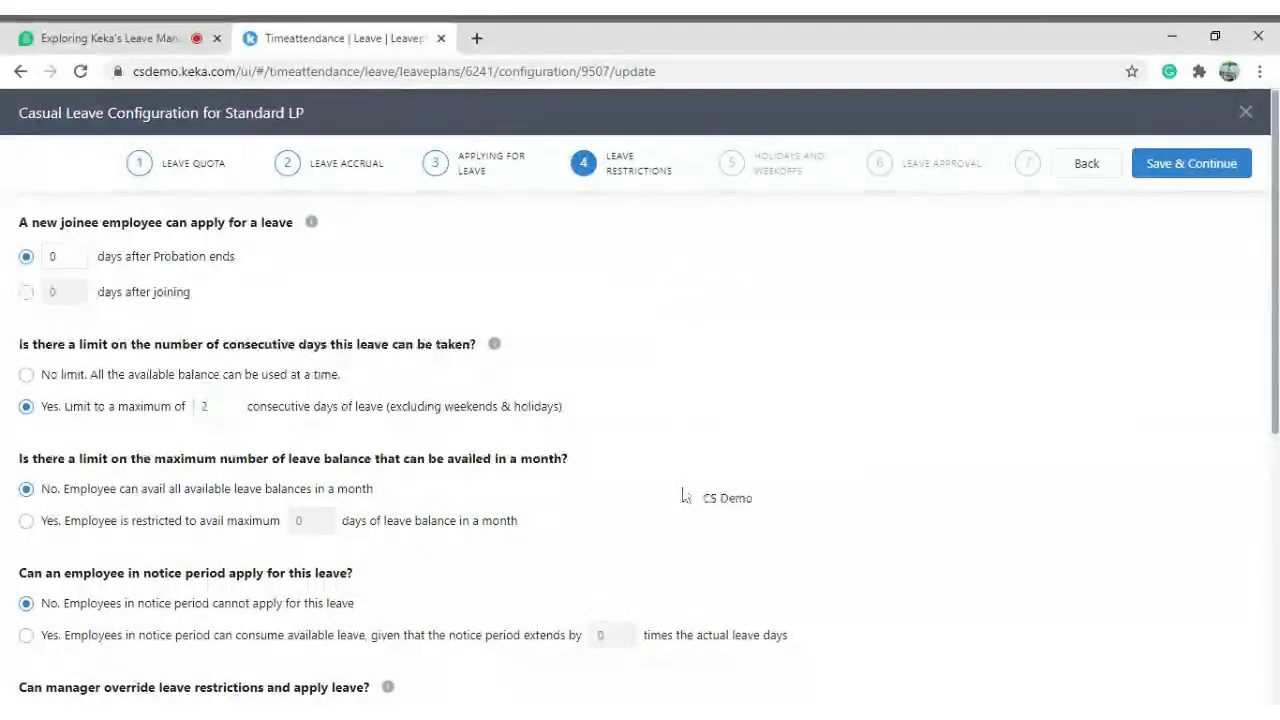
Restrict employees to availing a maximum of 4 days of leave balance in a month.
{"action": "scroll", "coordinate": [683, 495], "scroll_direction": "down", "scroll_amount": 1}
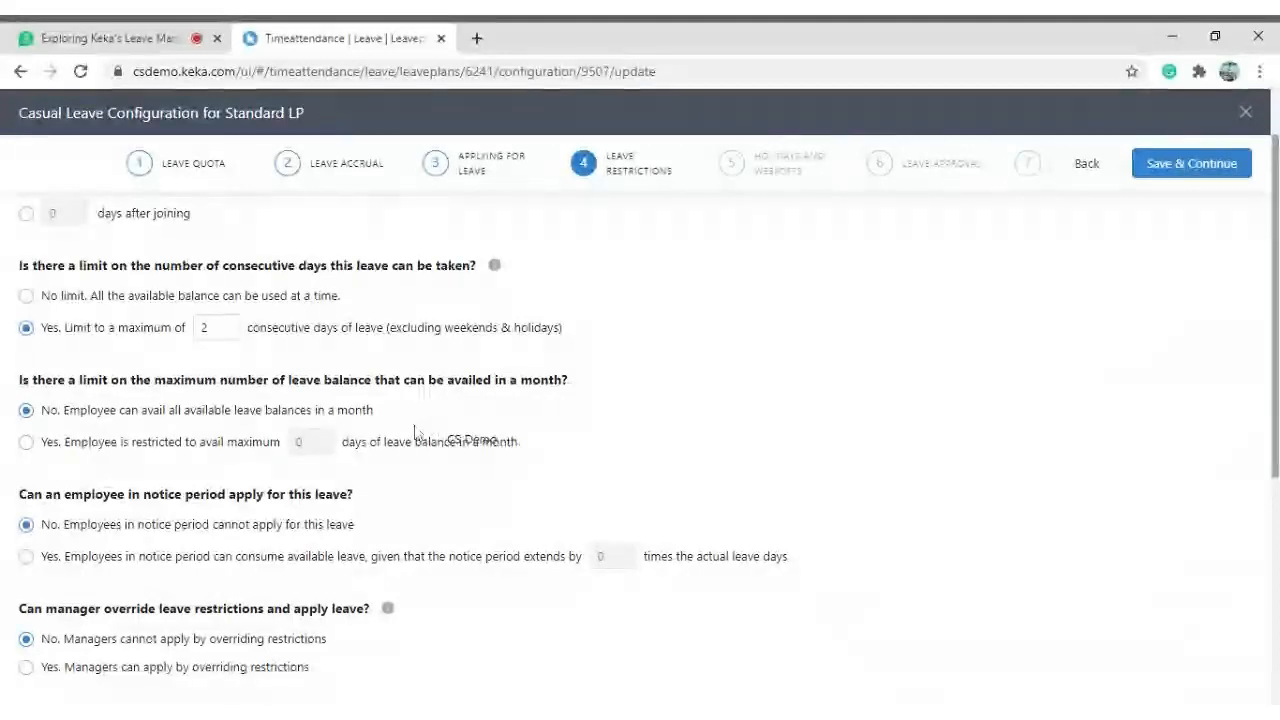
{"action": "left_click", "coordinate": [154, 448]}
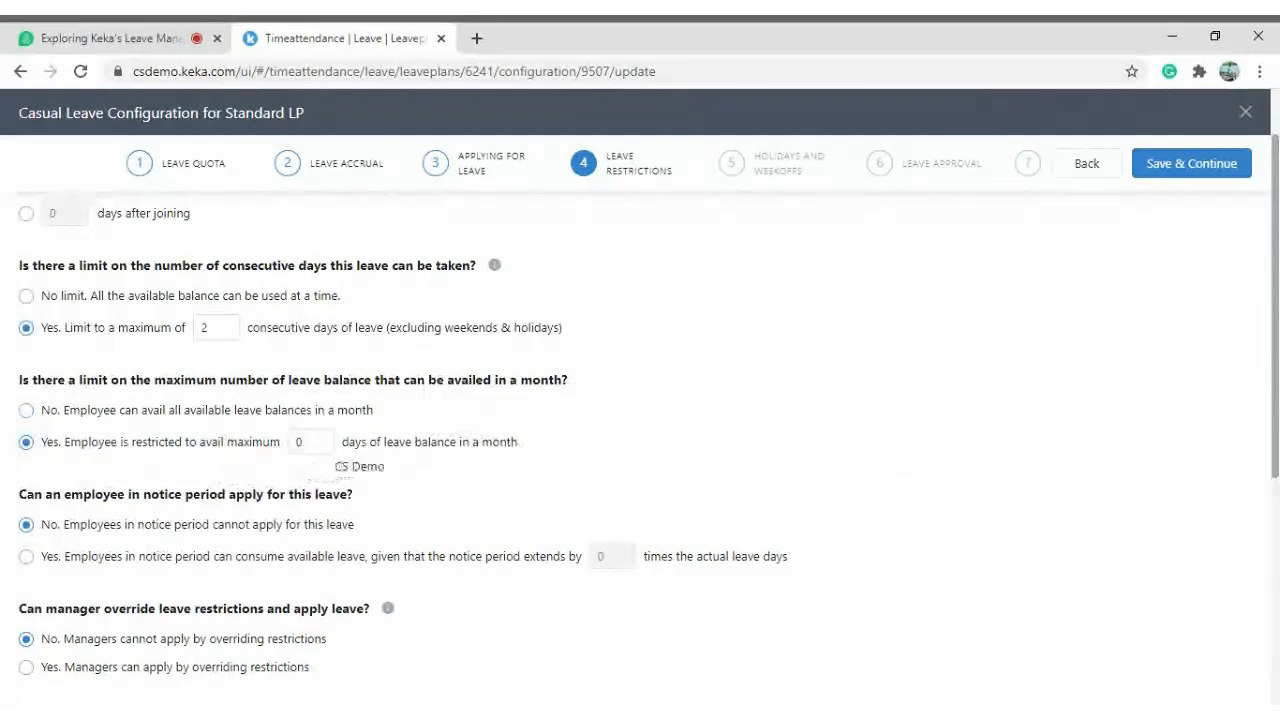
{"action": "left_click", "coordinate": [300, 441]}
{"action": "type", "text": "4"}
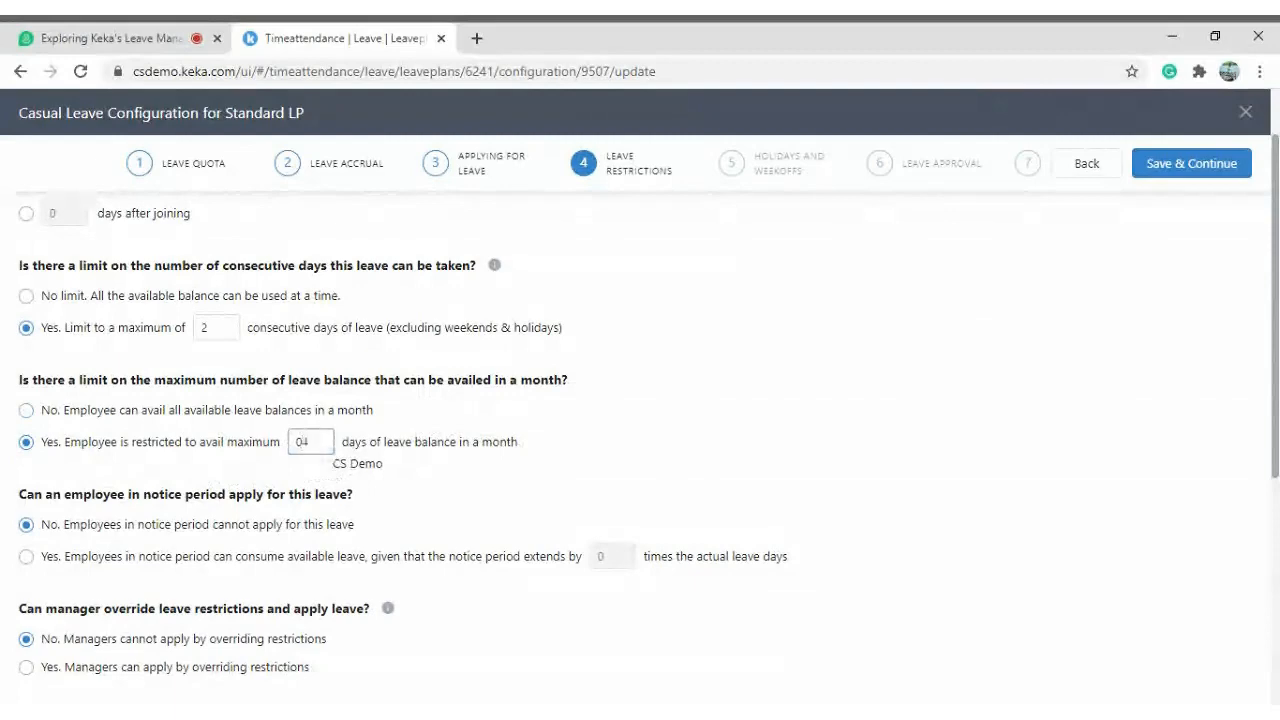
Try allowing leave in the notice period with an extension of 1 times the leave days, and switch back to not allowing it.
{"action": "scroll", "coordinate": [408, 342], "scroll_direction": "down", "scroll_amount": 2}
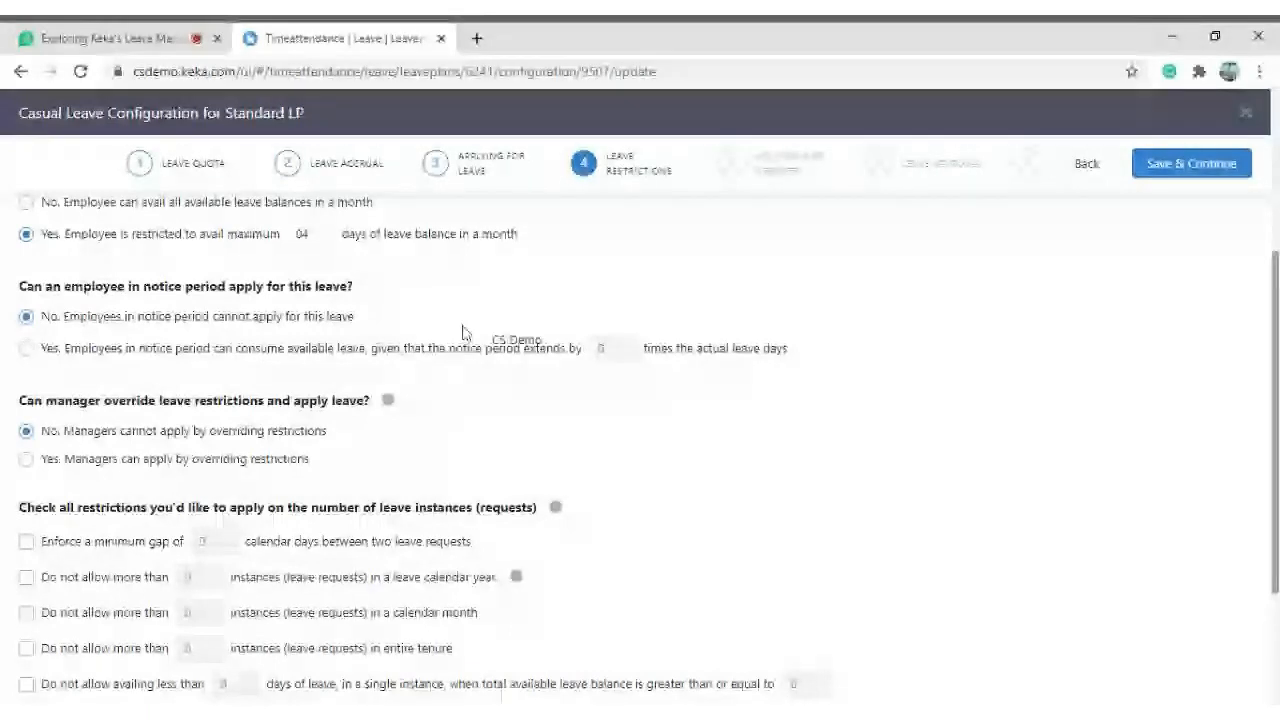
{"action": "left_click", "coordinate": [83, 354]}
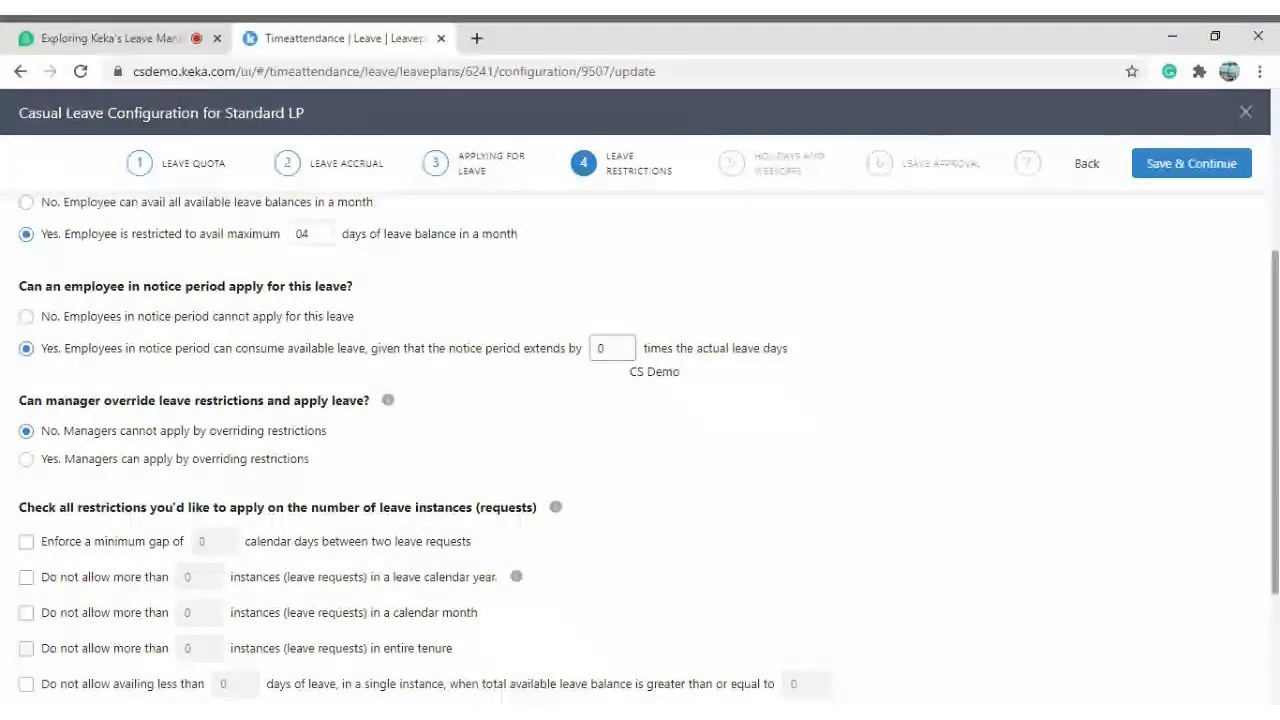
{"action": "double_click", "coordinate": [604, 348]}
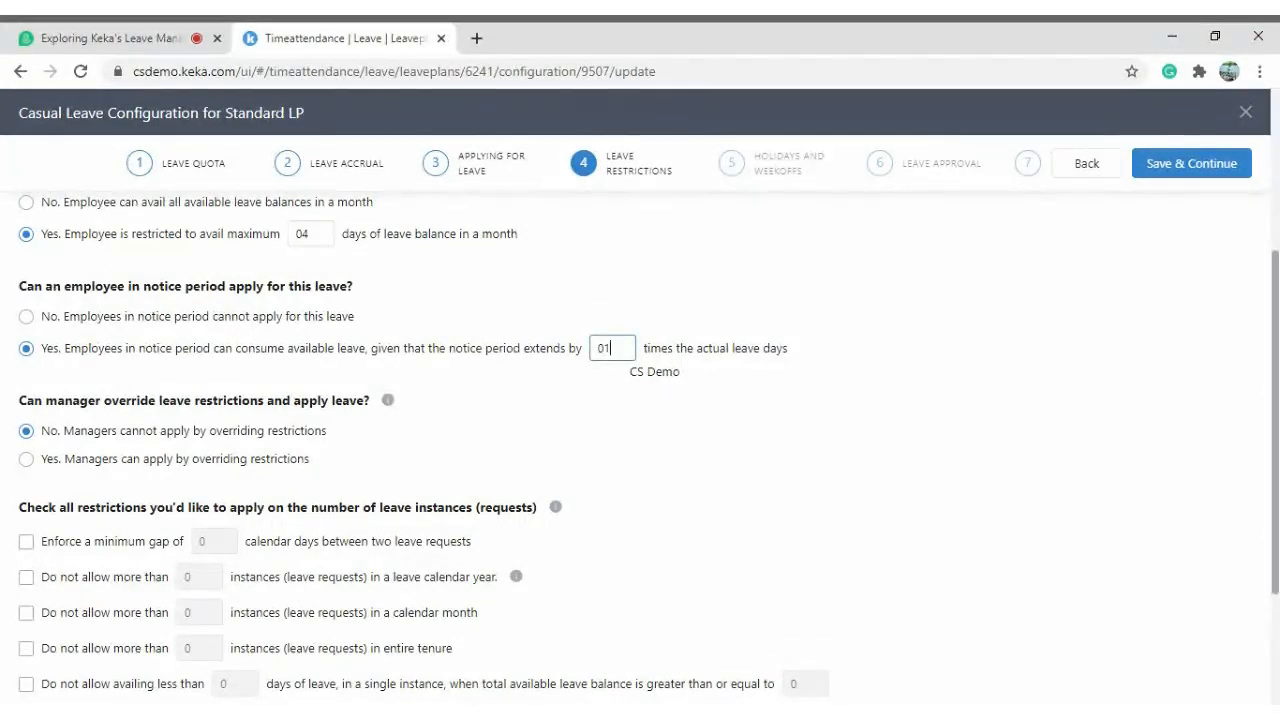
{"action": "key", "text": "BackSpace"}
{"action": "type", "text": "1"}
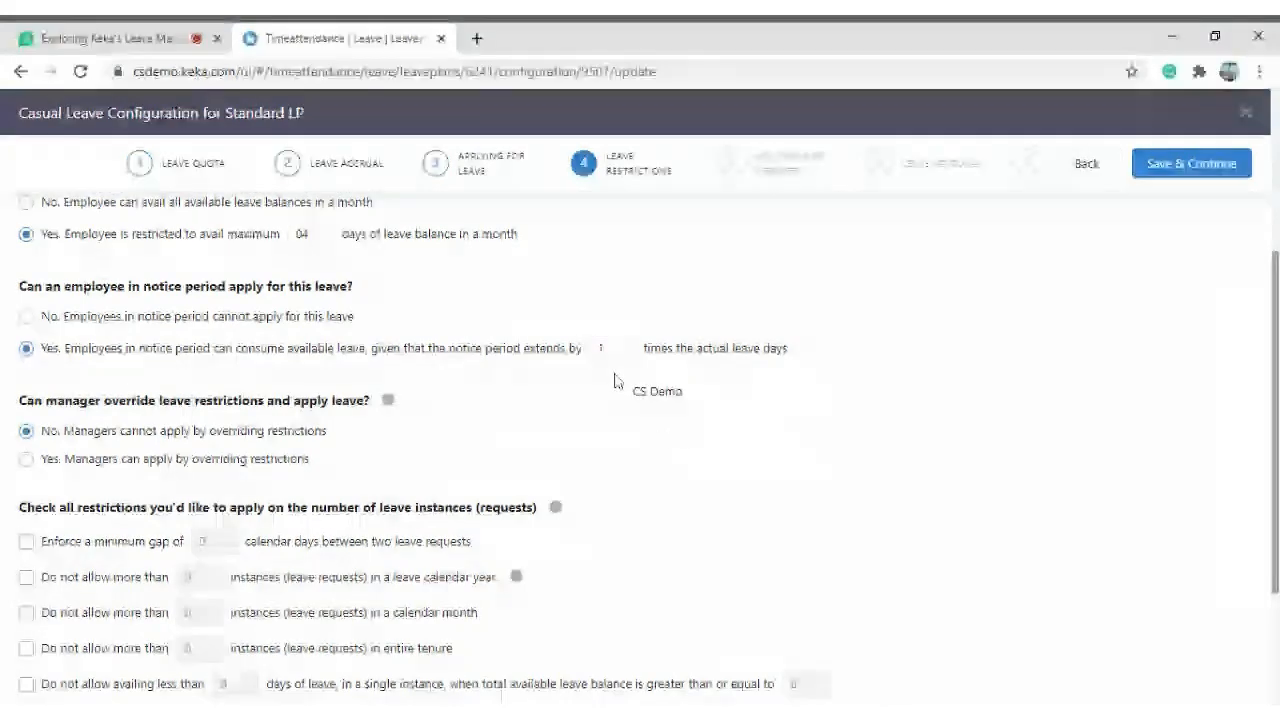
{"action": "left_click", "coordinate": [26, 317]}
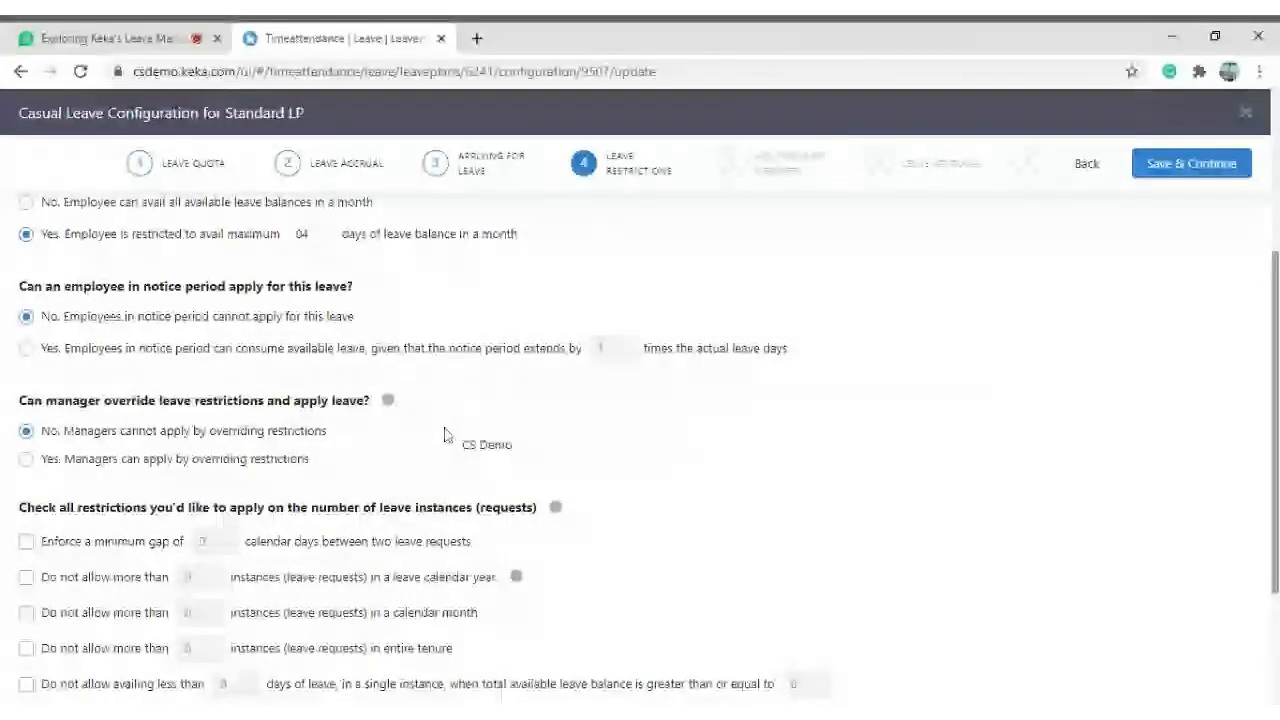
Try enforcing a minimum gap of 10 calendar days between two leave requests, and turn the restriction off again.
{"action": "scroll", "coordinate": [445, 434], "scroll_direction": "up", "scroll_amount": 1}
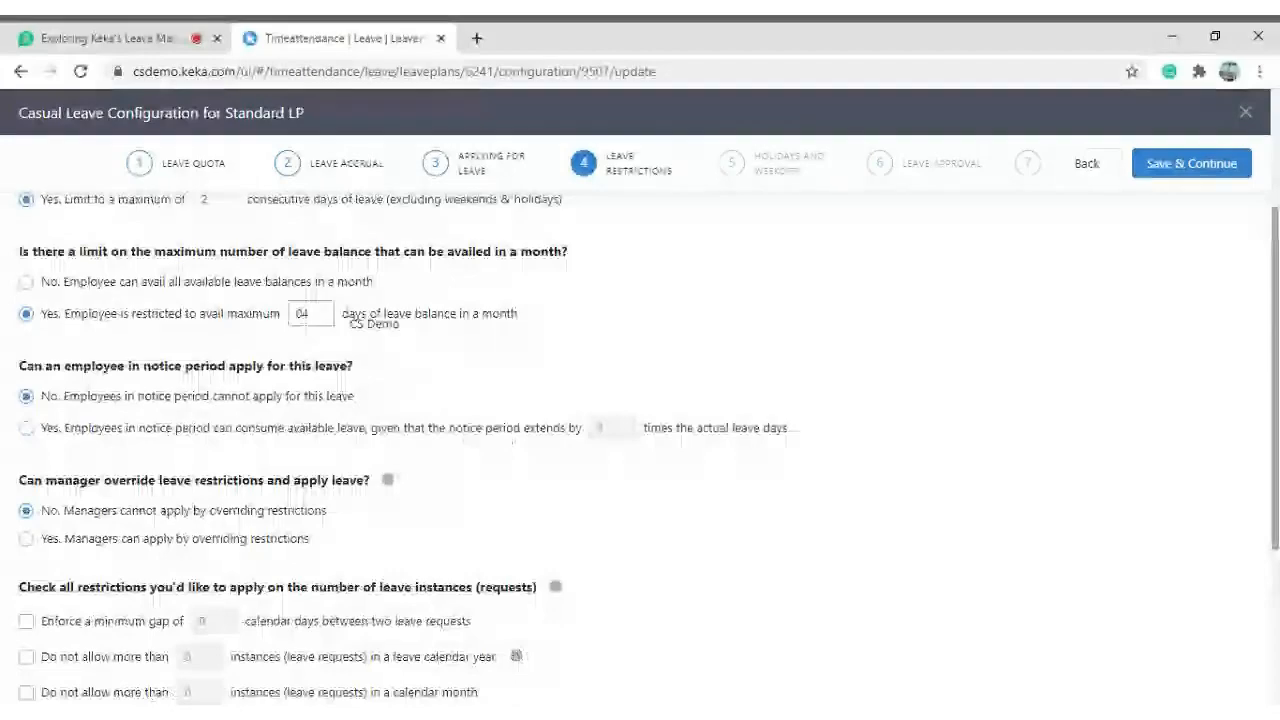
{"action": "scroll", "coordinate": [420, 293], "scroll_direction": "up", "scroll_amount": 2}
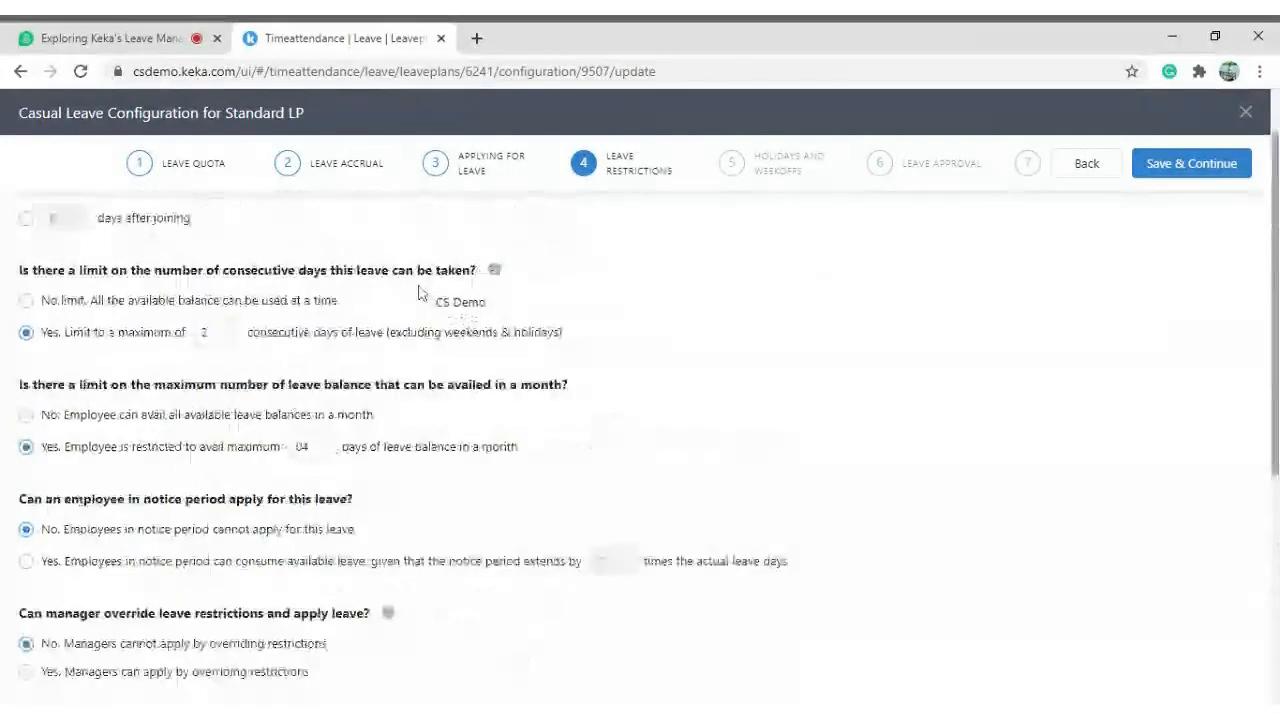
{"action": "scroll", "coordinate": [420, 293], "scroll_direction": "up", "scroll_amount": 1}
{"action": "scroll", "coordinate": [372, 342], "scroll_direction": "down", "scroll_amount": 2}
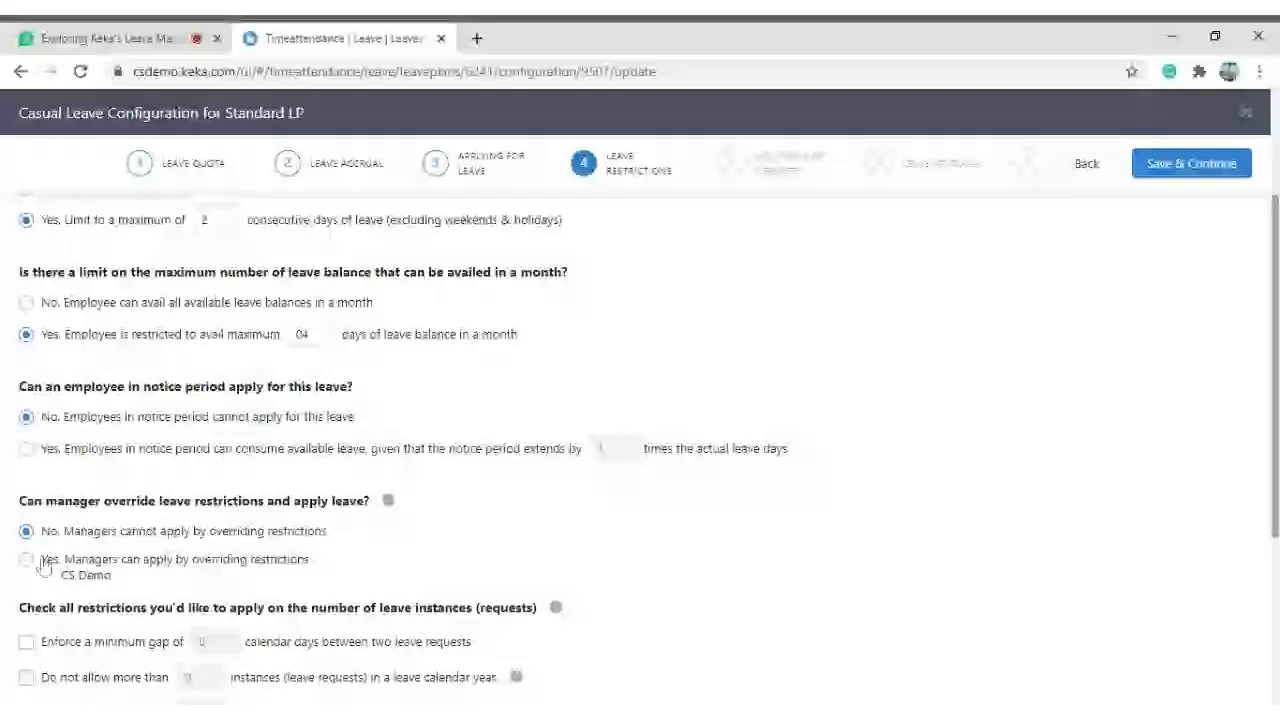
{"action": "scroll", "coordinate": [44, 566], "scroll_direction": "down", "scroll_amount": 2}
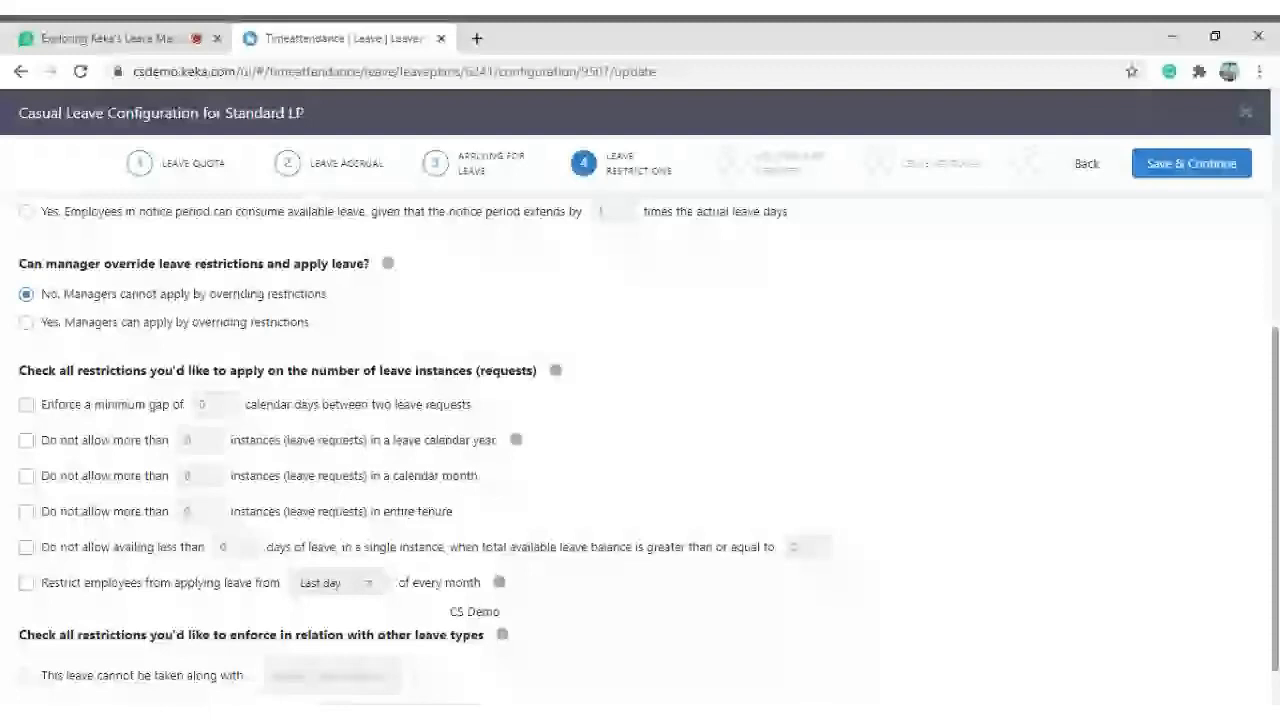
{"action": "scroll", "coordinate": [365, 452], "scroll_direction": "down", "scroll_amount": 1}
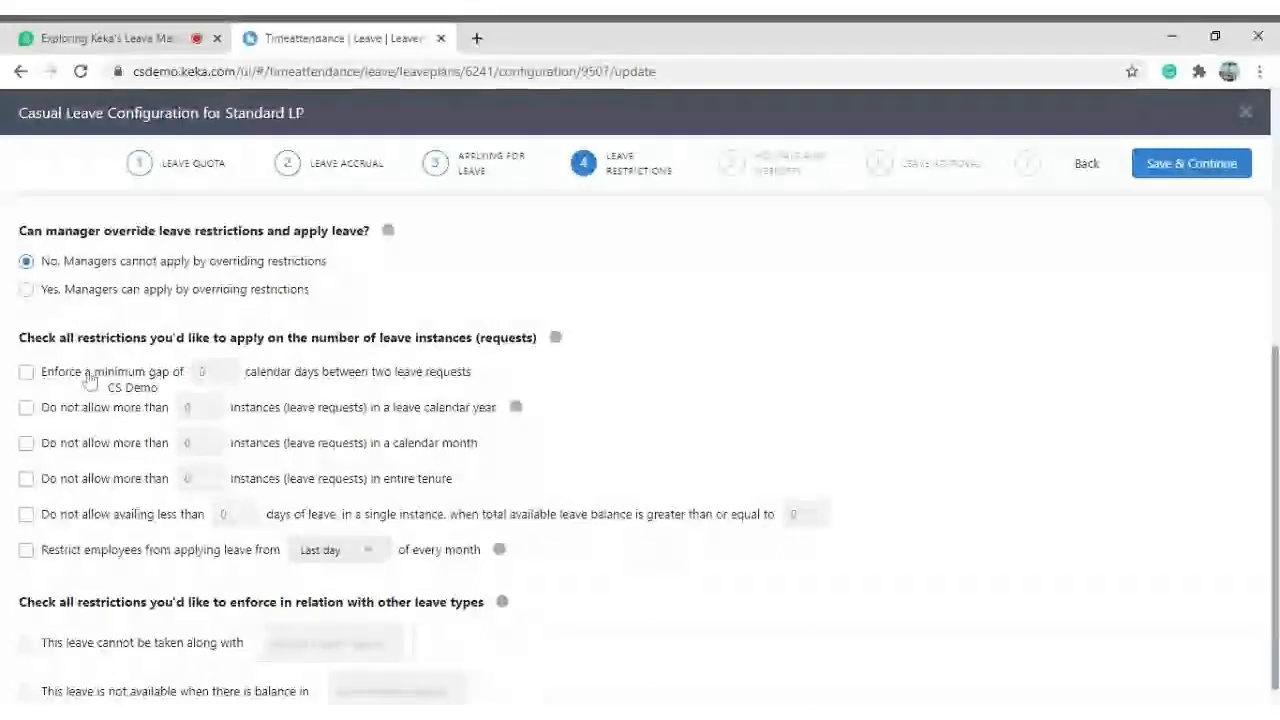
{"action": "left_click", "coordinate": [27, 375]}
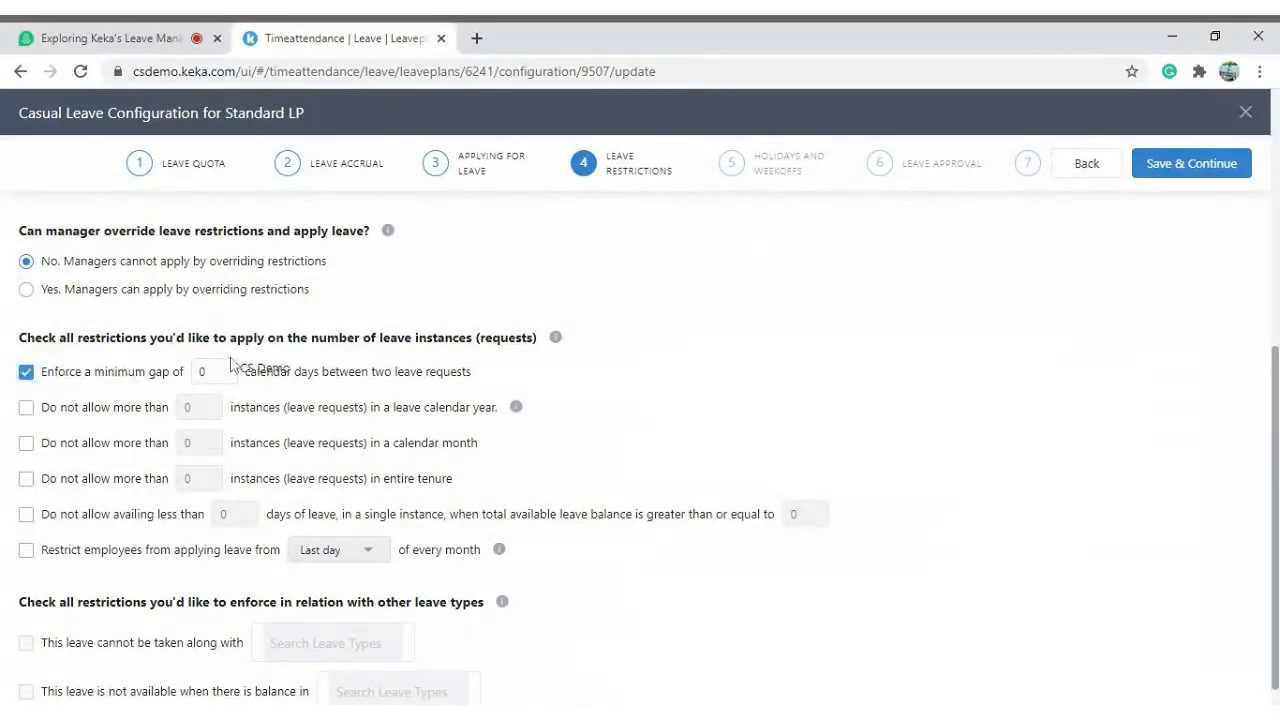
{"action": "left_click", "coordinate": [218, 374]}
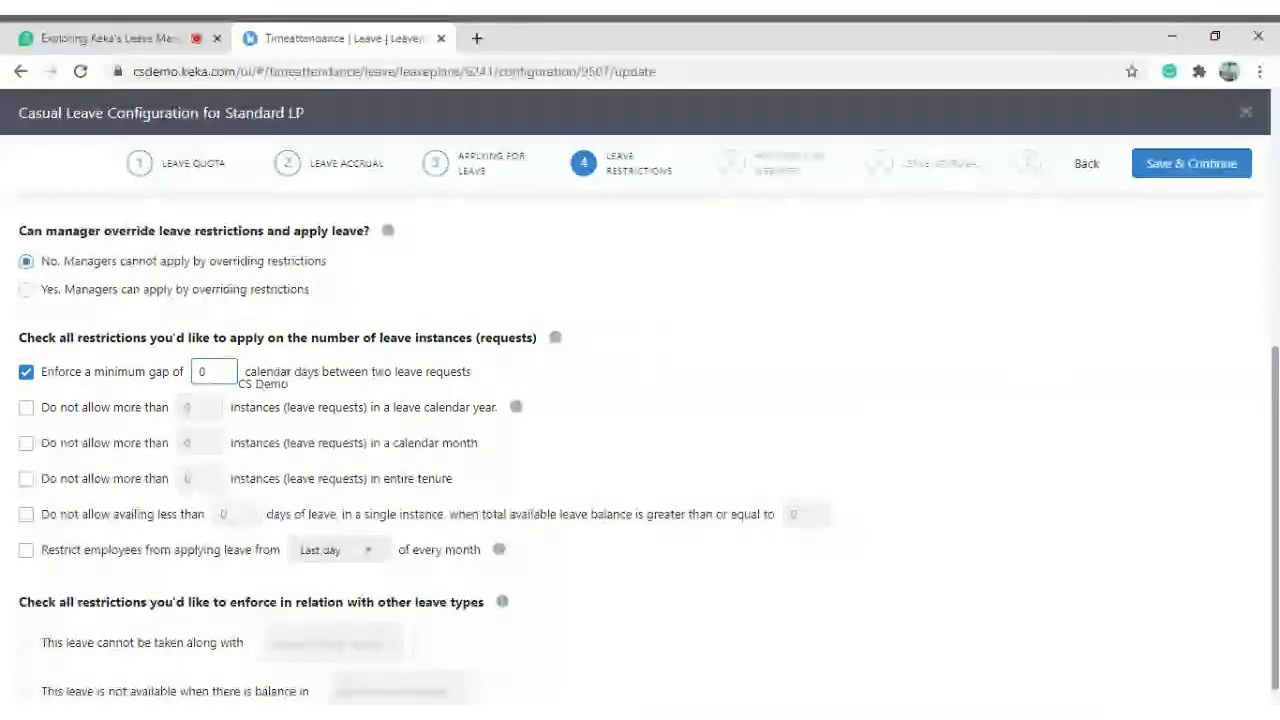
{"action": "type", "text": "1"}
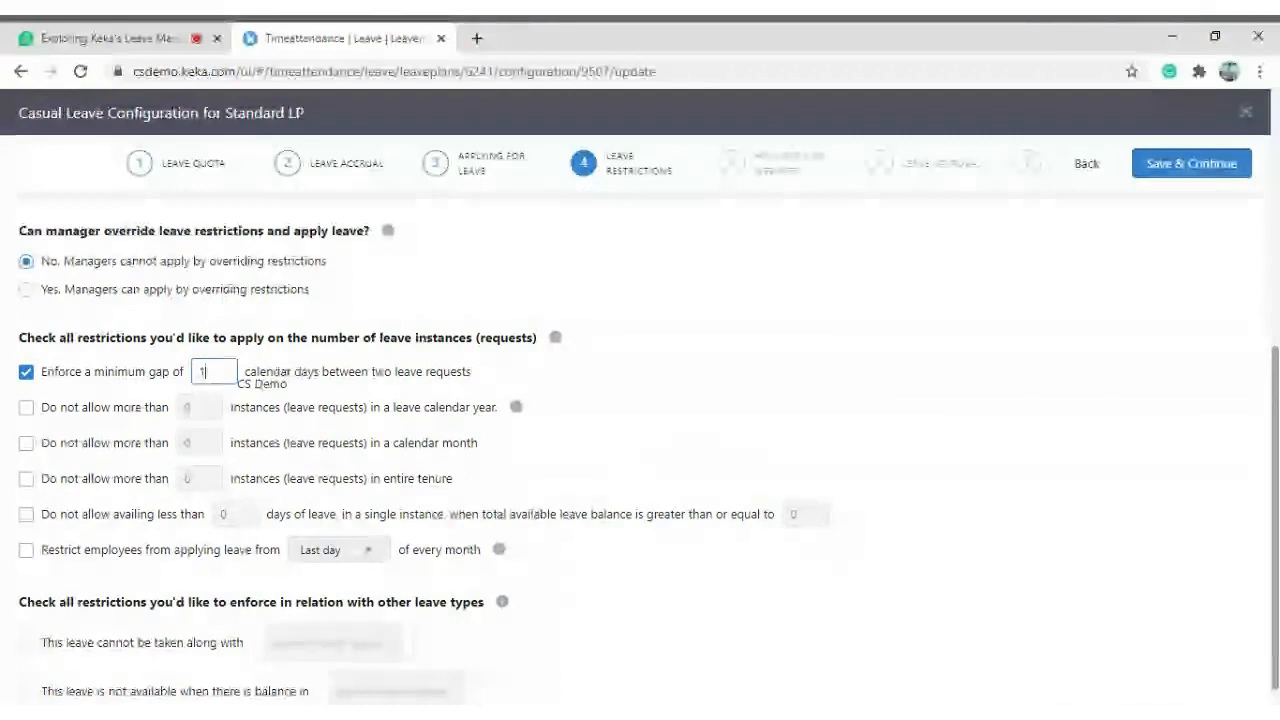
{"action": "type", "text": "0"}
{"action": "left_click", "coordinate": [660, 374]}
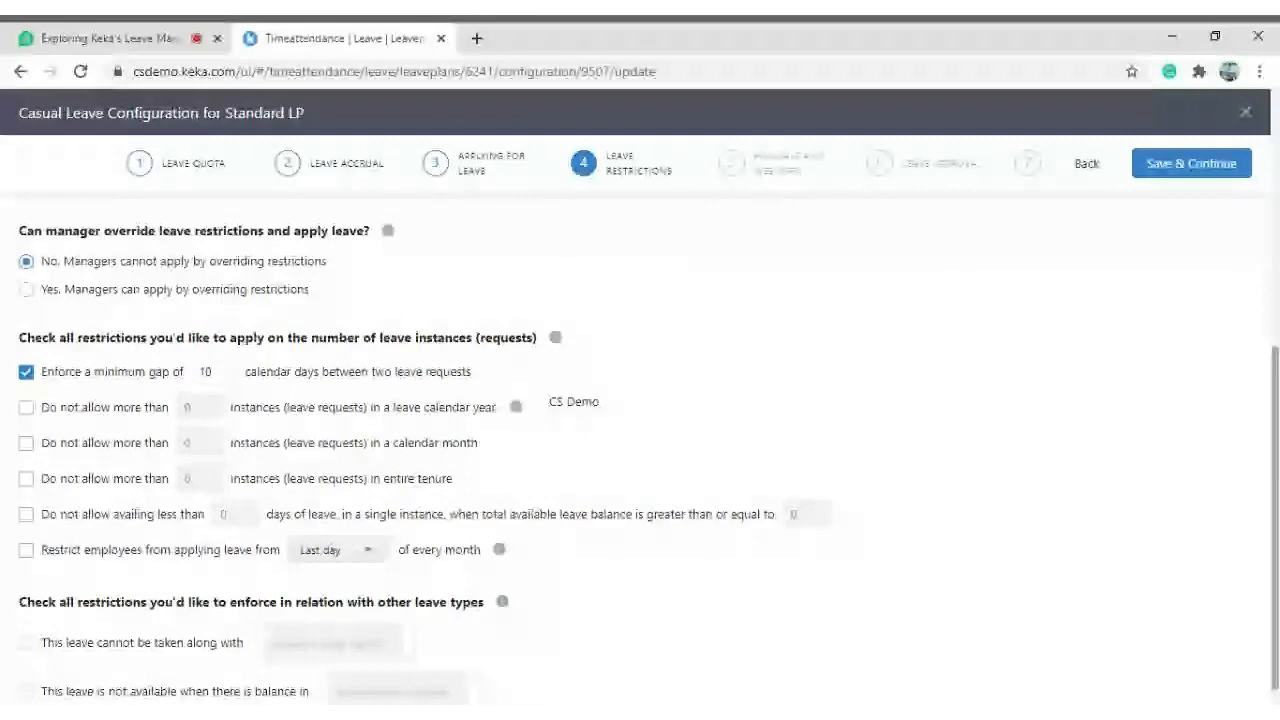
{"action": "left_click", "coordinate": [26, 371]}
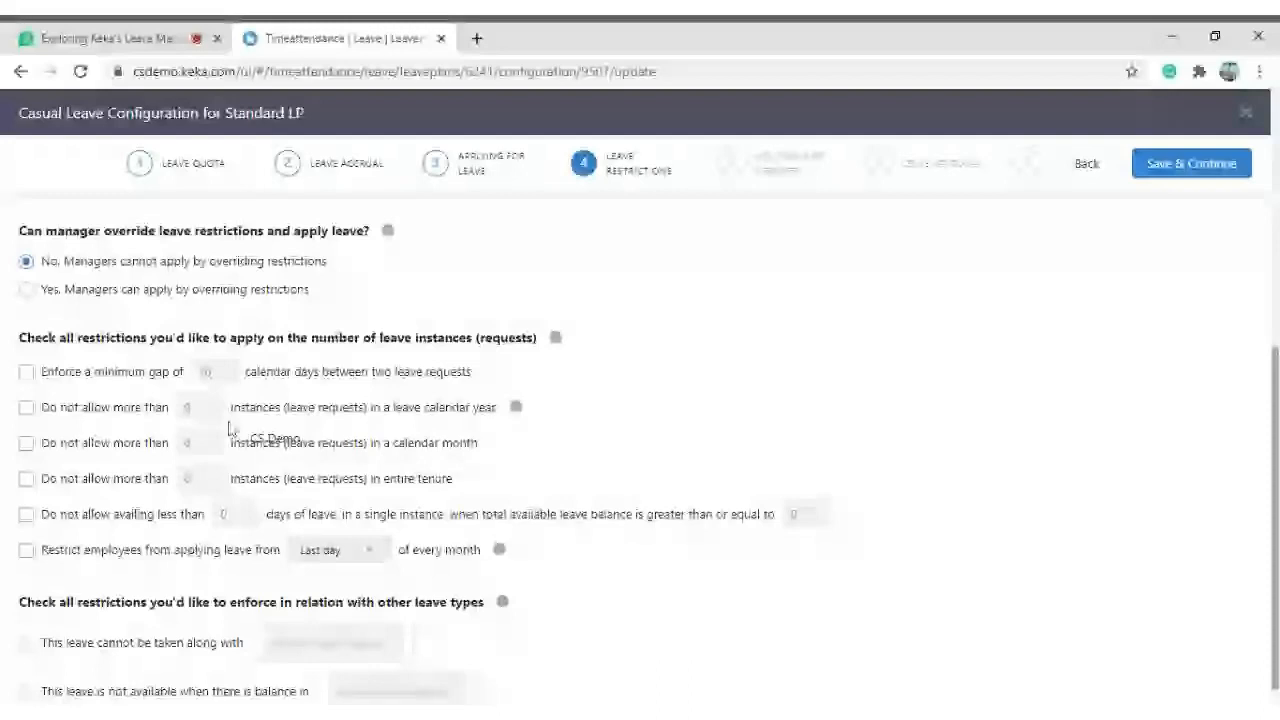
Try limiting leave requests to 10 per leave calendar year and 10 per calendar month, leaving both restrictions disabled.
{"action": "left_click", "coordinate": [26, 407]}
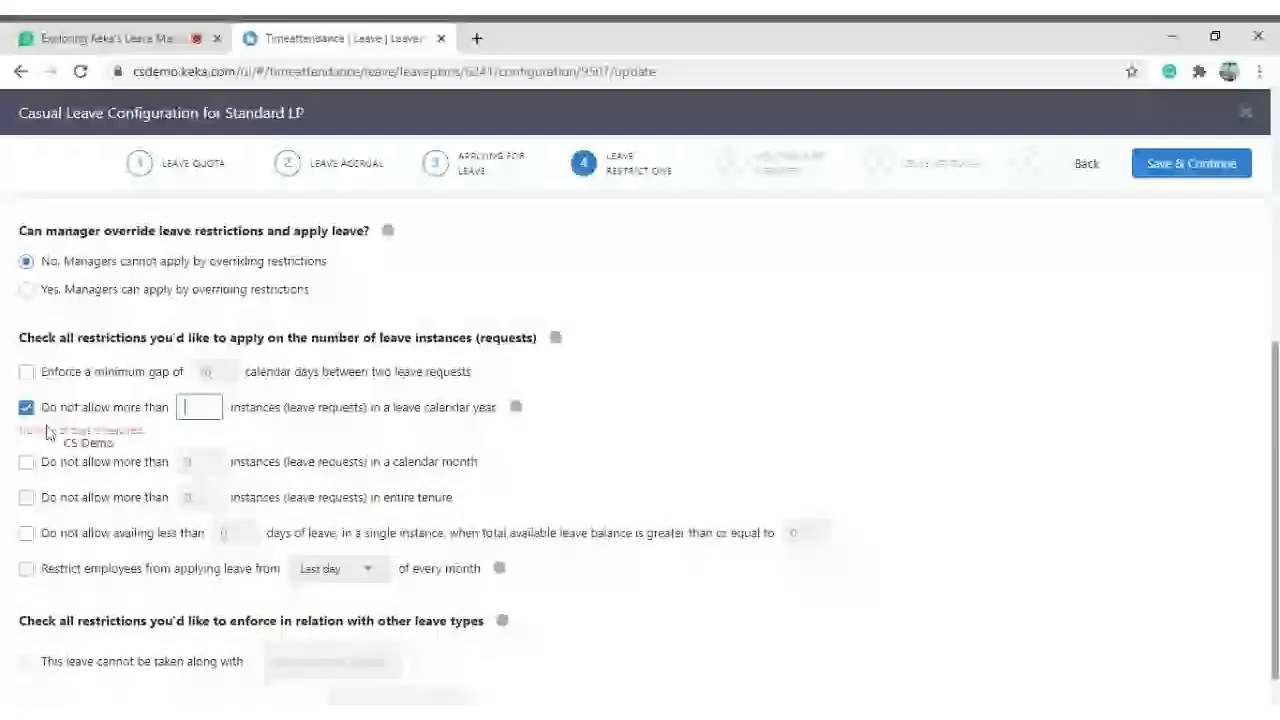
{"action": "type", "text": "10"}
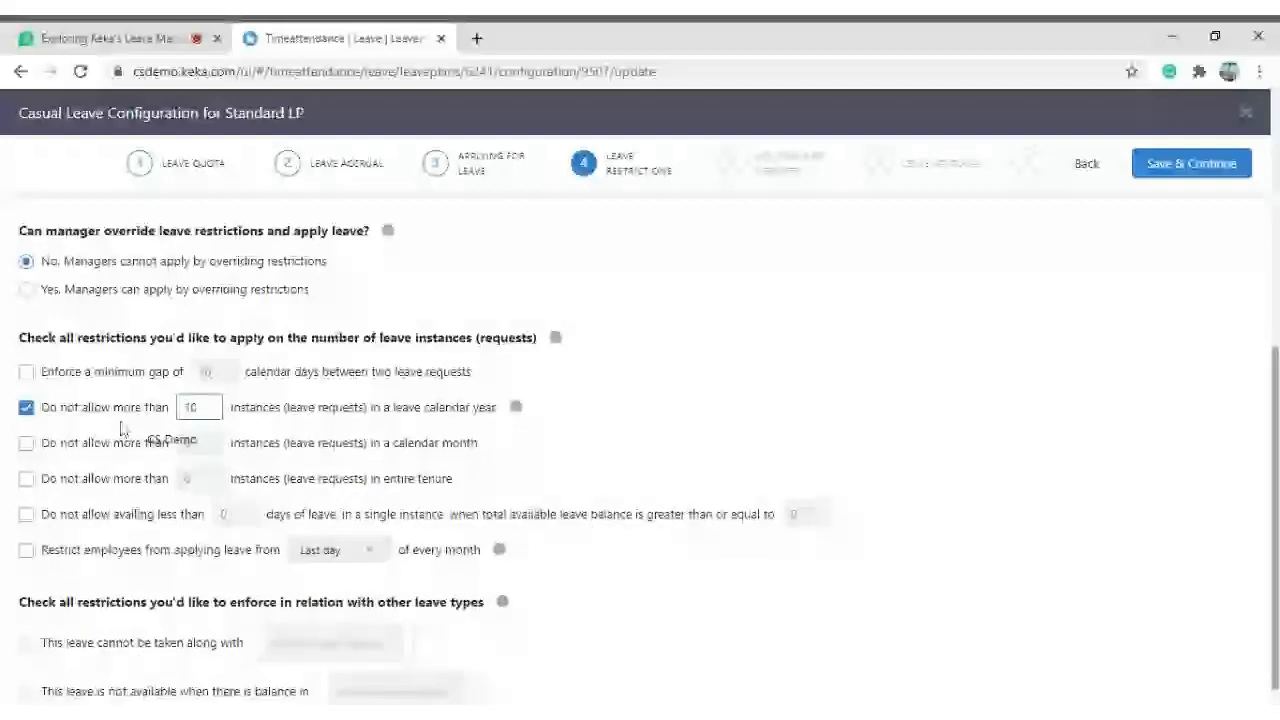
{"action": "left_click", "coordinate": [26, 407]}
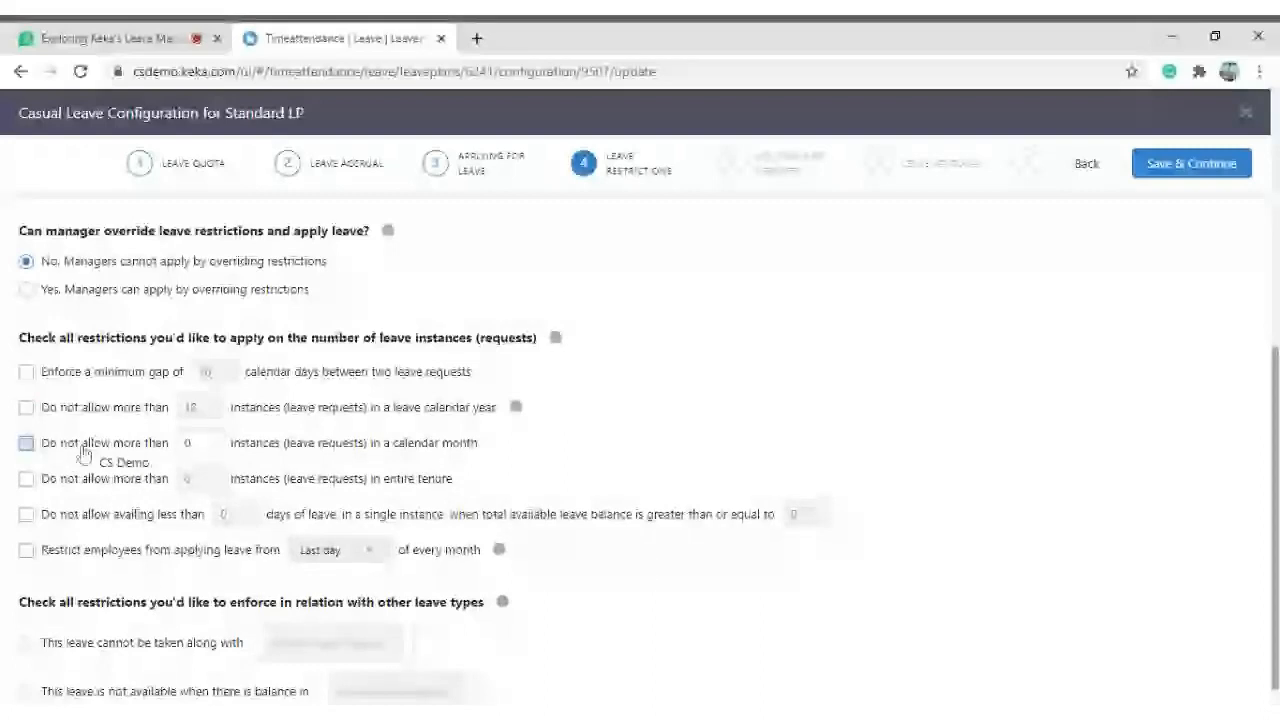
{"action": "left_click", "coordinate": [27, 447]}
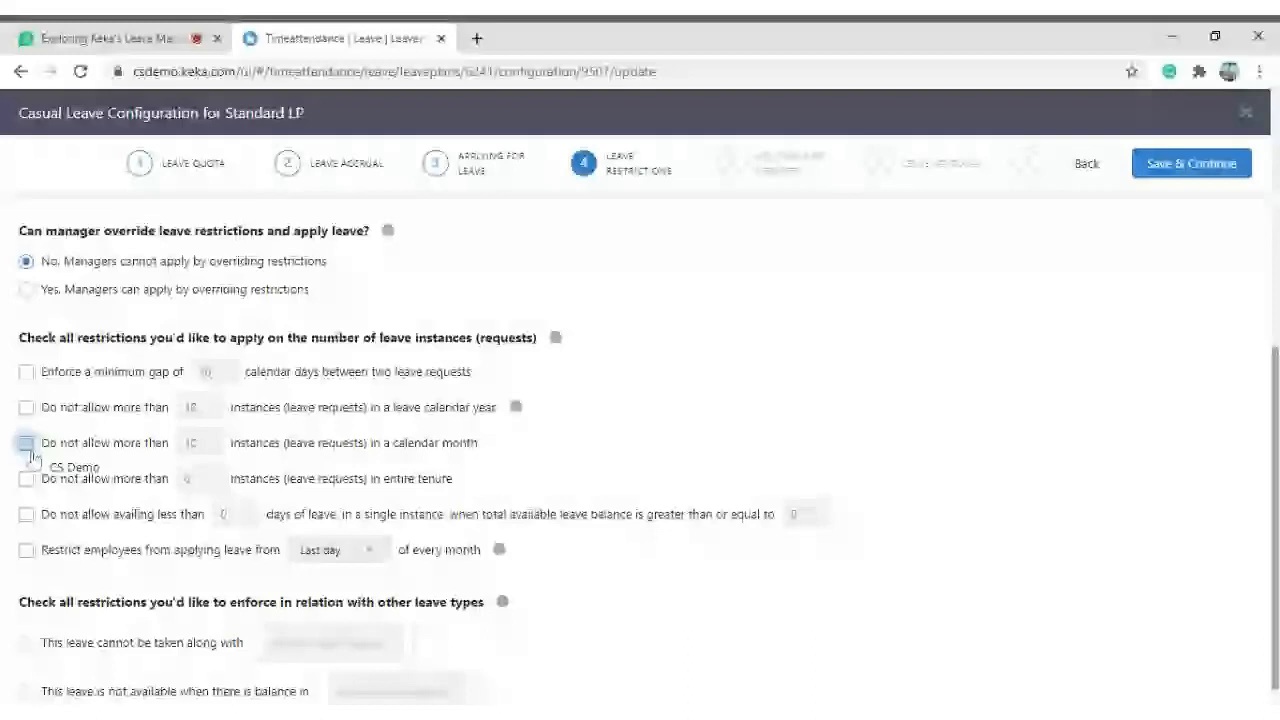
Try the restriction on the number of leave requests in the entire tenure, and disable it again.
{"action": "scroll", "coordinate": [60, 465], "scroll_direction": "down", "scroll_amount": 1}
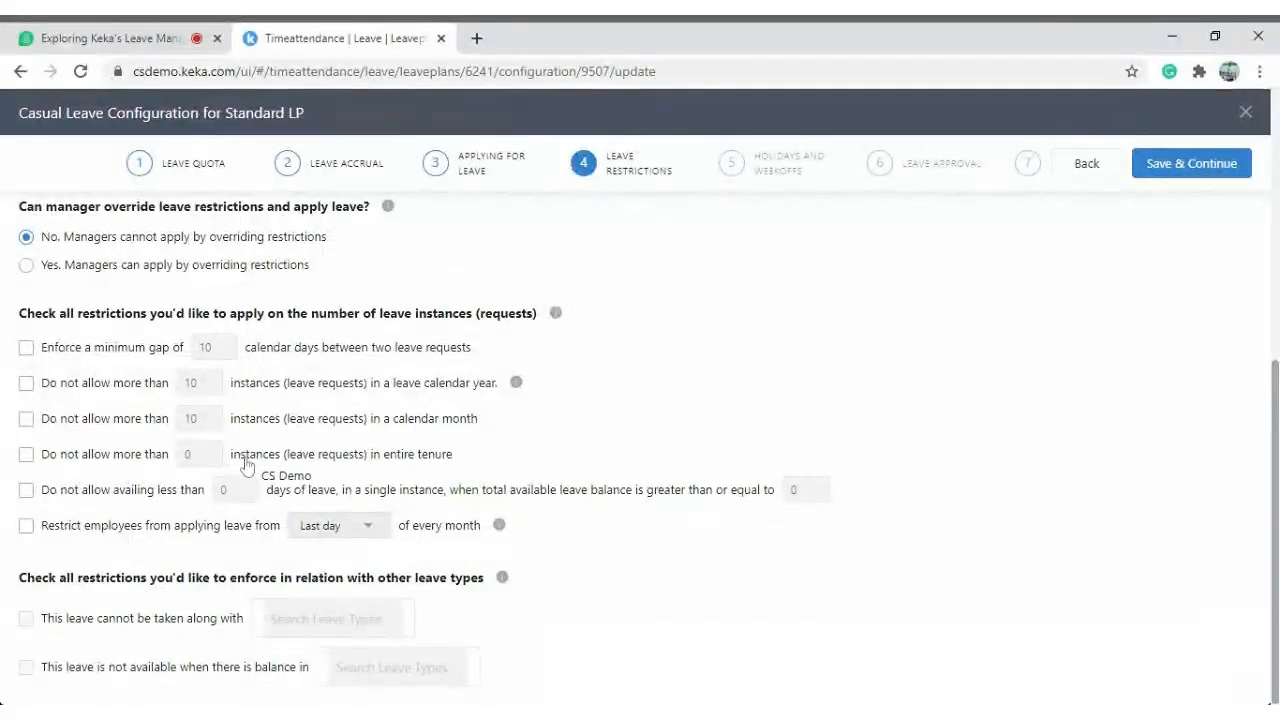
{"action": "left_click", "coordinate": [26, 454]}
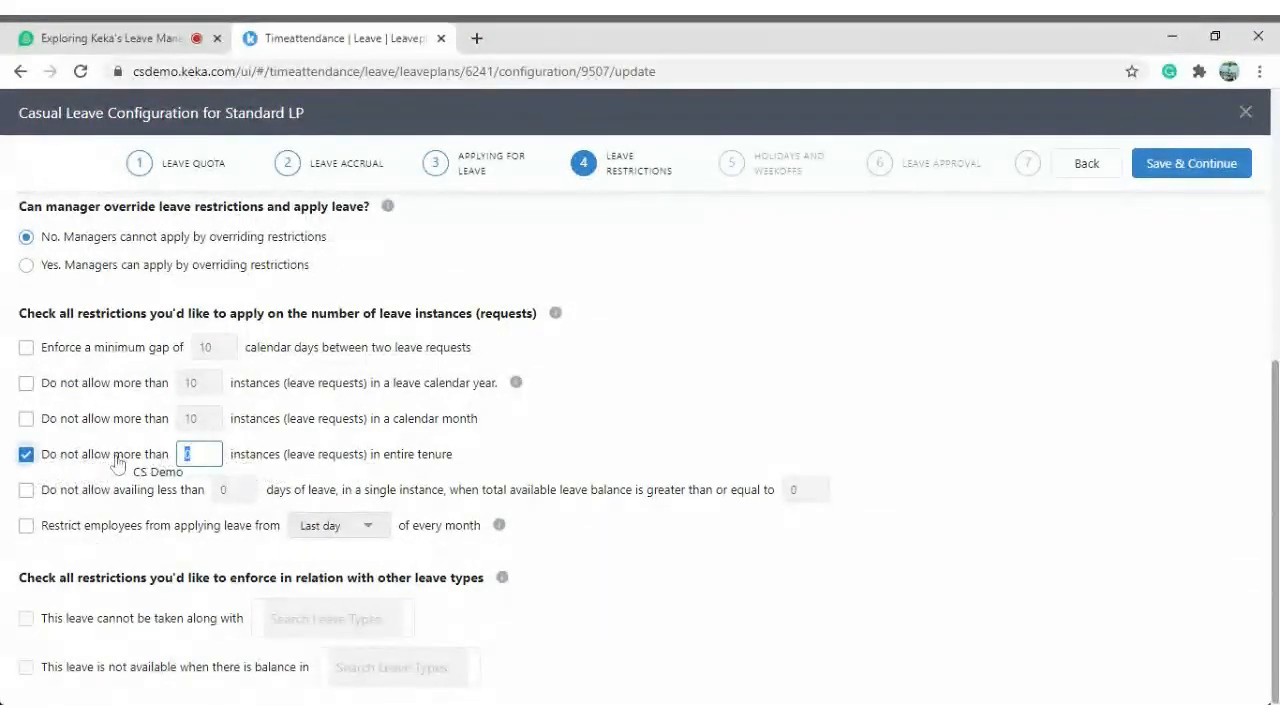
{"action": "left_click", "coordinate": [26, 454]}
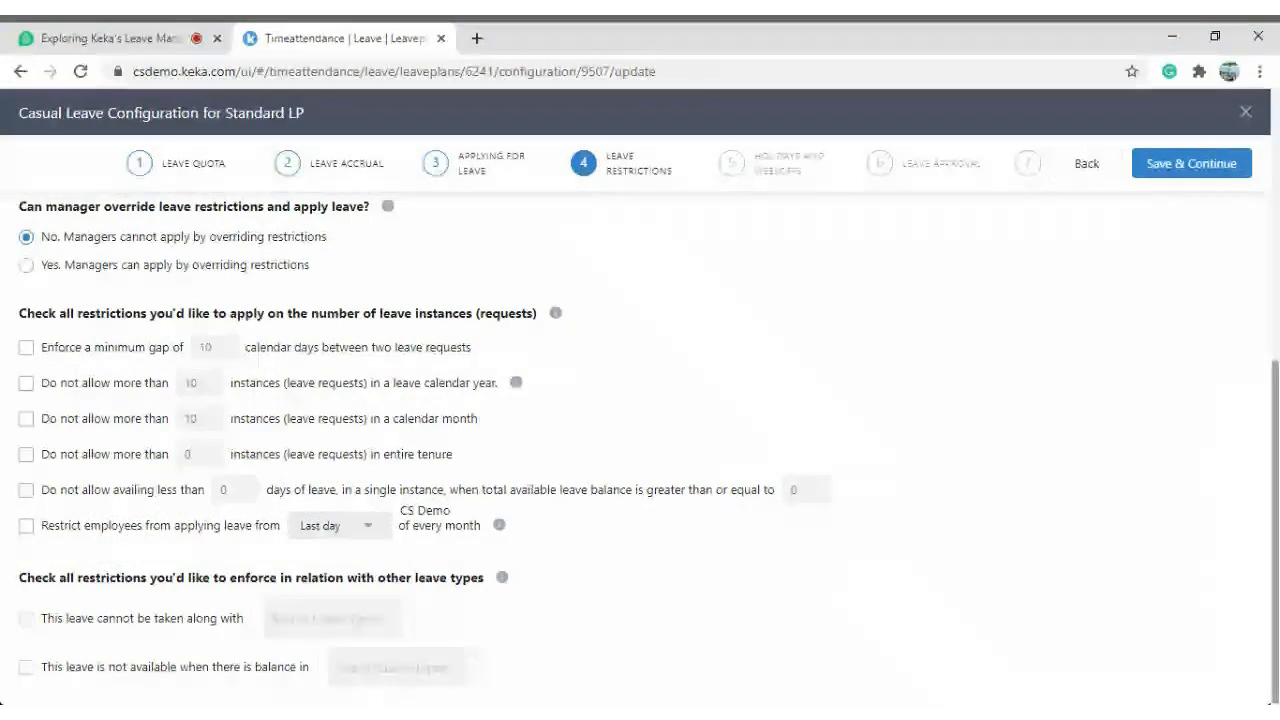
Try disallowing less than 1 day of leave per instance when the available balance is at least 18, and disable the restriction again.
{"action": "left_click", "coordinate": [80, 489]}
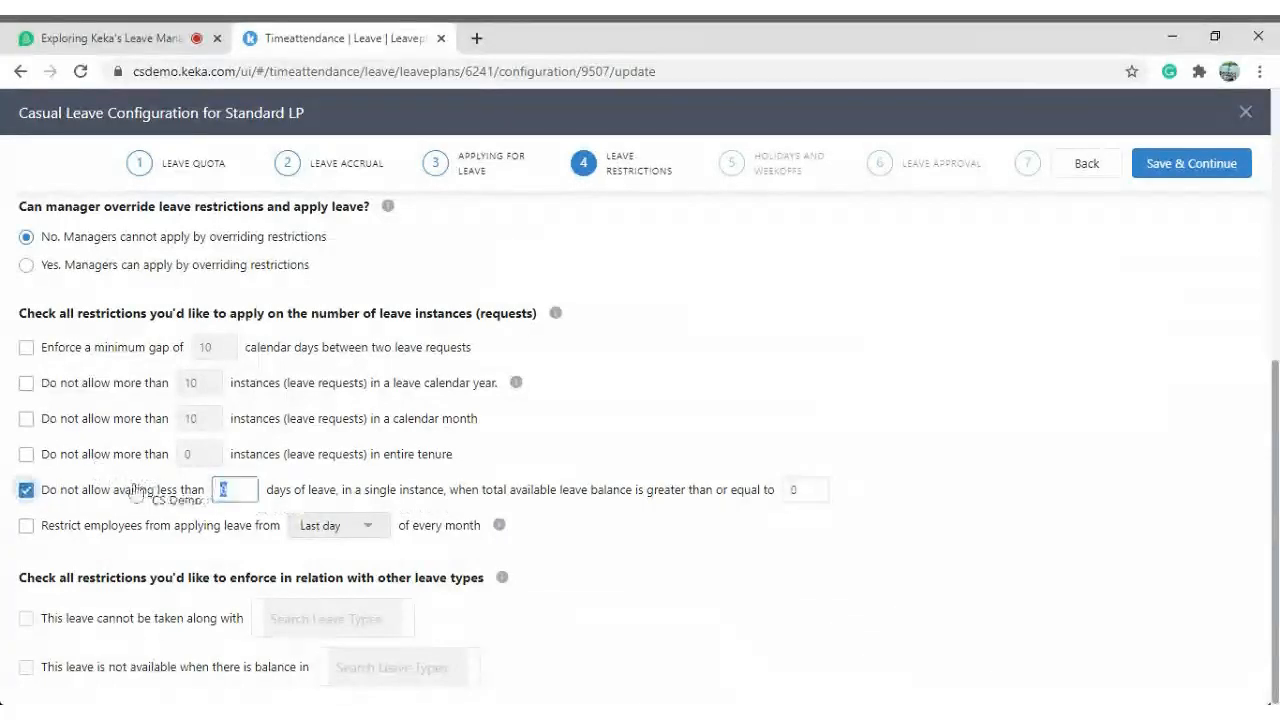
{"action": "left_click", "coordinate": [803, 489]}
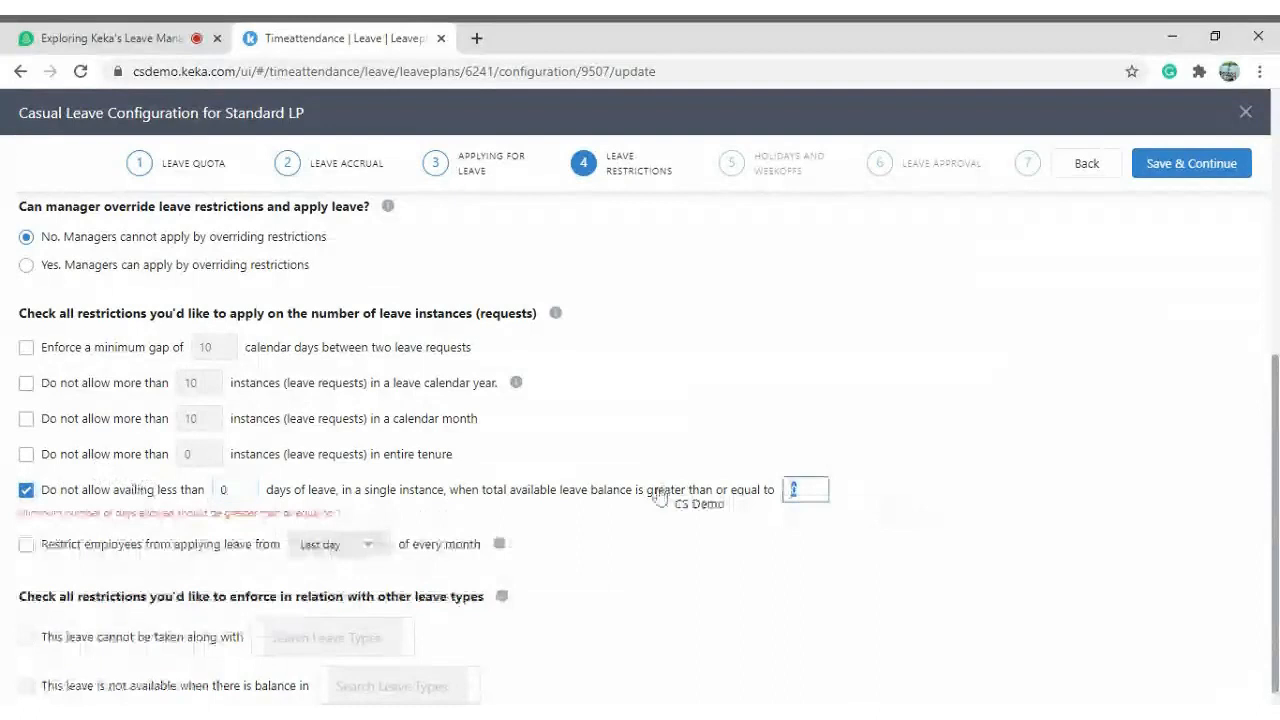
{"action": "type", "text": "18"}
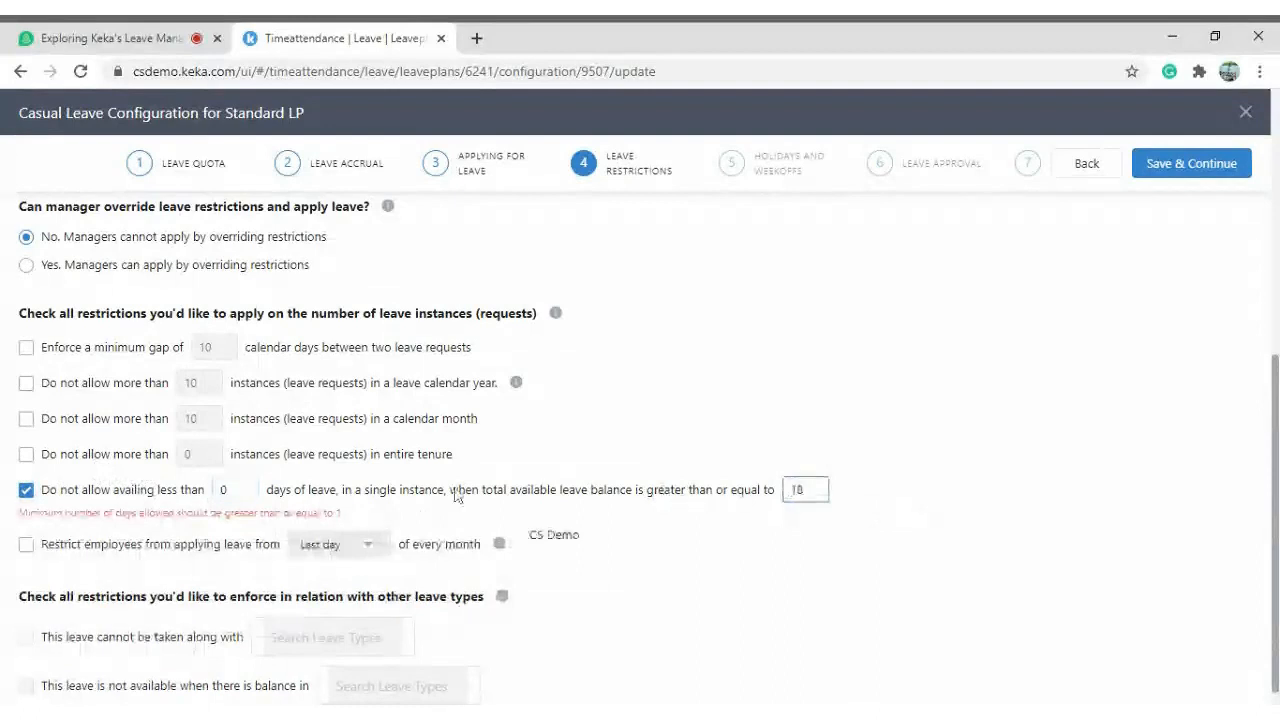
{"action": "left_click", "coordinate": [238, 489]}
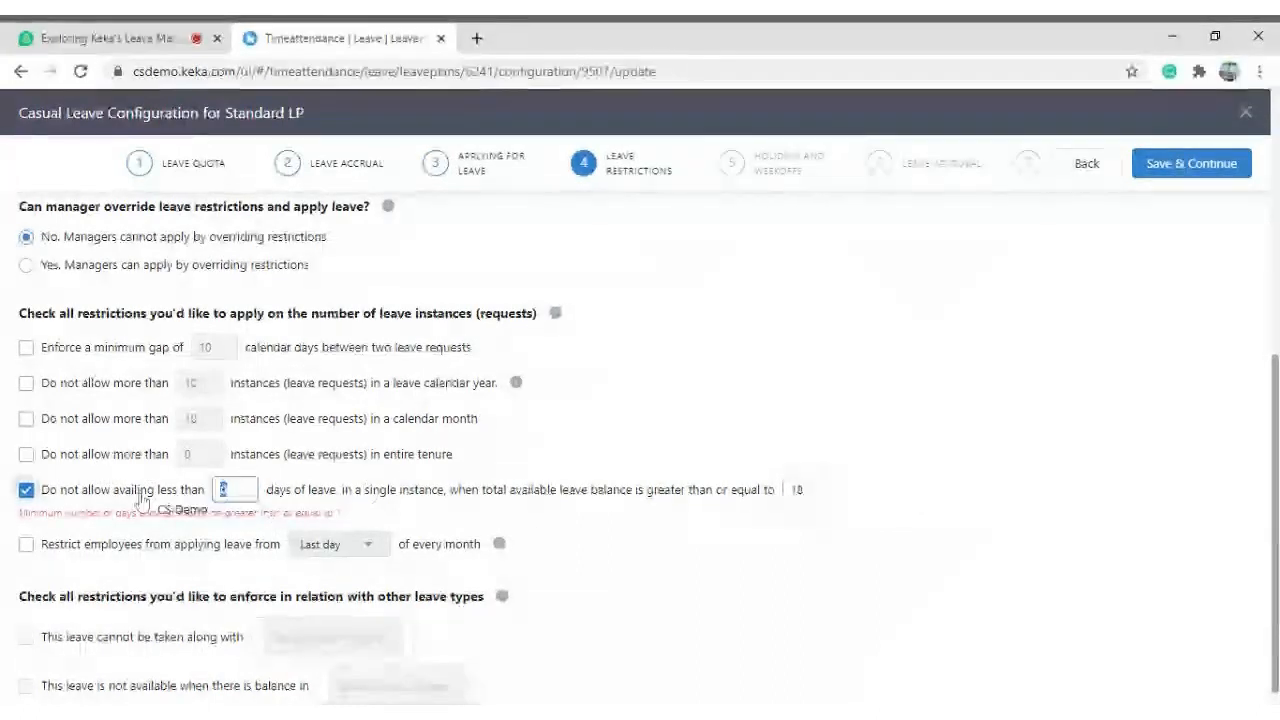
{"action": "type", "text": "0.5"}
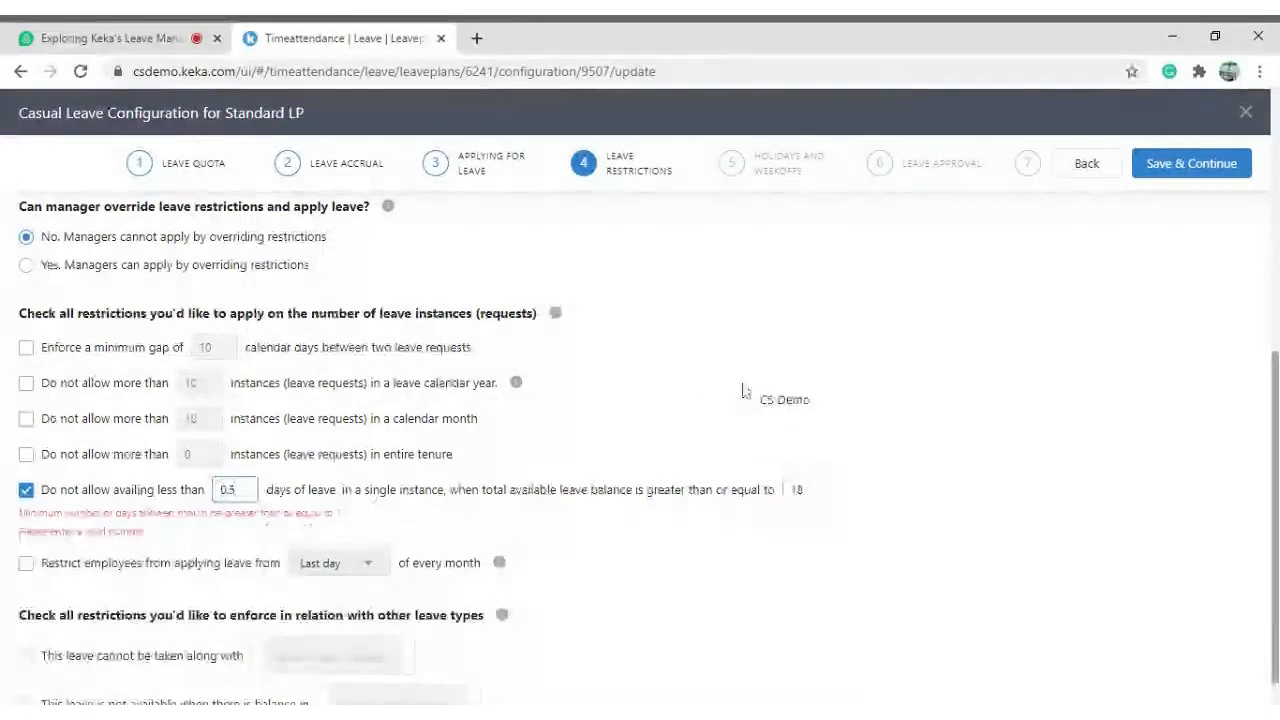
{"action": "left_click", "coordinate": [744, 394]}
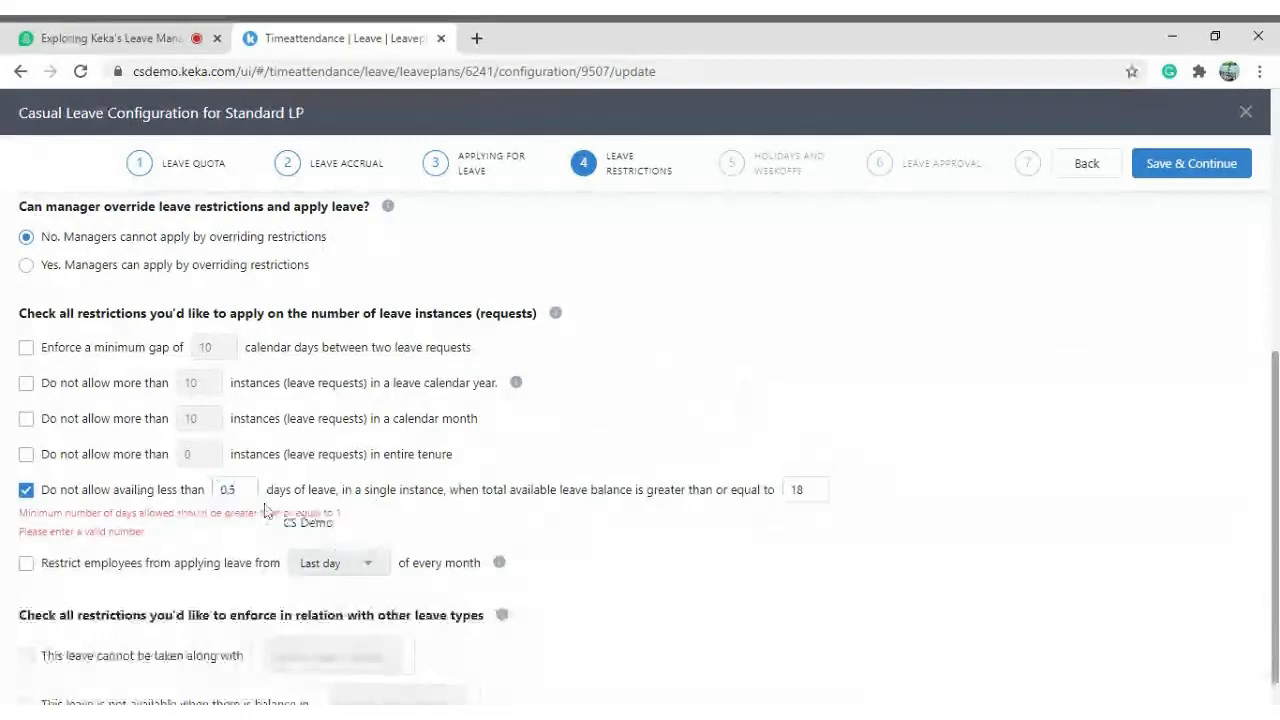
{"action": "left_click_drag", "start_coordinate": [246, 490], "coordinate": [208, 503]}
{"action": "type", "text": "1"}
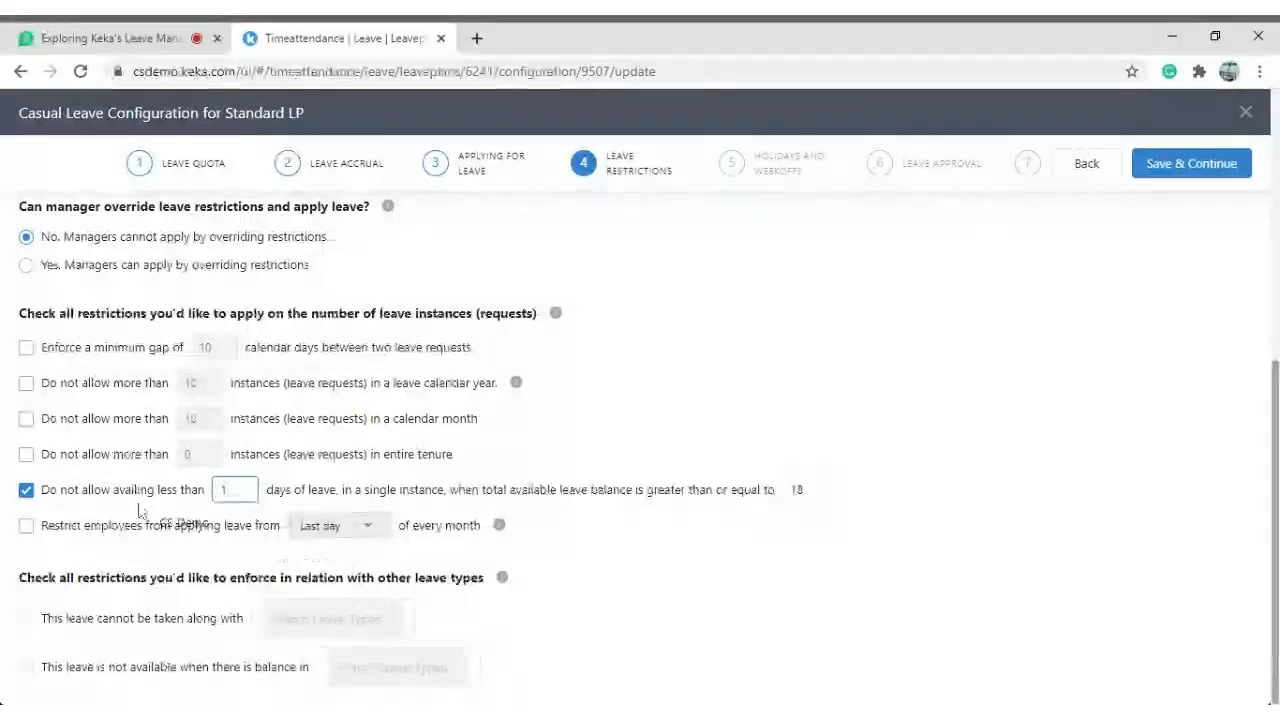
{"action": "left_click", "coordinate": [93, 495]}
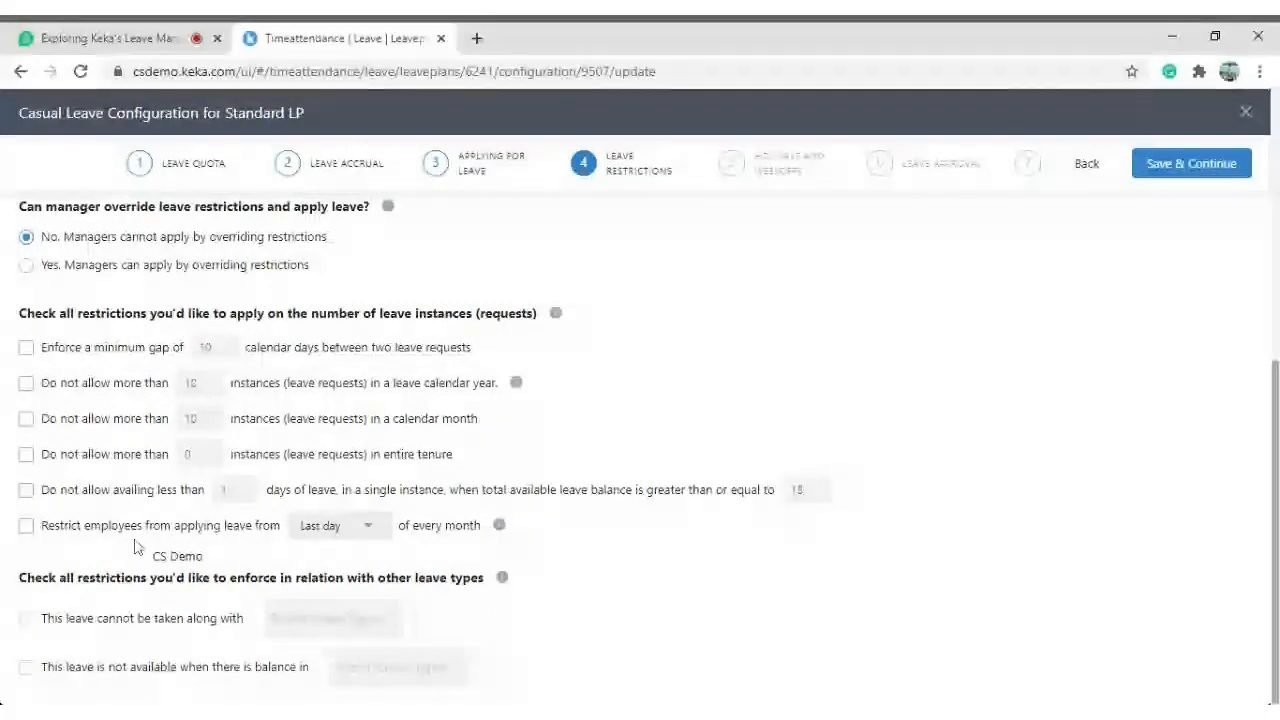
Try restricting employees from applying leave from day 26 of every month, and turn the restriction off again.
{"action": "left_click", "coordinate": [27, 528]}
{"action": "left_click", "coordinate": [378, 528]}
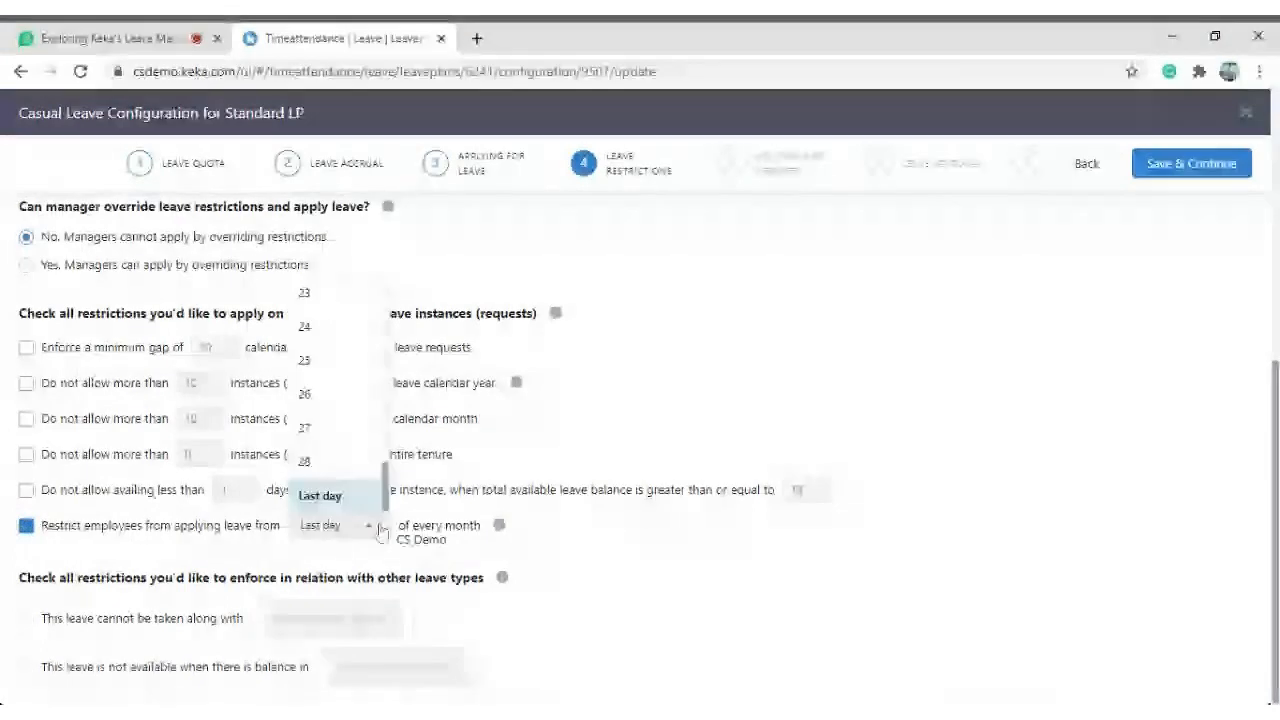
{"action": "left_click", "coordinate": [305, 394]}
{"action": "left_click", "coordinate": [270, 532]}
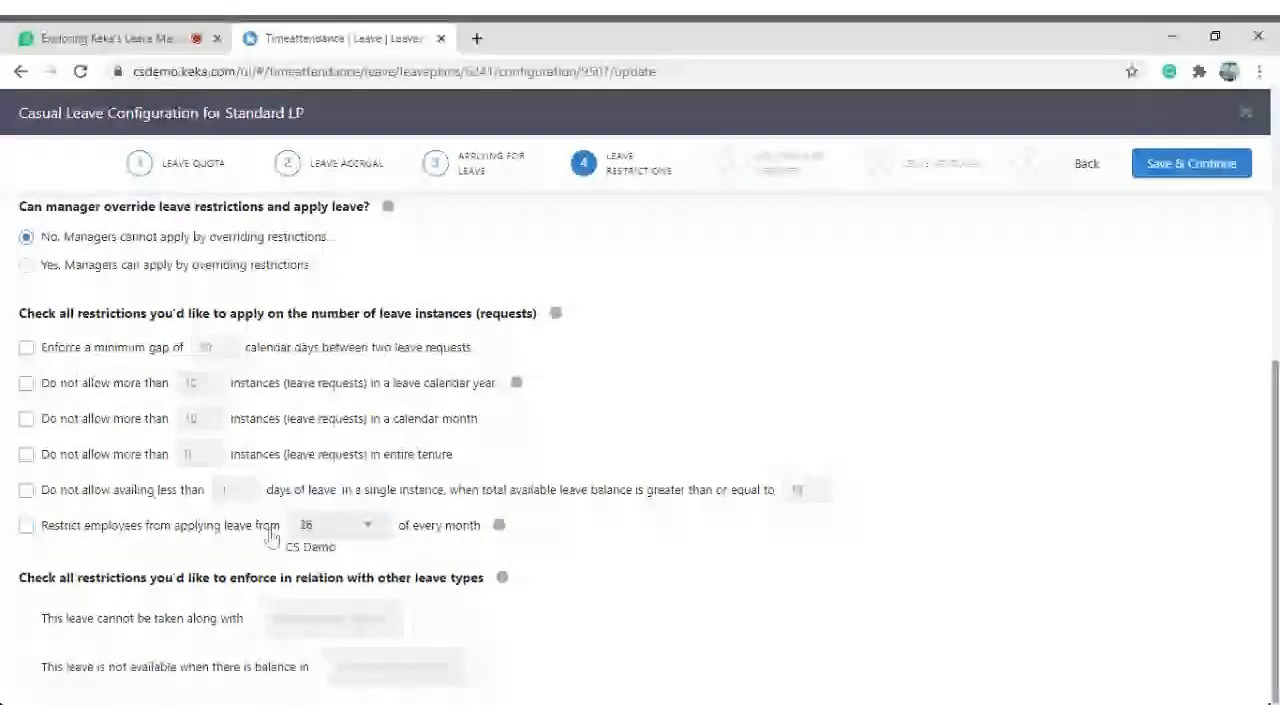
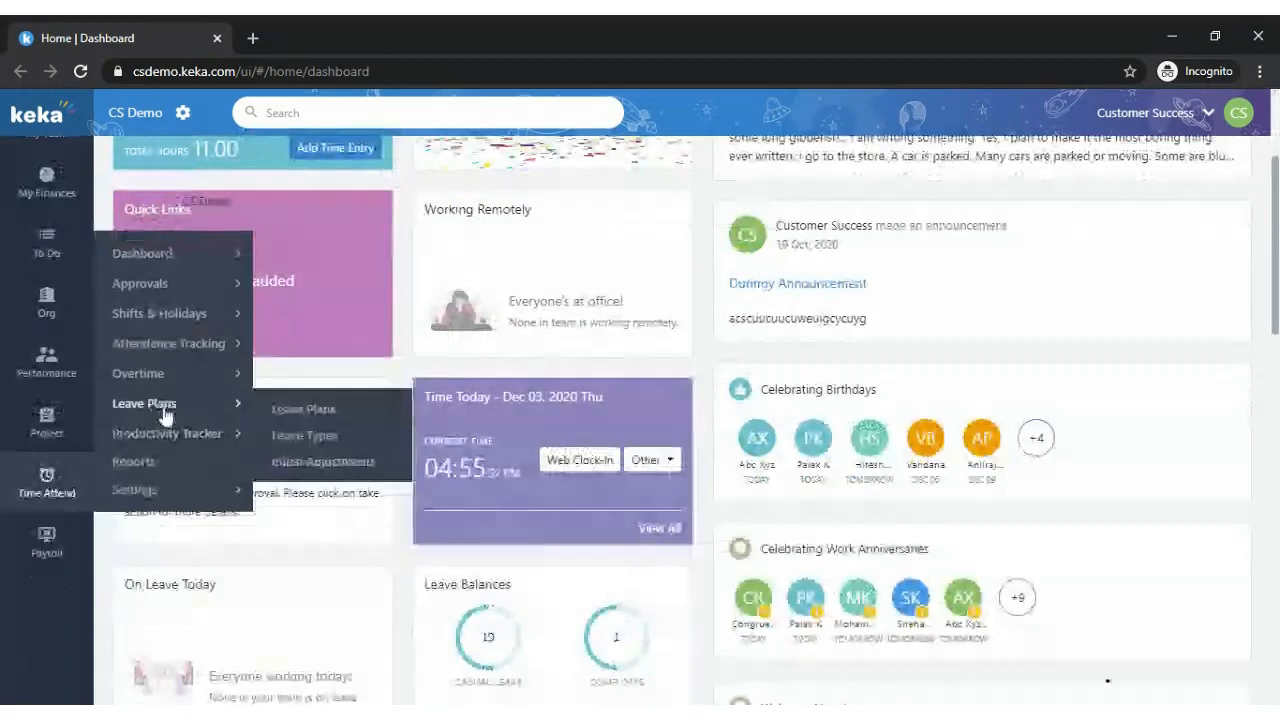
Find the Standard LP plan among the leave plans and open the setup of its Casual Leave.
{"action": "left_click", "coordinate": [166, 414]}
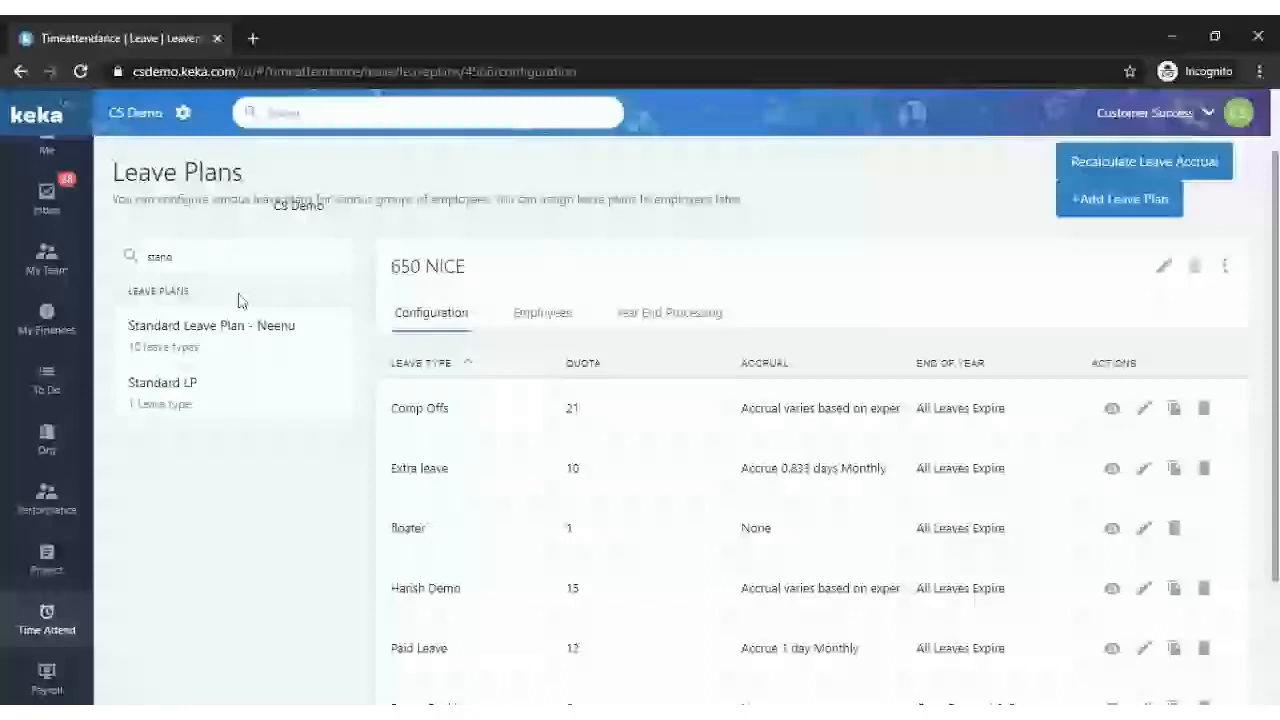
{"action": "left_click", "coordinate": [196, 400]}
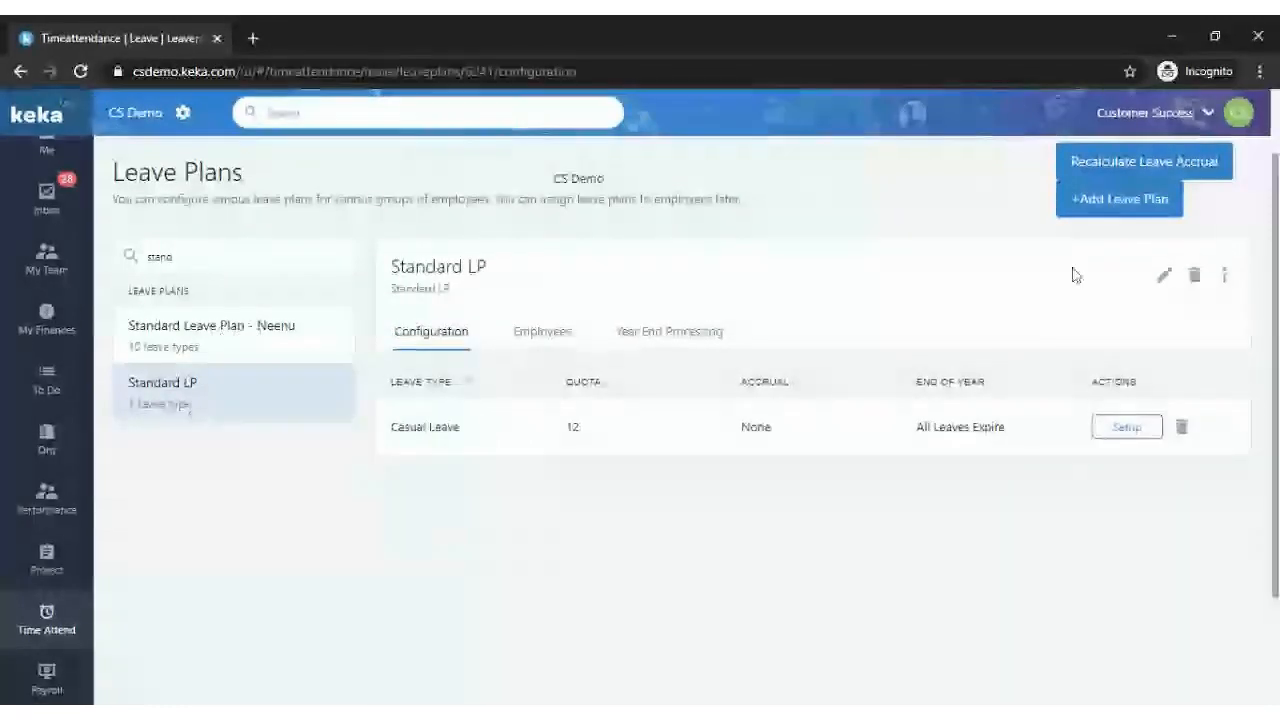
{"action": "left_click", "coordinate": [1126, 427]}
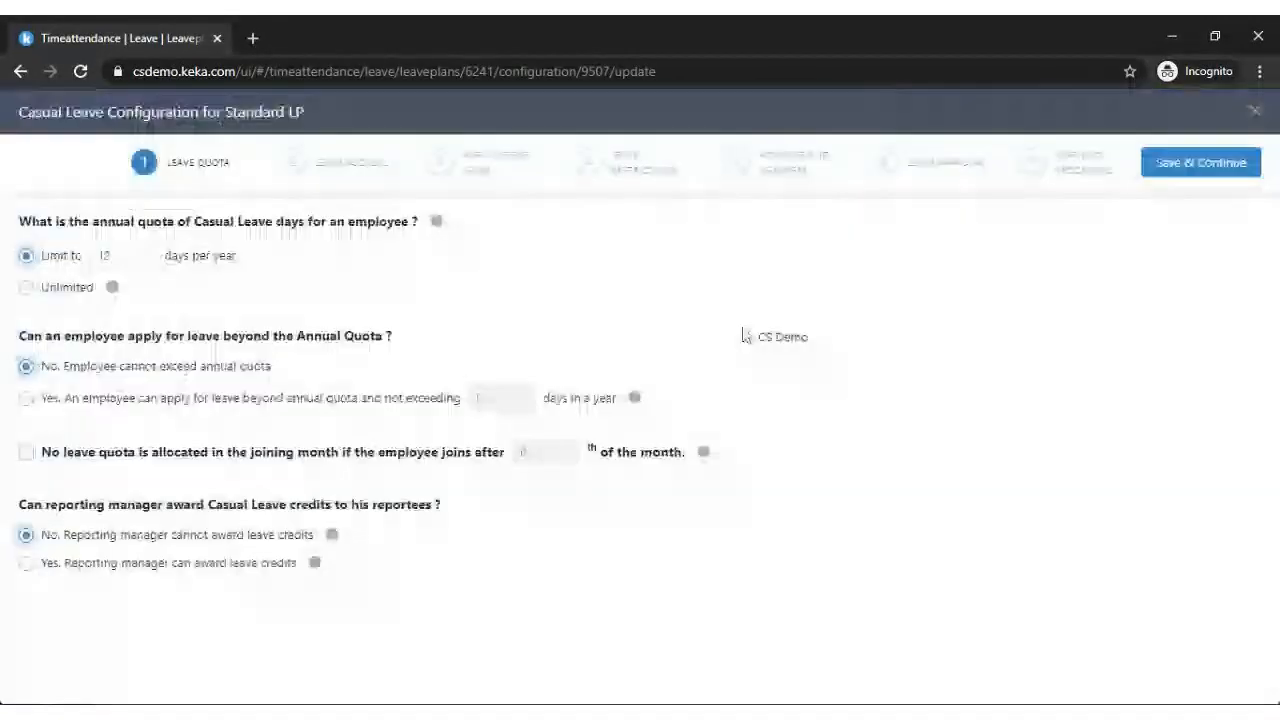
Save the leave quota, accrual, application and restriction stages as they are and proceed to Holidays and Weekoffs.
{"action": "left_click", "coordinate": [1230, 164]}
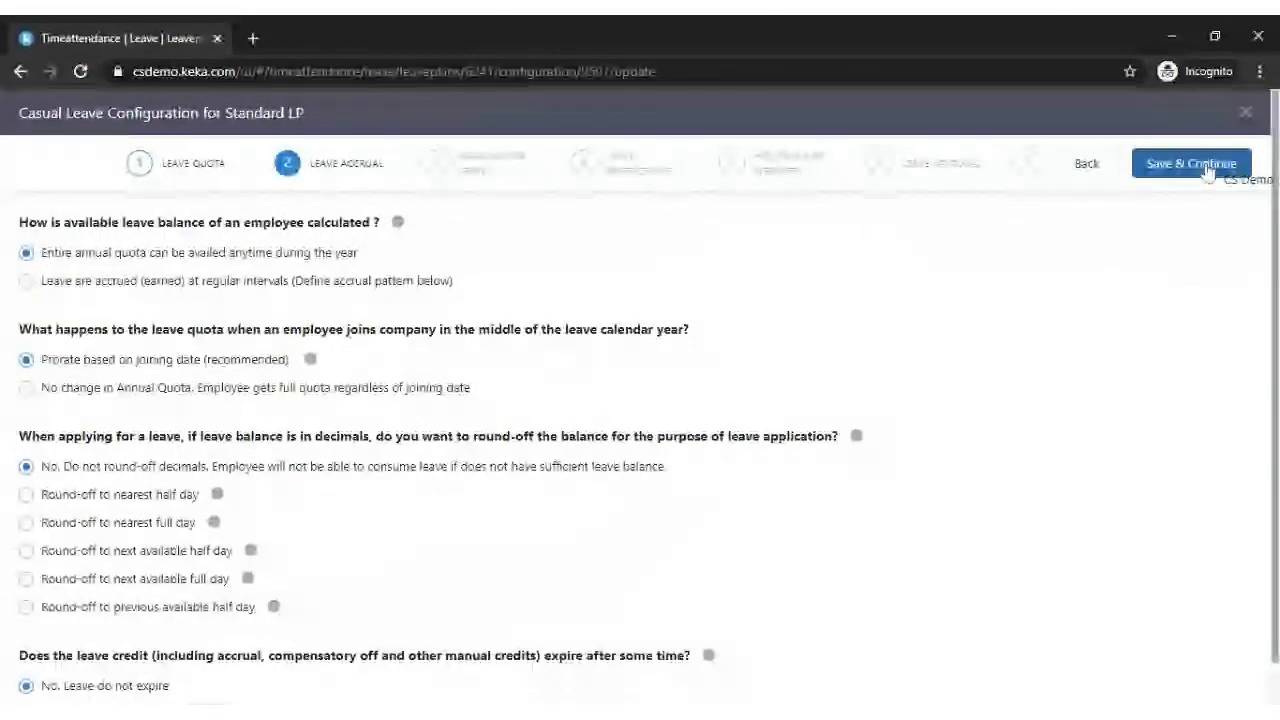
{"action": "left_click", "coordinate": [1208, 168]}
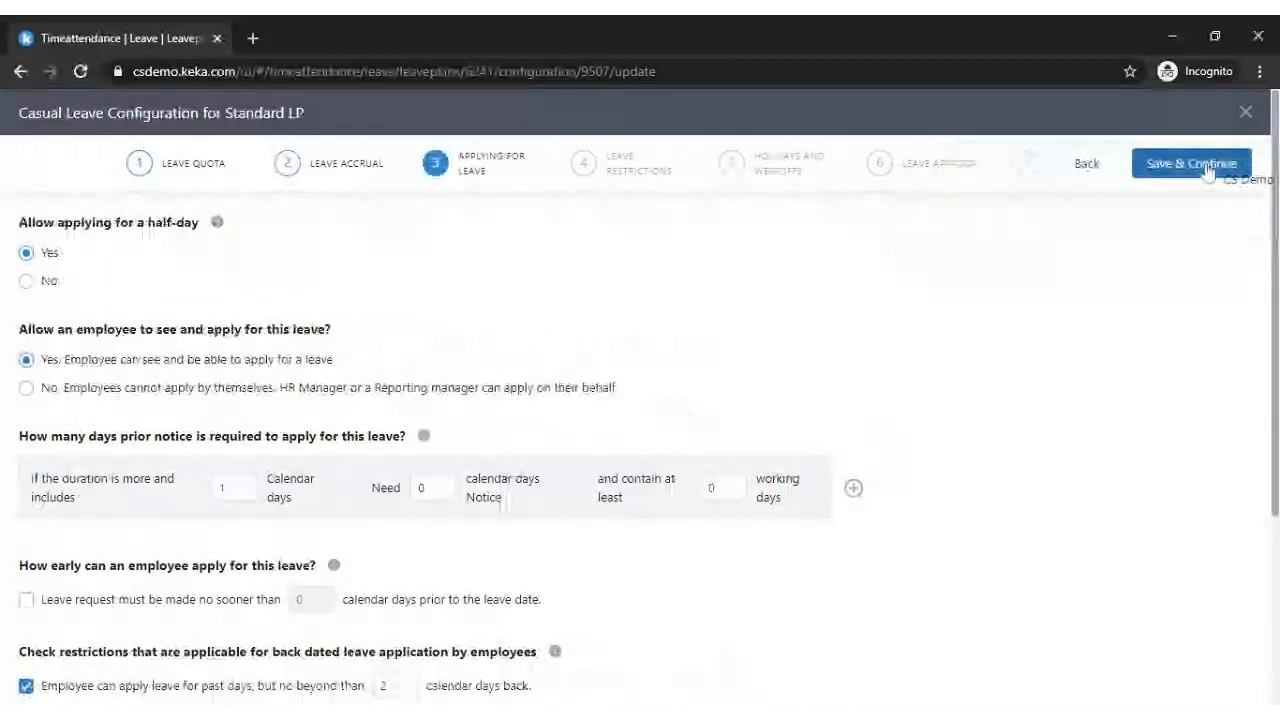
{"action": "left_click", "coordinate": [1208, 168]}
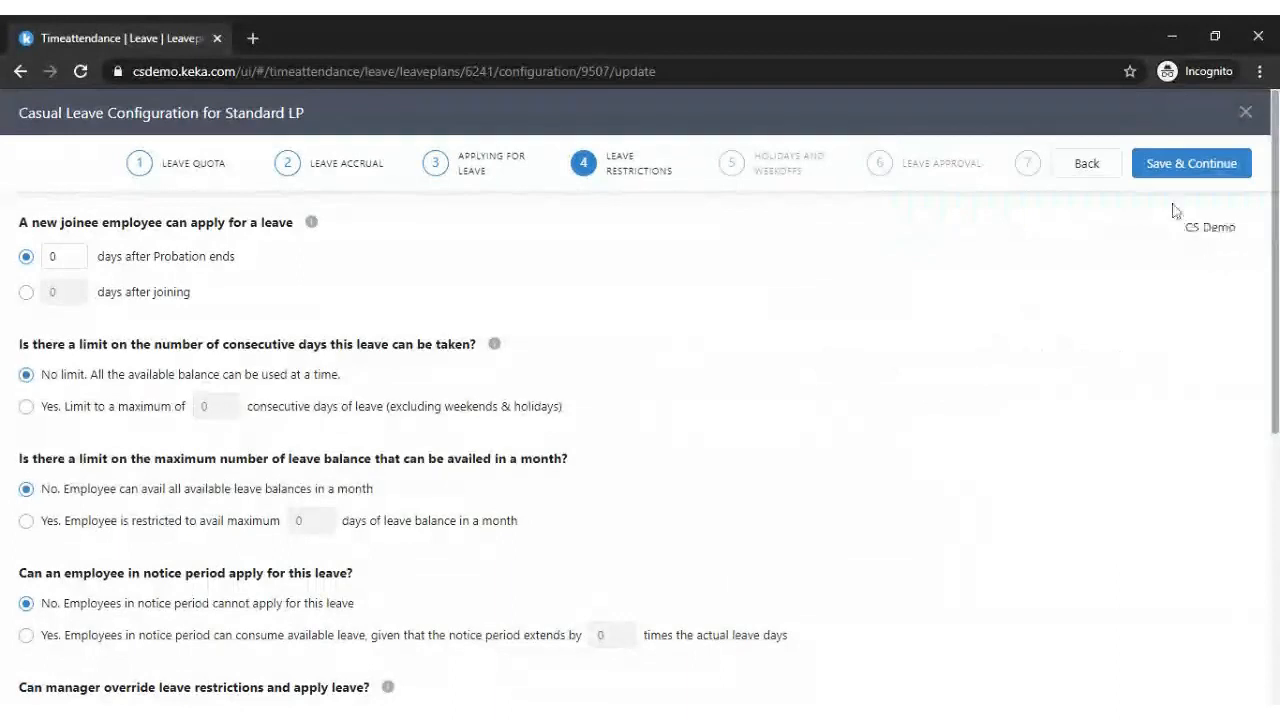
{"action": "left_click", "coordinate": [1213, 168]}
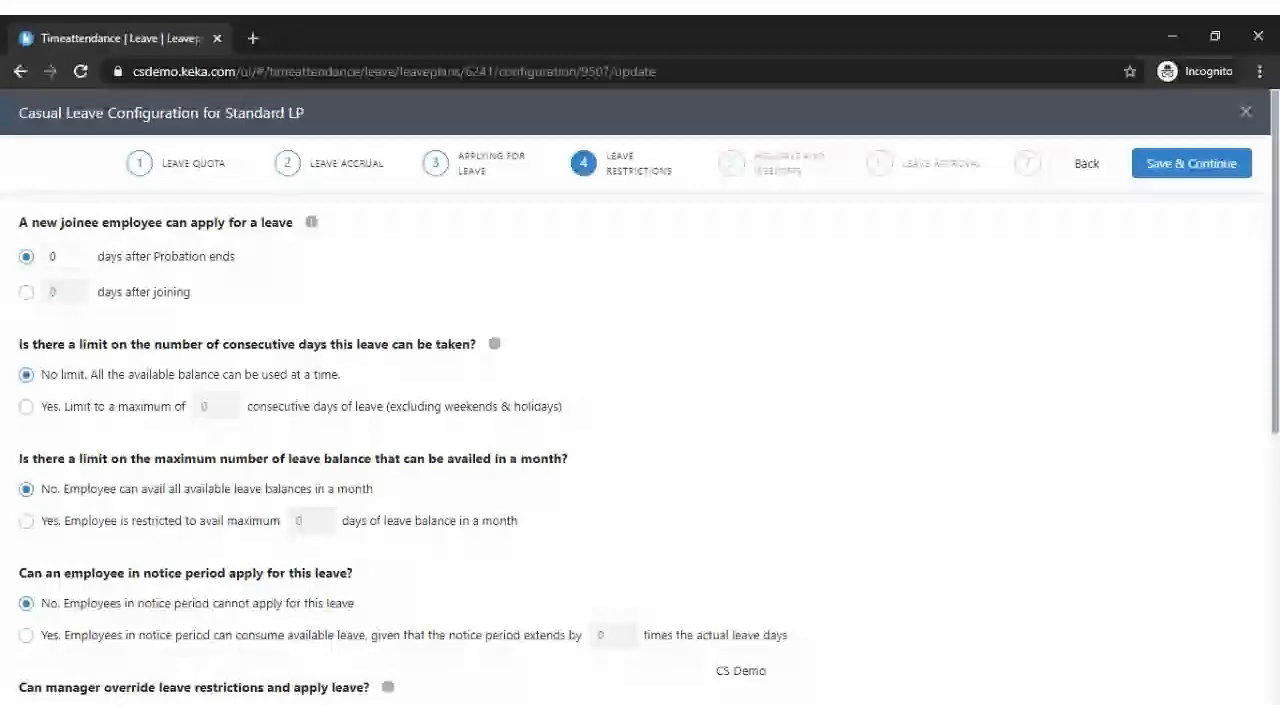
{"action": "left_click", "coordinate": [1208, 170]}
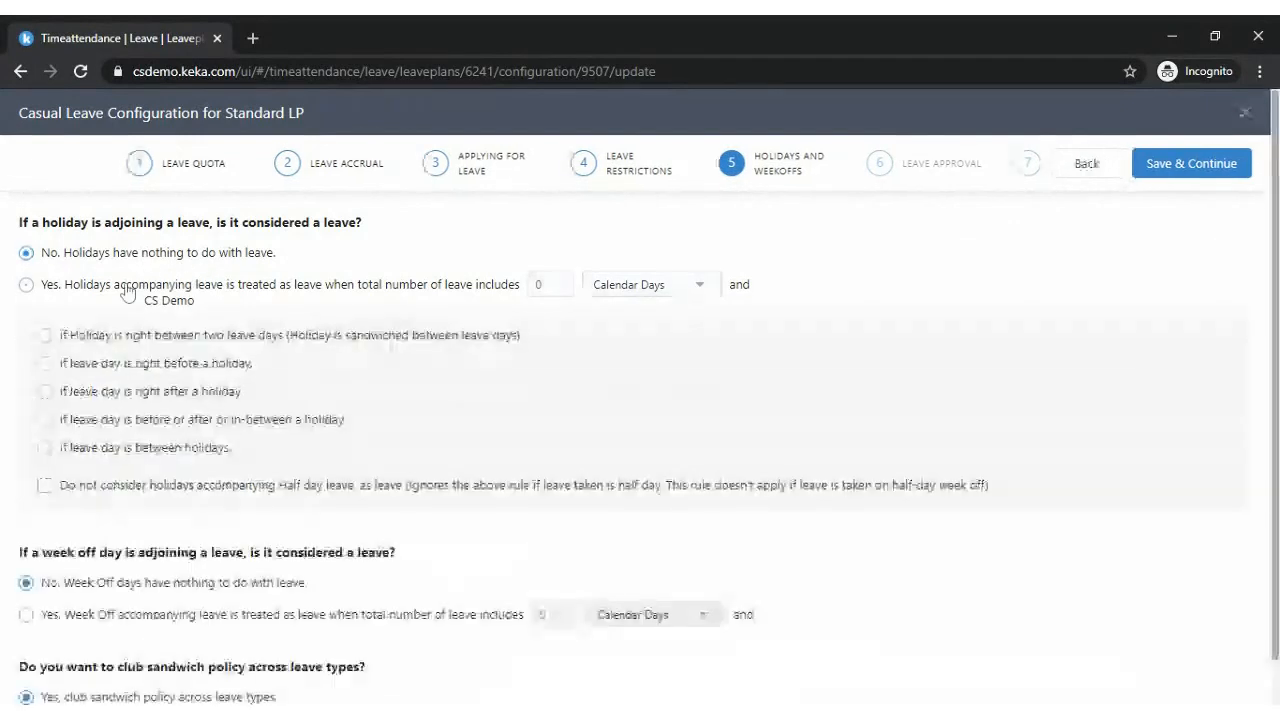
Treat holidays accompanying leave as leave when the total number of leave includes 1 calendar day.
{"action": "left_click", "coordinate": [127, 291]}
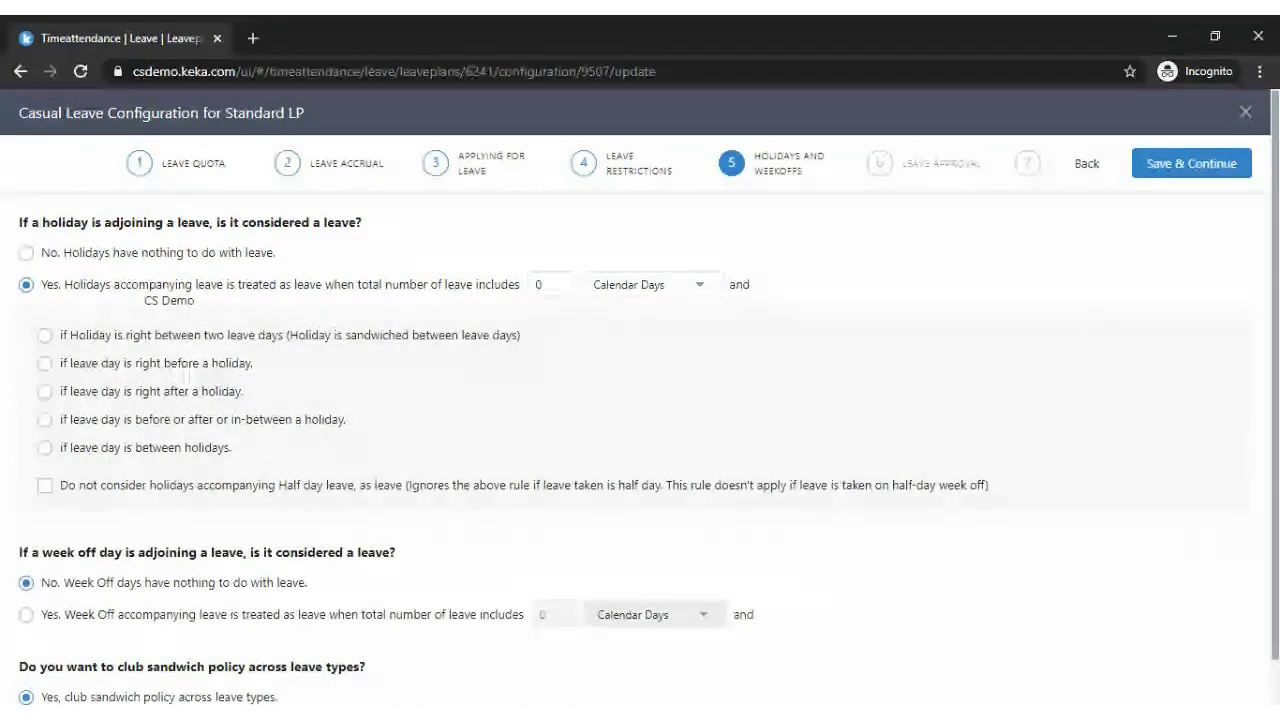
{"action": "left_click", "coordinate": [106, 256]}
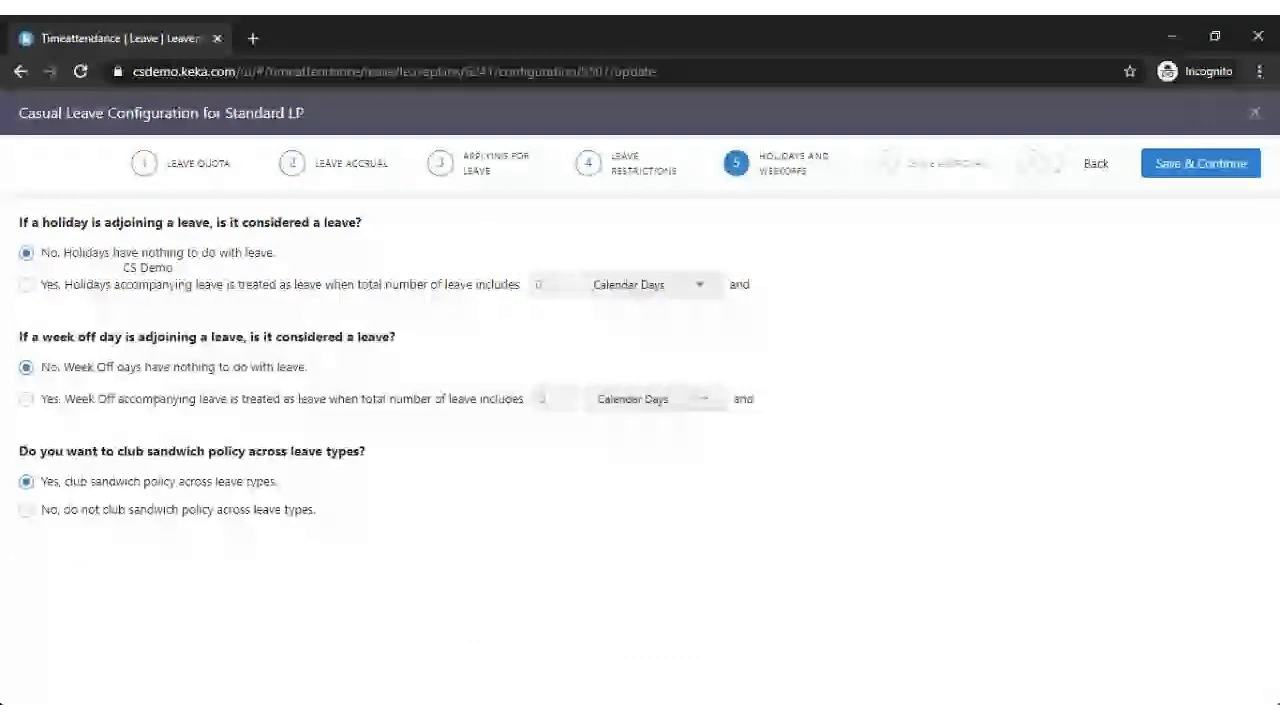
{"action": "left_click", "coordinate": [102, 286]}
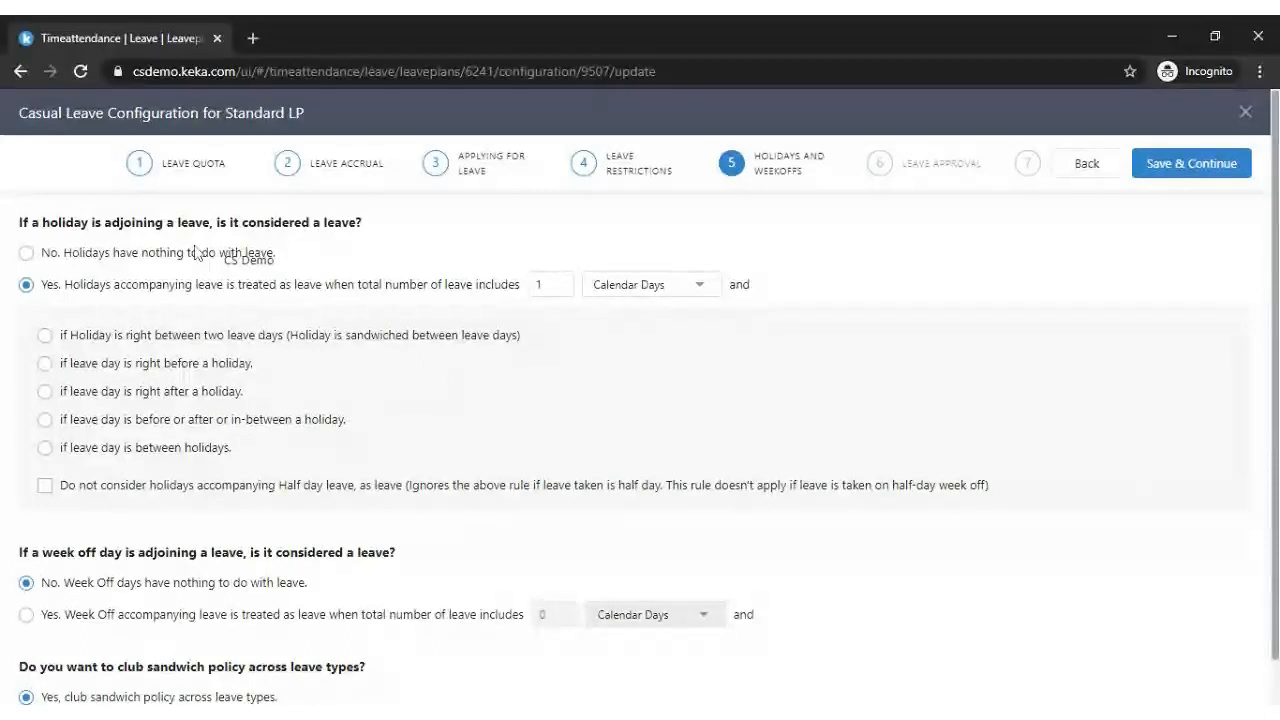
Go through the adjoining-holiday conditions and settle on counting a holiday that falls right between two leave days.
{"action": "left_click", "coordinate": [66, 341]}
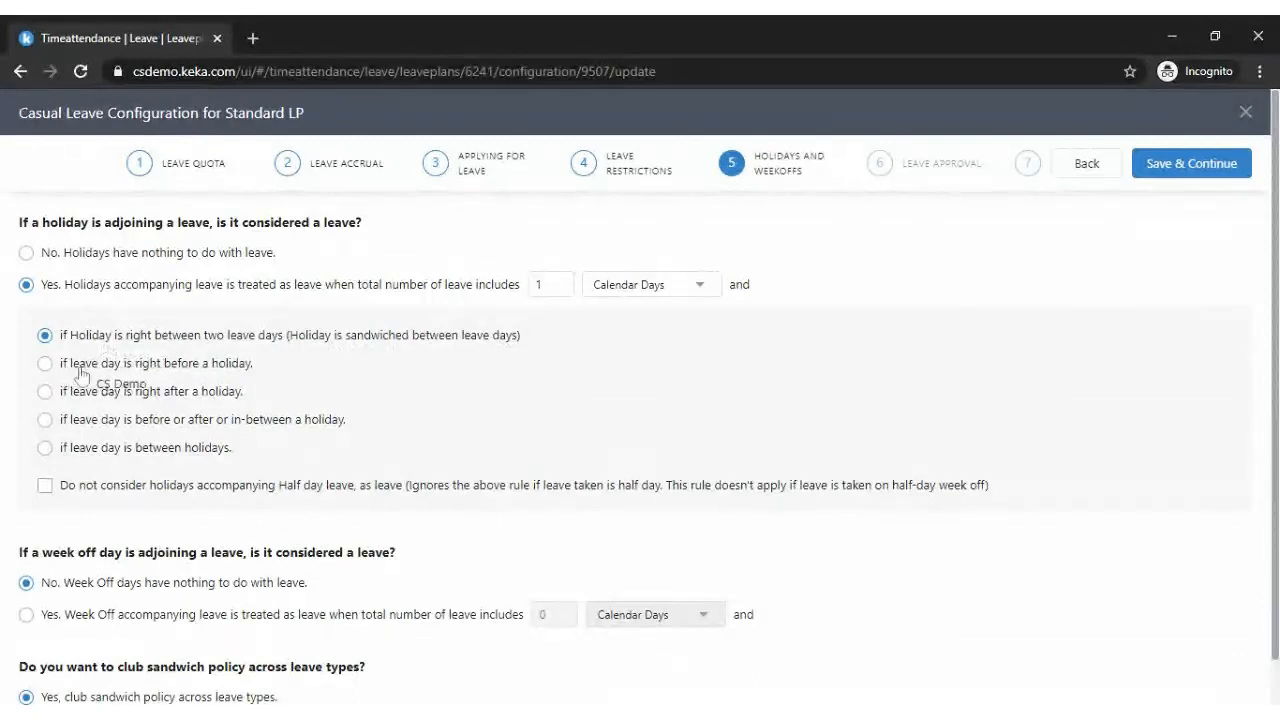
{"action": "left_click", "coordinate": [84, 370]}
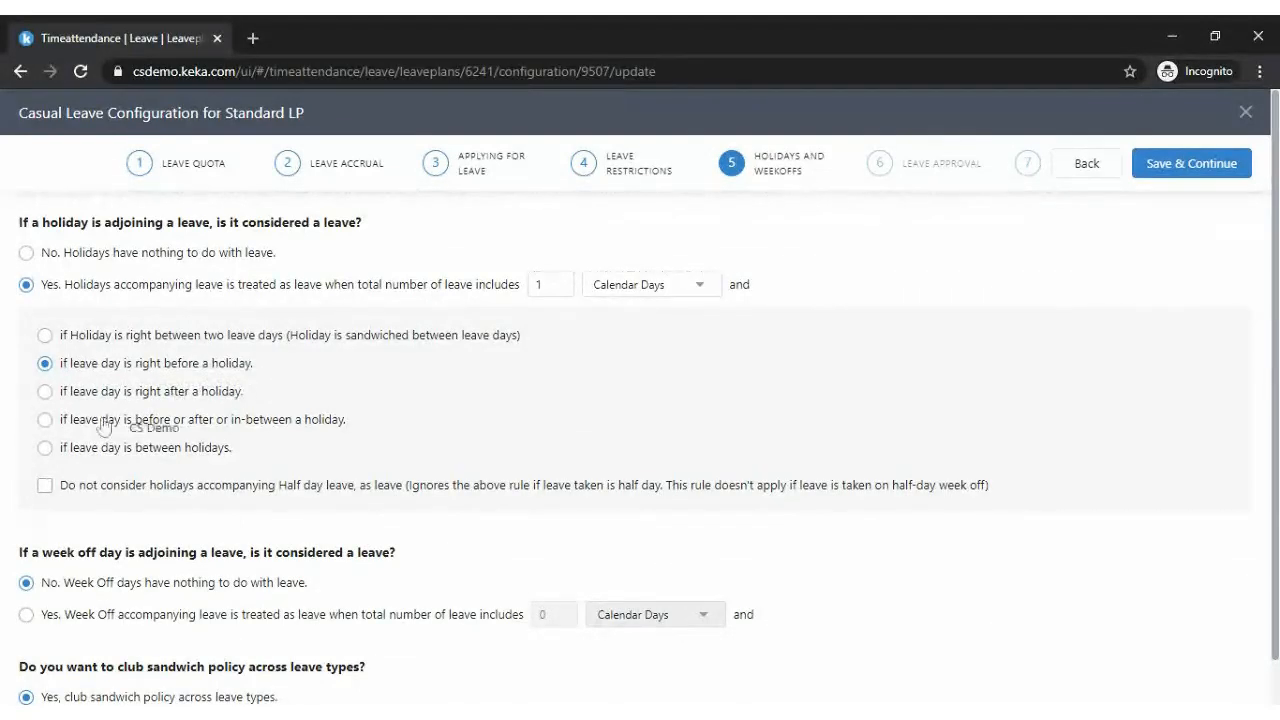
{"action": "left_click", "coordinate": [75, 399]}
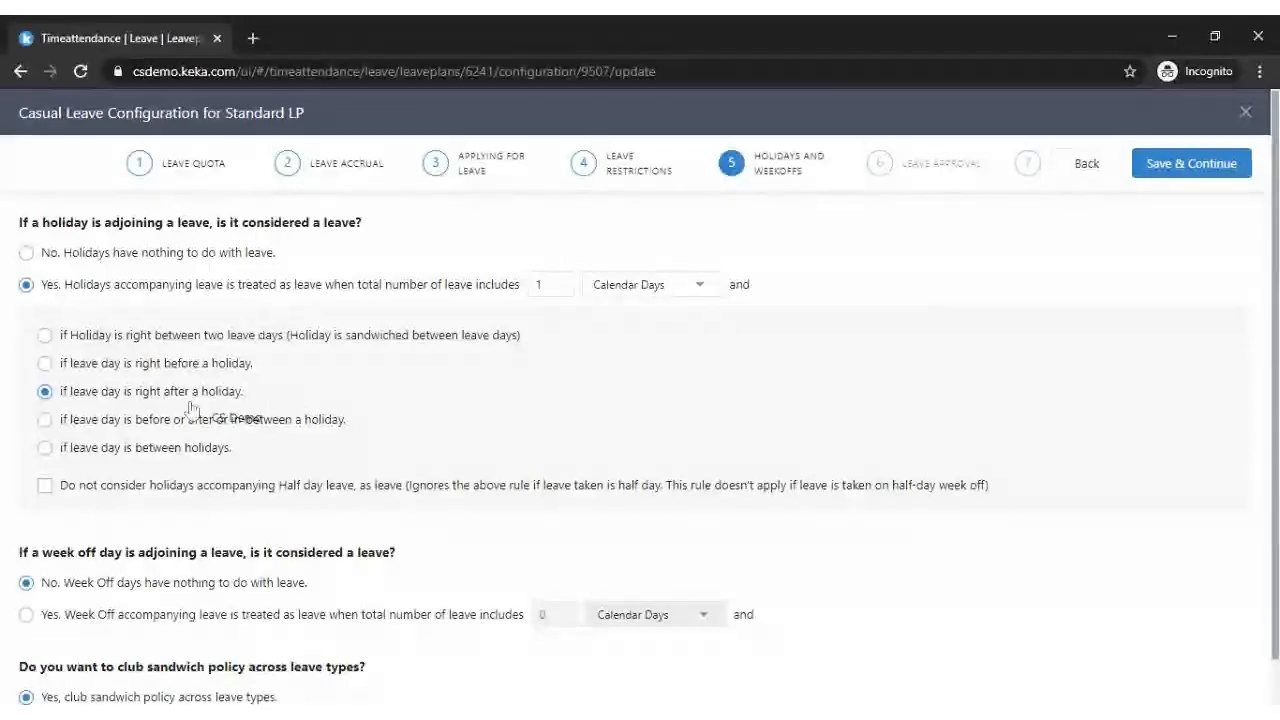
{"action": "left_click", "coordinate": [88, 428]}
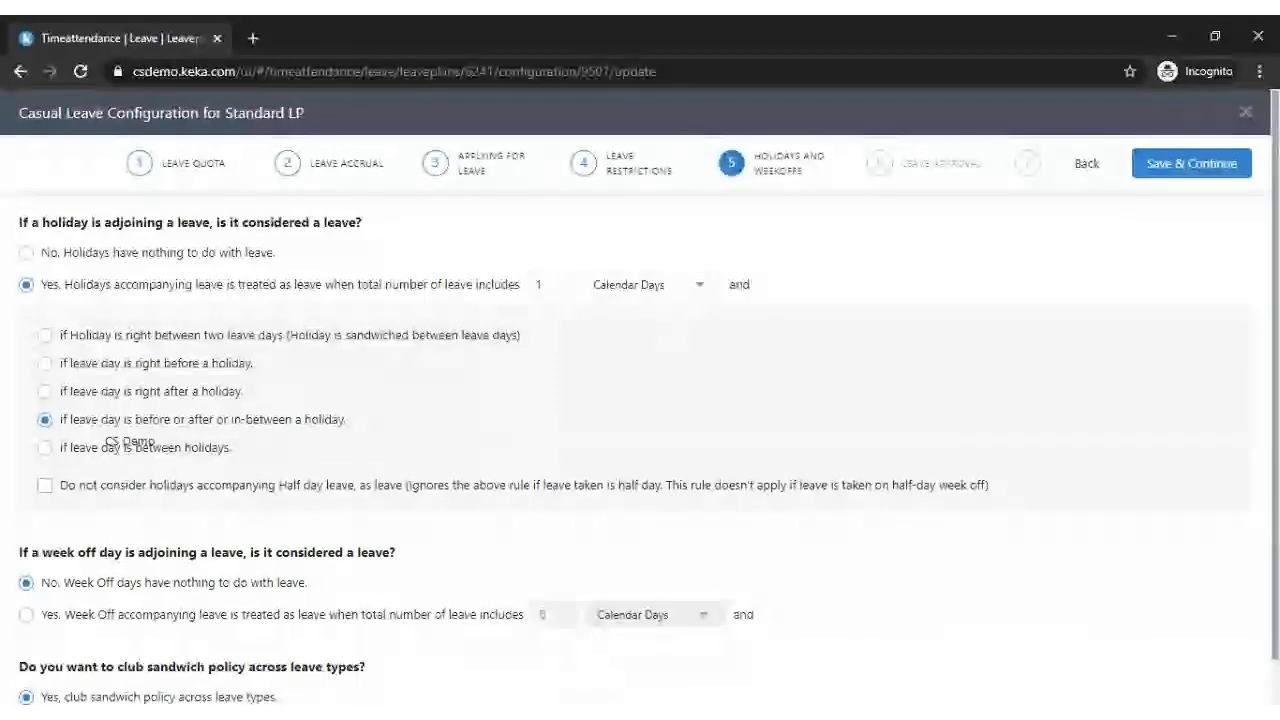
{"action": "left_click", "coordinate": [77, 459]}
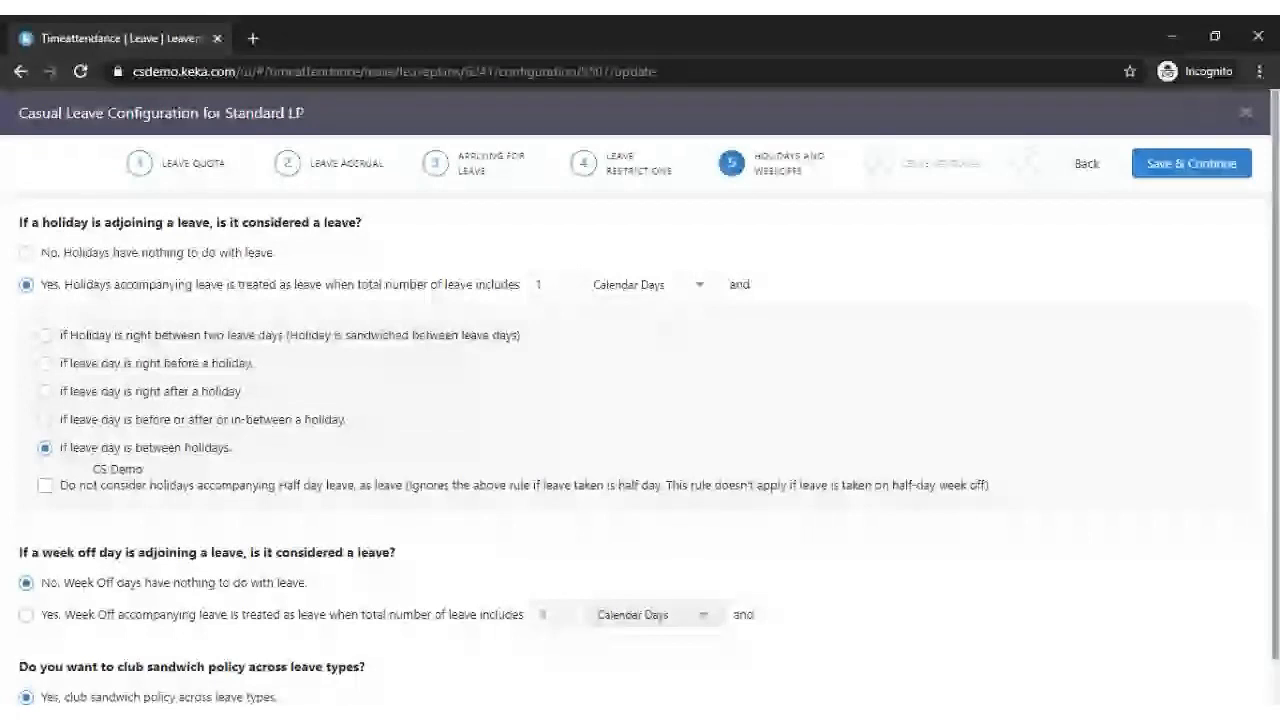
{"action": "scroll", "coordinate": [143, 457], "scroll_direction": "down", "scroll_amount": 1}
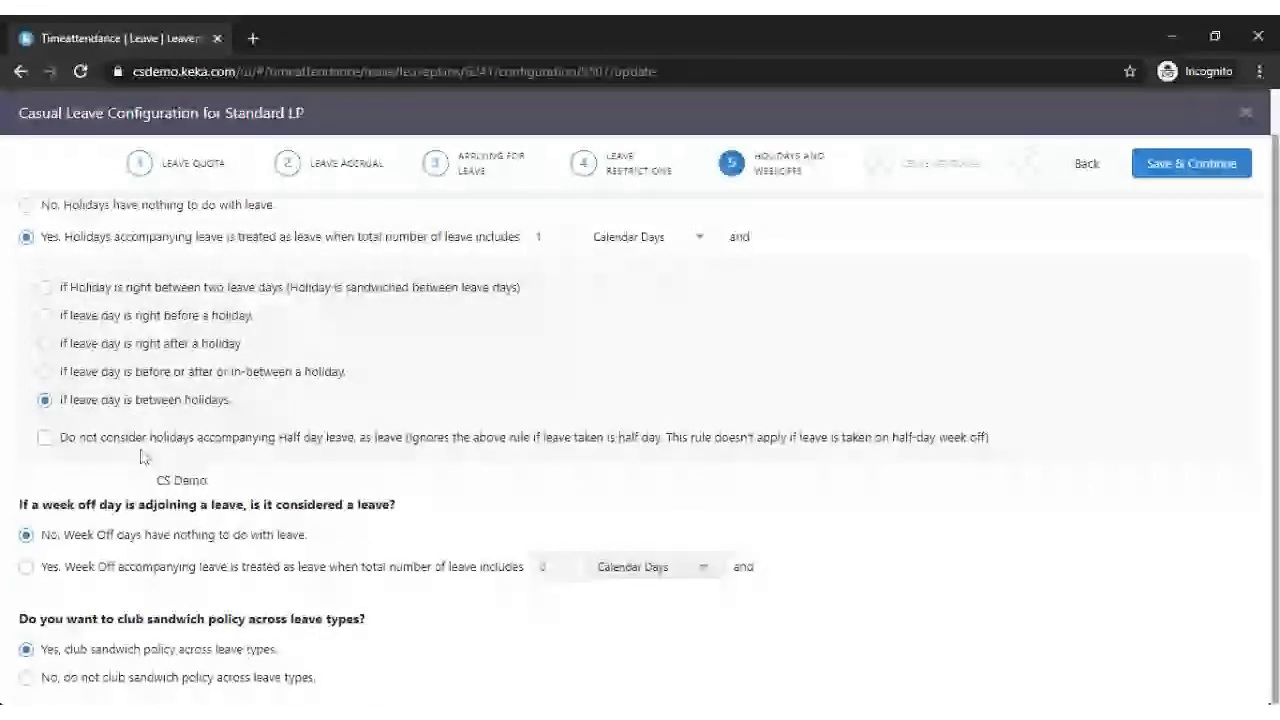
{"action": "key", "text": "Down"}
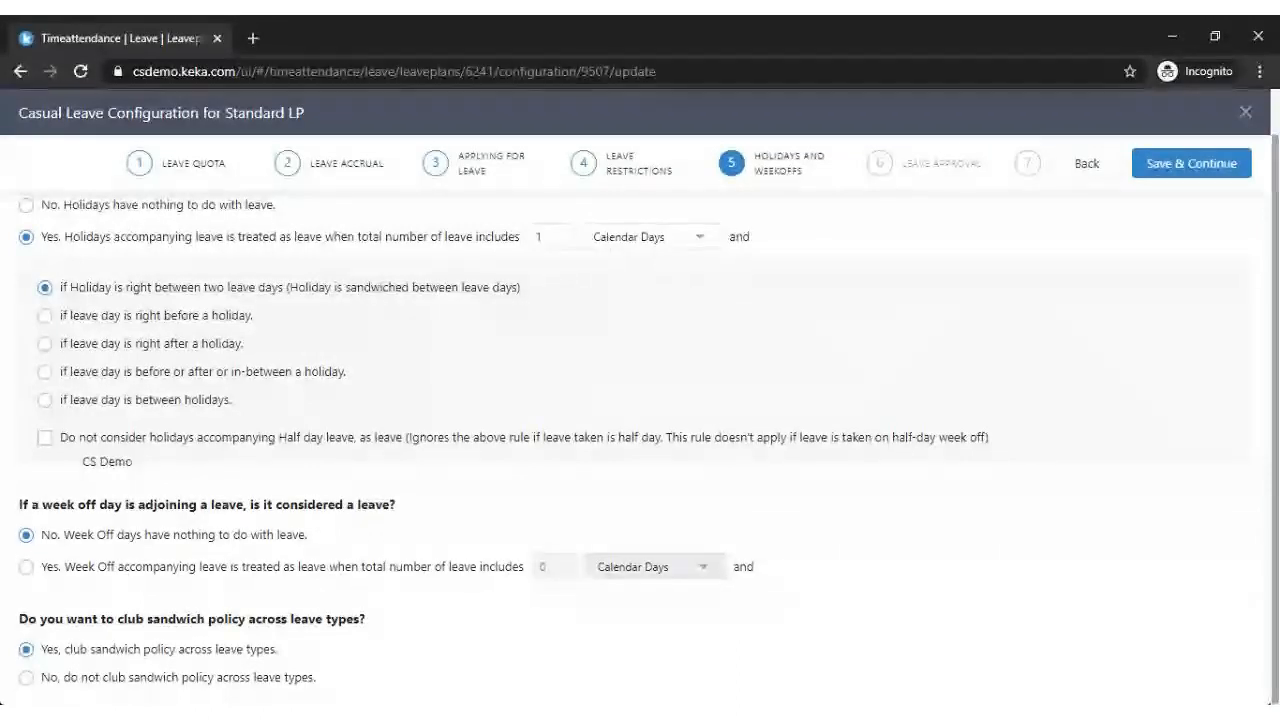
Enable the exception that does not consider holidays accompanying half-day leave as leave.
{"action": "left_click", "coordinate": [45, 437]}
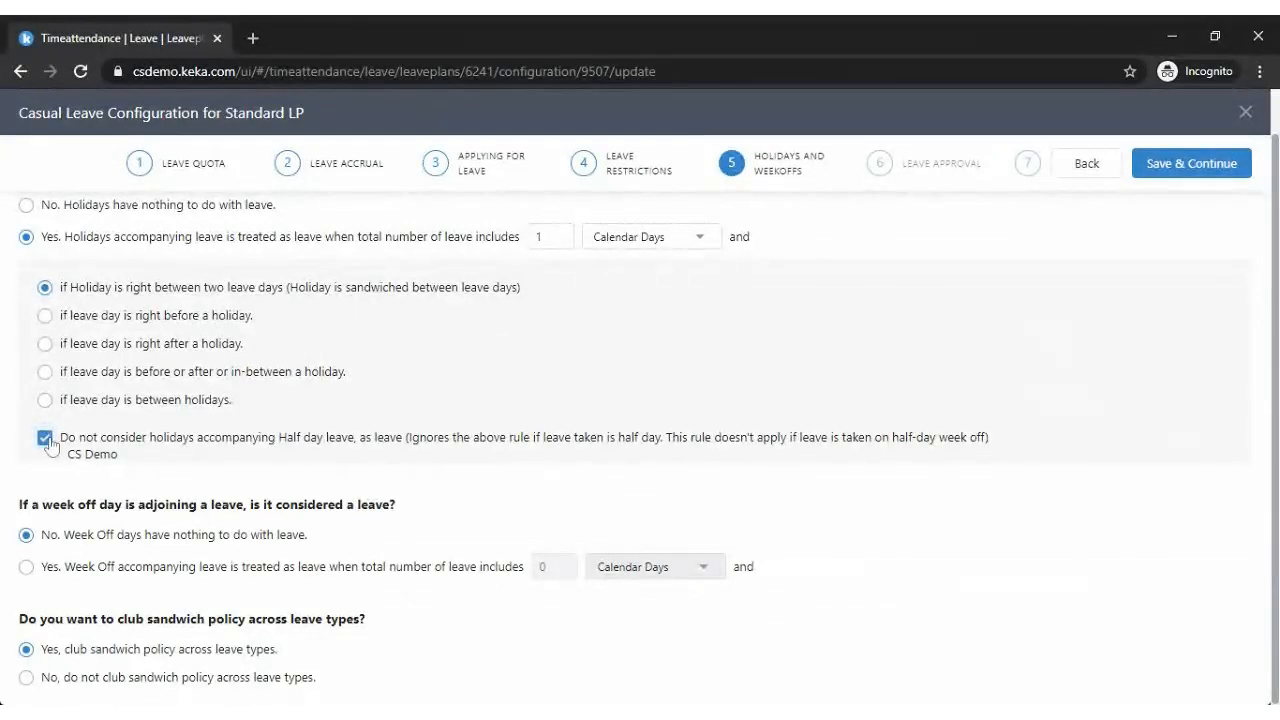
{"action": "left_click", "coordinate": [178, 446]}
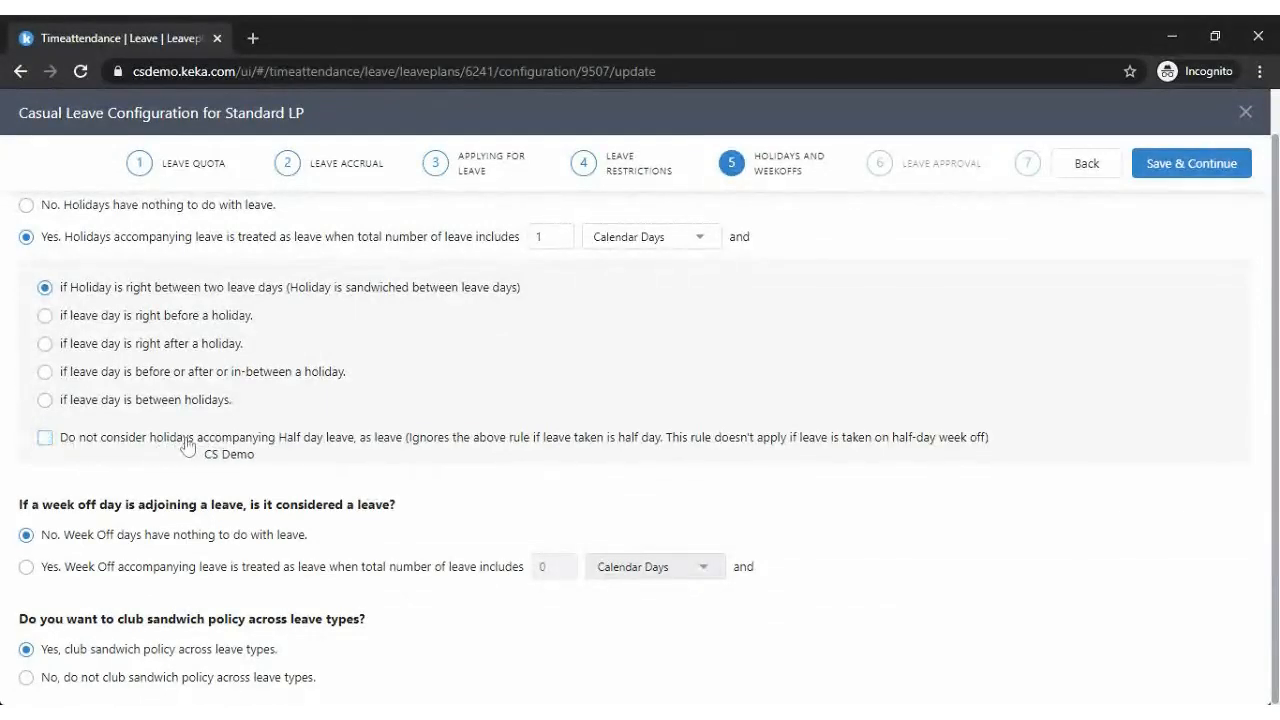
{"action": "left_click", "coordinate": [126, 445]}
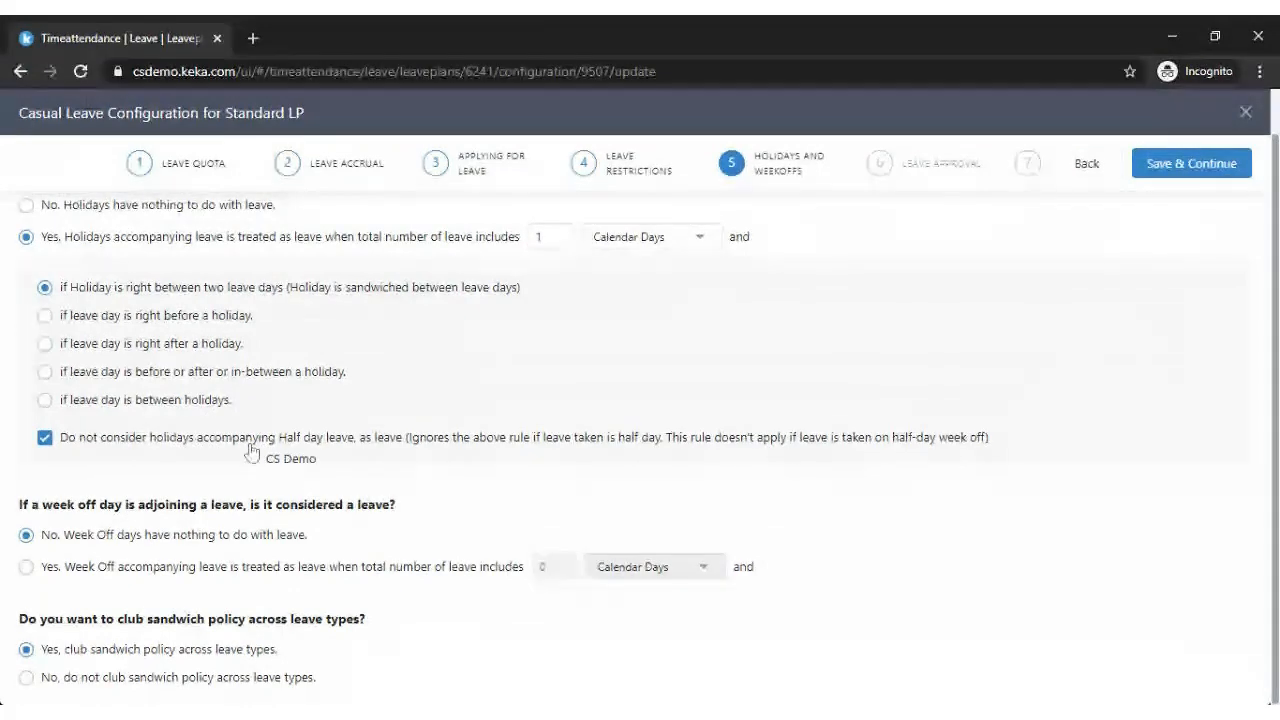
Treat week offs accompanying leave as leave when the total number of leave includes 1 calendar day.
{"action": "scroll", "coordinate": [499, 453], "scroll_direction": "up", "scroll_amount": 1}
{"action": "scroll", "coordinate": [499, 452], "scroll_direction": "down", "scroll_amount": 1}
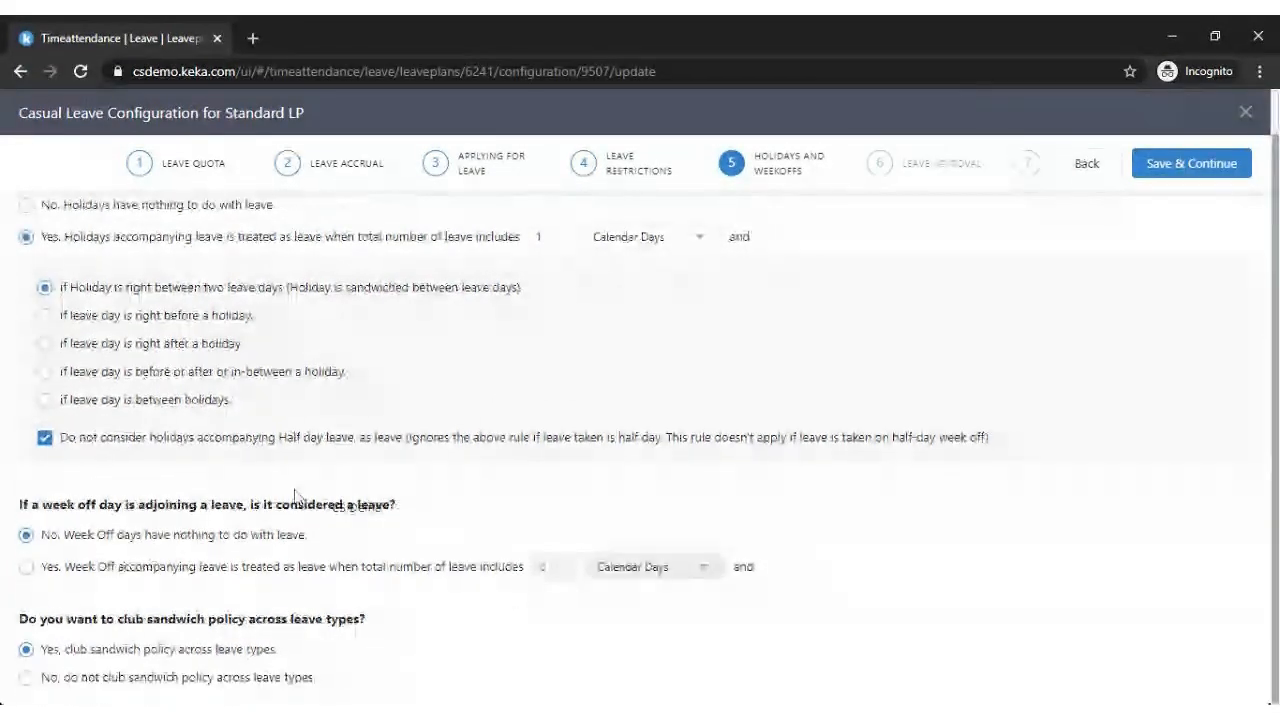
{"action": "left_click", "coordinate": [127, 575]}
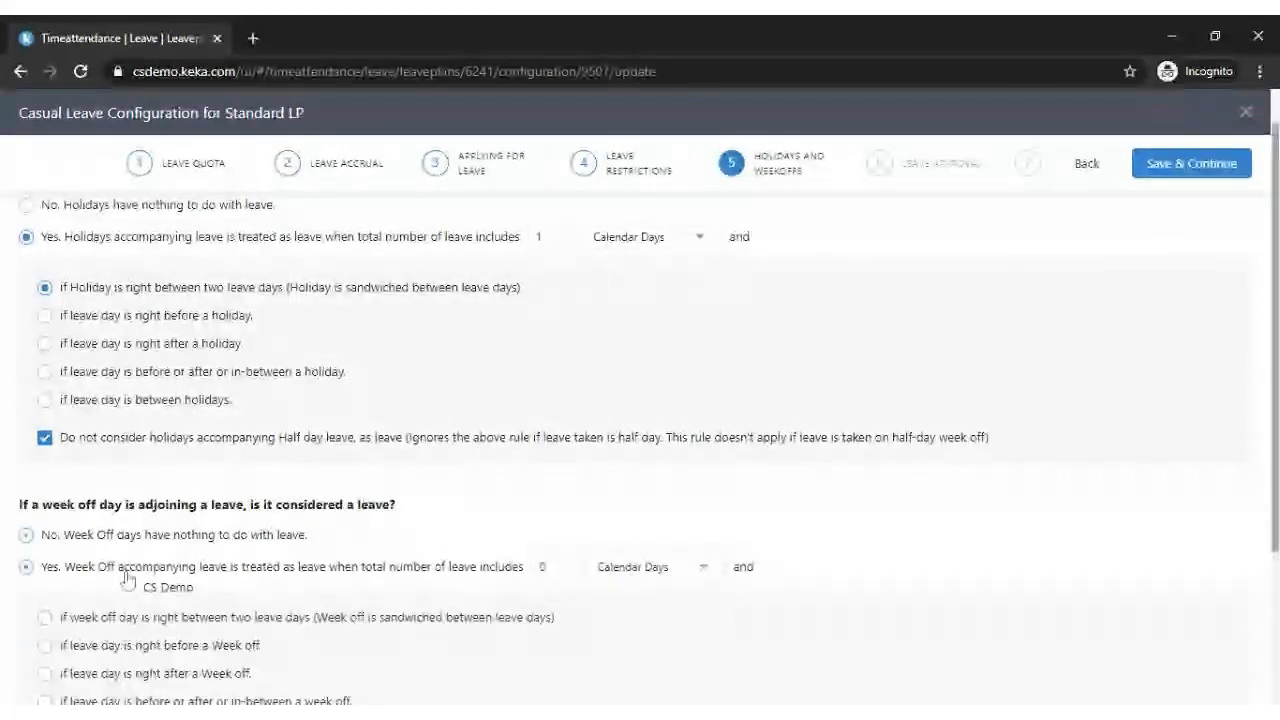
{"action": "scroll", "coordinate": [330, 600], "scroll_direction": "down", "scroll_amount": 6}
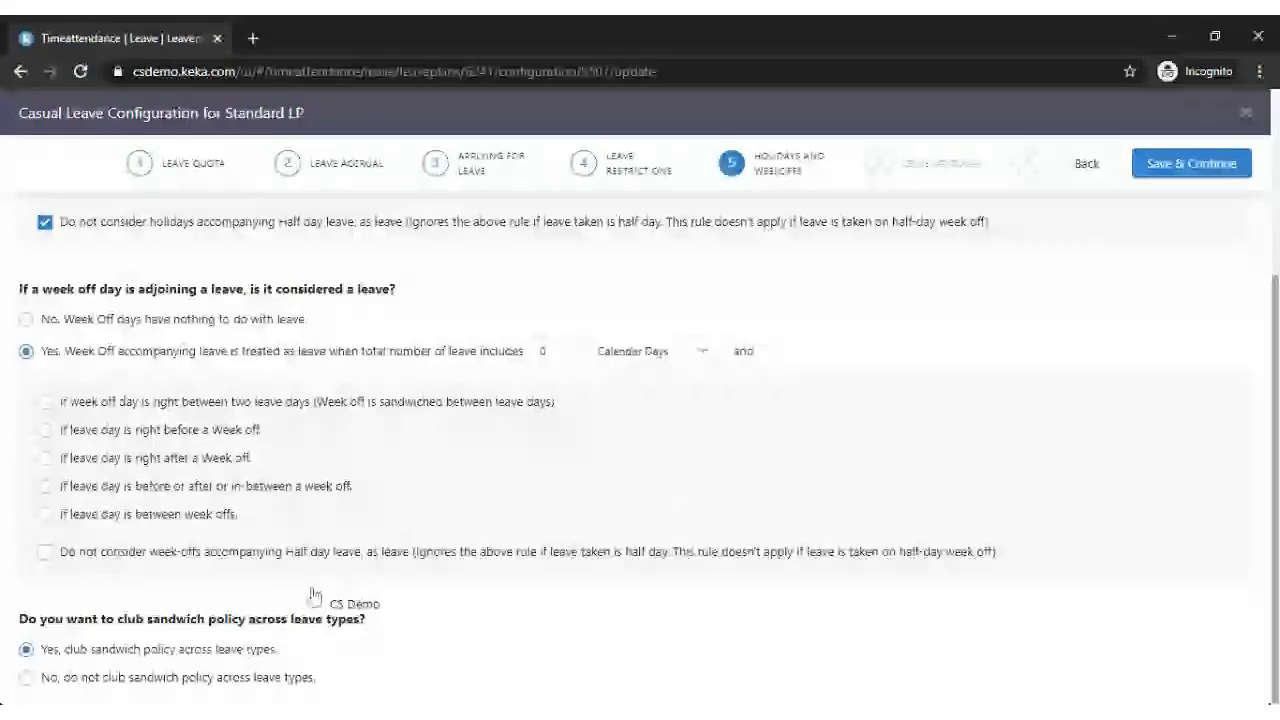
{"action": "left_click", "coordinate": [552, 350]}
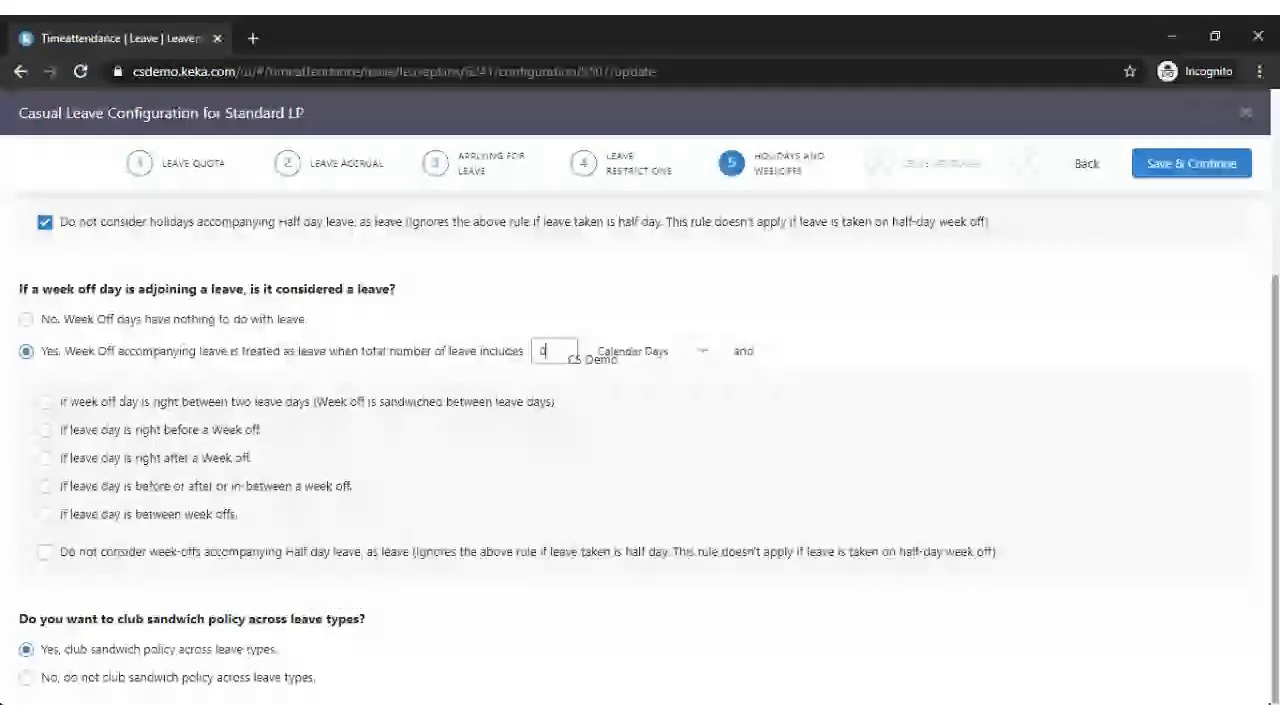
{"action": "key", "text": "BackSpace"}
{"action": "type", "text": "1"}
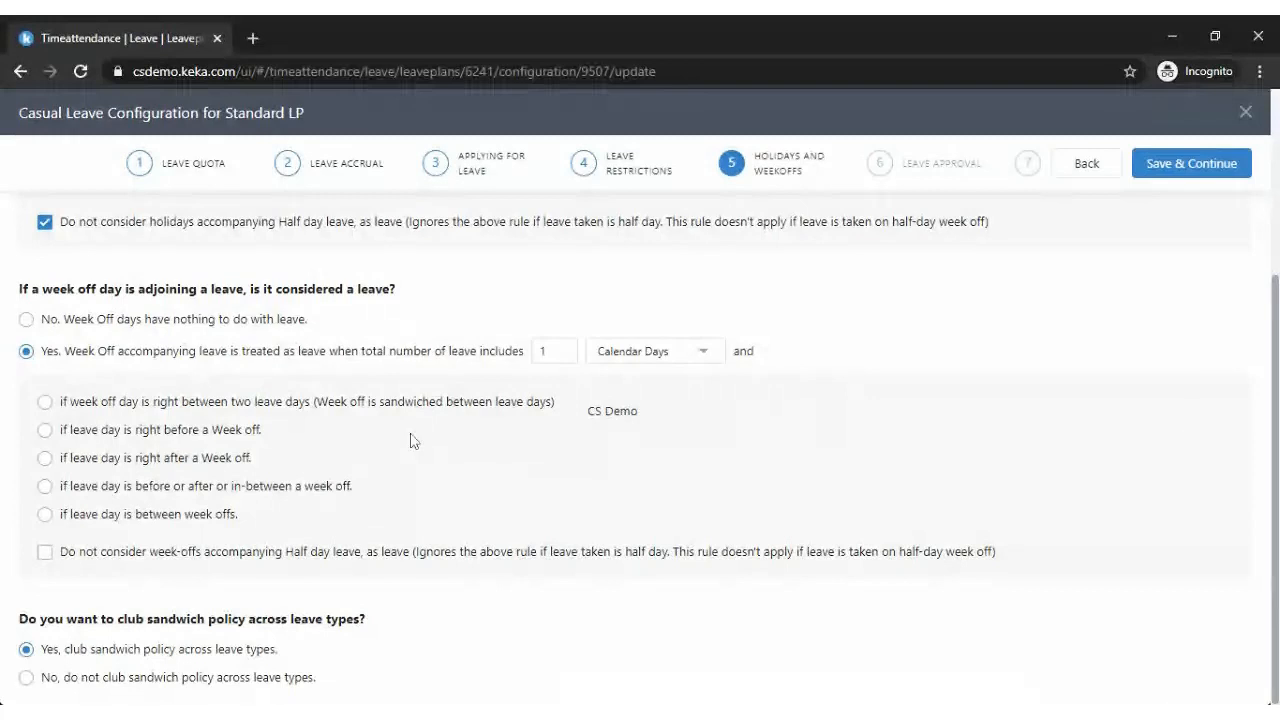
Go through the adjoining week-off conditions and settle on a week off right between two leave days, leaving the half-day exception off.
{"action": "left_click", "coordinate": [44, 401]}
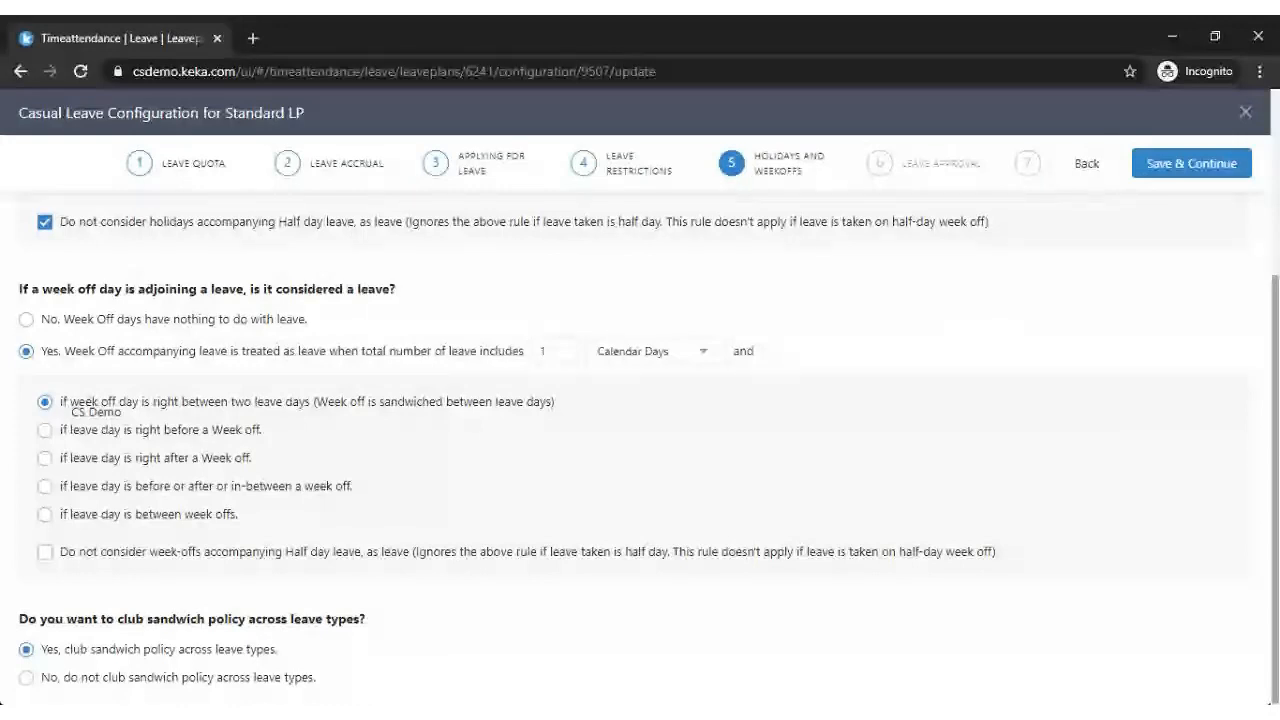
{"action": "left_click", "coordinate": [74, 437]}
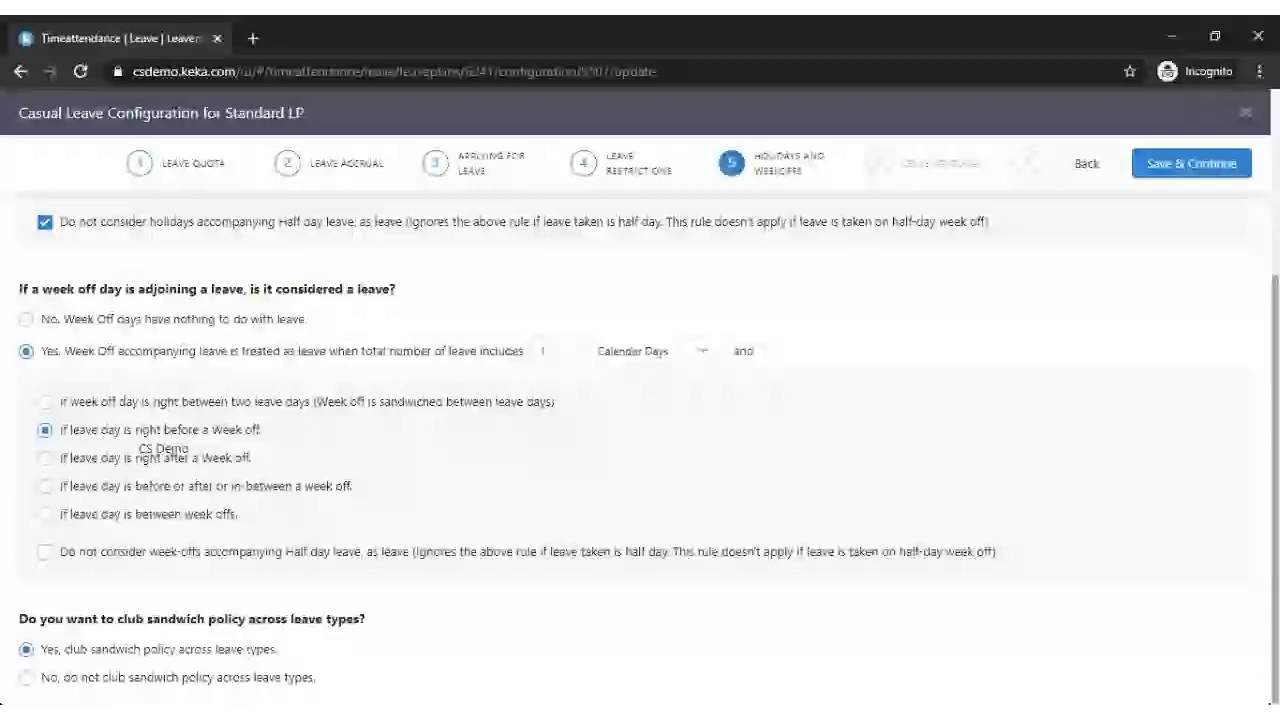
{"action": "left_click", "coordinate": [118, 459]}
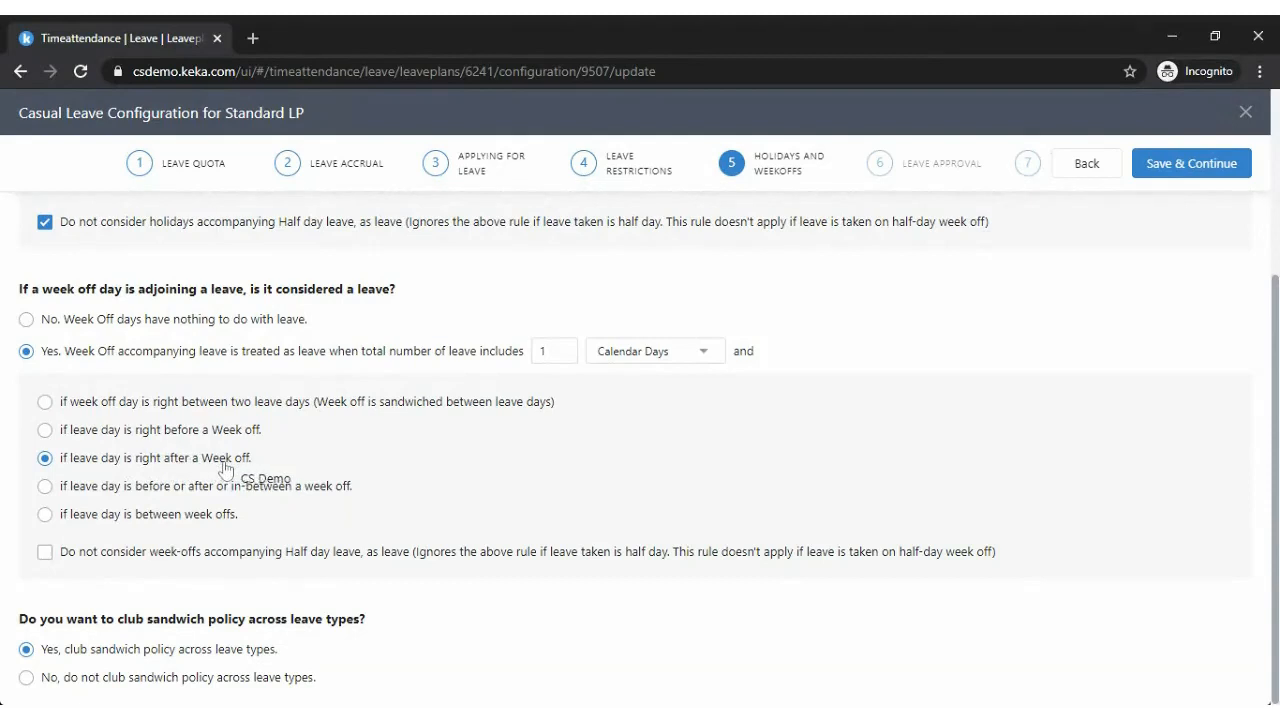
{"action": "left_click", "coordinate": [81, 490]}
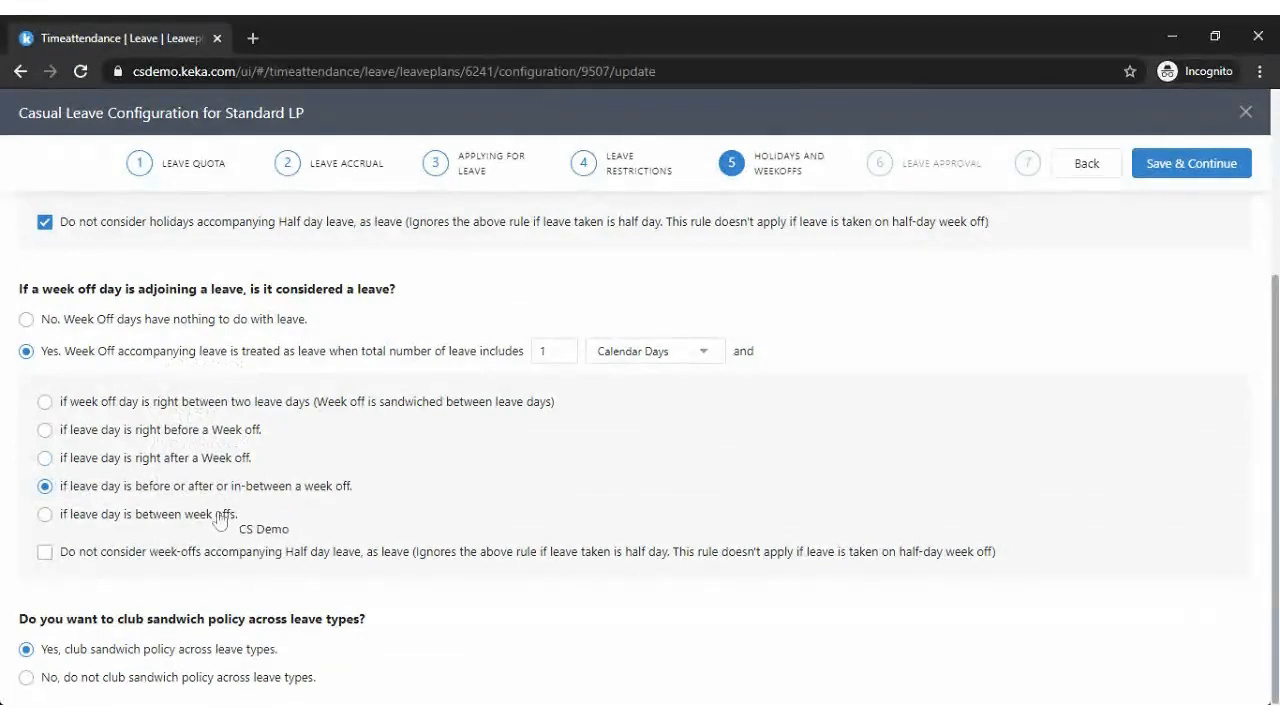
{"action": "left_click", "coordinate": [115, 522]}
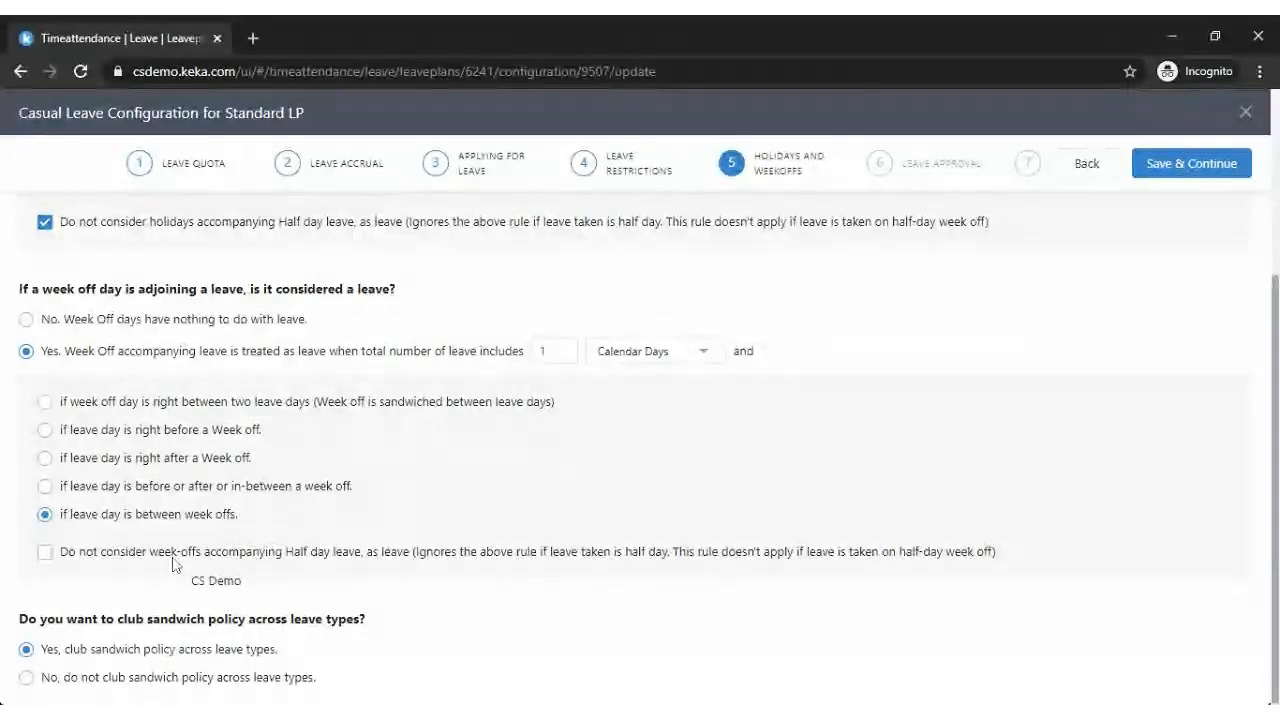
{"action": "left_click", "coordinate": [136, 410]}
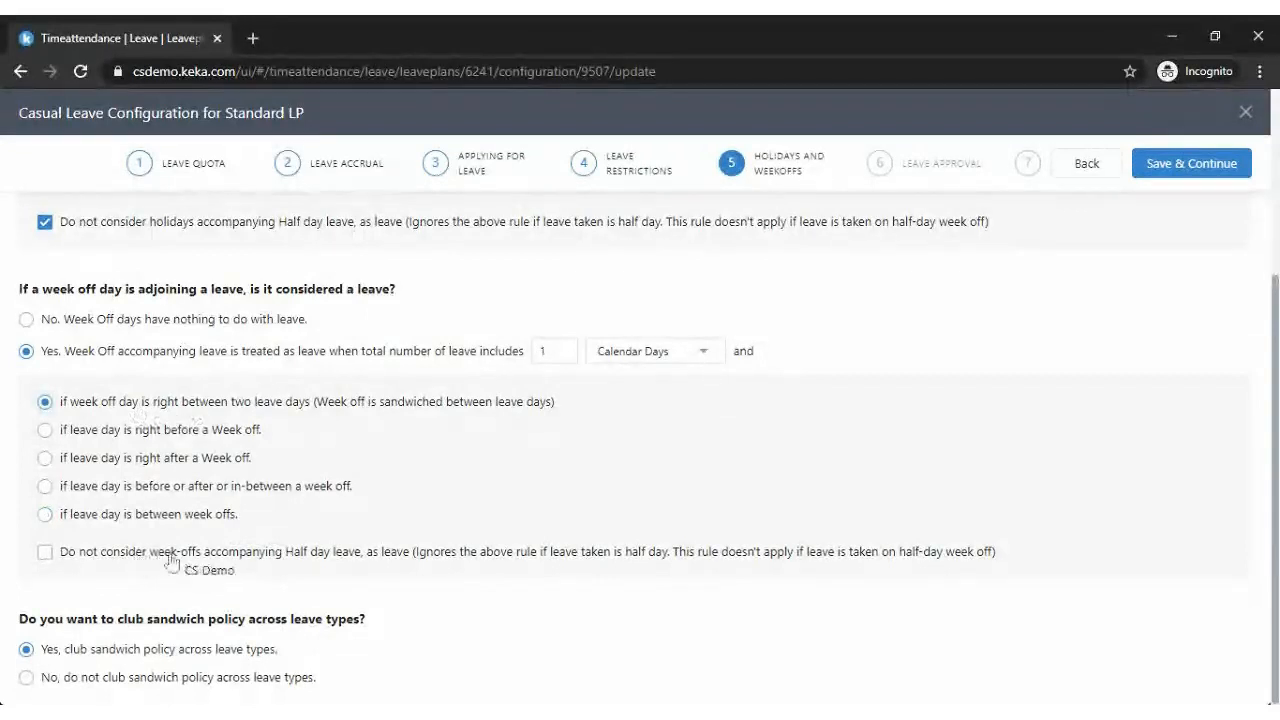
{"action": "left_click", "coordinate": [287, 557]}
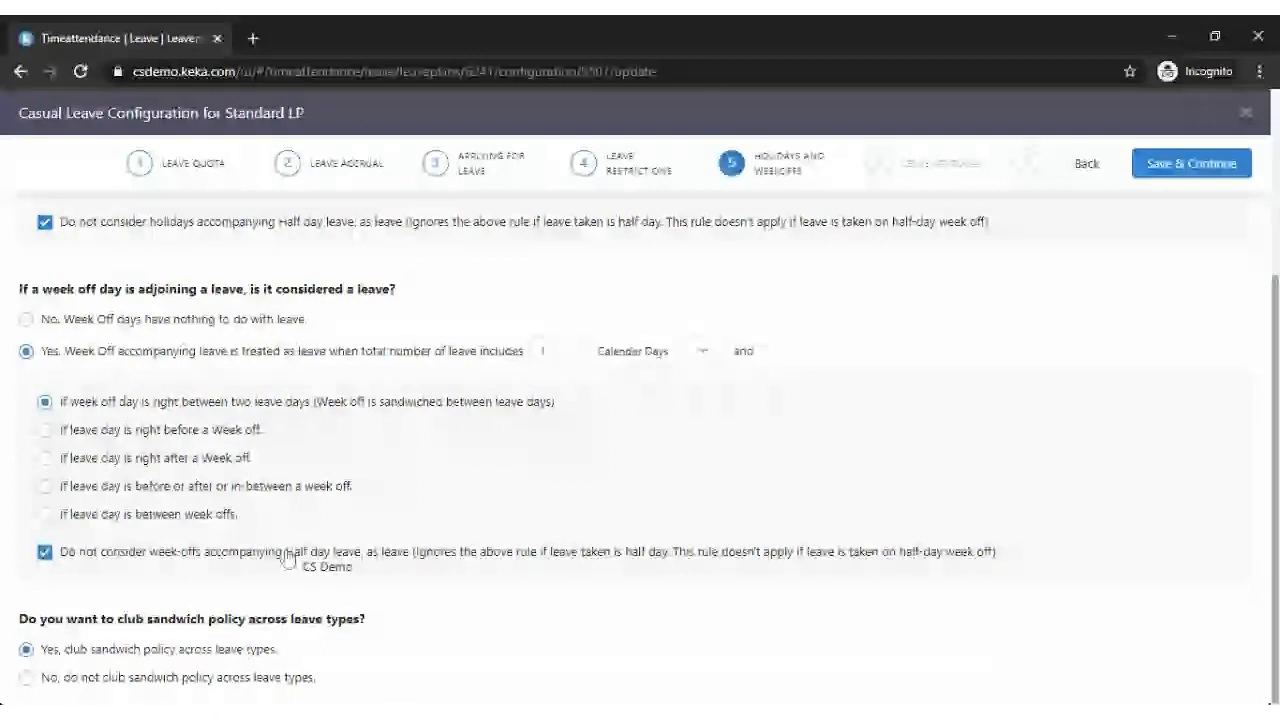
{"action": "left_click", "coordinate": [287, 557]}
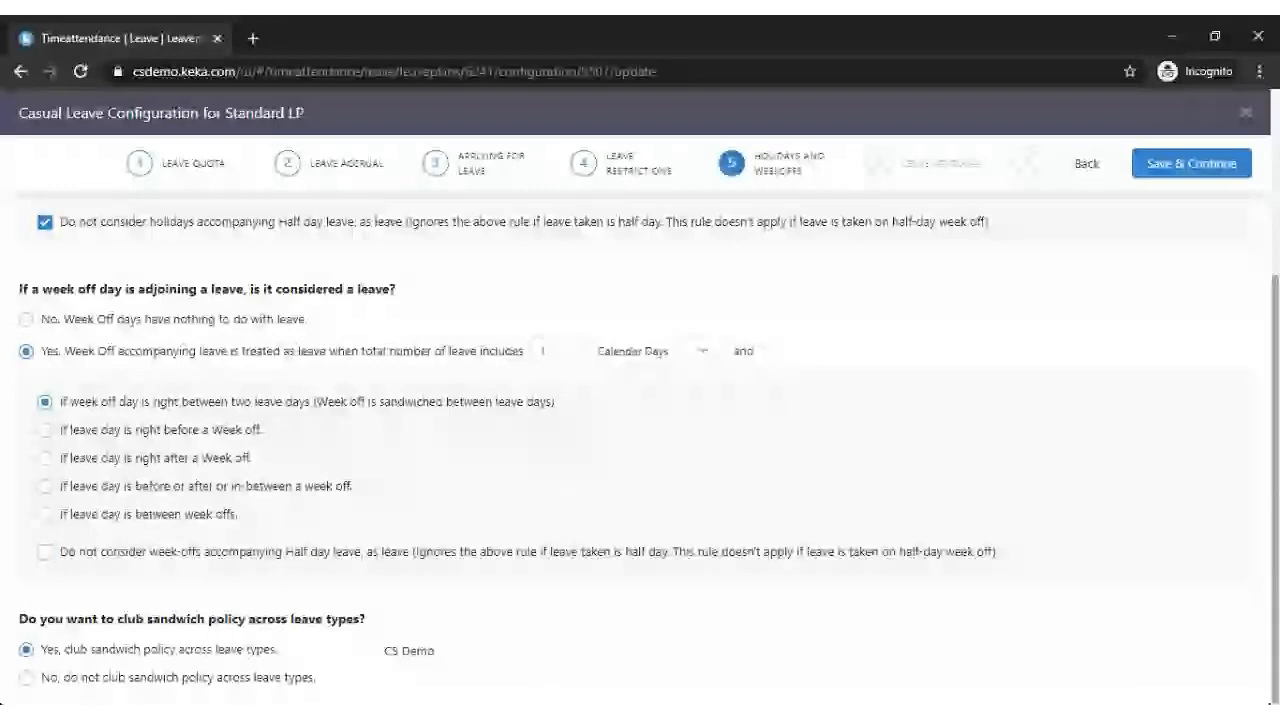
Choose not to club the sandwich policy across leave types, save the holiday and week-off rules and proceed to Leave Approval.
{"action": "left_click", "coordinate": [98, 680]}
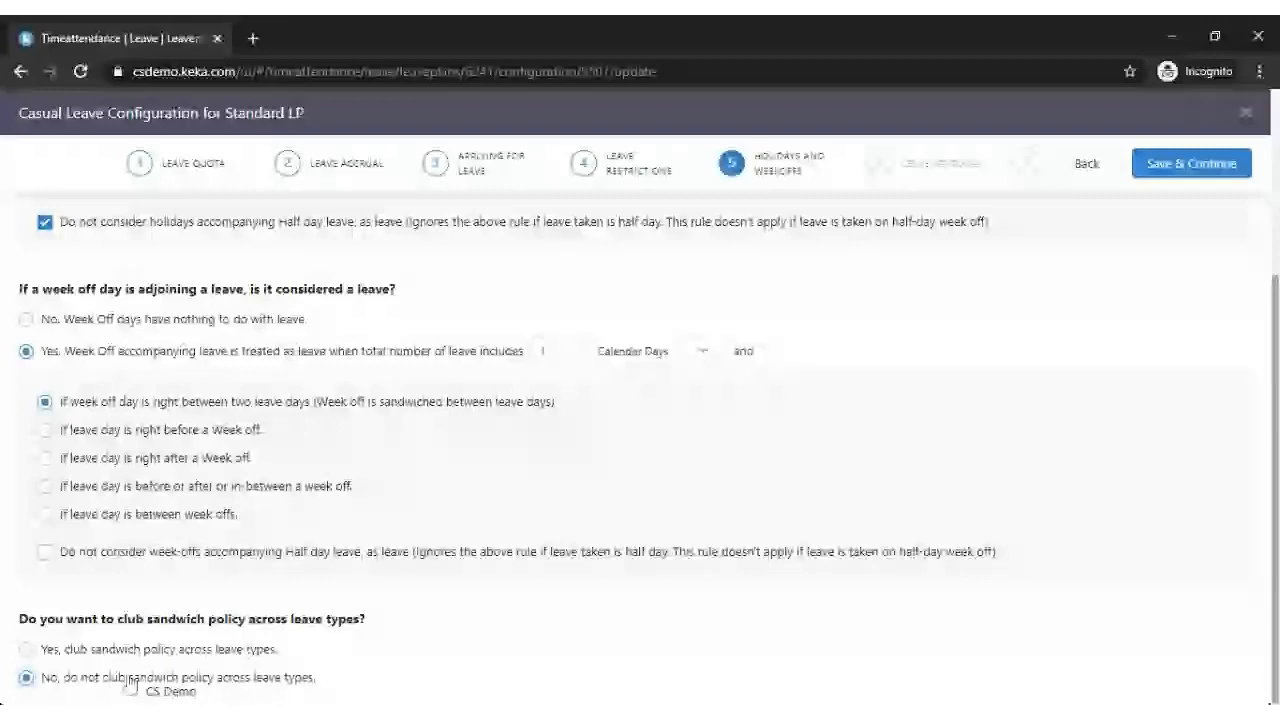
{"action": "scroll", "coordinate": [898, 407], "scroll_direction": "up", "scroll_amount": 3}
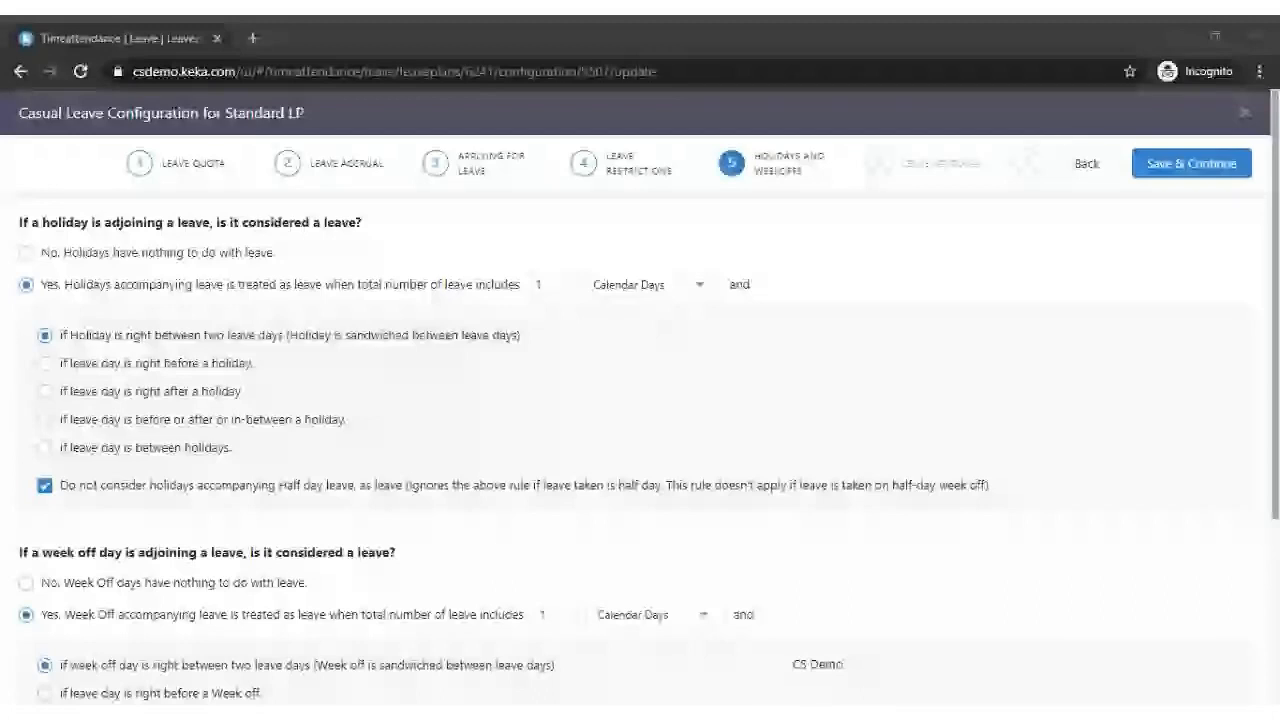
{"action": "left_click", "coordinate": [778, 657]}
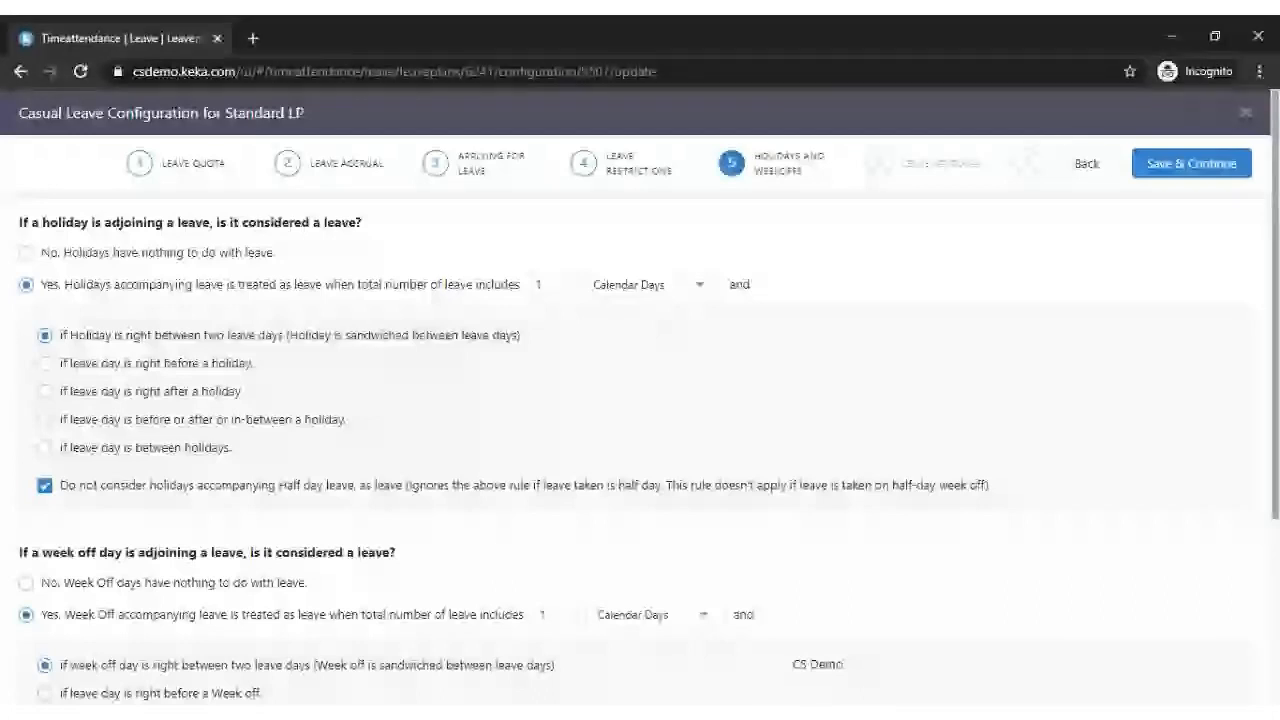
{"action": "left_click", "coordinate": [1195, 170]}
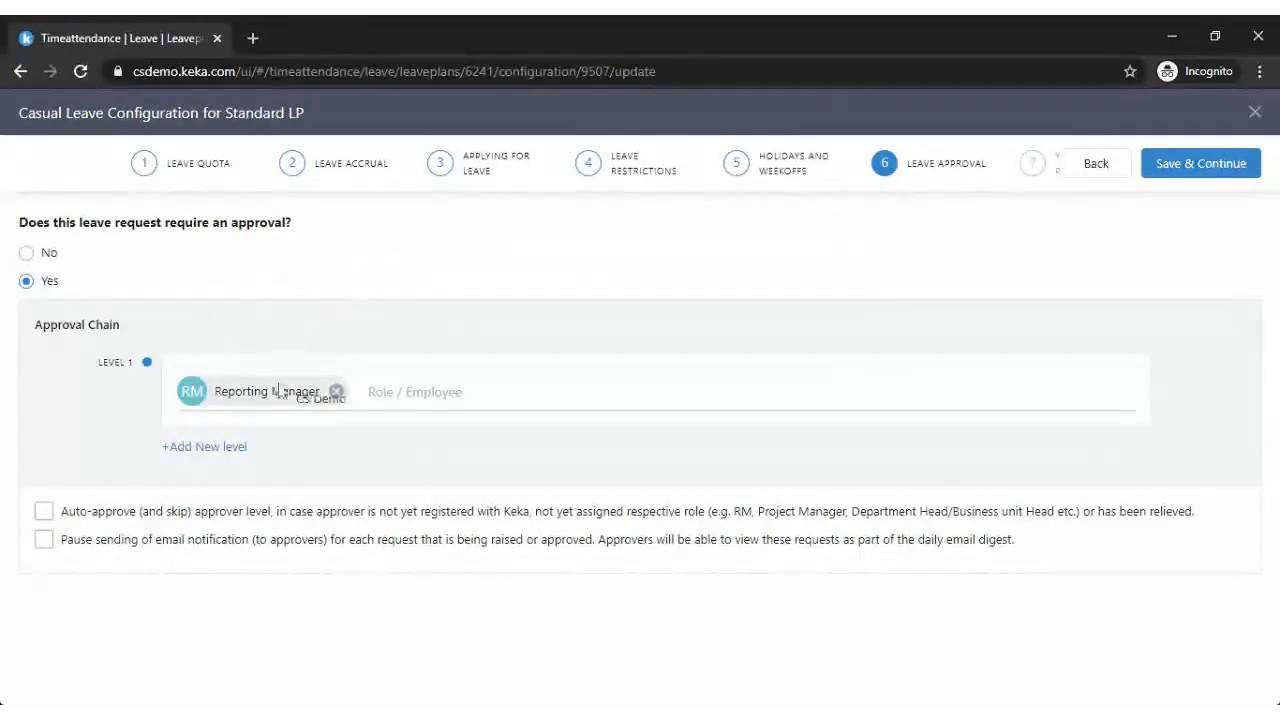
Add a second approval level with Department Head and a third with L2Manager to the approval chain.
{"action": "left_click", "coordinate": [212, 446]}
{"action": "left_click", "coordinate": [296, 495]}
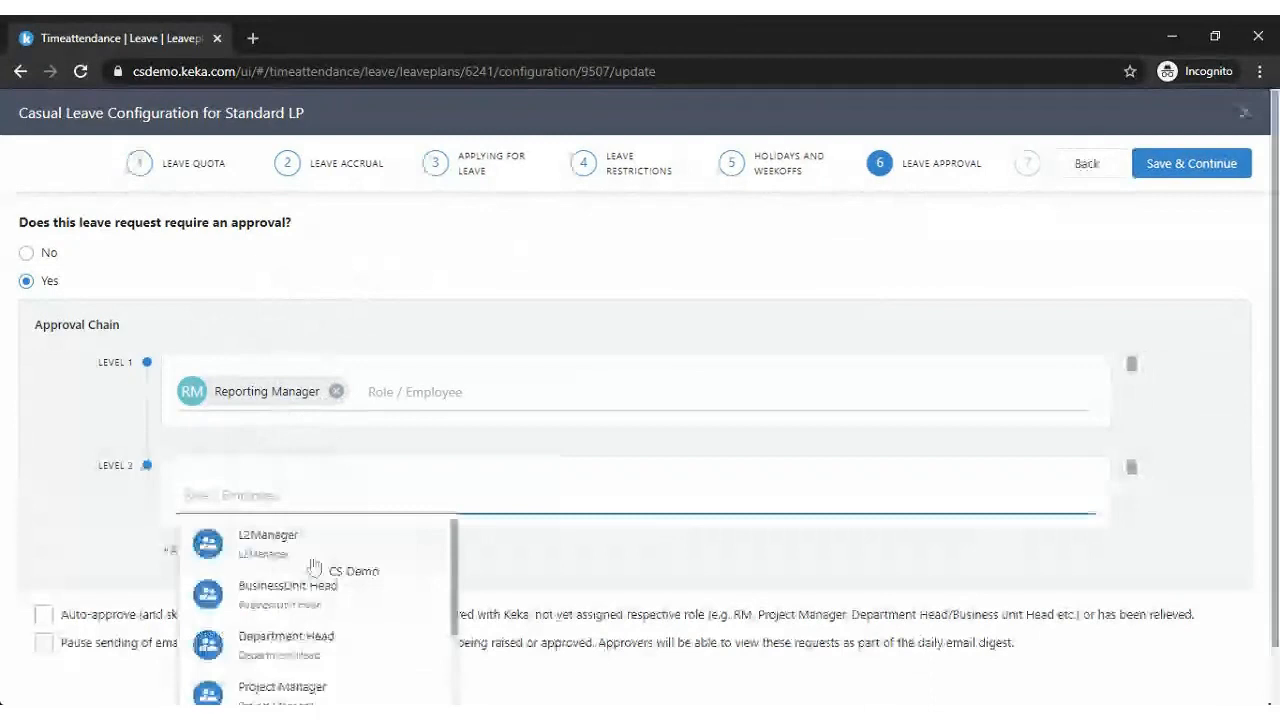
{"action": "left_click", "coordinate": [303, 645]}
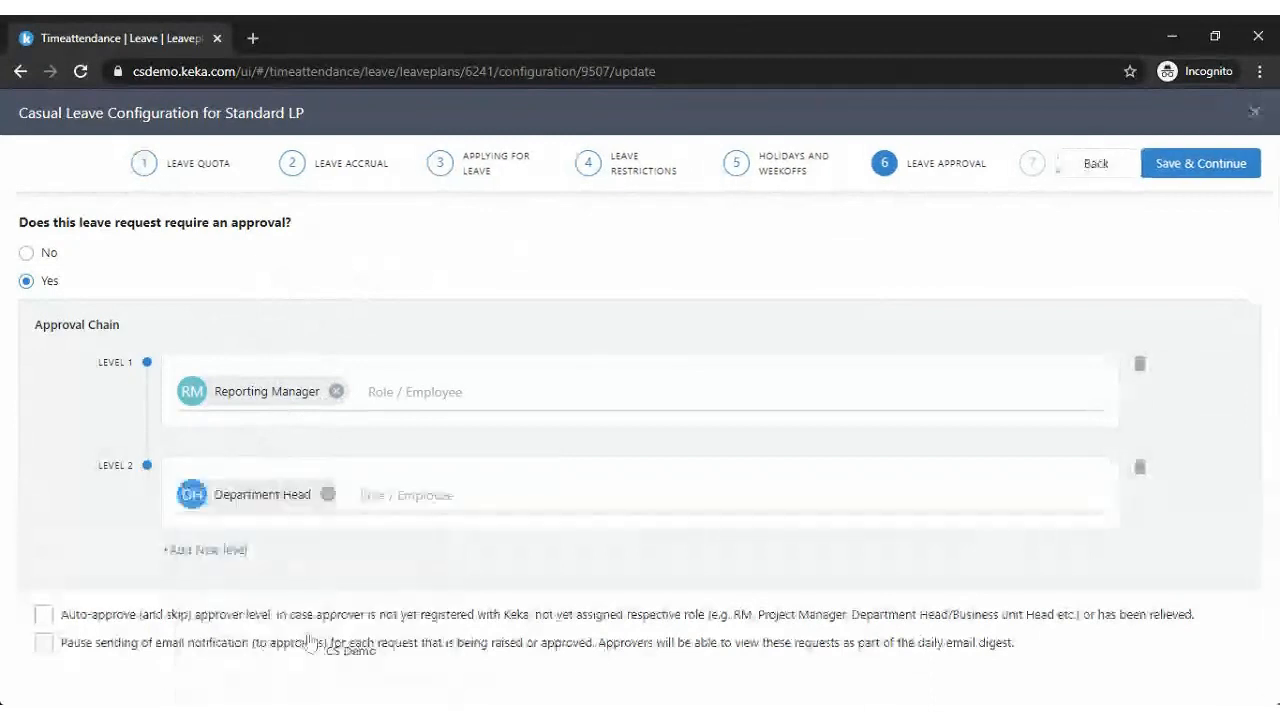
{"action": "left_click", "coordinate": [222, 550]}
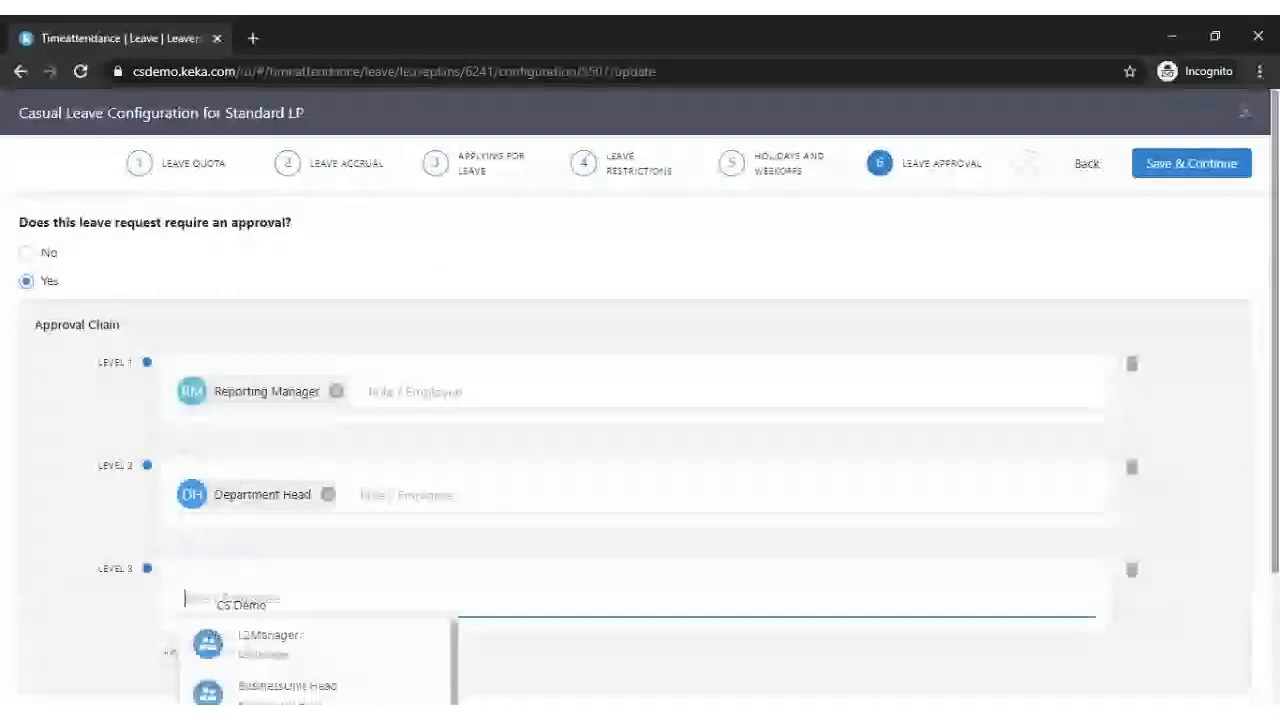
{"action": "scroll", "coordinate": [282, 688], "scroll_direction": "down", "scroll_amount": 5}
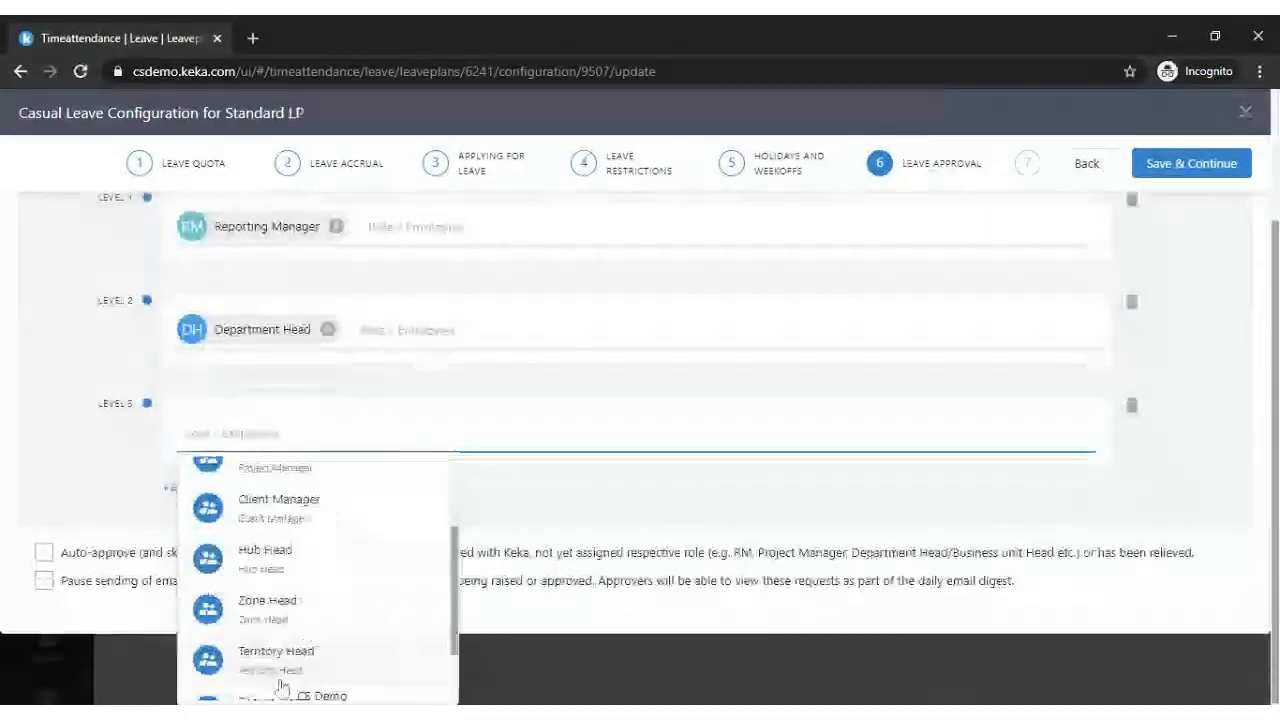
{"action": "scroll", "coordinate": [300, 640], "scroll_direction": "down", "scroll_amount": 2}
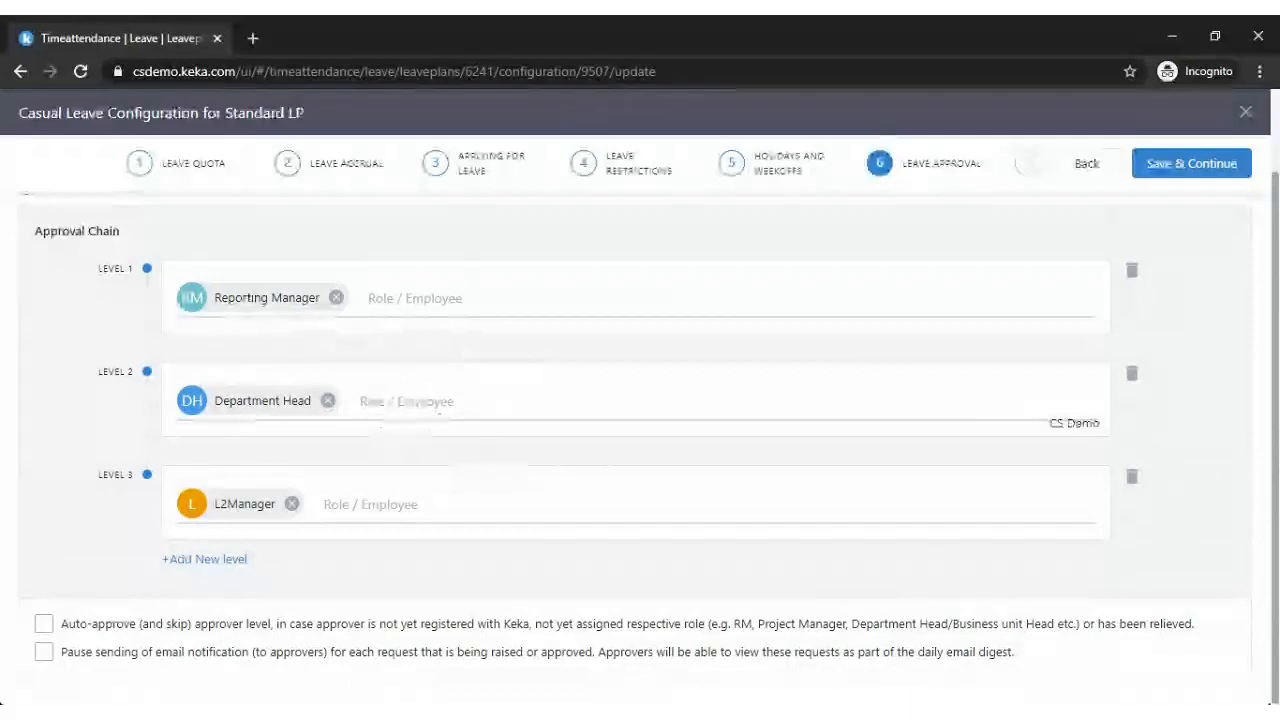
Delete the third approval level, switch the approval requirement to No and set it back to Yes.
{"action": "left_click", "coordinate": [1131, 476]}
{"action": "left_click", "coordinate": [45, 253]}
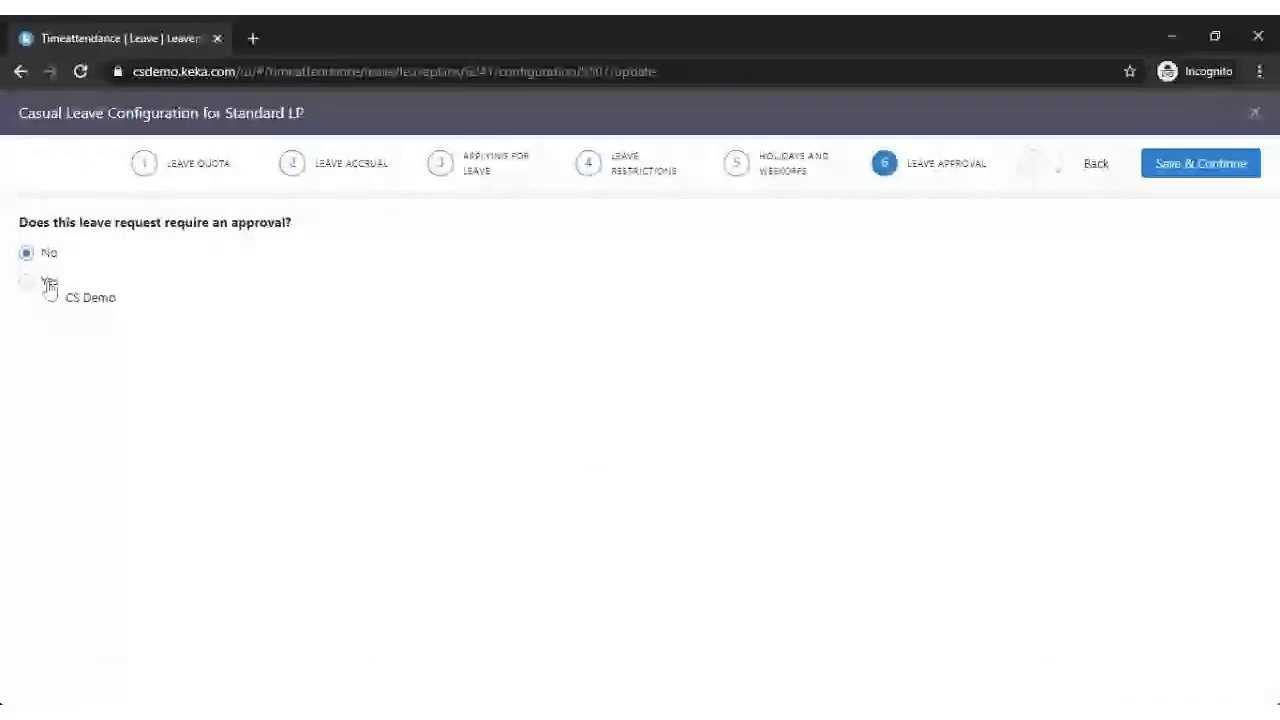
{"action": "left_click", "coordinate": [48, 283]}
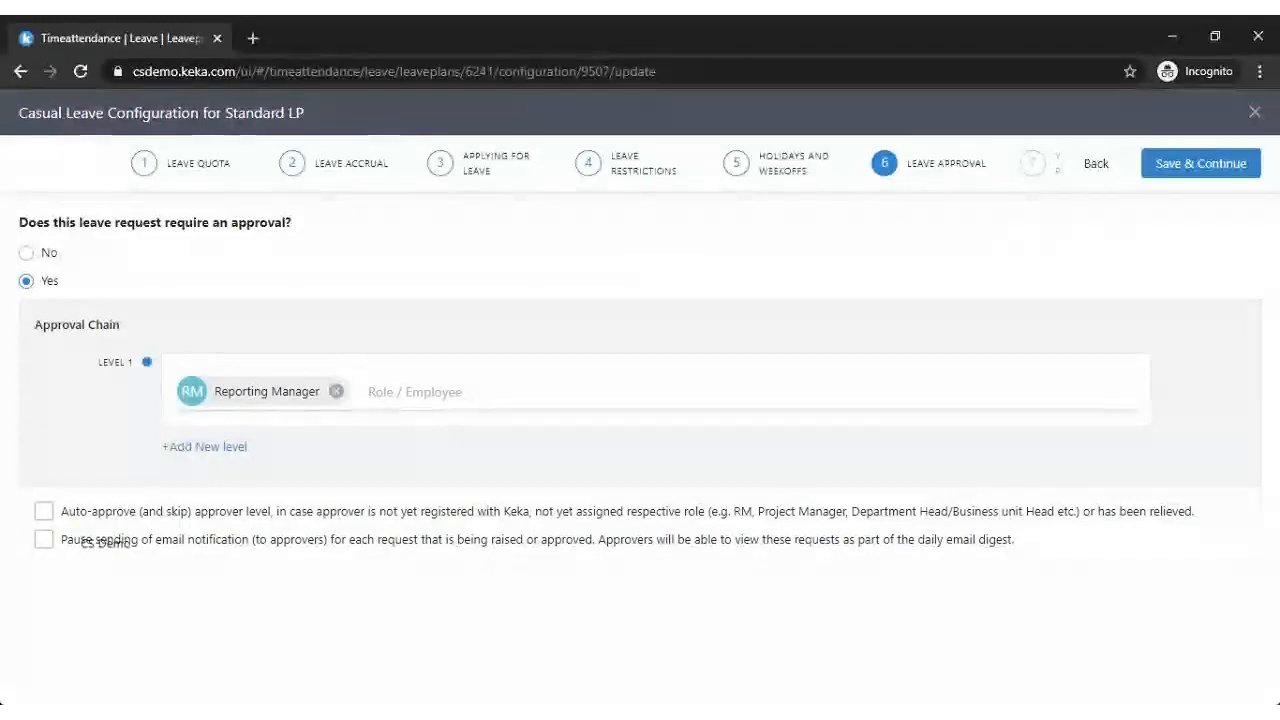
Turn the auto-approve option and the pause on approver email notifications on and back off.
{"action": "left_click", "coordinate": [44, 513]}
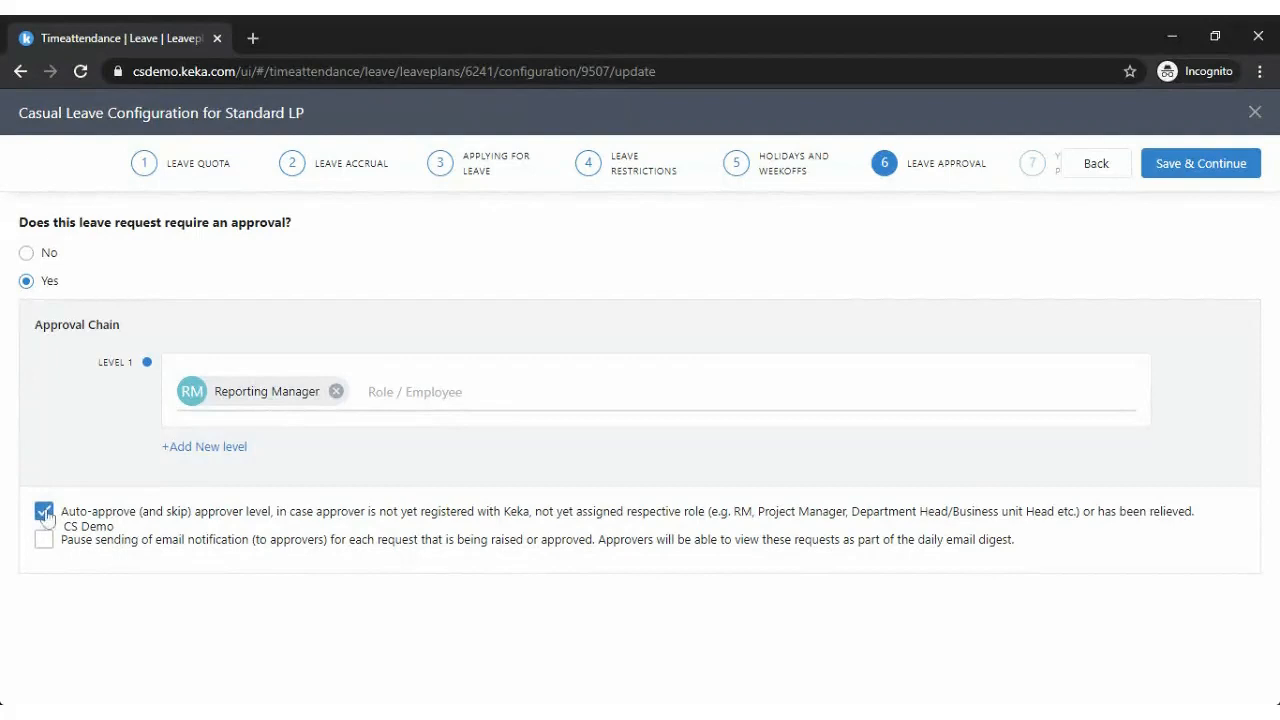
{"action": "left_click", "coordinate": [44, 513]}
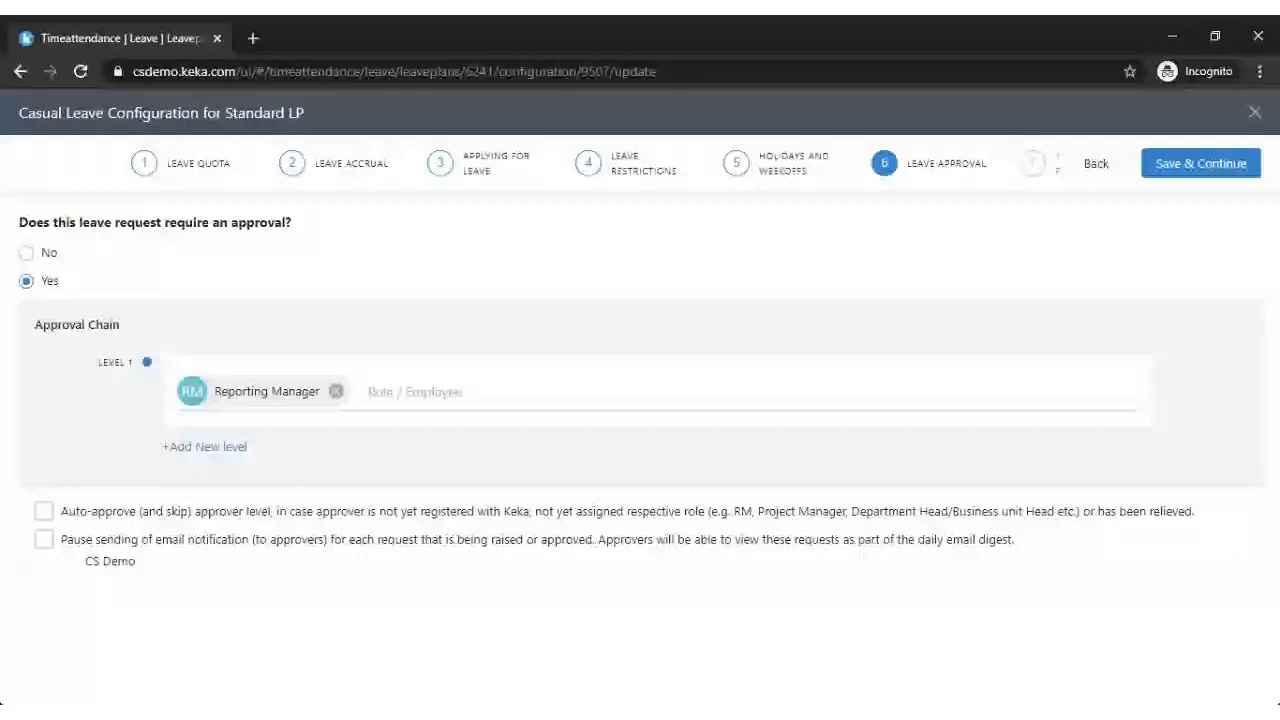
{"action": "left_click", "coordinate": [43, 541]}
{"action": "left_click", "coordinate": [43, 545]}
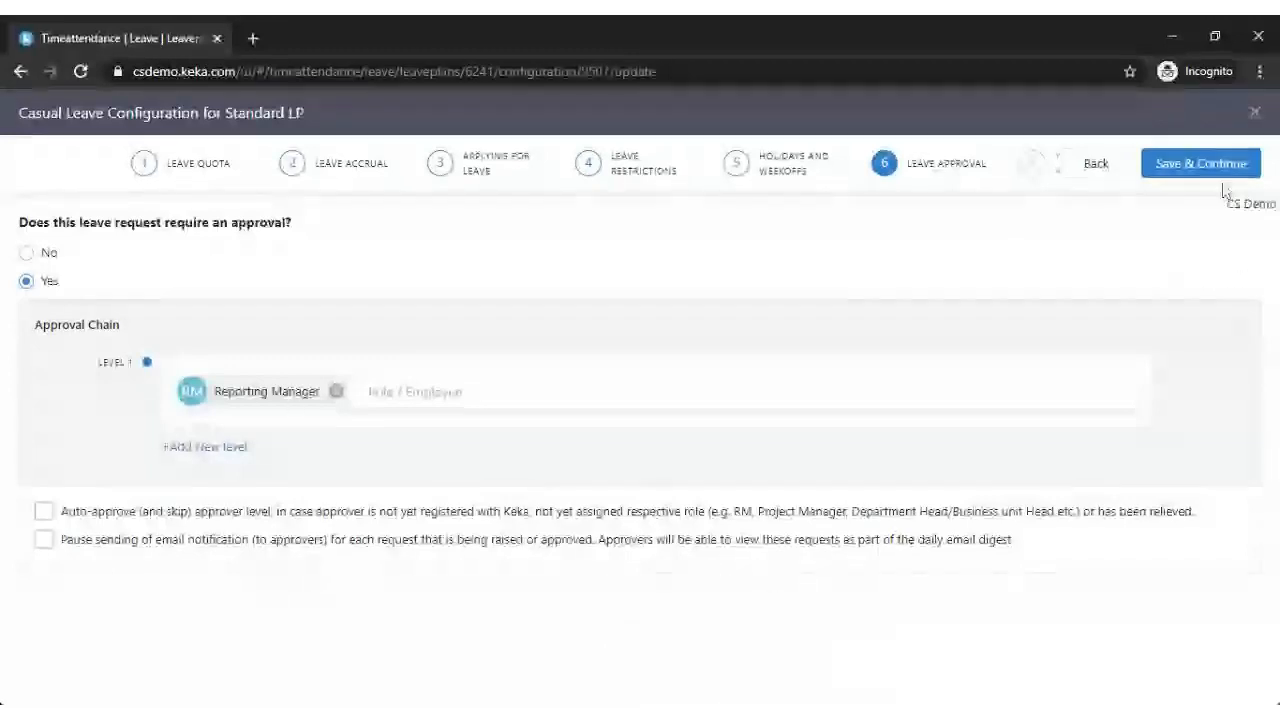
{"action": "left_click", "coordinate": [675, 700]}
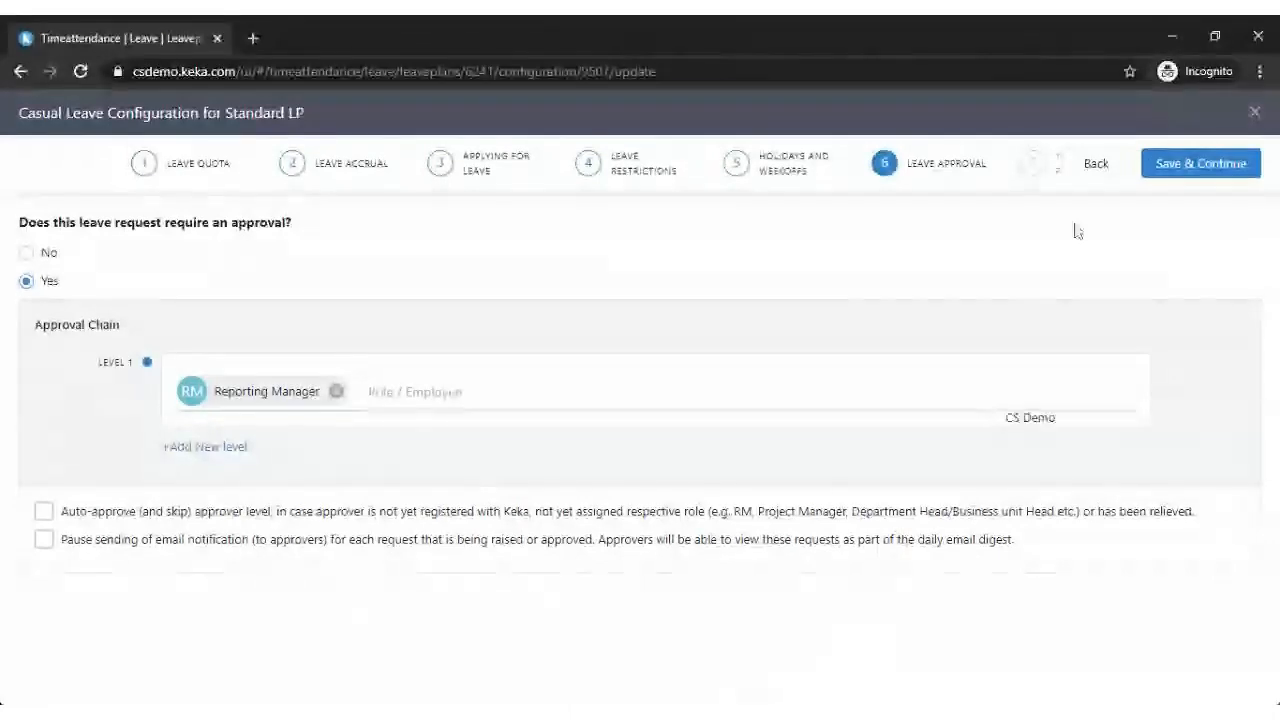
Save the approval stage, go through the year-end leave balance options and settle on Pay first and then carry forward remaining.
{"action": "left_click", "coordinate": [1200, 163]}
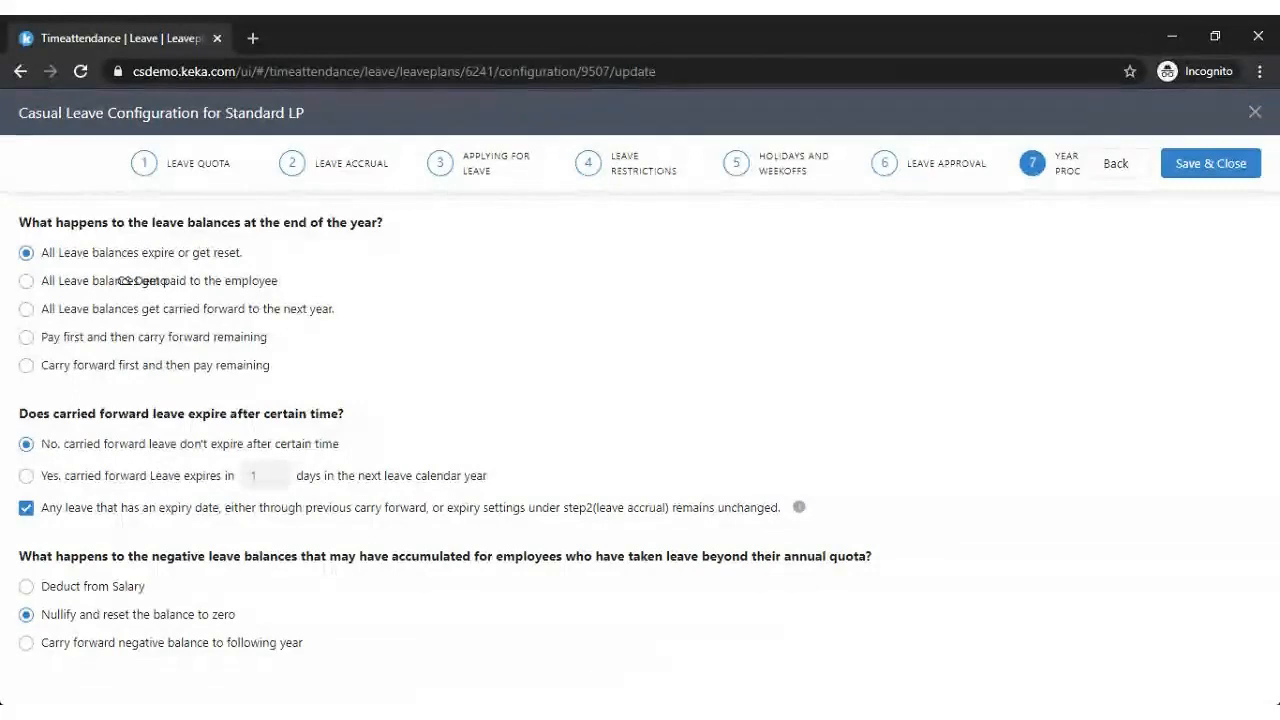
{"action": "left_click", "coordinate": [67, 289]}
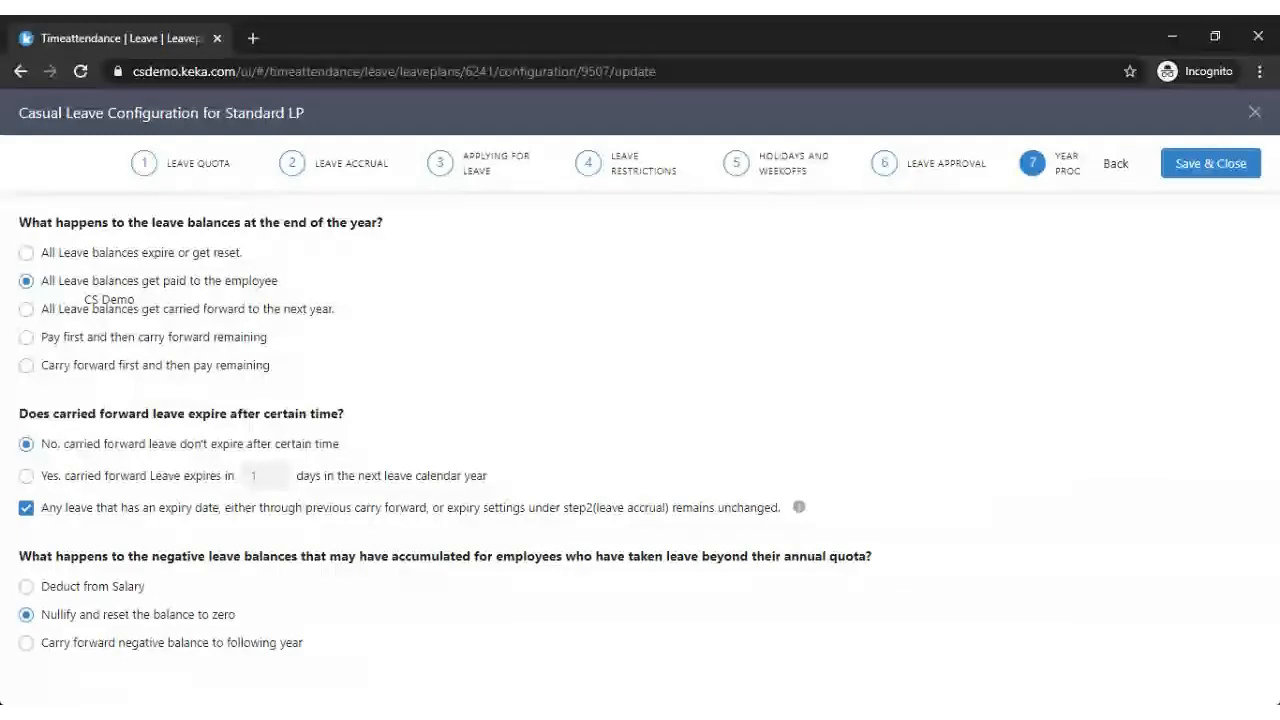
{"action": "left_click", "coordinate": [63, 312]}
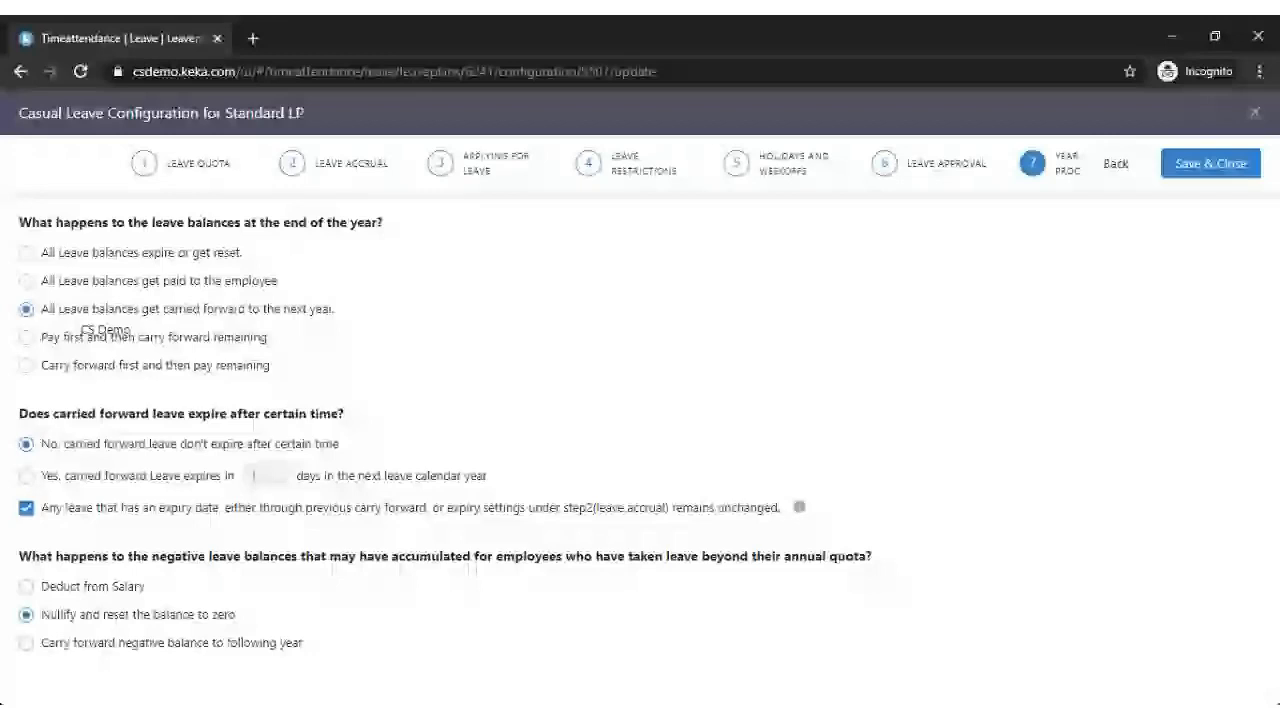
{"action": "left_click", "coordinate": [53, 342]}
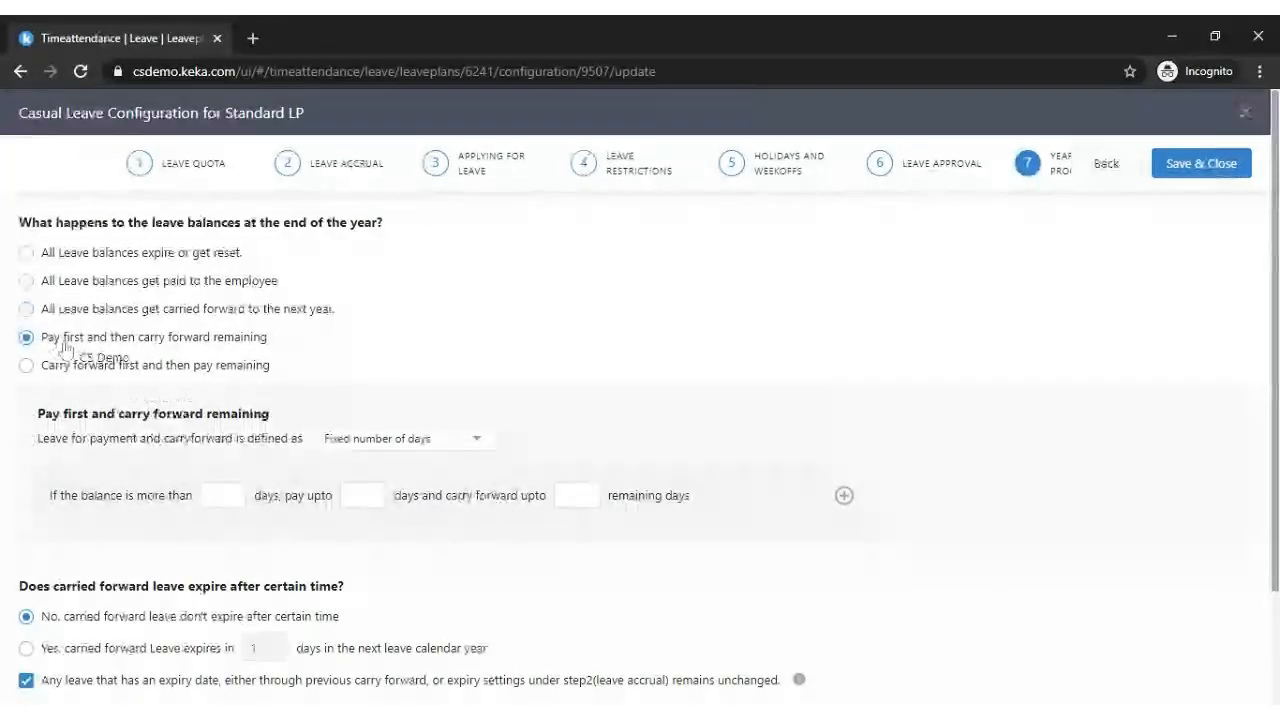
Define the pay-first rule in fixed number of days: above 10 days, pay up to 4 and carry forward up to 6 remaining days.
{"action": "left_click", "coordinate": [477, 440]}
{"action": "left_click", "coordinate": [480, 484]}
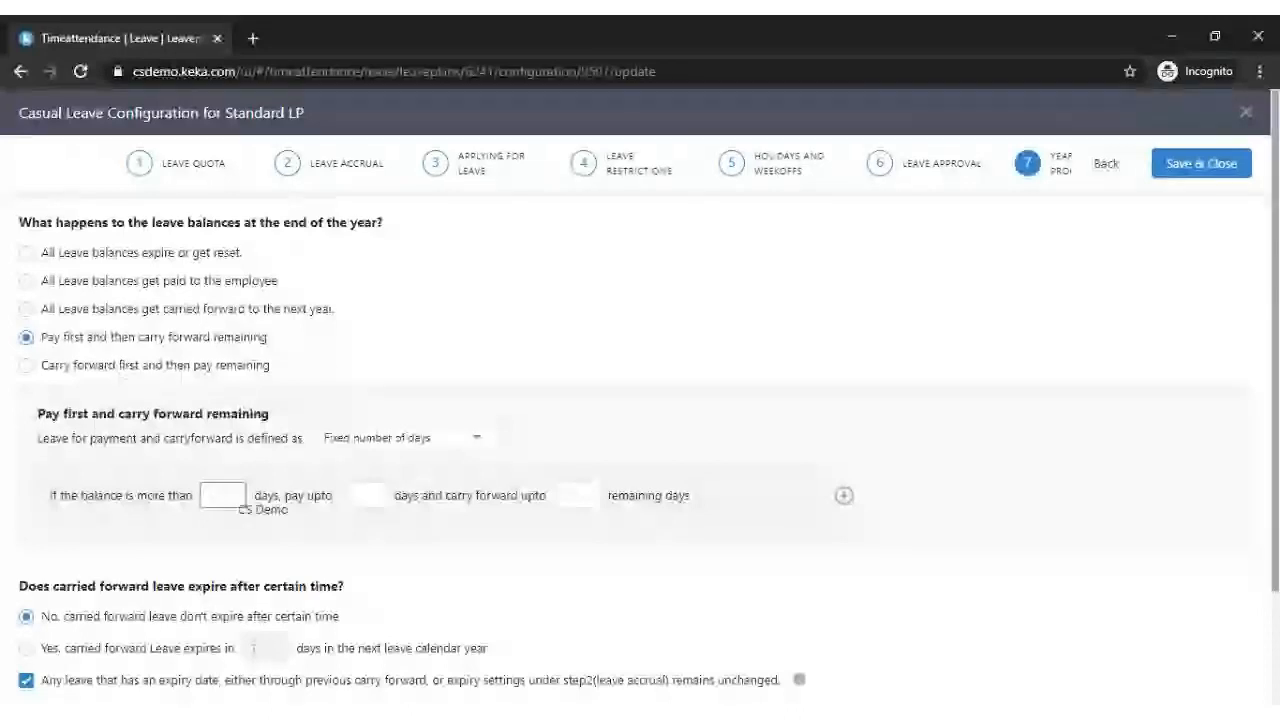
{"action": "type", "text": "10"}
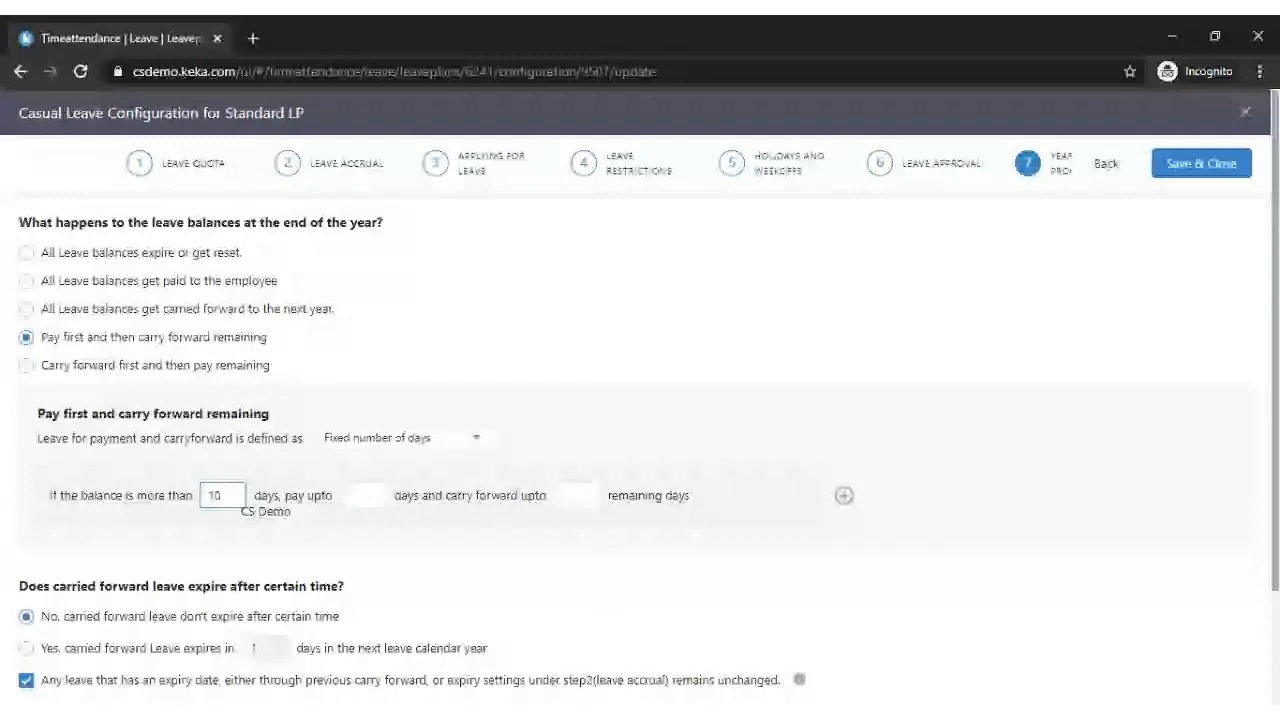
{"action": "left_click", "coordinate": [365, 496]}
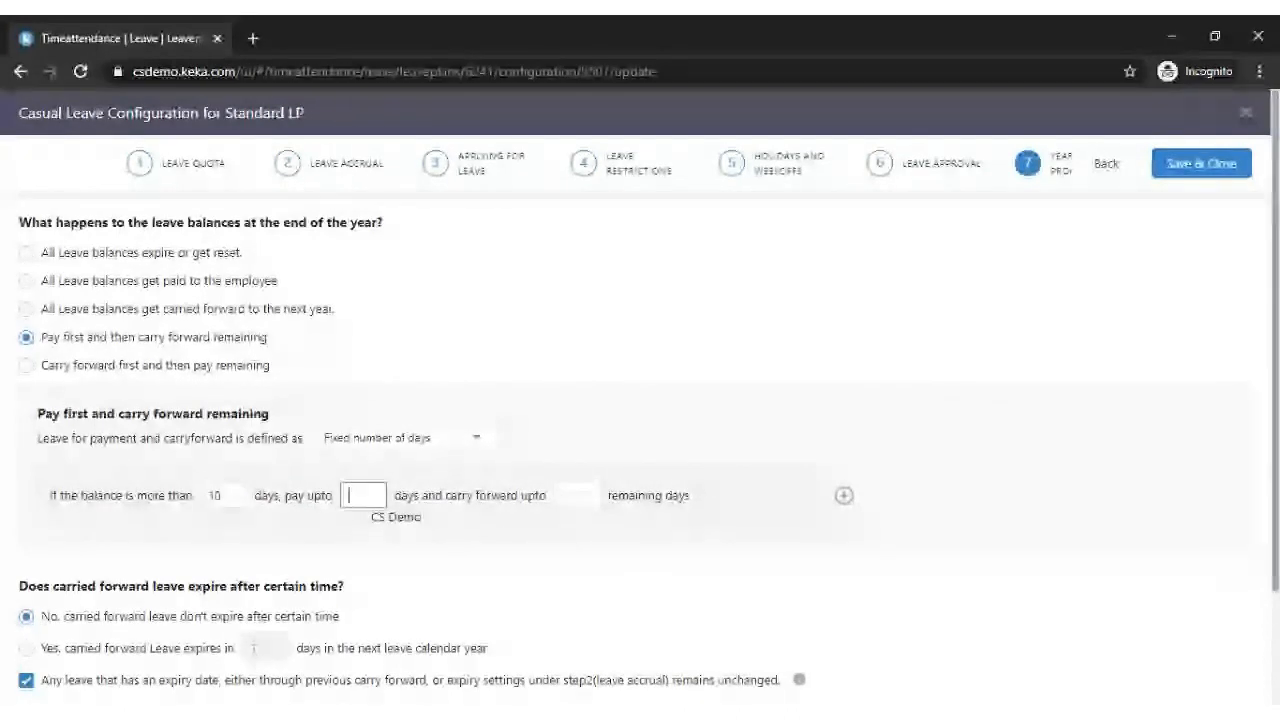
{"action": "type", "text": "4"}
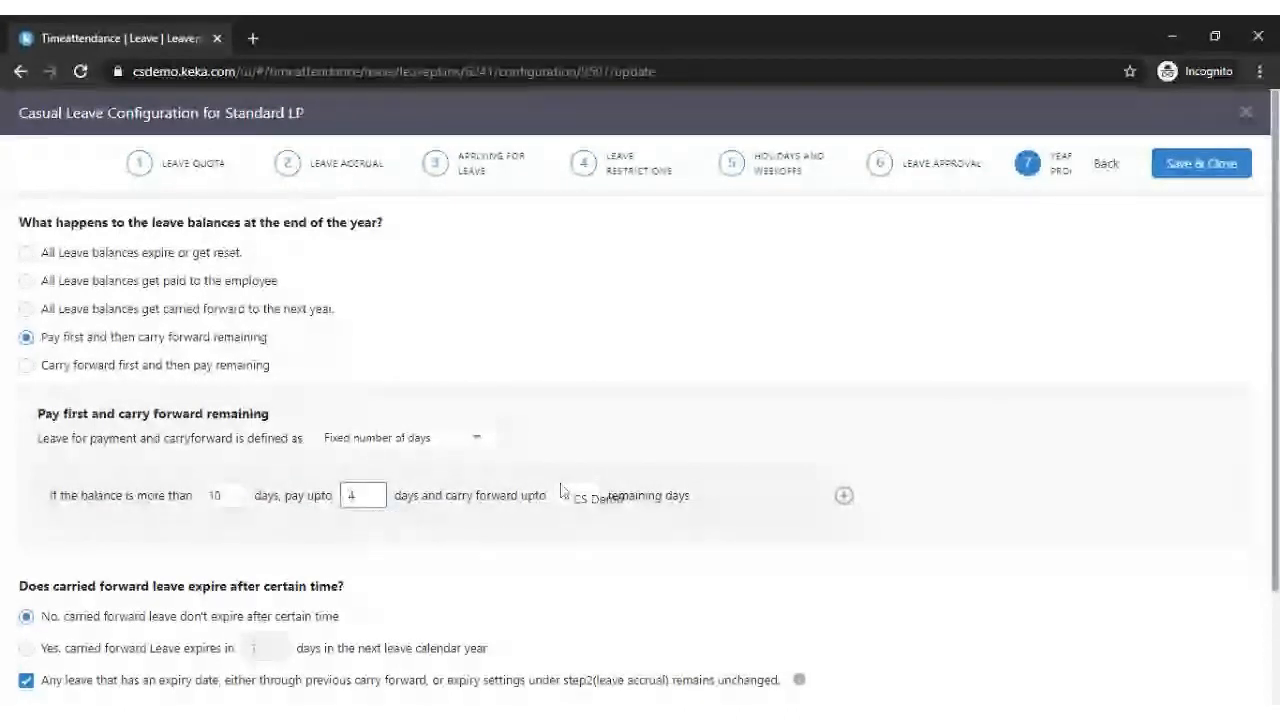
{"action": "left_click", "coordinate": [562, 494]}
{"action": "type", "text": "6"}
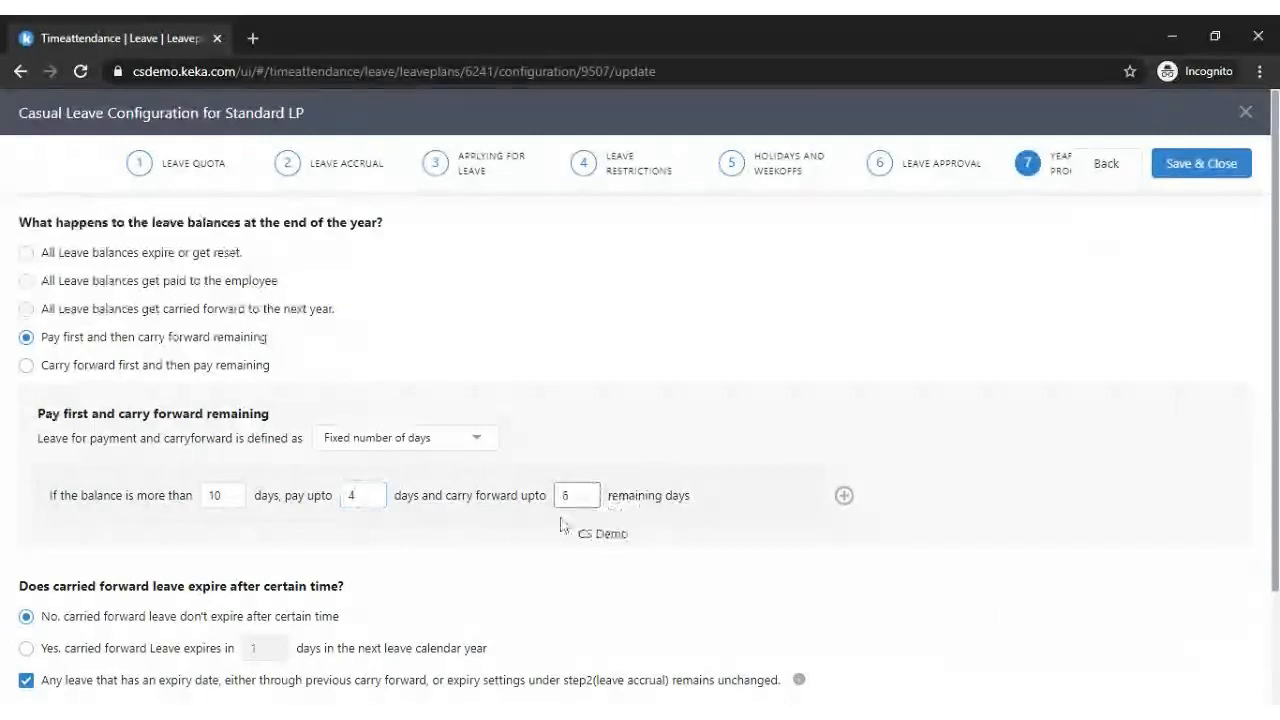
{"action": "left_click", "coordinate": [522, 550]}
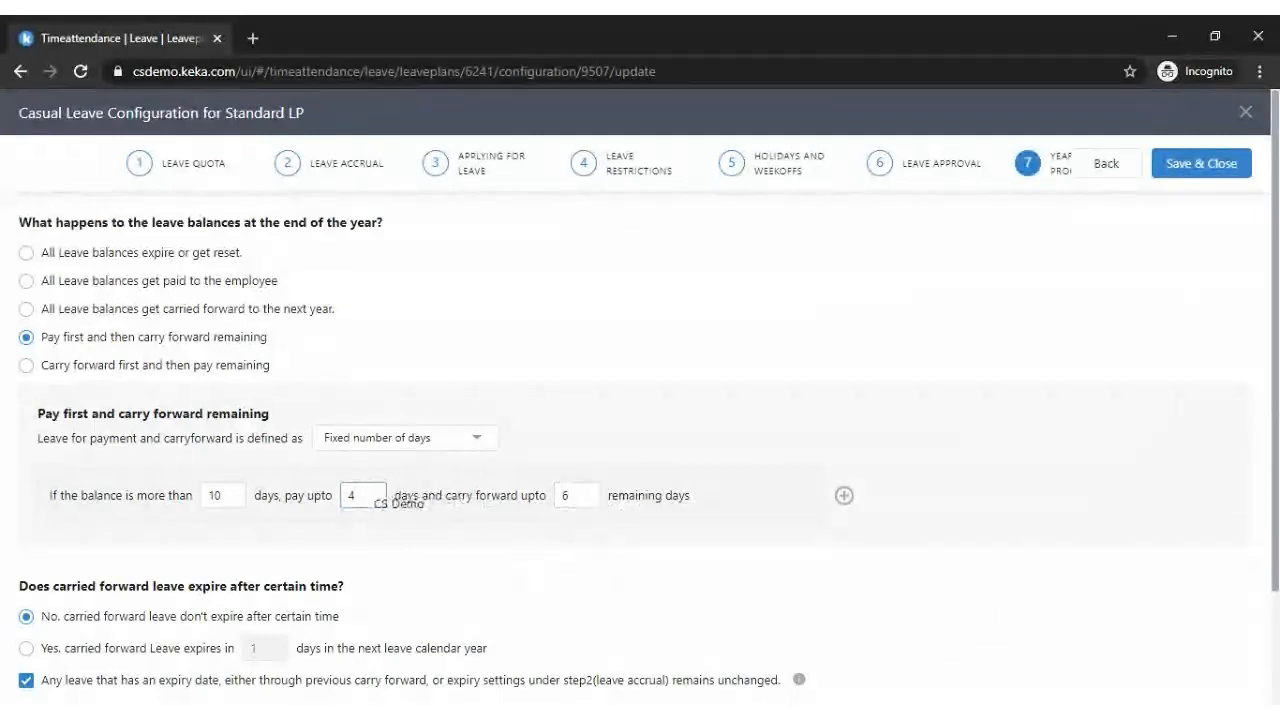
Change the pay-first rule to pay up to 2 days and carry forward up to 3 remaining days.
{"action": "left_click", "coordinate": [368, 497]}
{"action": "key", "text": "Tab"}
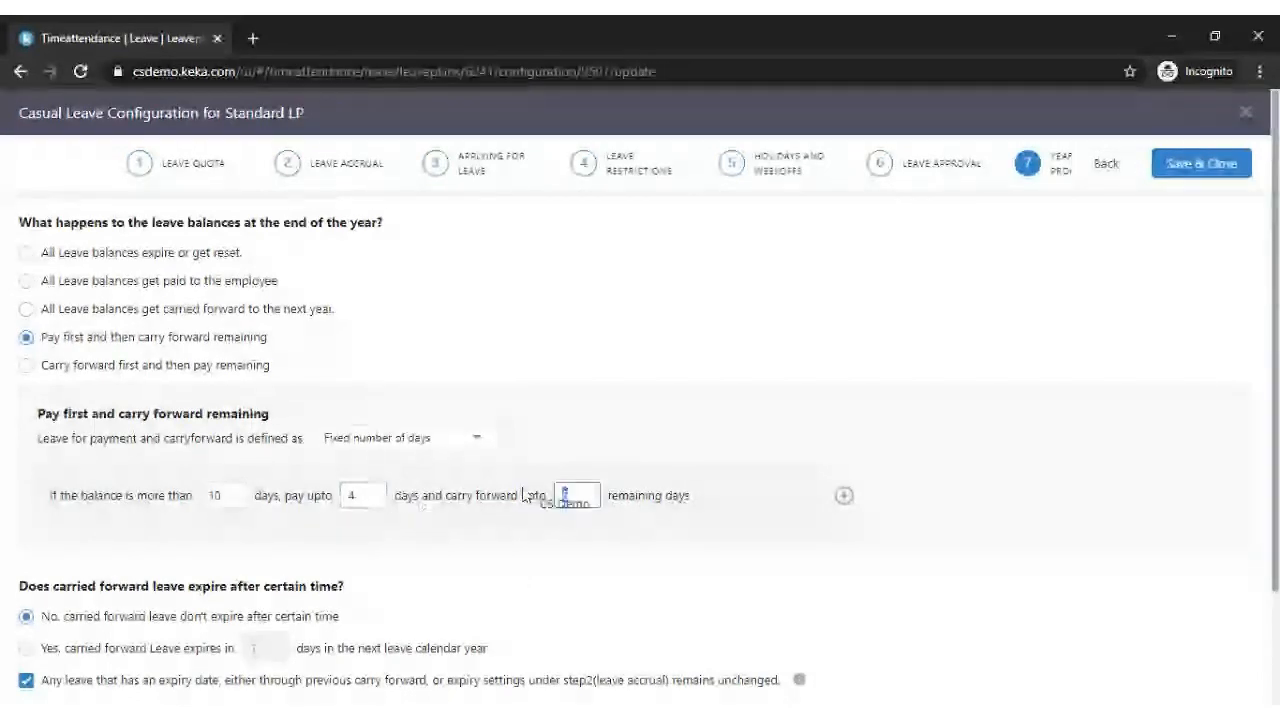
{"action": "double_click", "coordinate": [362, 495]}
{"action": "type", "text": "2"}
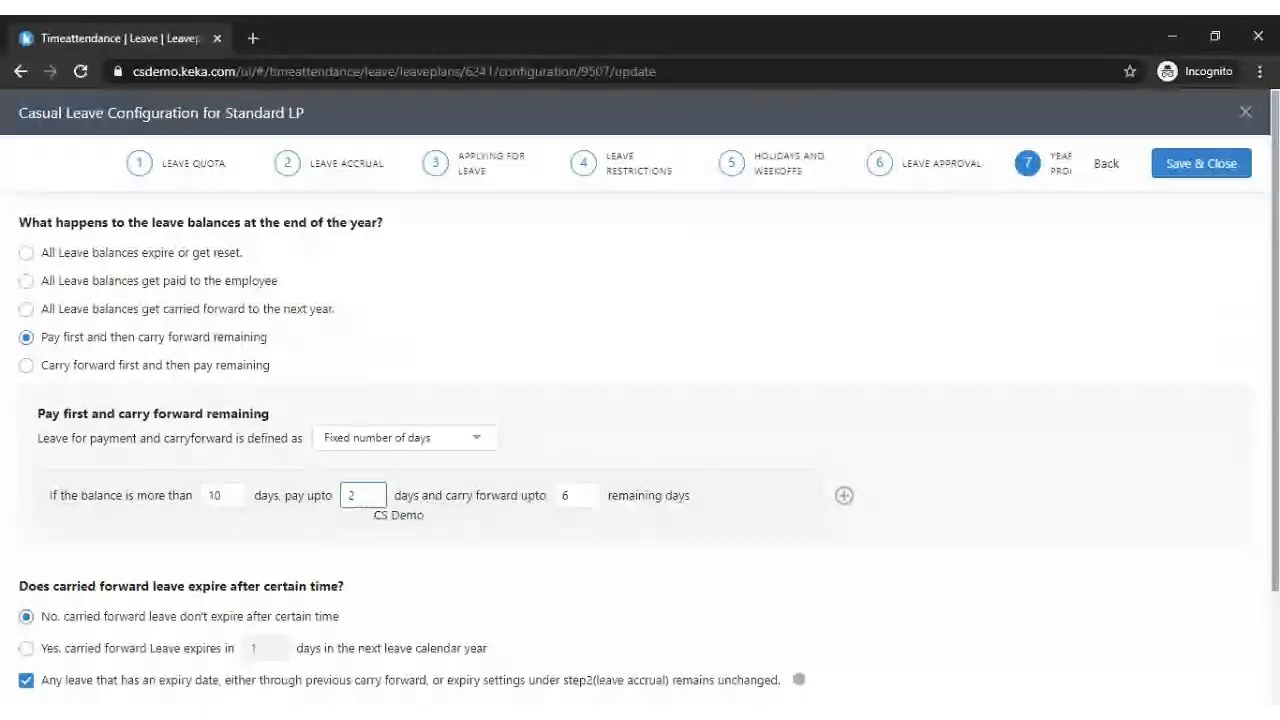
{"action": "left_click", "coordinate": [578, 495]}
{"action": "key", "text": "BackSpace"}
{"action": "type", "text": "3"}
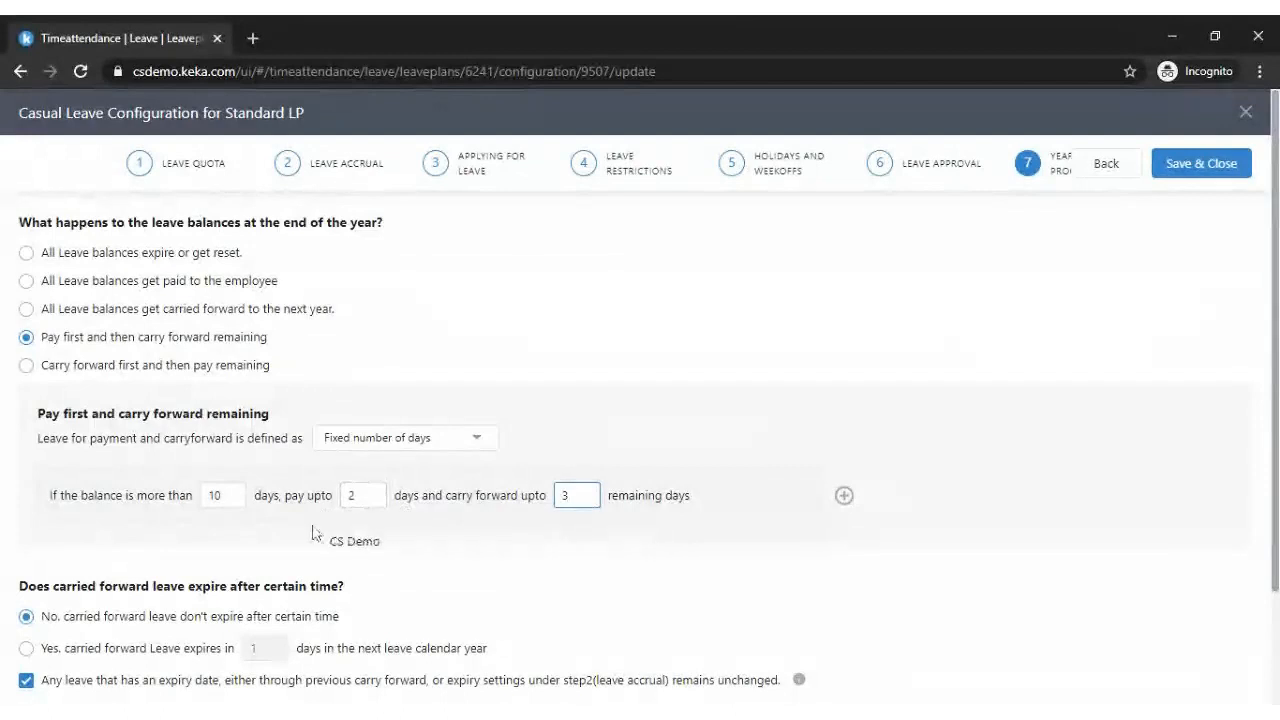
Try the Carry forward first and then pay remaining option, and settle on All Leave balances expire or get reset.
{"action": "left_click", "coordinate": [165, 366]}
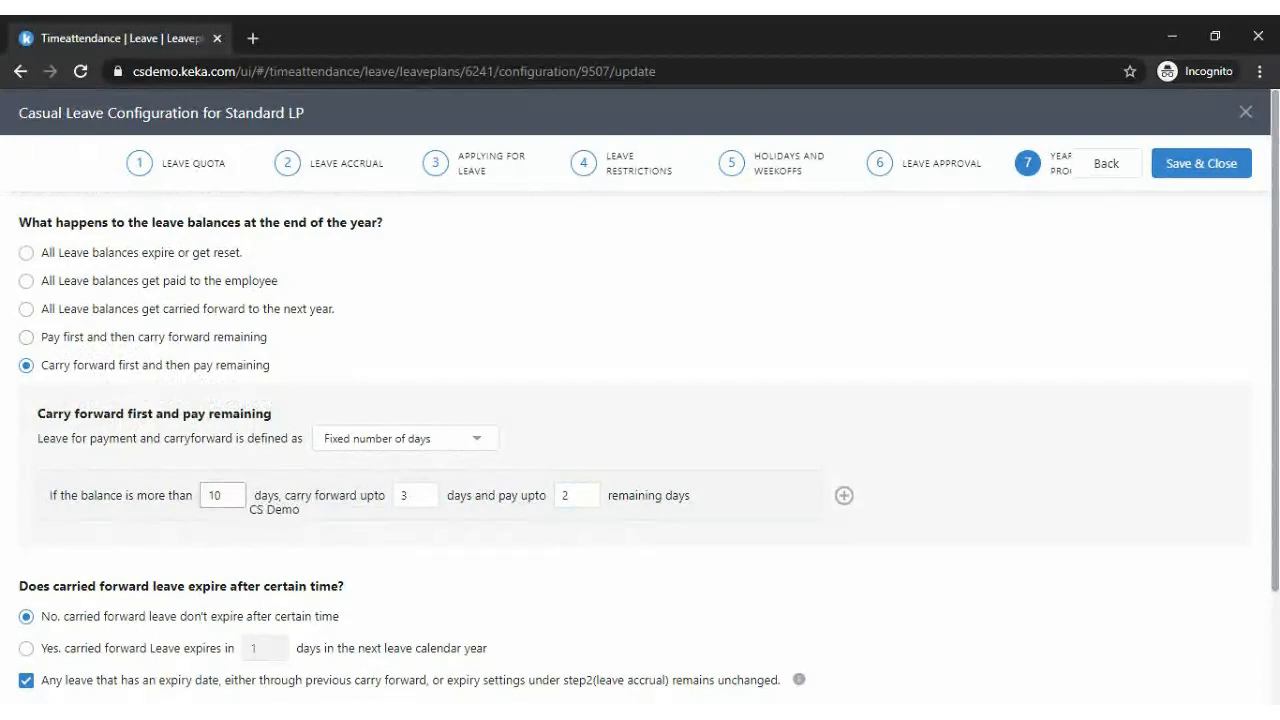
{"action": "double_click", "coordinate": [230, 495]}
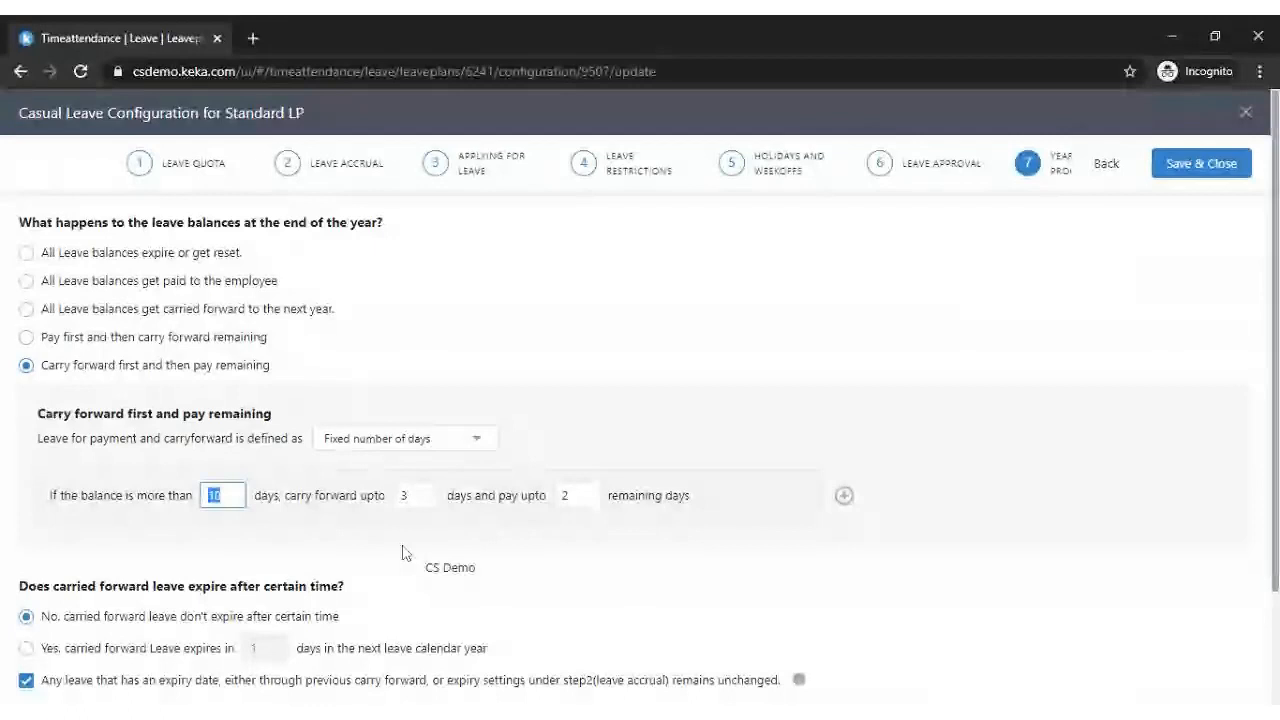
{"action": "left_click", "coordinate": [166, 255]}
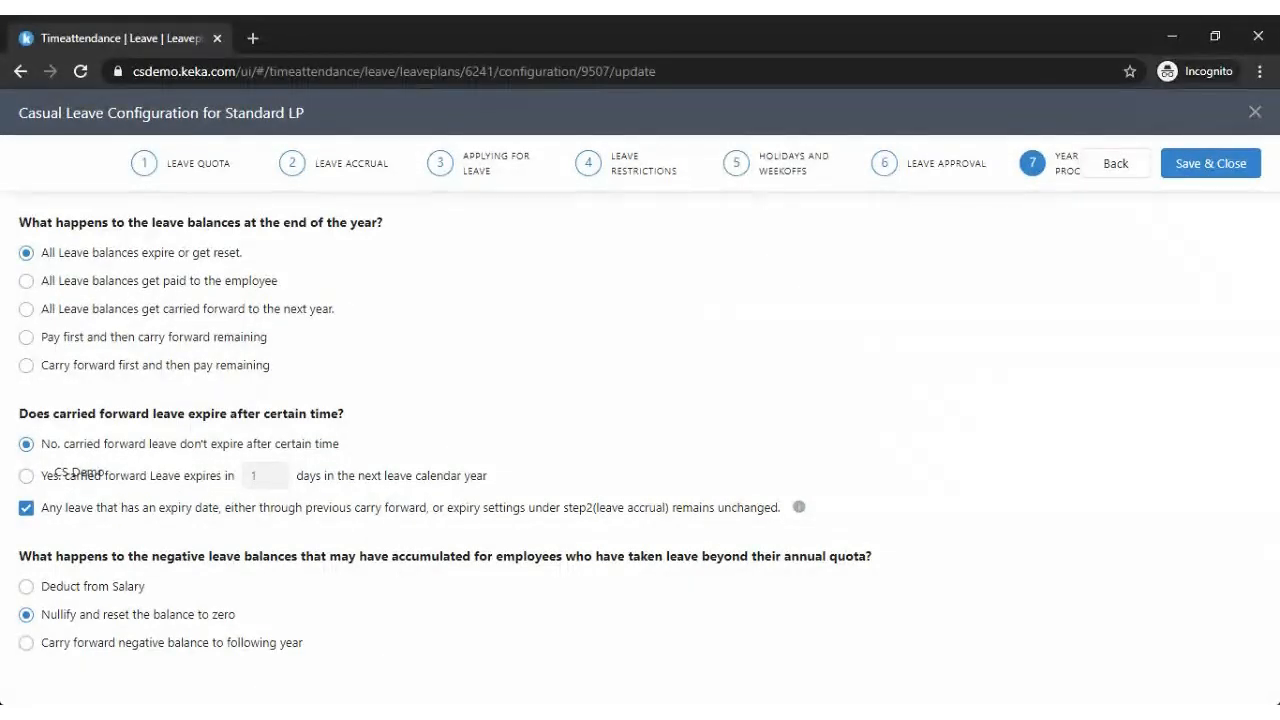
Make carried forward leave expire in 180 days in the next leave calendar year.
{"action": "left_click", "coordinate": [55, 479]}
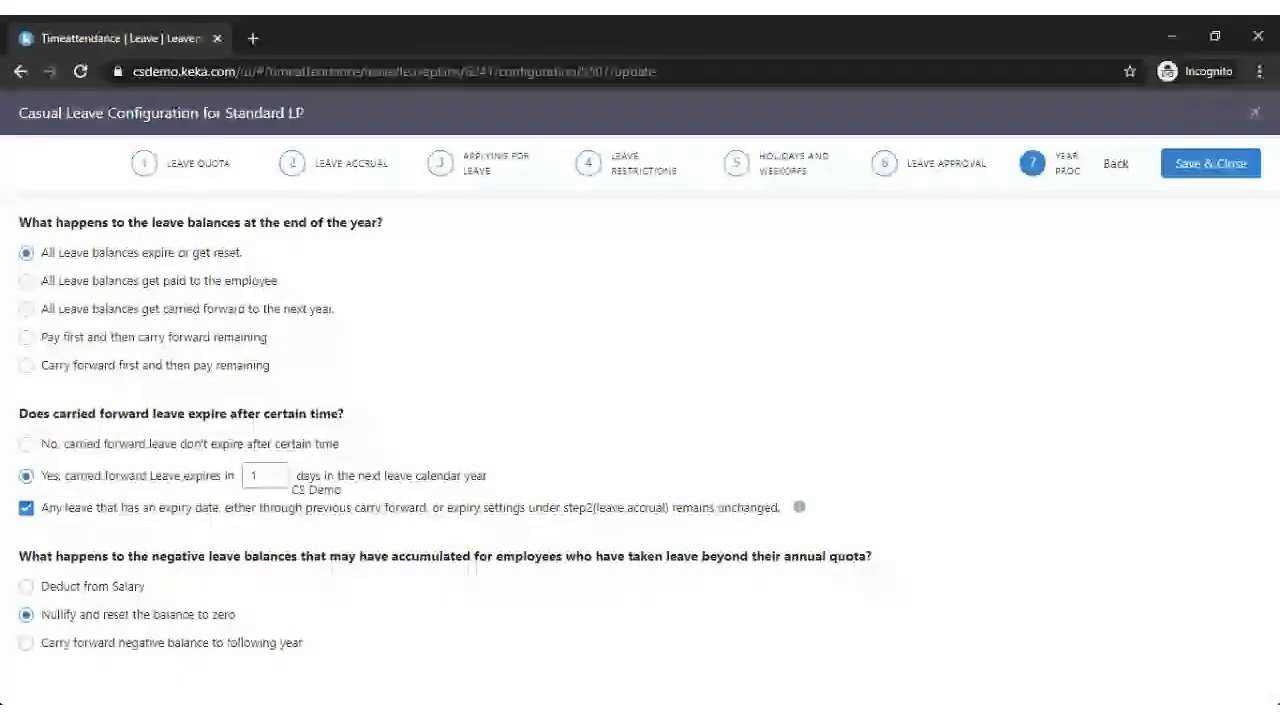
{"action": "type", "text": "80"}
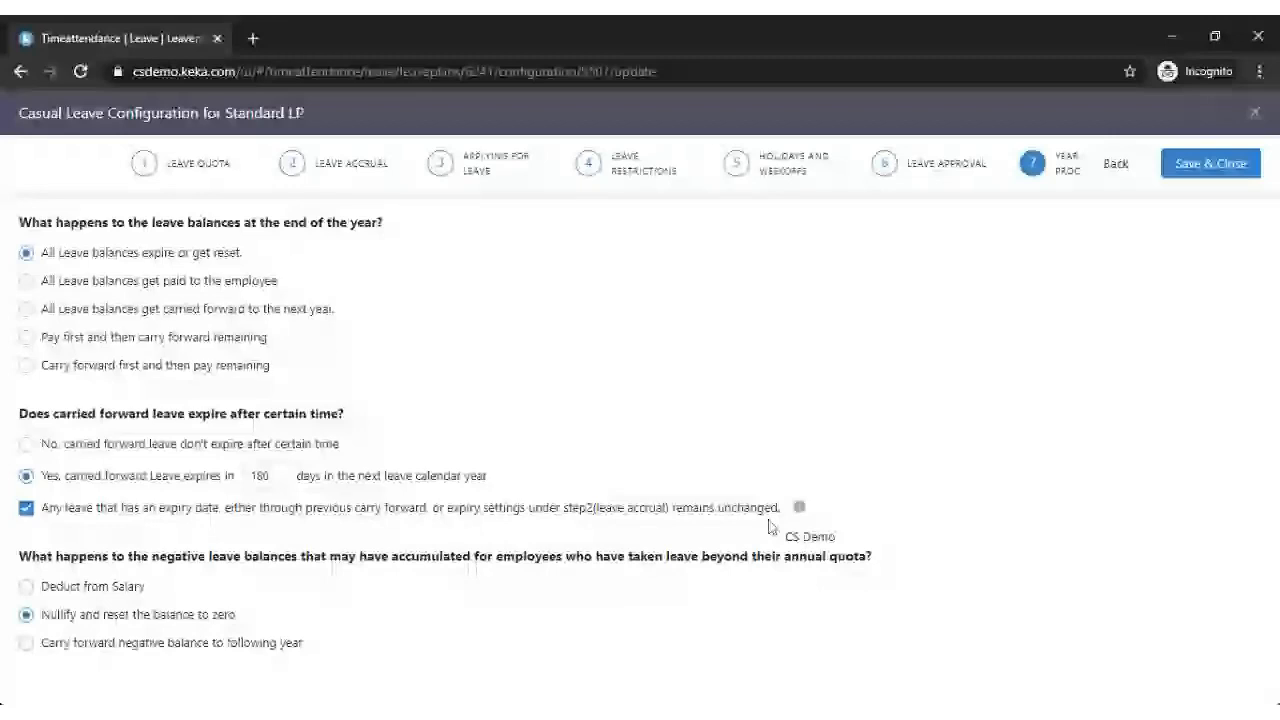
{"action": "mouse_move", "coordinate": [800, 507]}
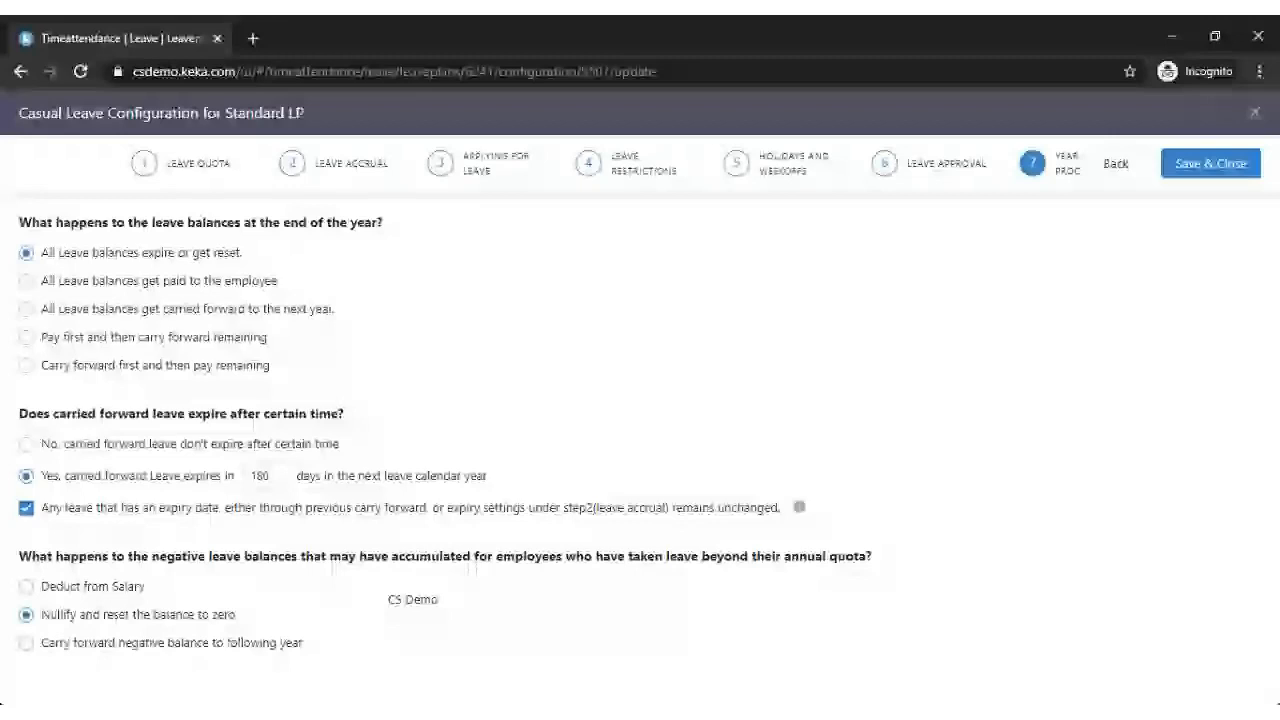
Go through the negative balance options, settle on Nullify and reset the balance to zero, and save and close the Casual Leave configuration.
{"action": "left_click", "coordinate": [59, 590]}
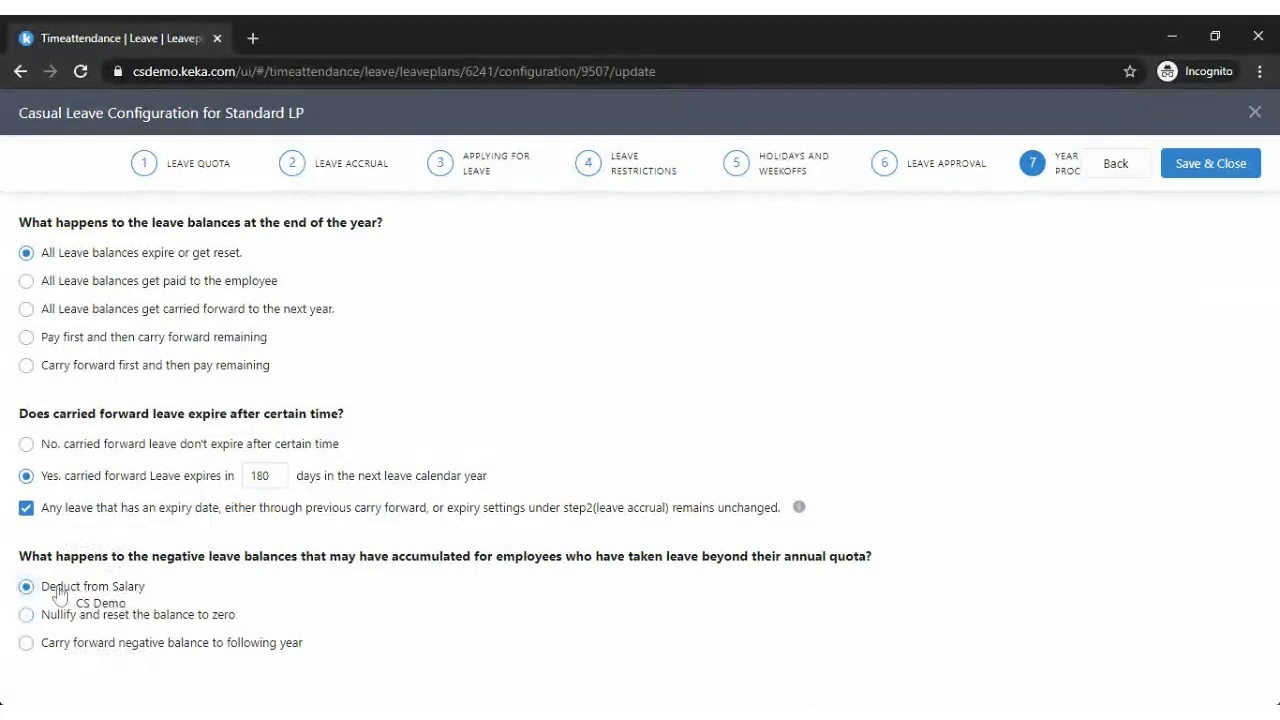
{"action": "left_click", "coordinate": [178, 618]}
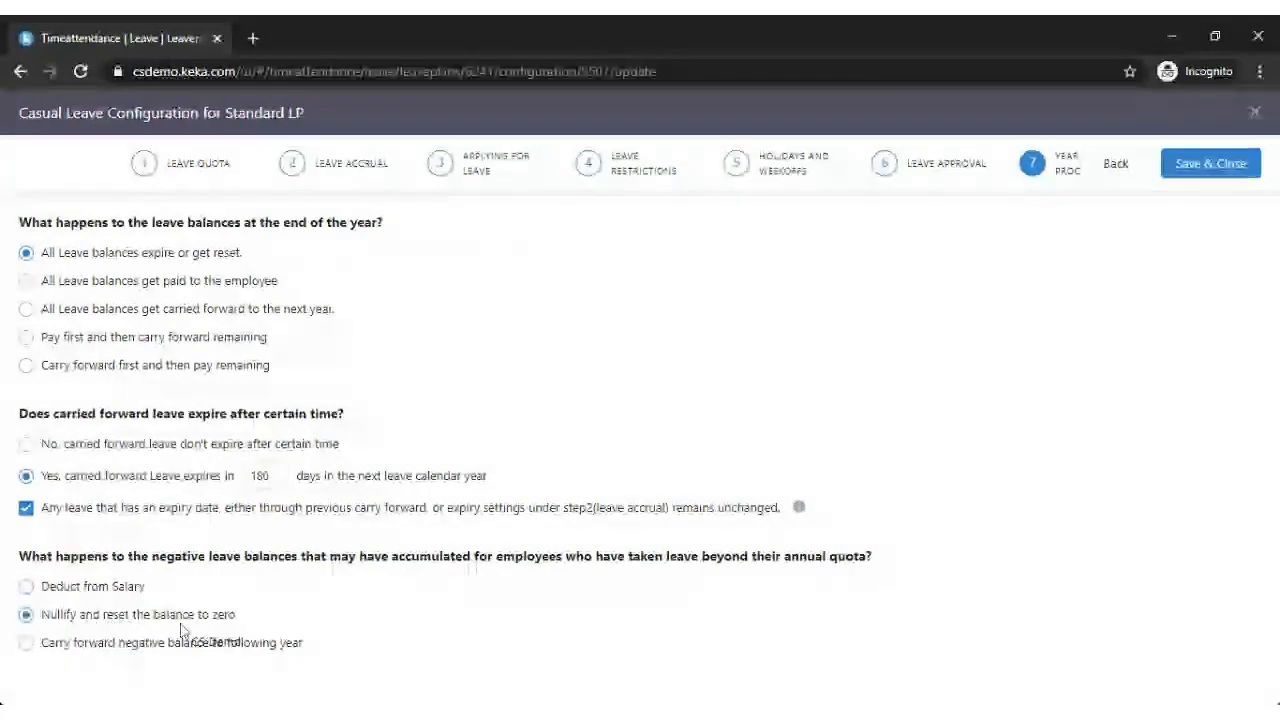
{"action": "left_click", "coordinate": [92, 645]}
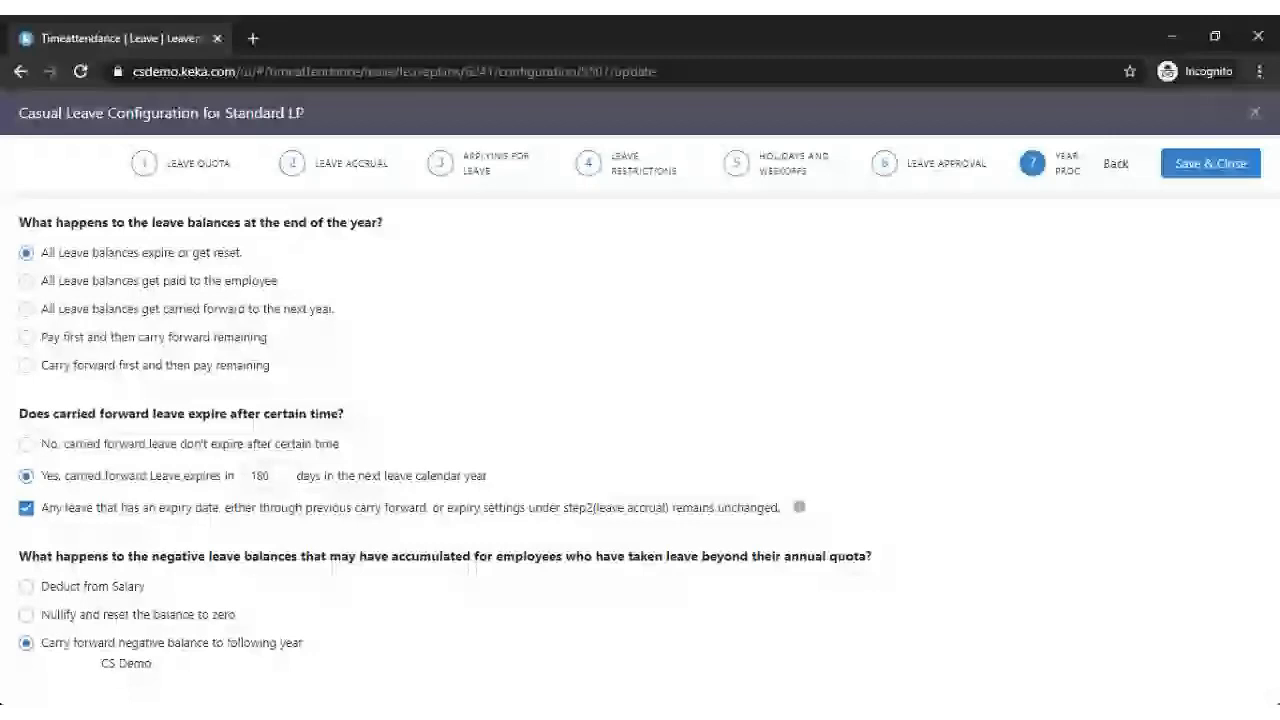
{"action": "left_click", "coordinate": [90, 614]}
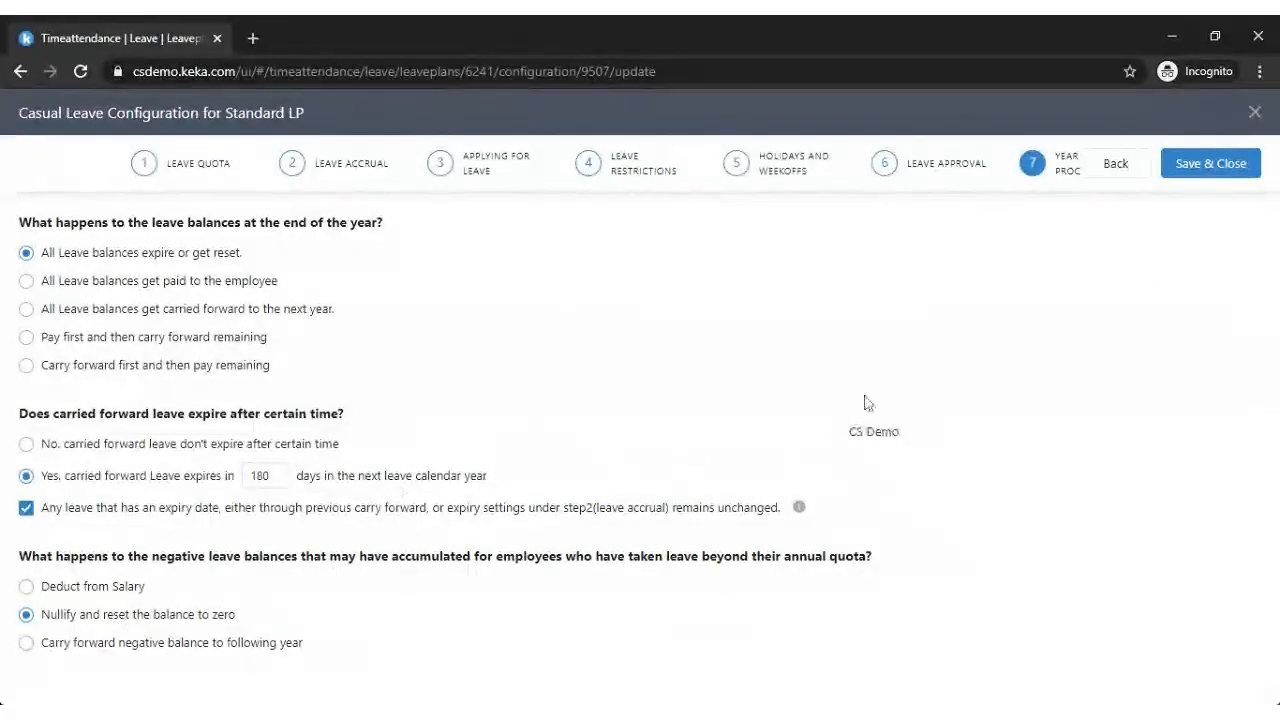
{"action": "left_click", "coordinate": [1208, 165]}
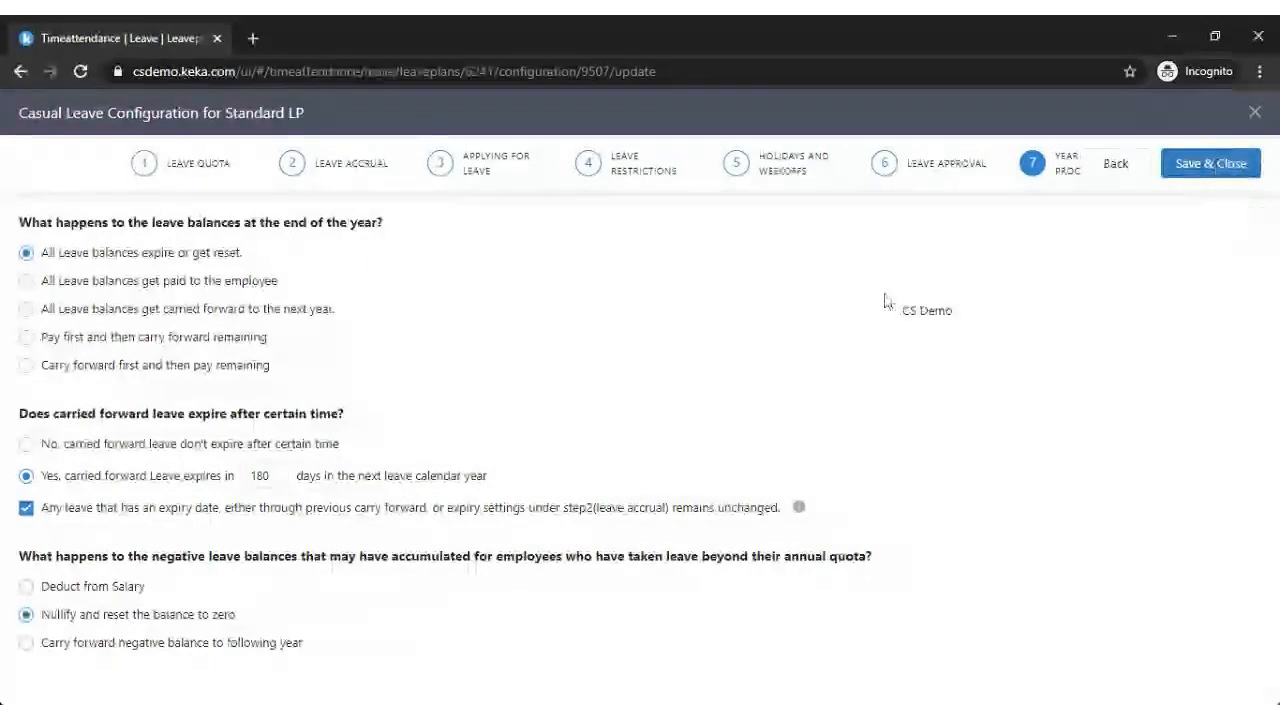
{"action": "left_click", "coordinate": [1208, 165]}
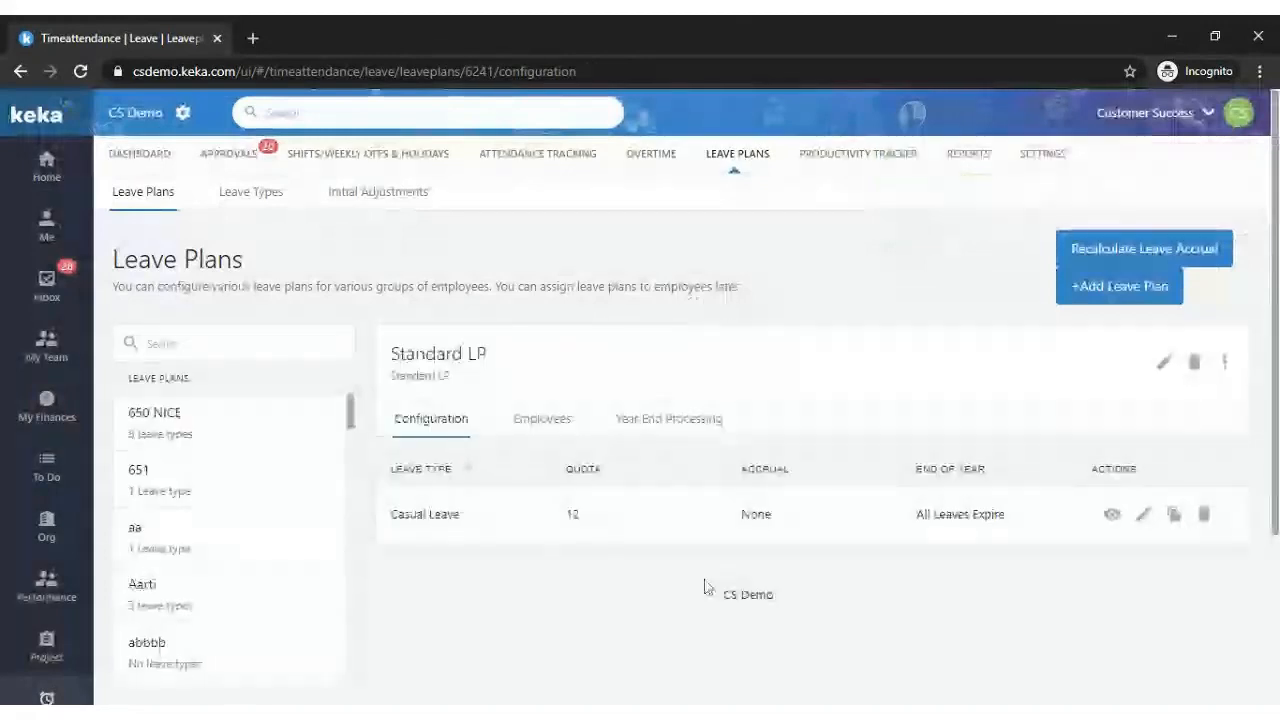
{"action": "left_click", "coordinate": [724, 662]}
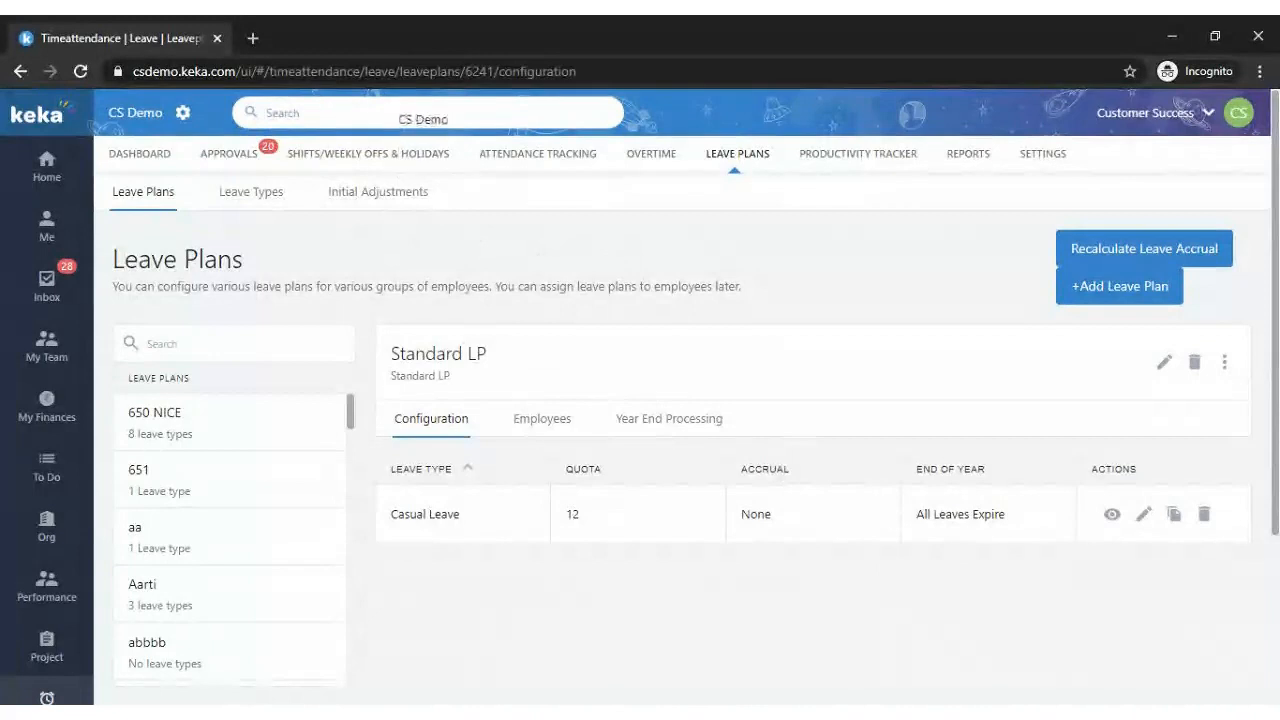
Search for the employee by name and open the job details in the employee's profile.
{"action": "left_click", "coordinate": [365, 113]}
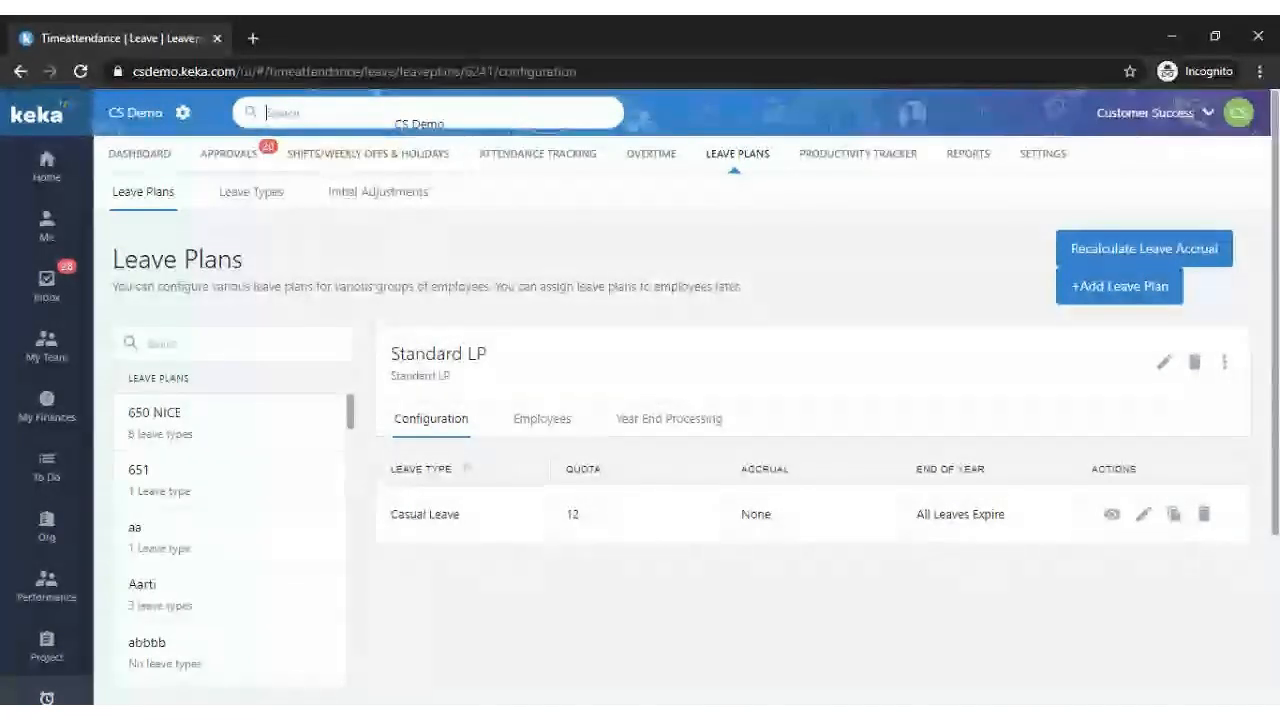
{"action": "type", "text": "jav"}
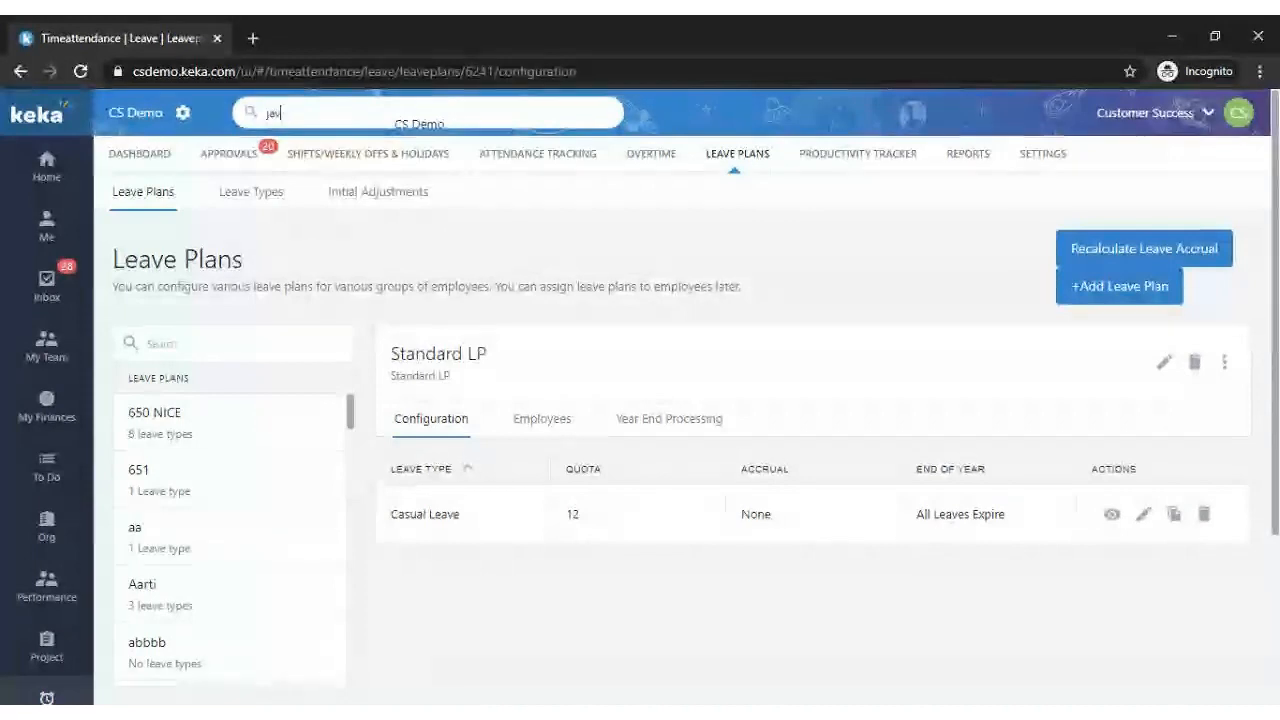
{"action": "type", "text": "eed"}
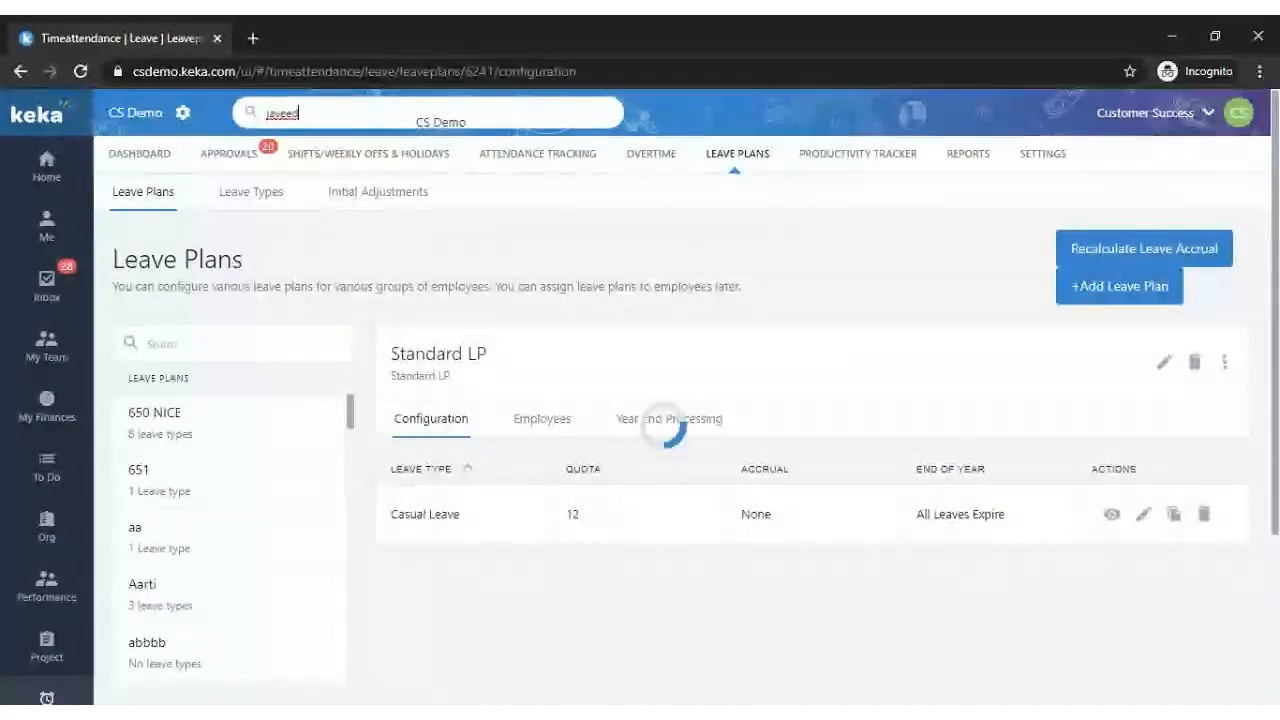
{"action": "left_click", "coordinate": [420, 245]}
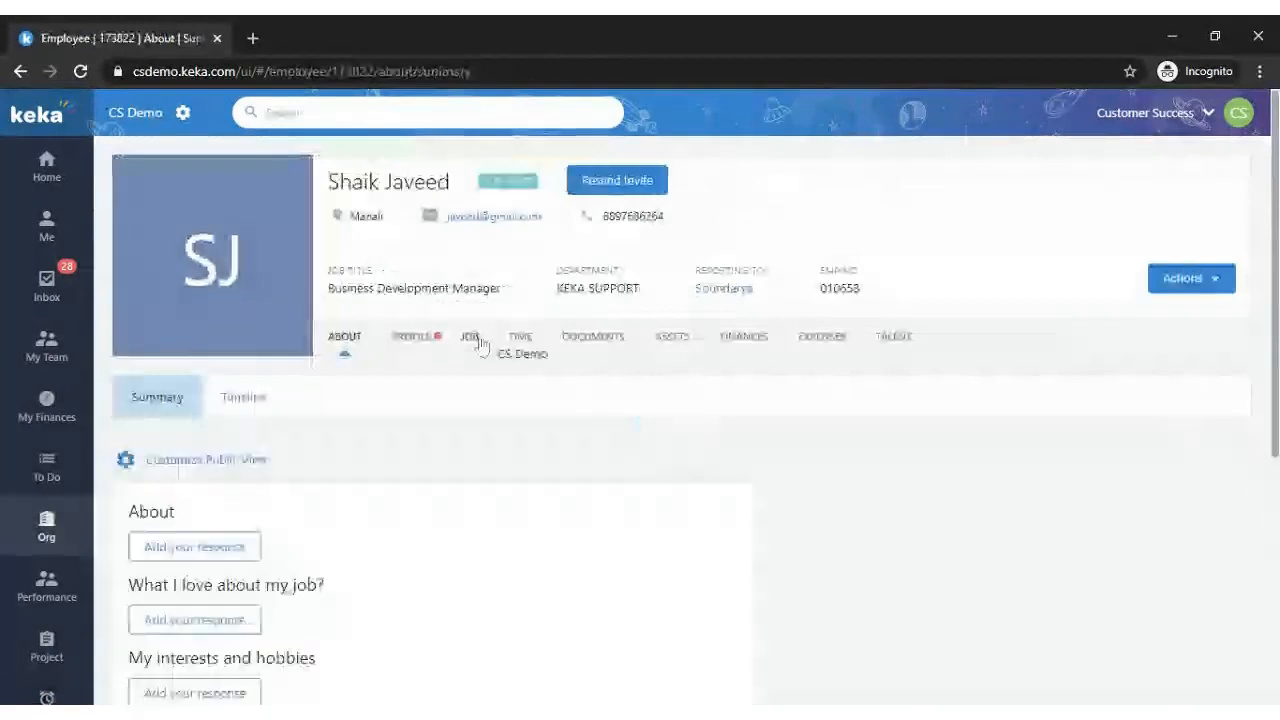
{"action": "left_click", "coordinate": [470, 338]}
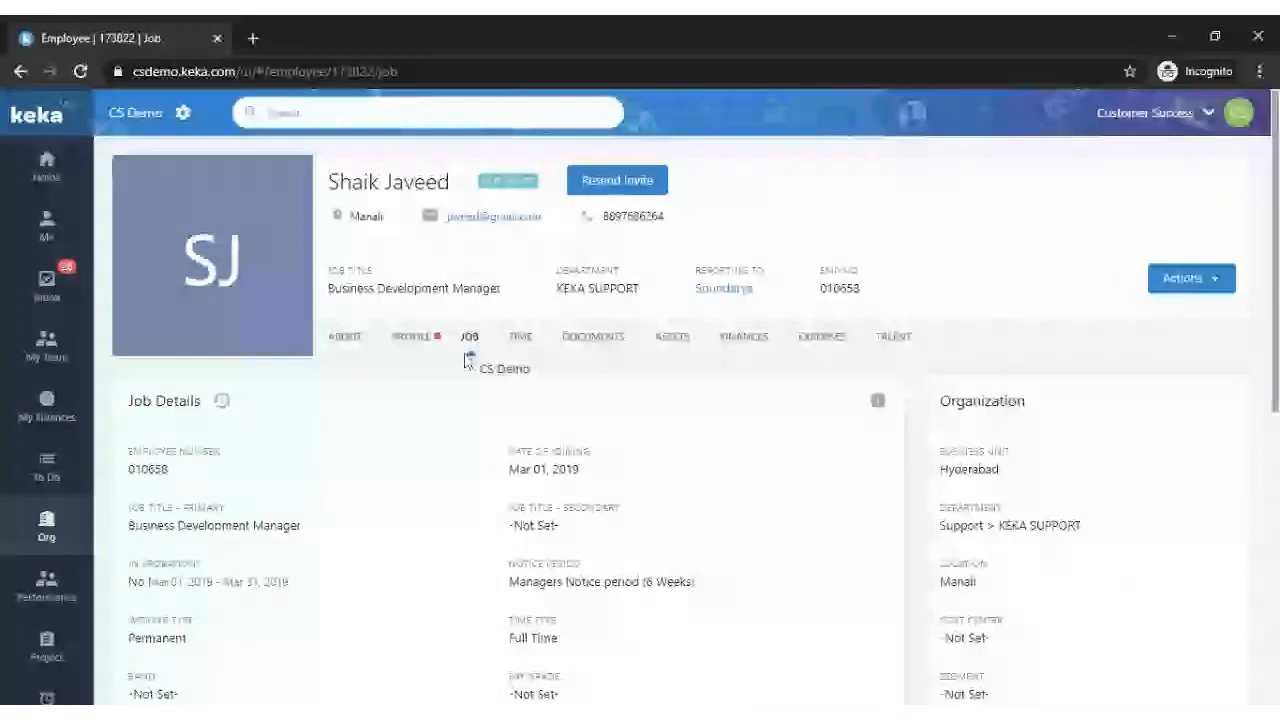
Open the employee's leave plan for updating as a correction of data and choose Standard LP as the new plan.
{"action": "scroll", "coordinate": [292, 216], "scroll_direction": "down", "scroll_amount": 6}
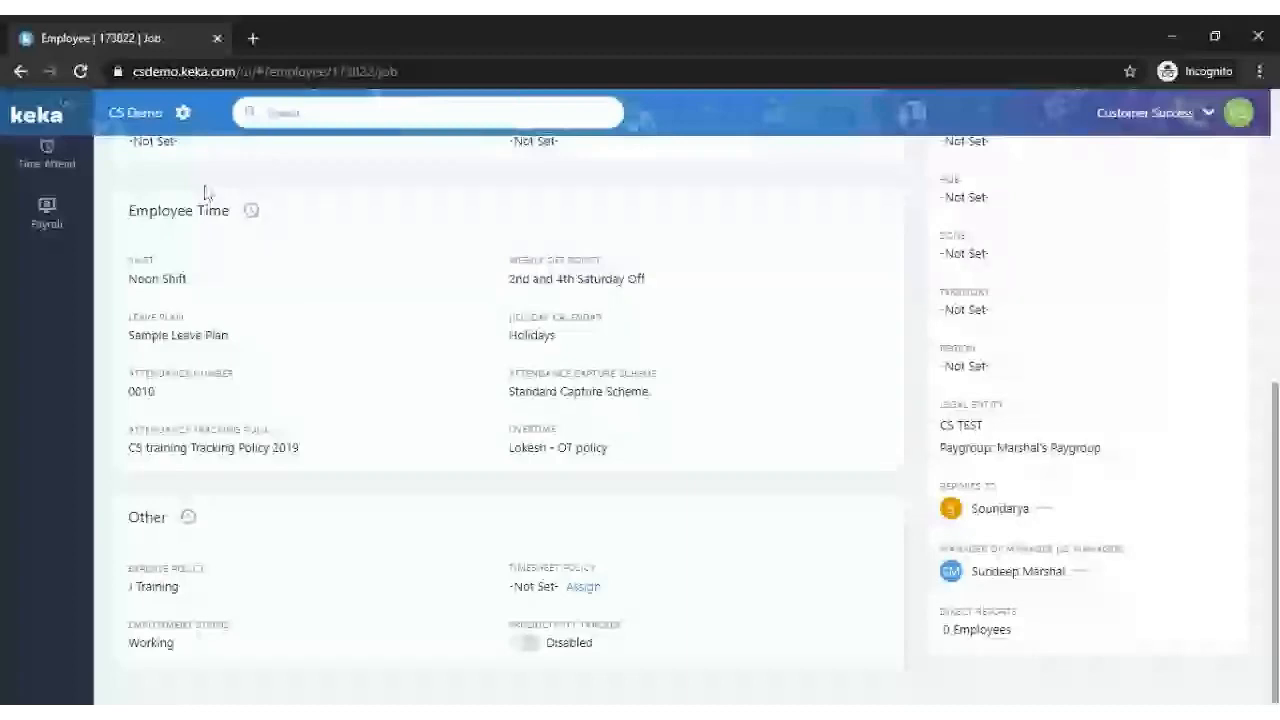
{"action": "scroll", "coordinate": [380, 465], "scroll_direction": "up", "scroll_amount": 4}
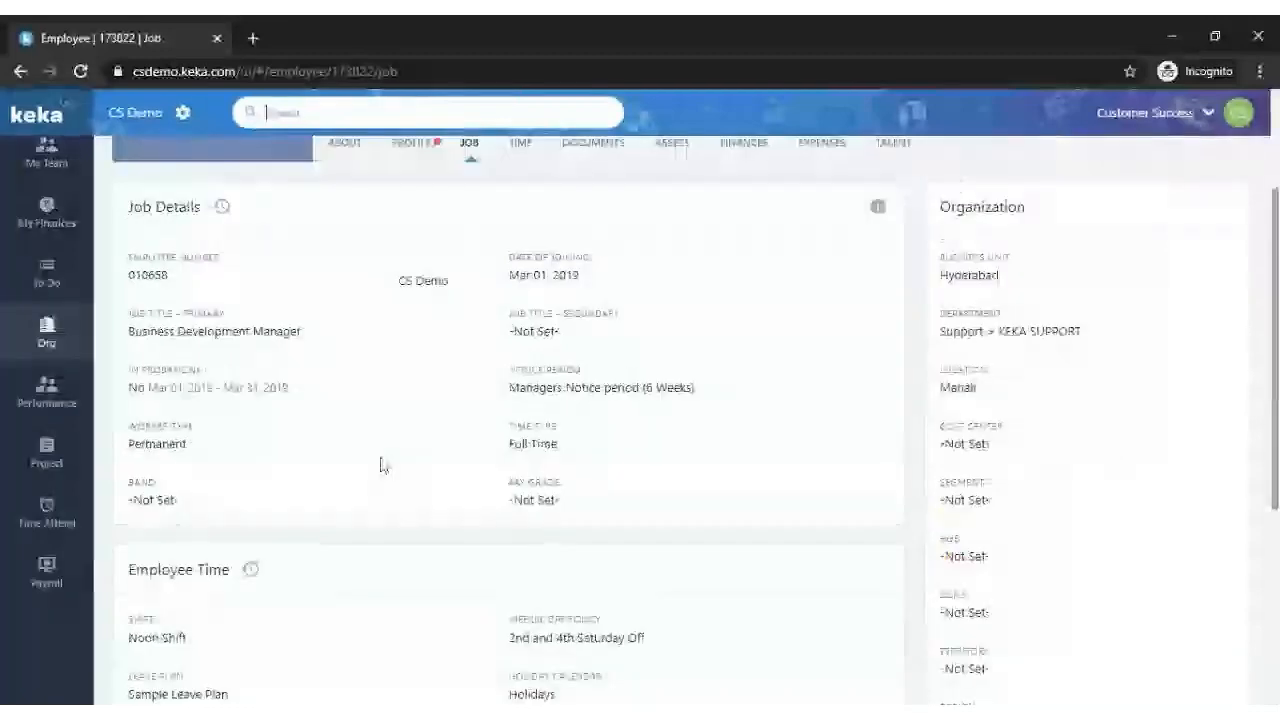
{"action": "scroll", "coordinate": [380, 465], "scroll_direction": "down", "scroll_amount": 3}
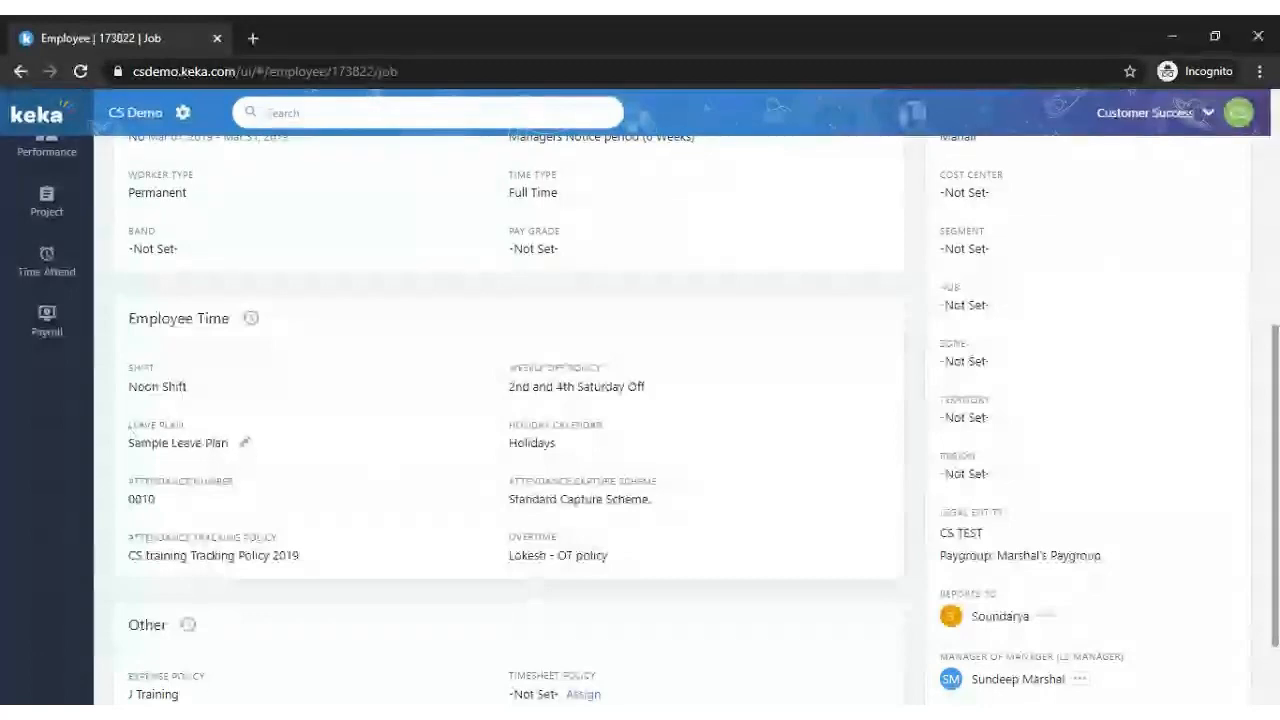
{"action": "left_click", "coordinate": [249, 443]}
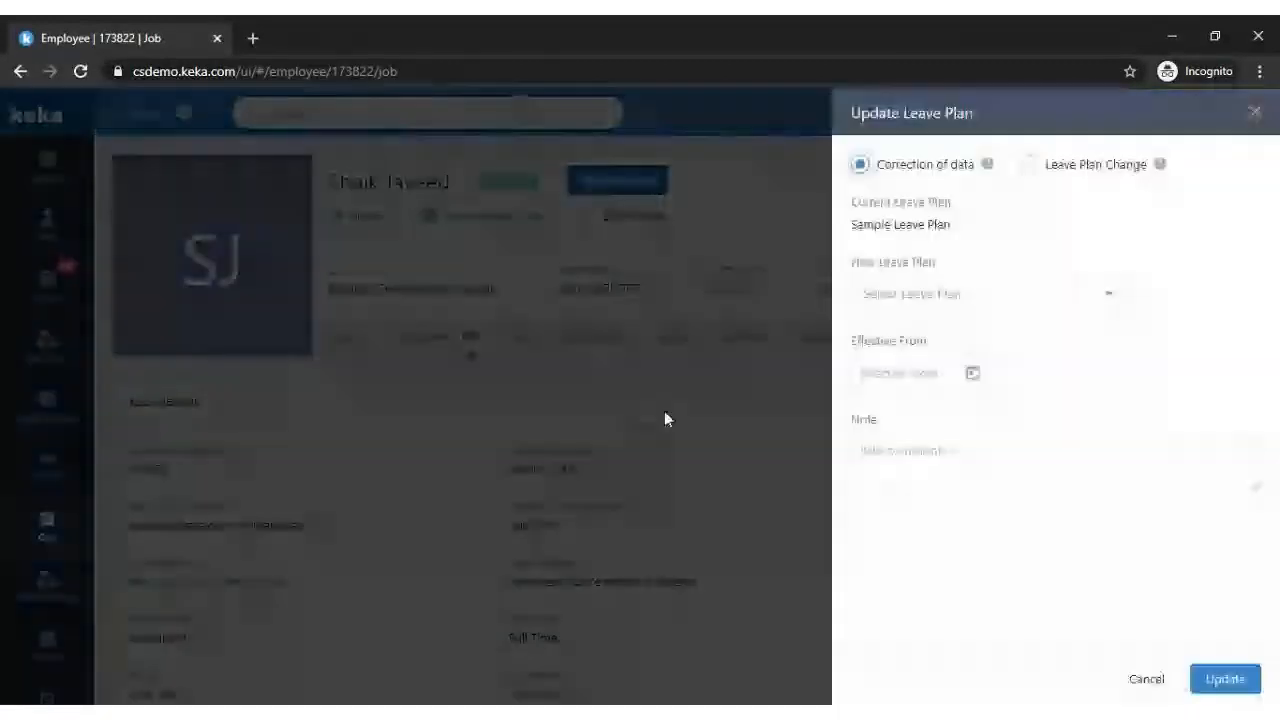
{"action": "left_click", "coordinate": [1045, 292]}
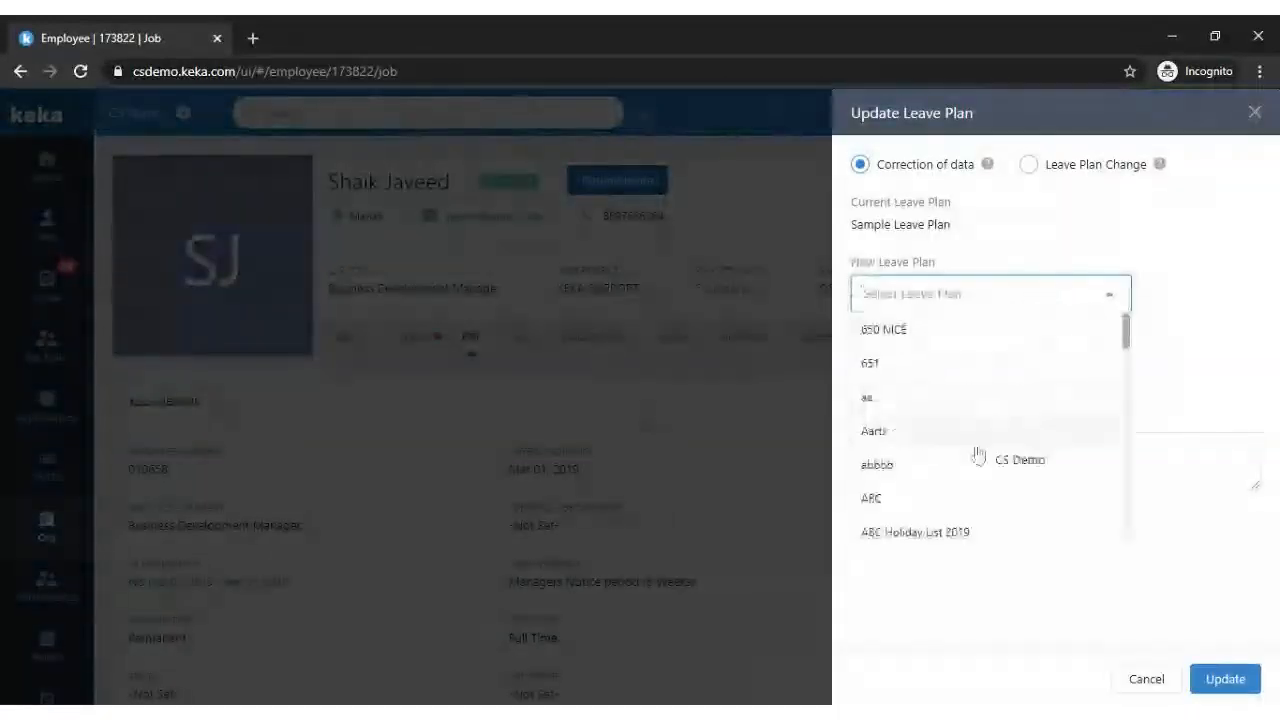
{"action": "scroll", "coordinate": [970, 470], "scroll_direction": "down", "scroll_amount": 3}
{"action": "type", "text": "stan"}
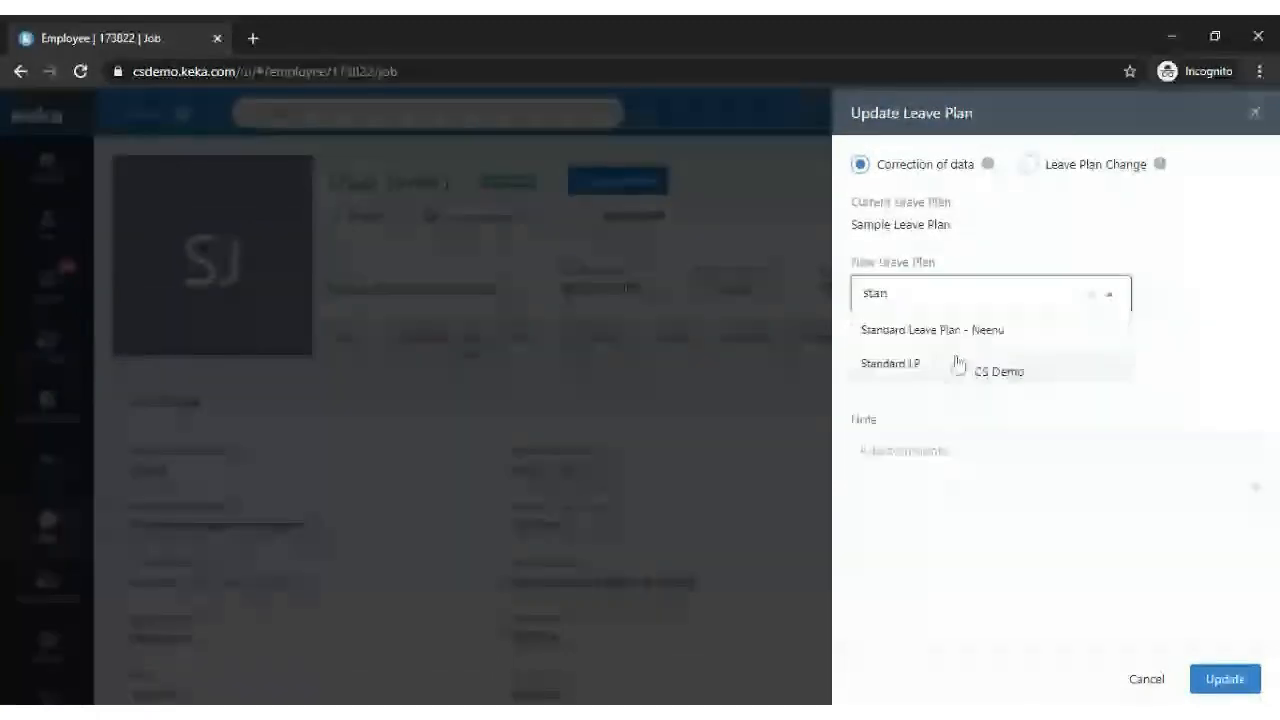
{"action": "left_click", "coordinate": [957, 364]}
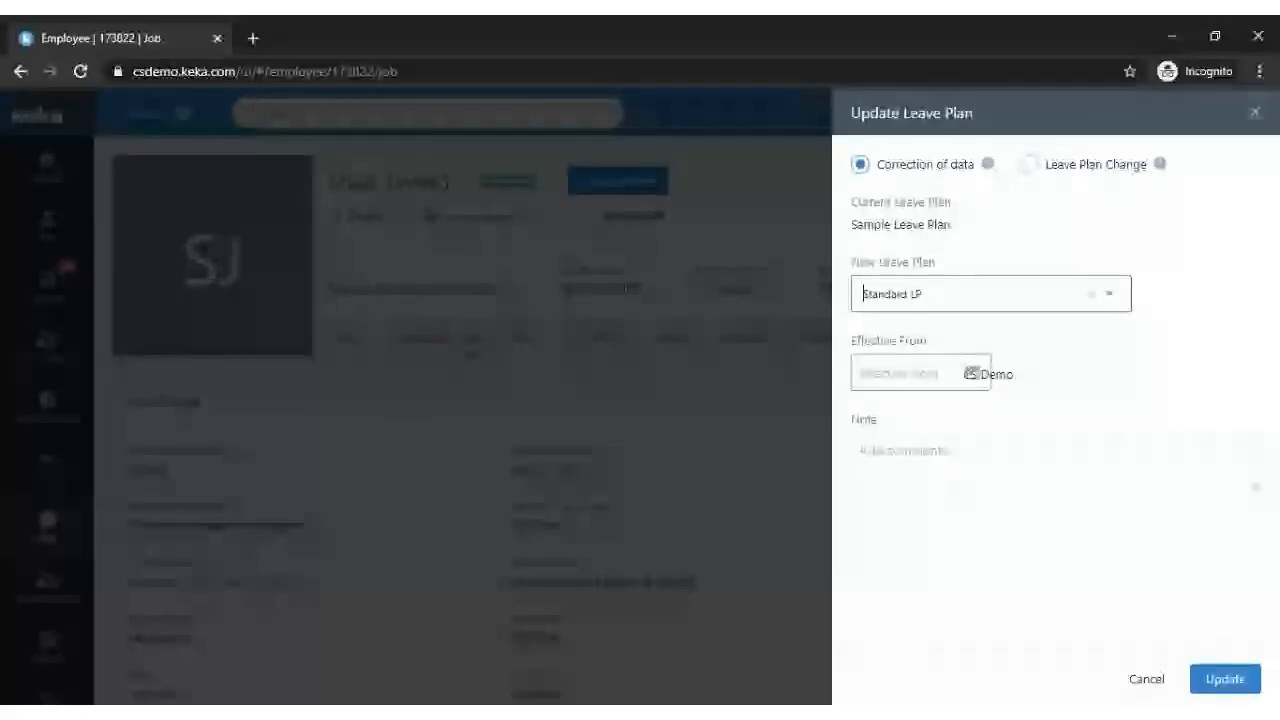
Set the plan's effective date to 12/01/2020 and enter the note "fsdfs".
{"action": "left_click", "coordinate": [971, 376]}
{"action": "left_click", "coordinate": [884, 498]}
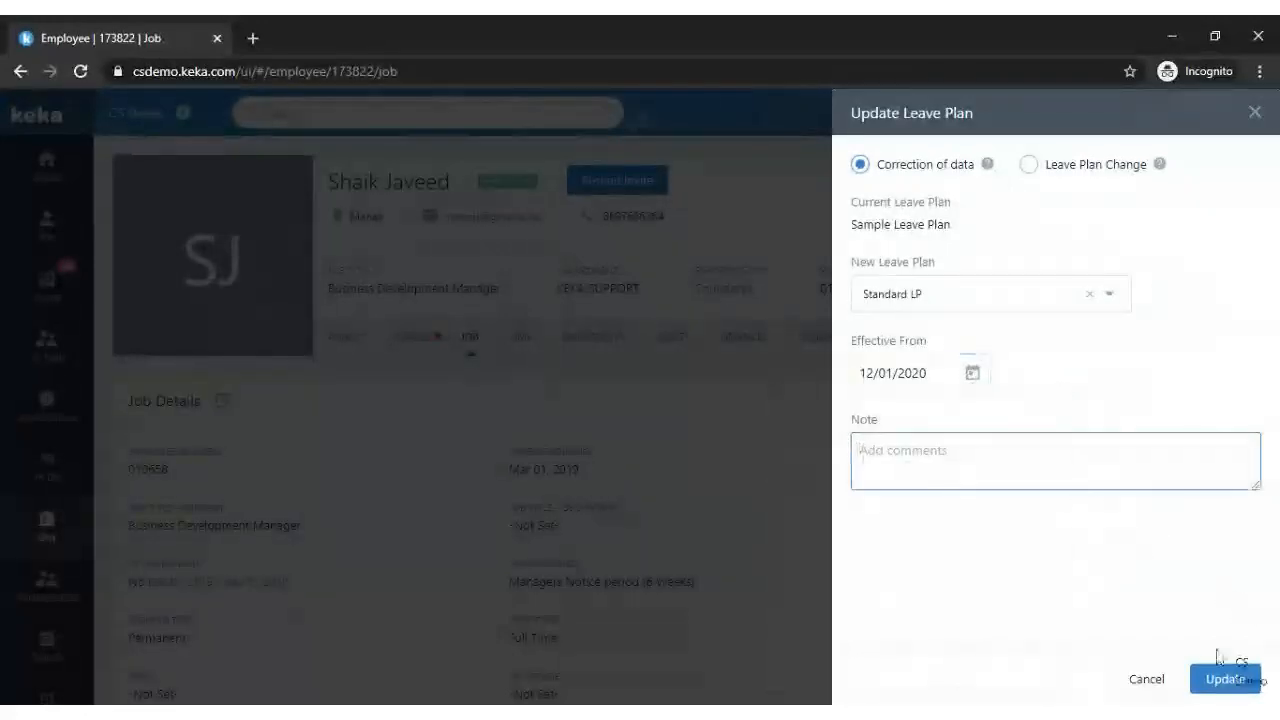
{"action": "left_click", "coordinate": [1216, 683]}
{"action": "left_click", "coordinate": [1017, 483]}
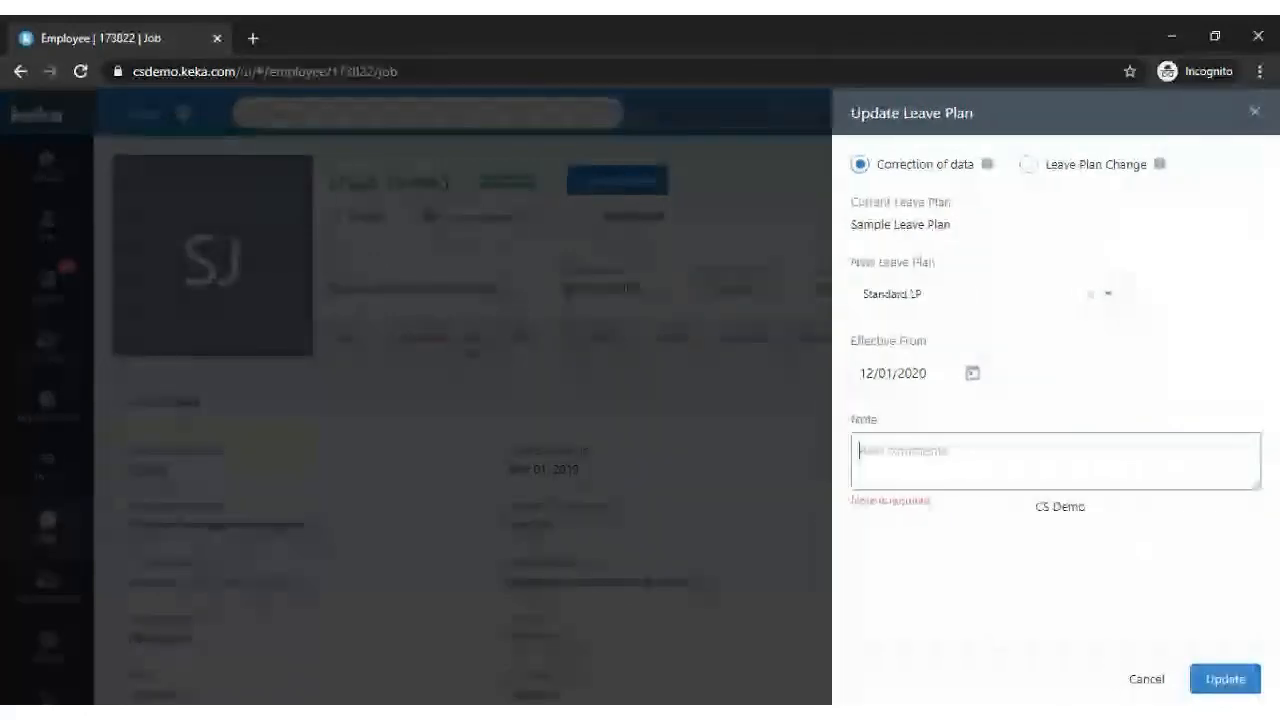
{"action": "type", "text": "fsdfs"}
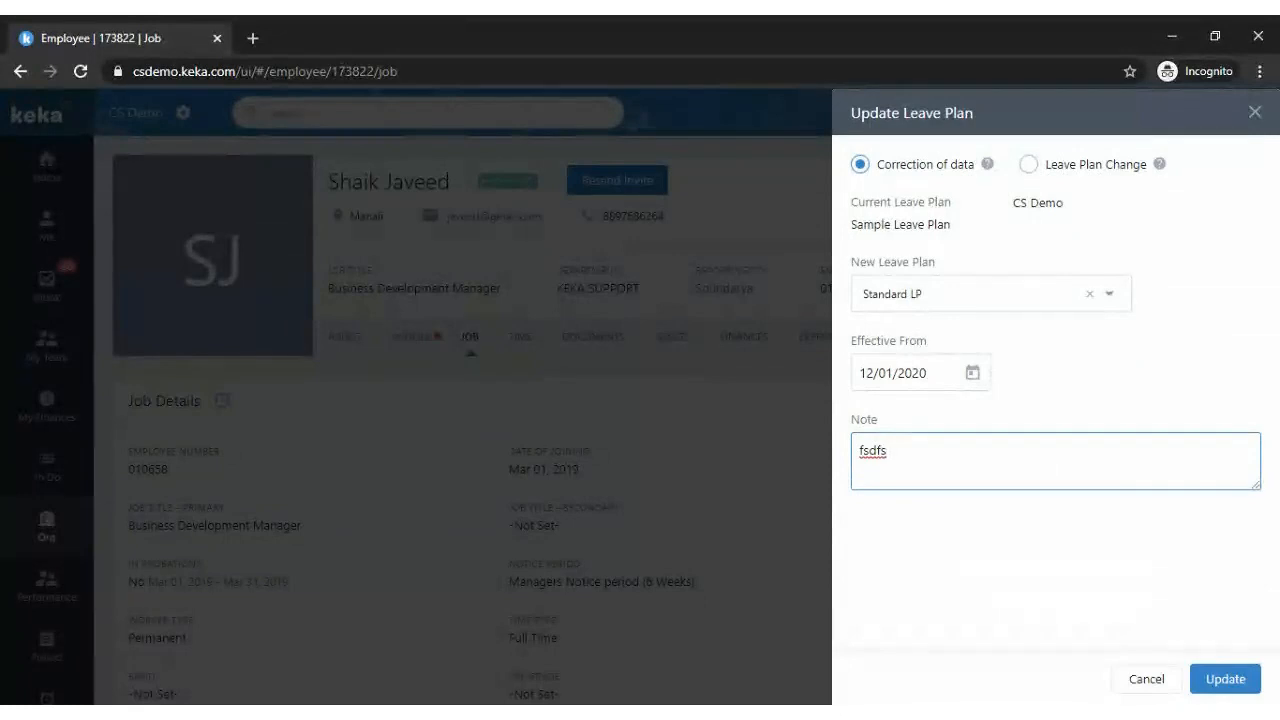
Try Leave Plan Change, return to Correction of data, and update the plan with the effective date 03/01/2019.
{"action": "left_click", "coordinate": [1092, 176]}
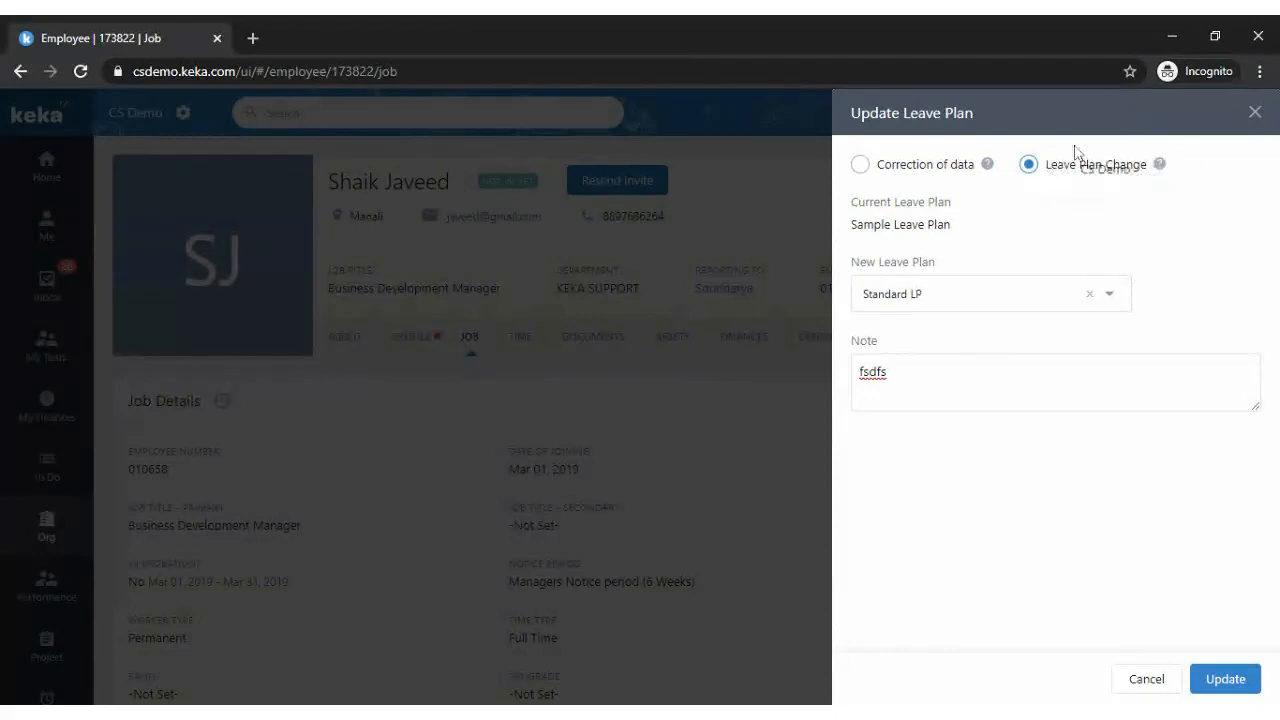
{"action": "left_click", "coordinate": [926, 166]}
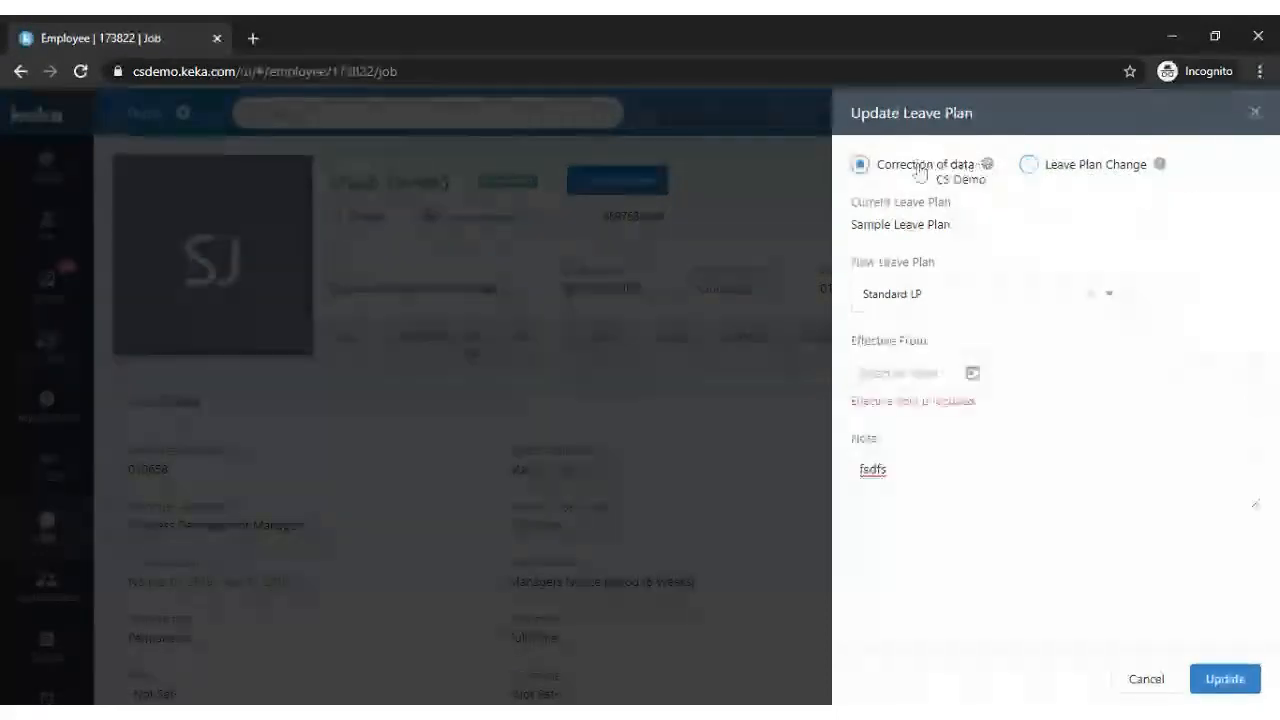
{"action": "left_click", "coordinate": [969, 380]}
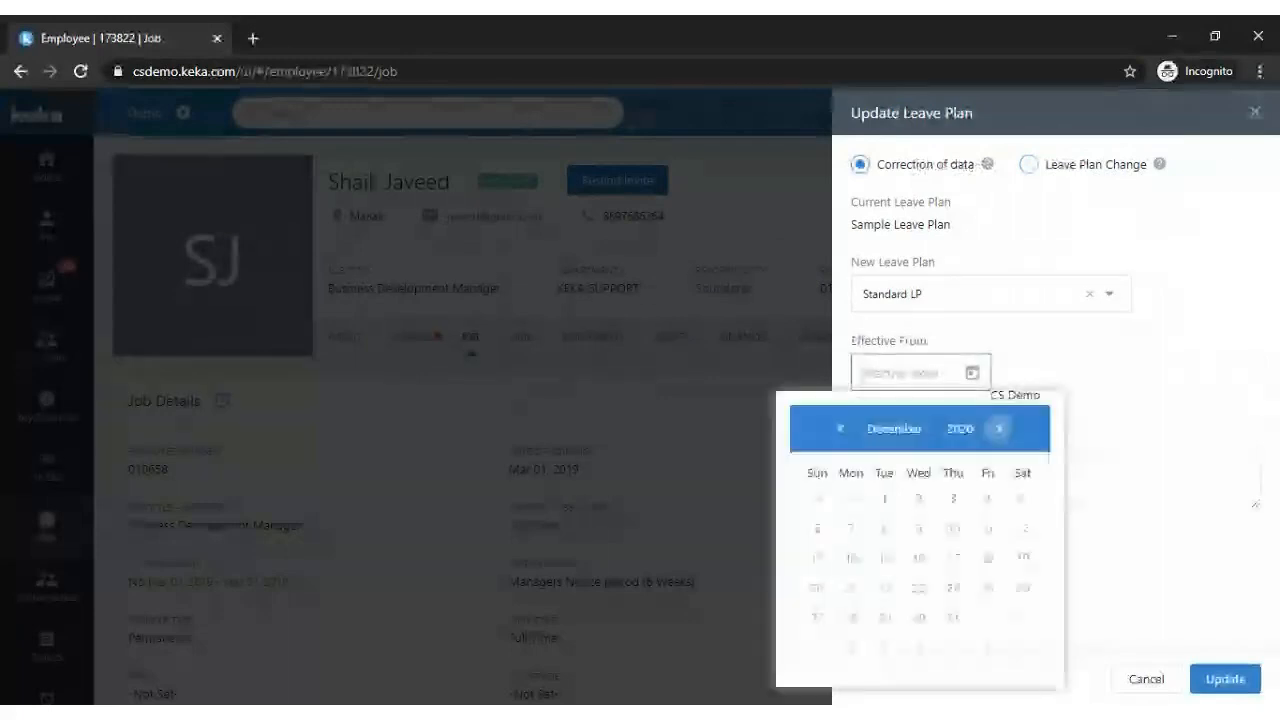
{"action": "left_click", "coordinate": [846, 432]}
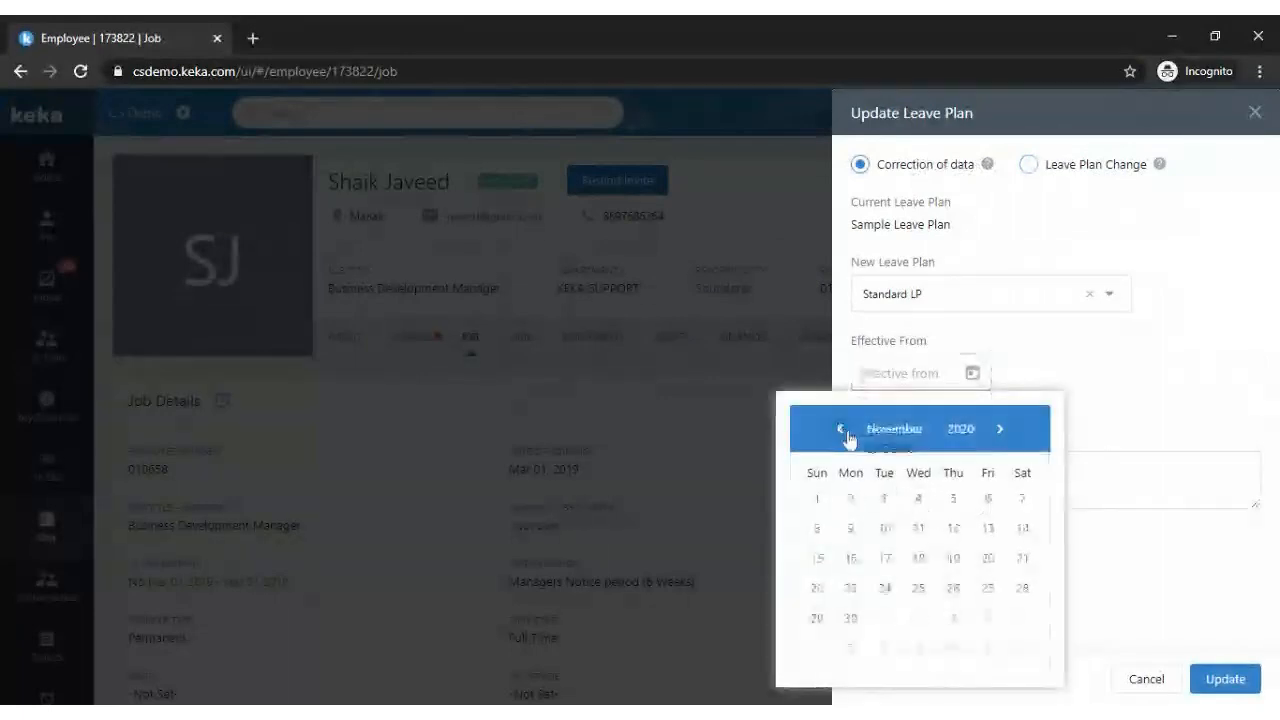
{"action": "left_click", "coordinate": [846, 432]}
{"action": "left_click", "coordinate": [846, 432]}
{"action": "left_click", "coordinate": [846, 432]}
{"action": "left_click", "coordinate": [846, 432]}
{"action": "left_click", "coordinate": [849, 432]}
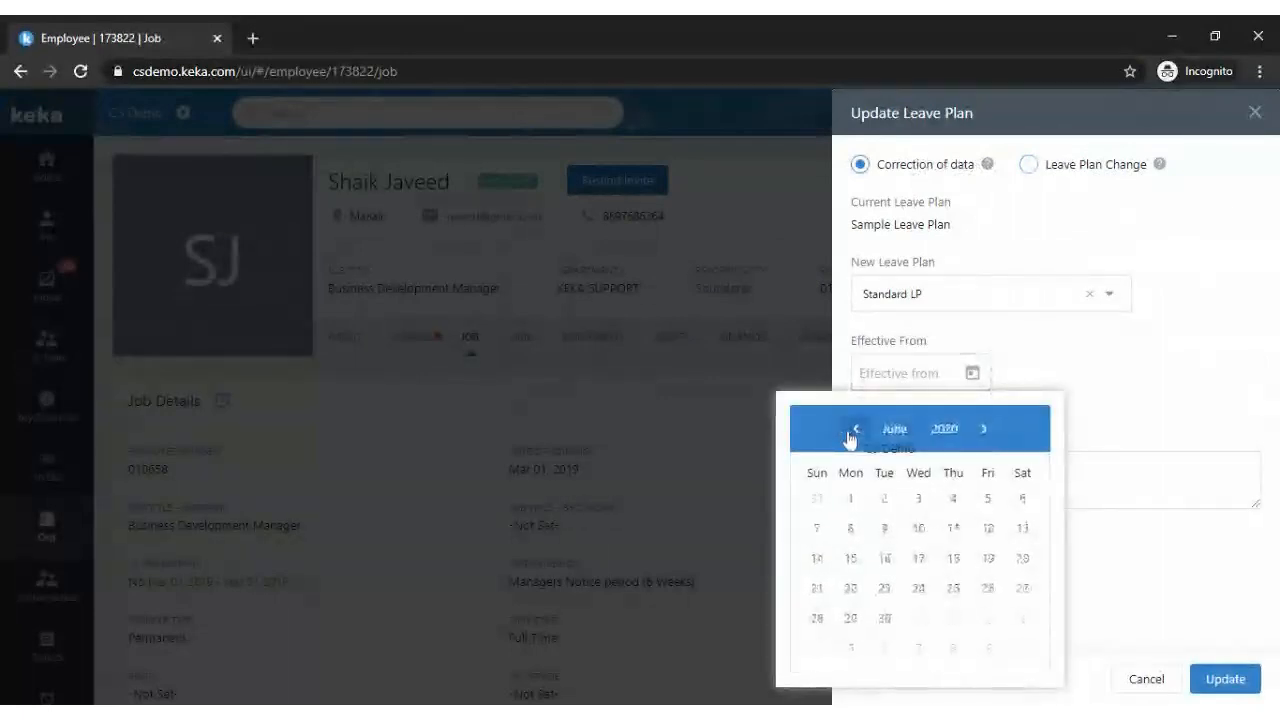
{"action": "left_click", "coordinate": [849, 432]}
{"action": "left_click", "coordinate": [849, 432]}
{"action": "left_click", "coordinate": [900, 429]}
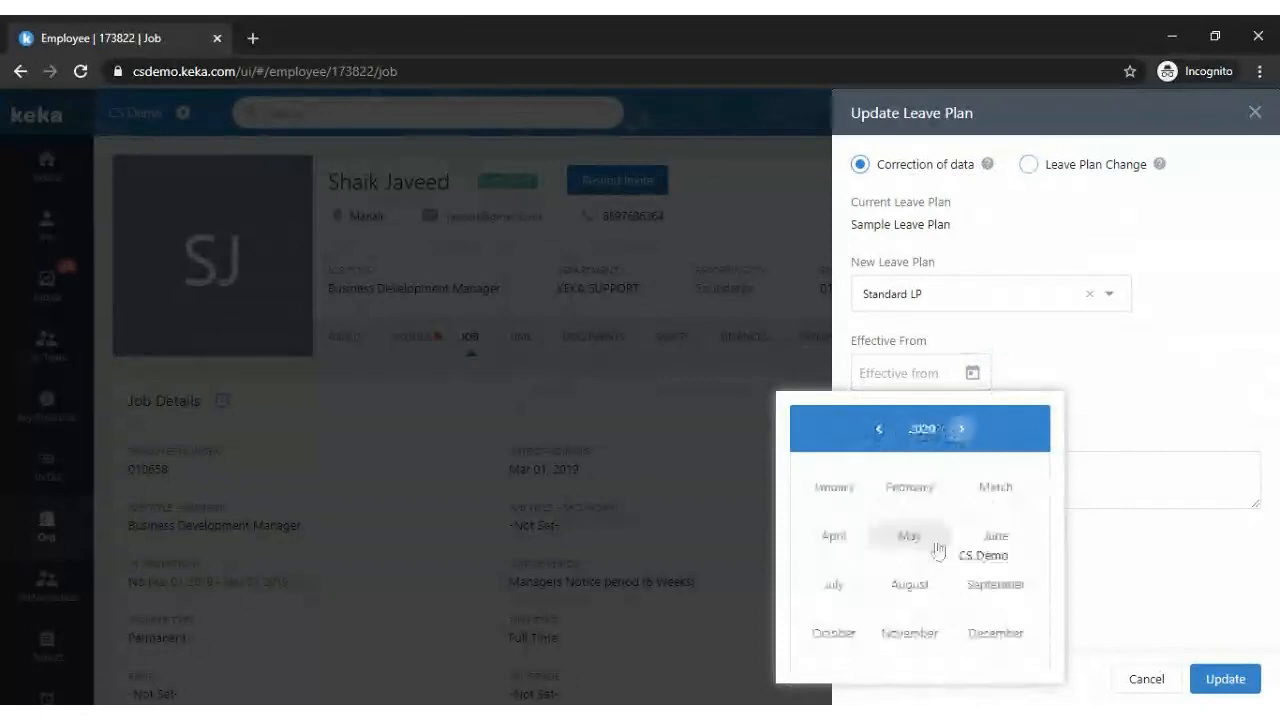
{"action": "left_click", "coordinate": [924, 429]}
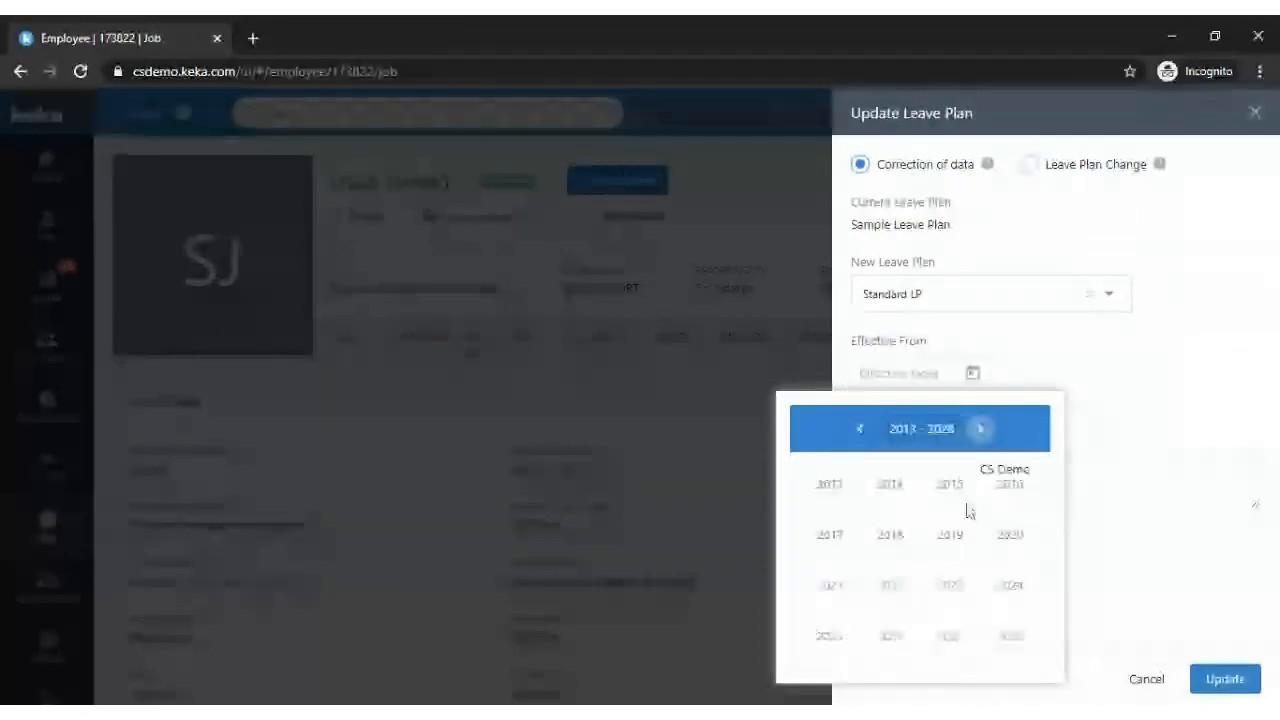
{"action": "left_click", "coordinate": [946, 534]}
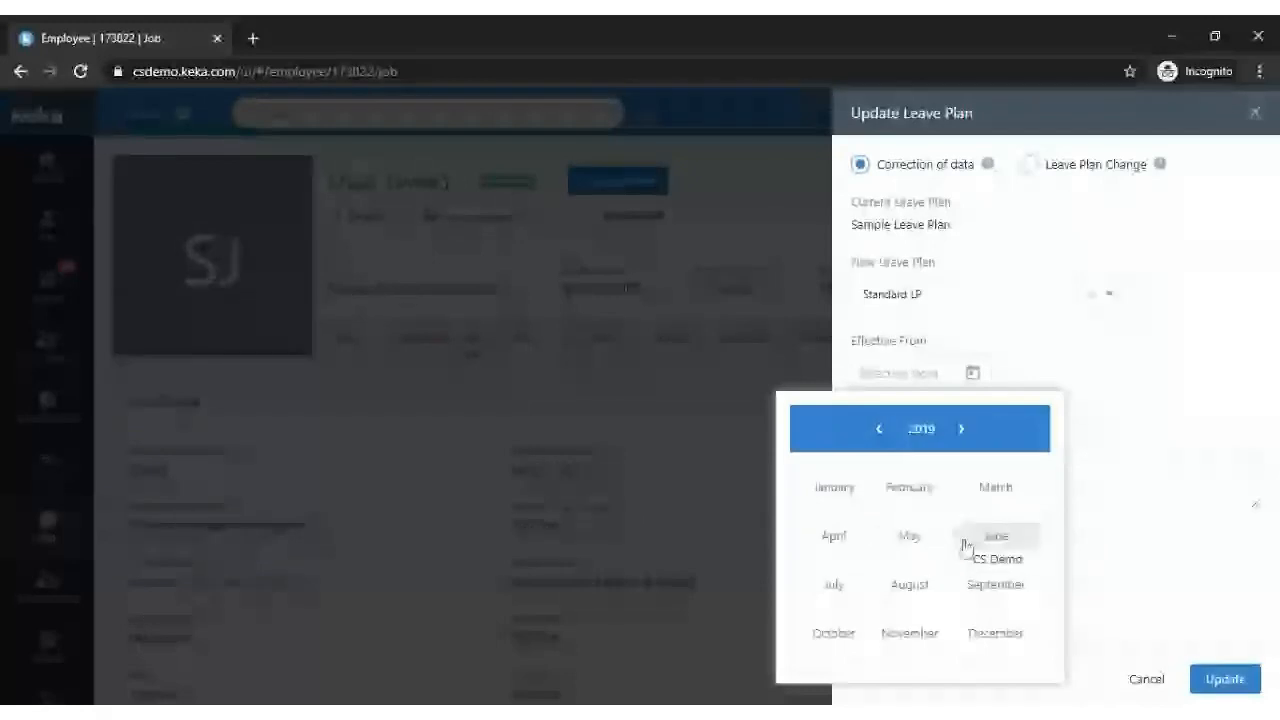
{"action": "left_click", "coordinate": [988, 478]}
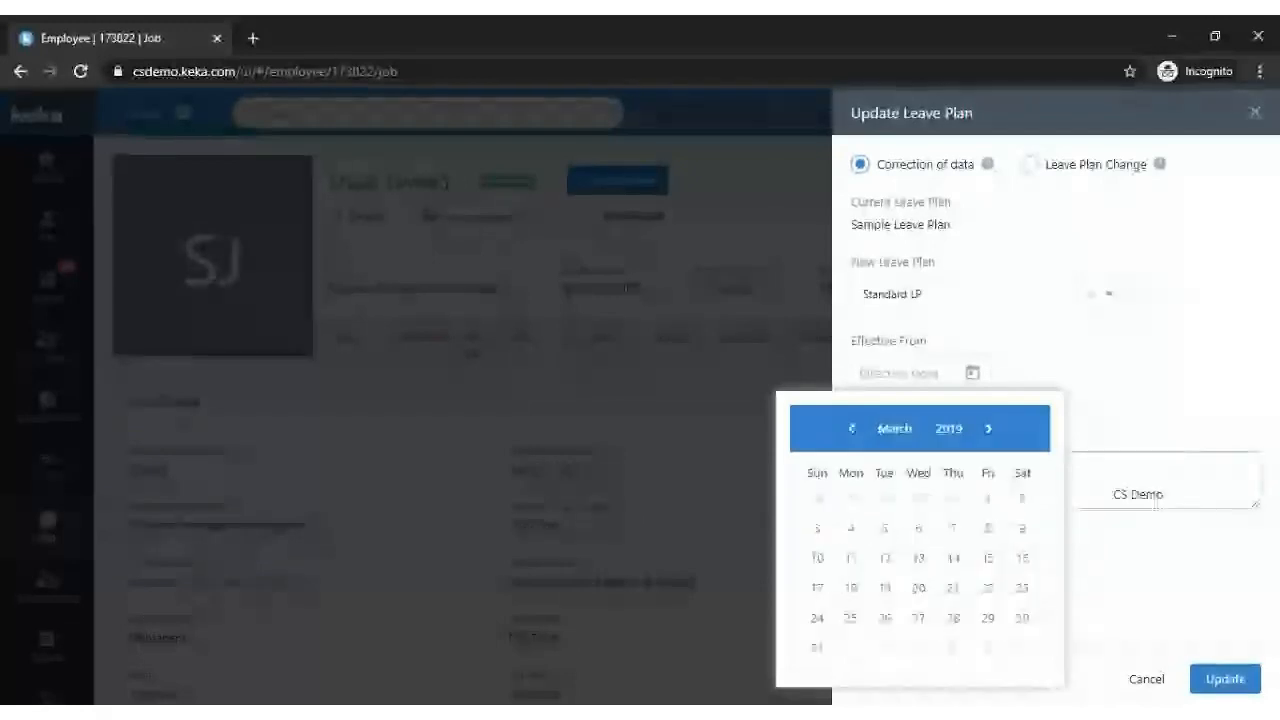
{"action": "left_click", "coordinate": [987, 498]}
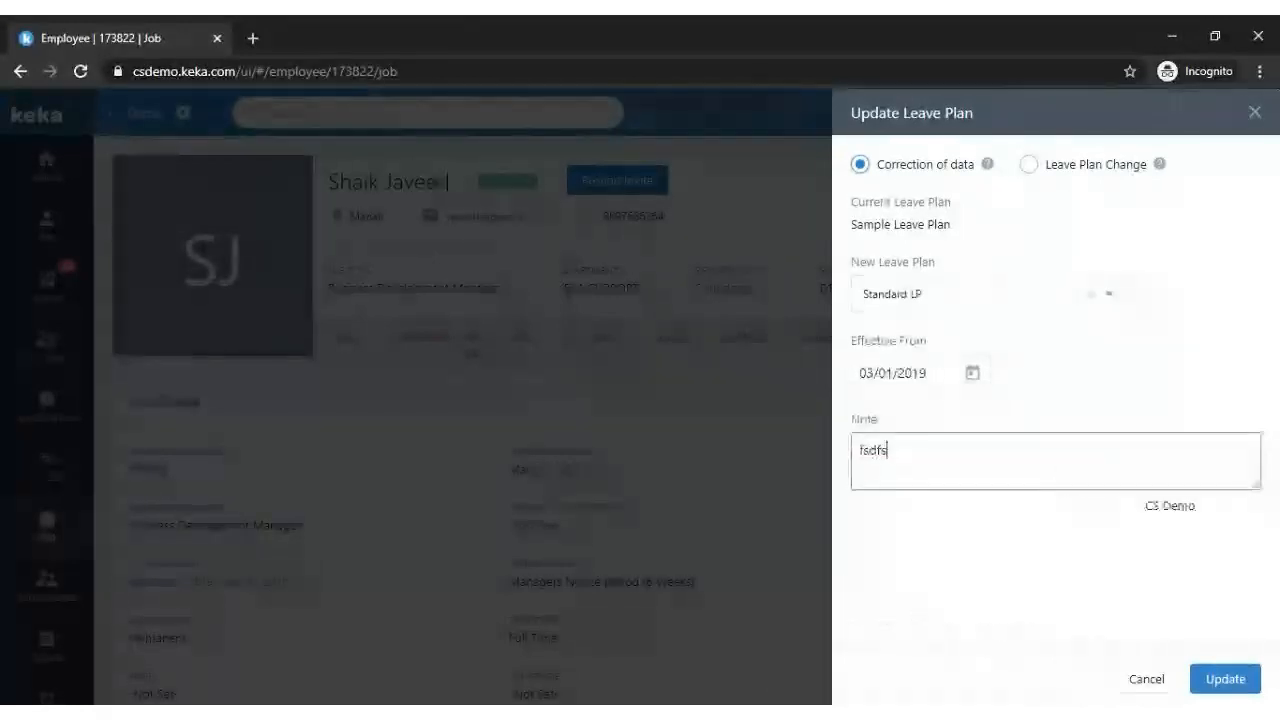
{"action": "left_click", "coordinate": [1225, 672]}
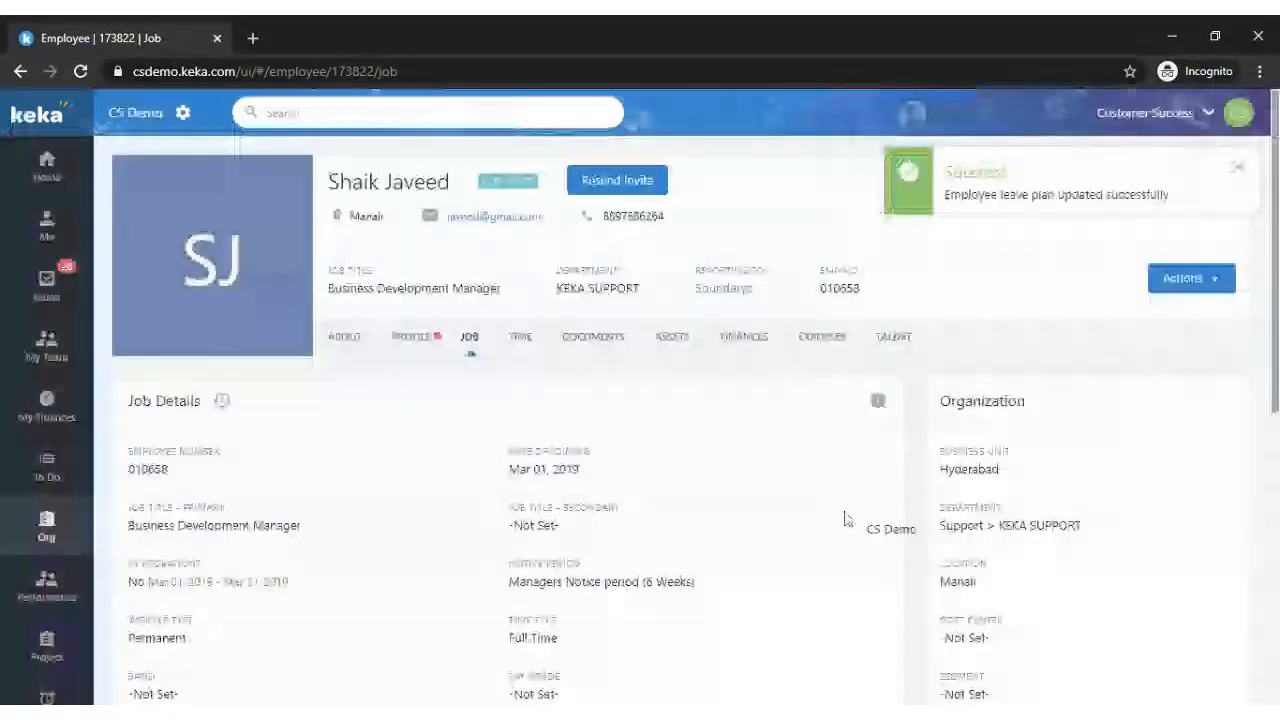
Open the leave details in the employee's time records and review the leave stats and Casual Leave balance.
{"action": "scroll", "coordinate": [525, 190], "scroll_direction": "down", "scroll_amount": 2}
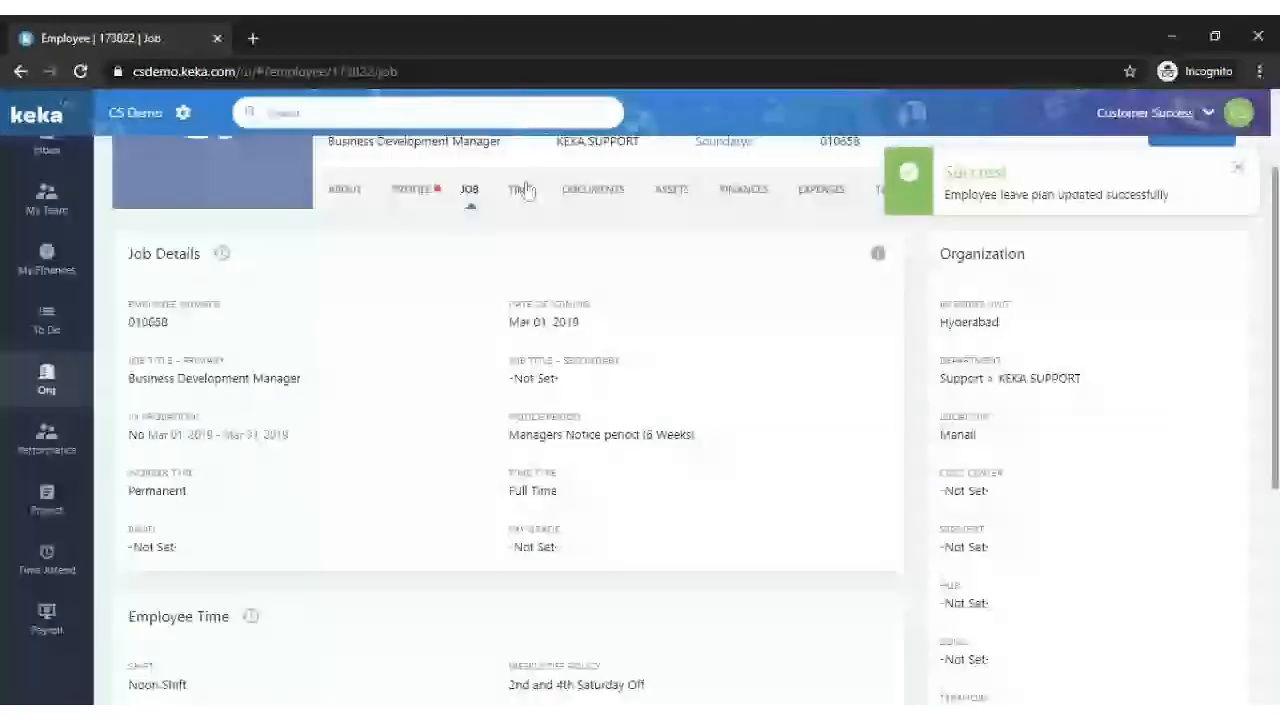
{"action": "left_click", "coordinate": [520, 190]}
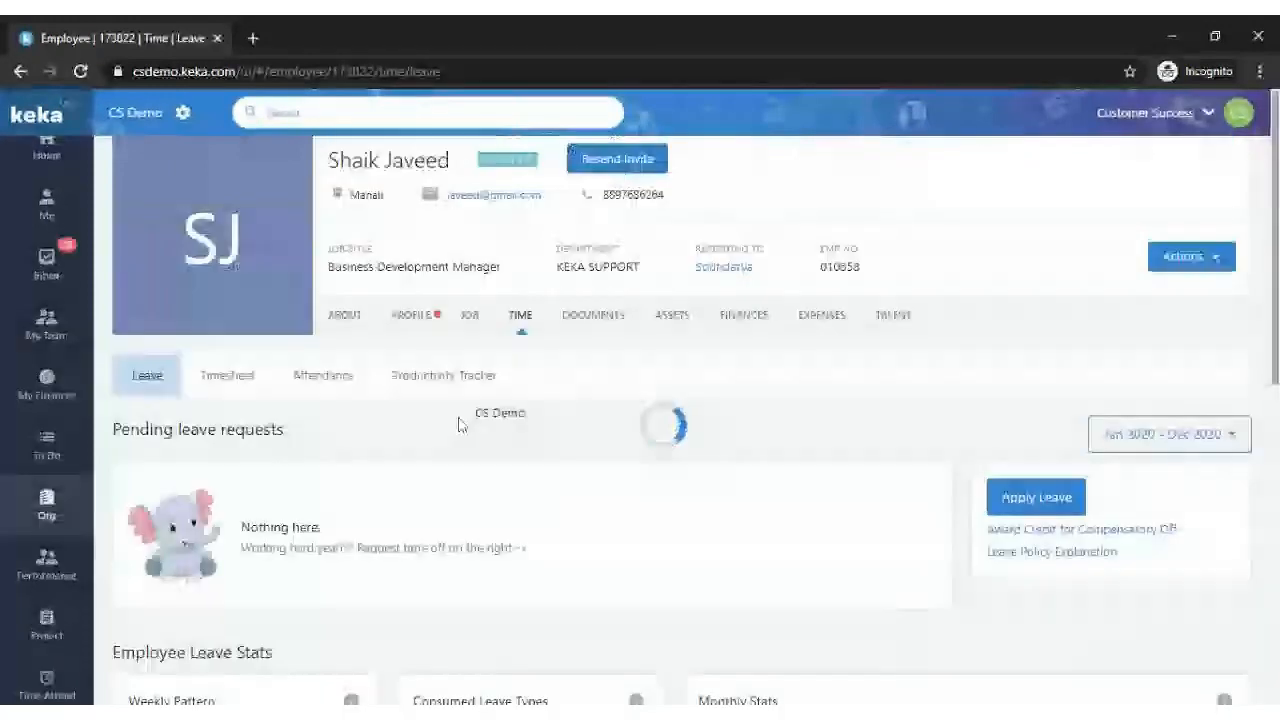
{"action": "scroll", "coordinate": [285, 520], "scroll_direction": "down", "scroll_amount": 5}
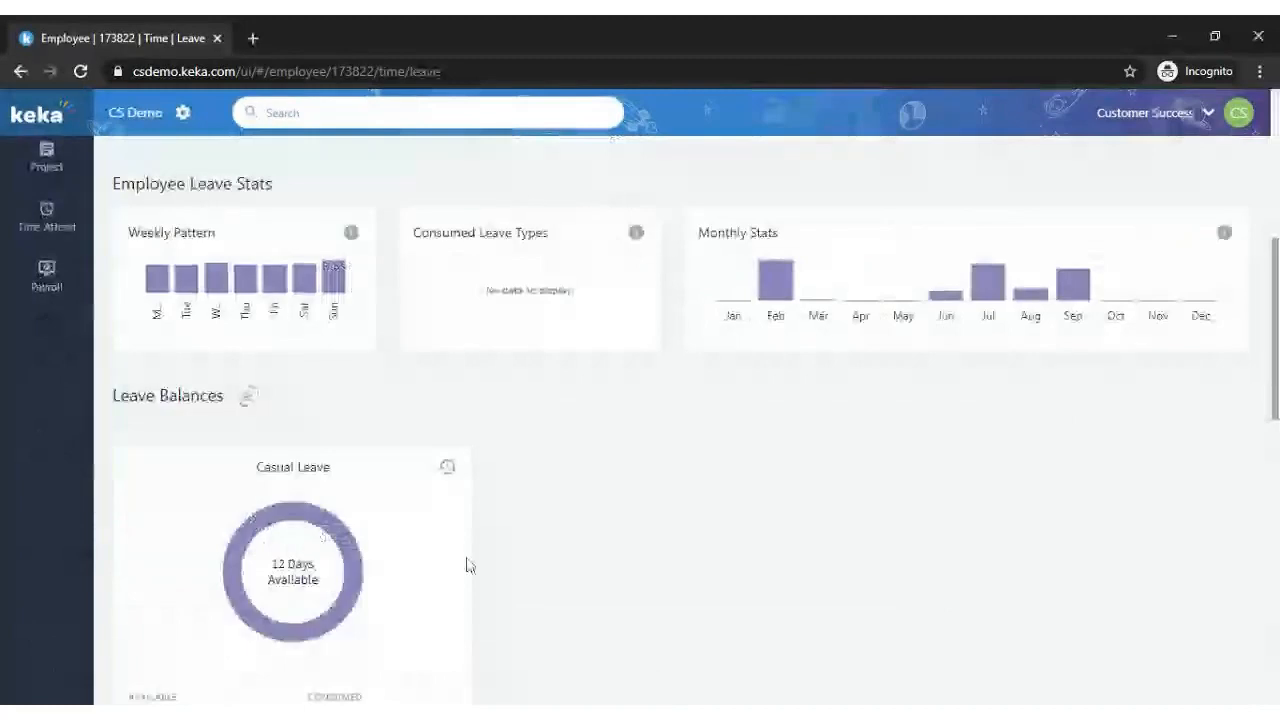
{"action": "scroll", "coordinate": [400, 430], "scroll_direction": "down", "scroll_amount": 1}
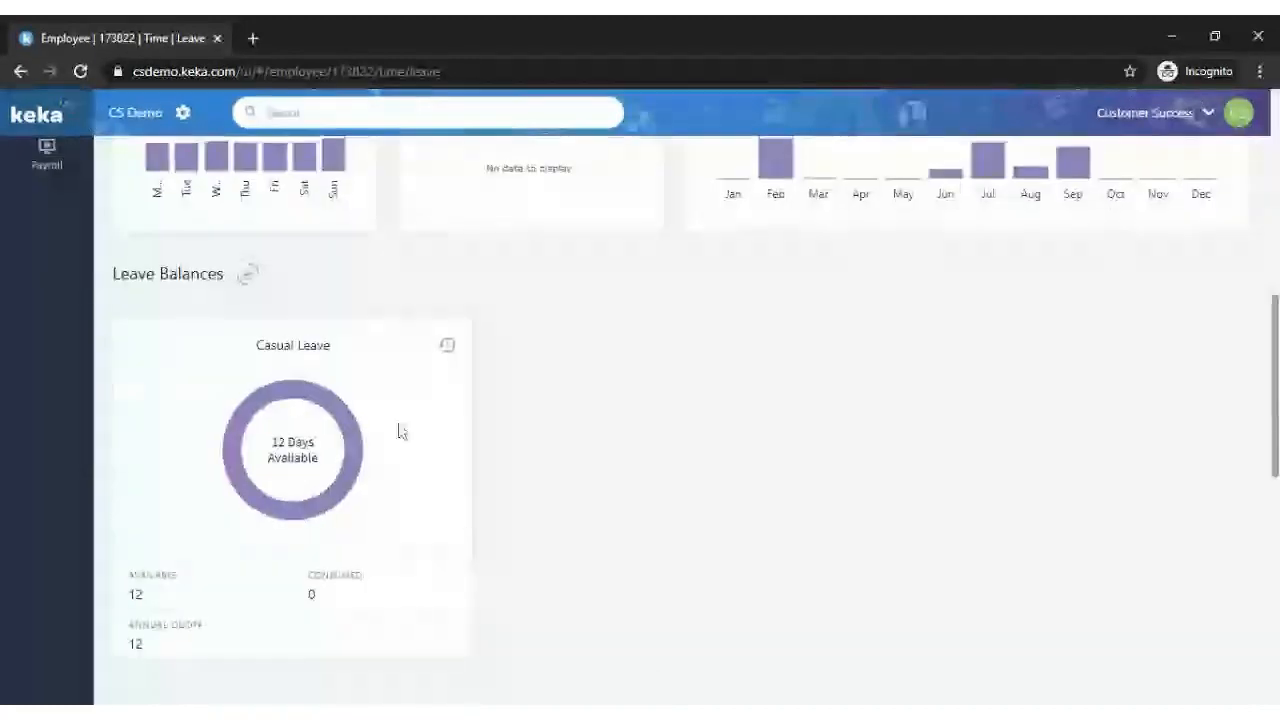
{"action": "scroll", "coordinate": [400, 430], "scroll_direction": "up", "scroll_amount": 3}
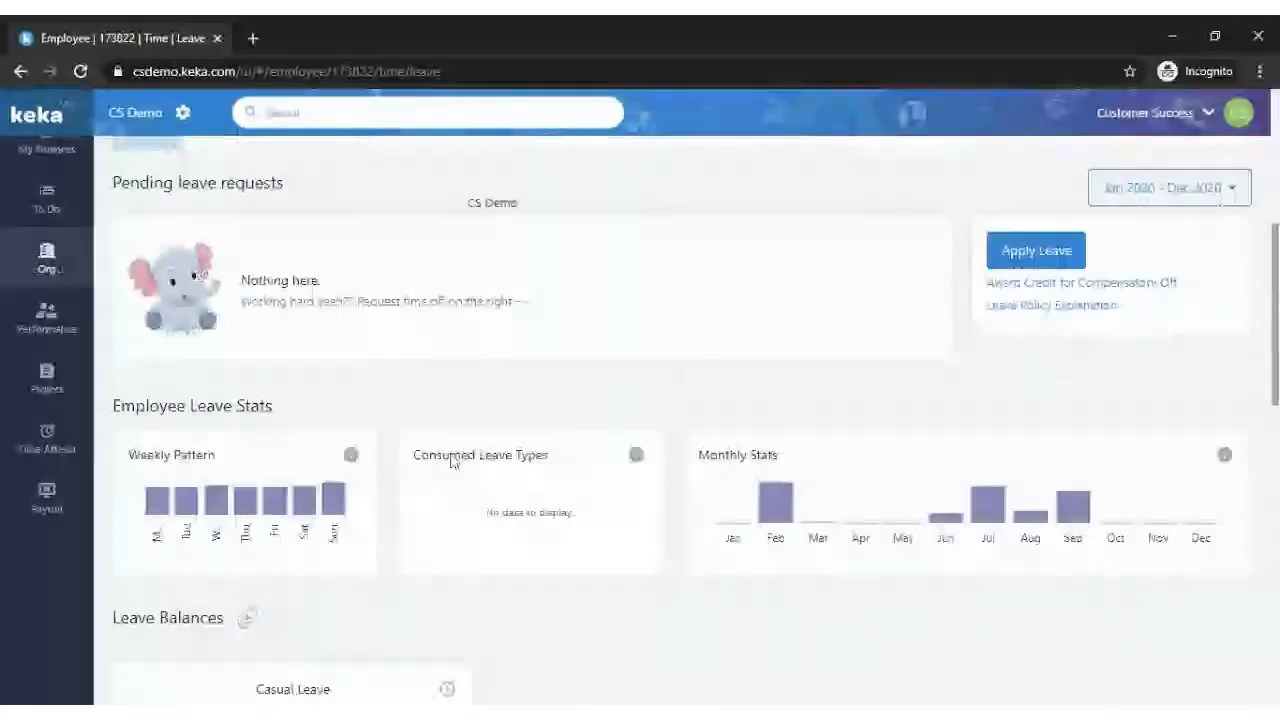
{"action": "scroll", "coordinate": [790, 427], "scroll_direction": "up", "scroll_amount": 1}
Open the Casual Leave history and read its quota, application restrictions, holiday, weekly-off and year-end rules.
{"action": "scroll", "coordinate": [790, 427], "scroll_direction": "up", "scroll_amount": 3}
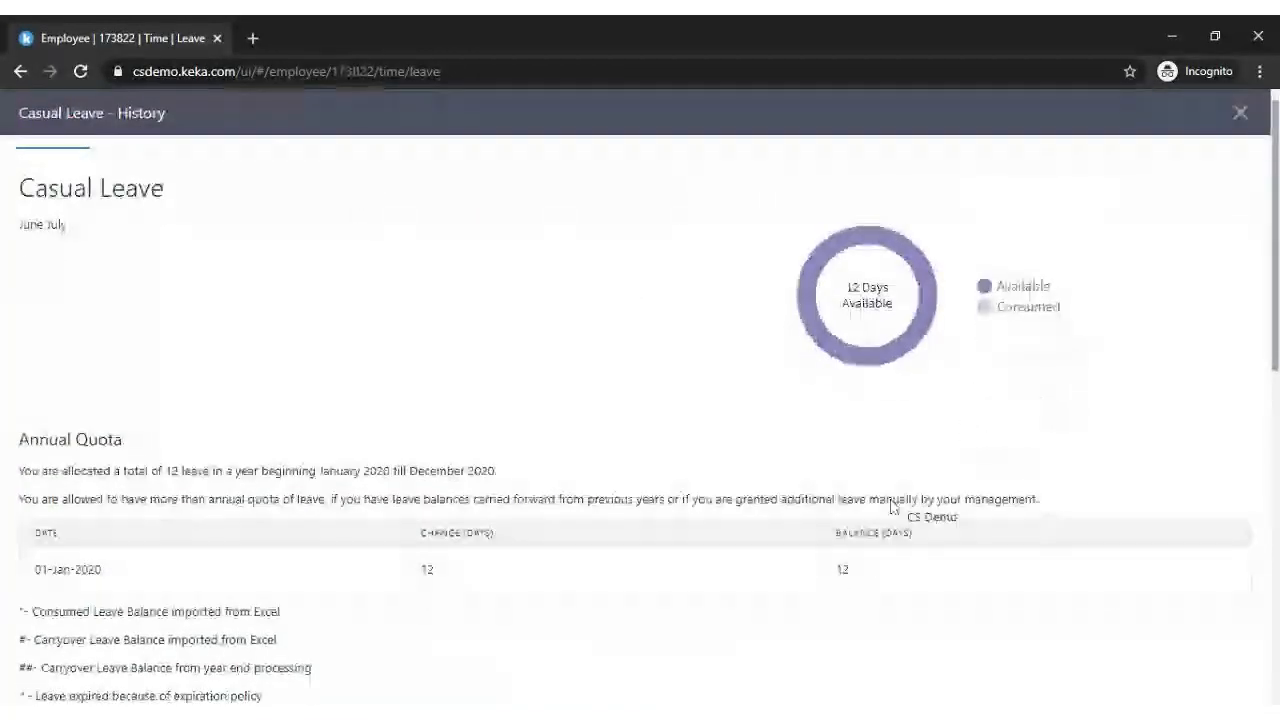
{"action": "scroll", "coordinate": [893, 507], "scroll_direction": "down", "scroll_amount": 3}
{"action": "scroll", "coordinate": [893, 507], "scroll_direction": "down", "scroll_amount": 3}
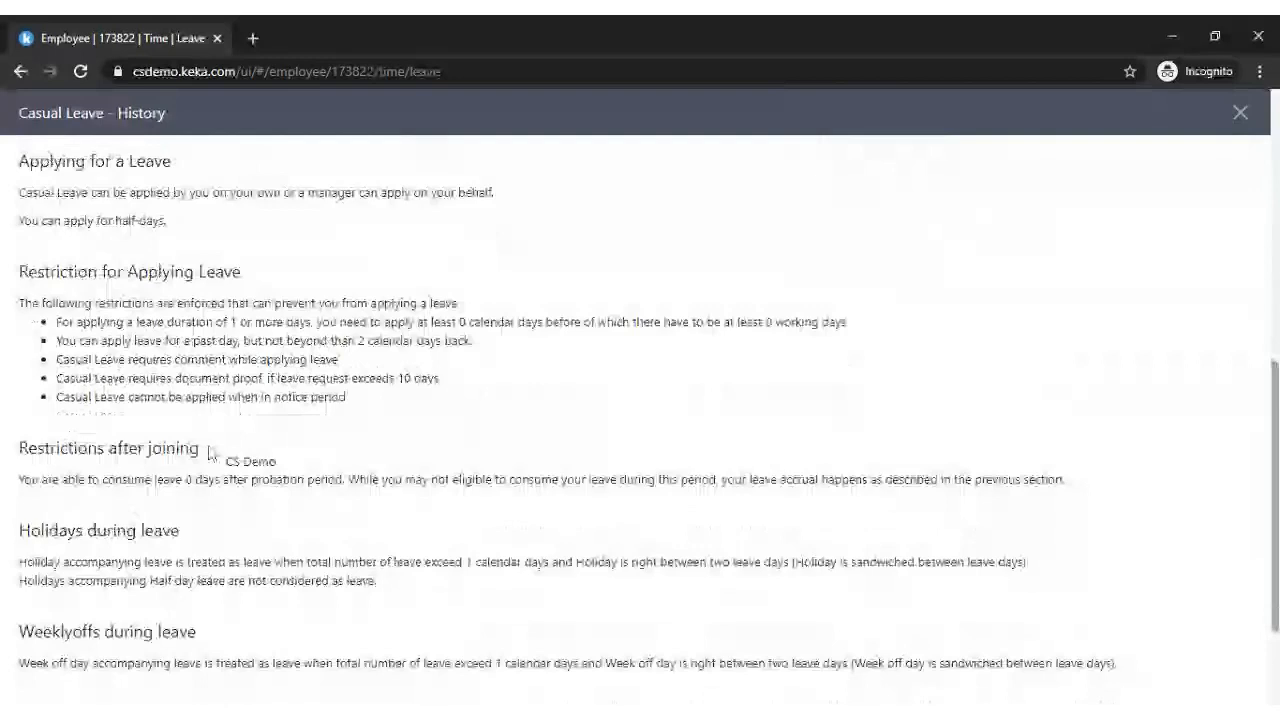
{"action": "scroll", "coordinate": [210, 452], "scroll_direction": "down", "scroll_amount": 2}
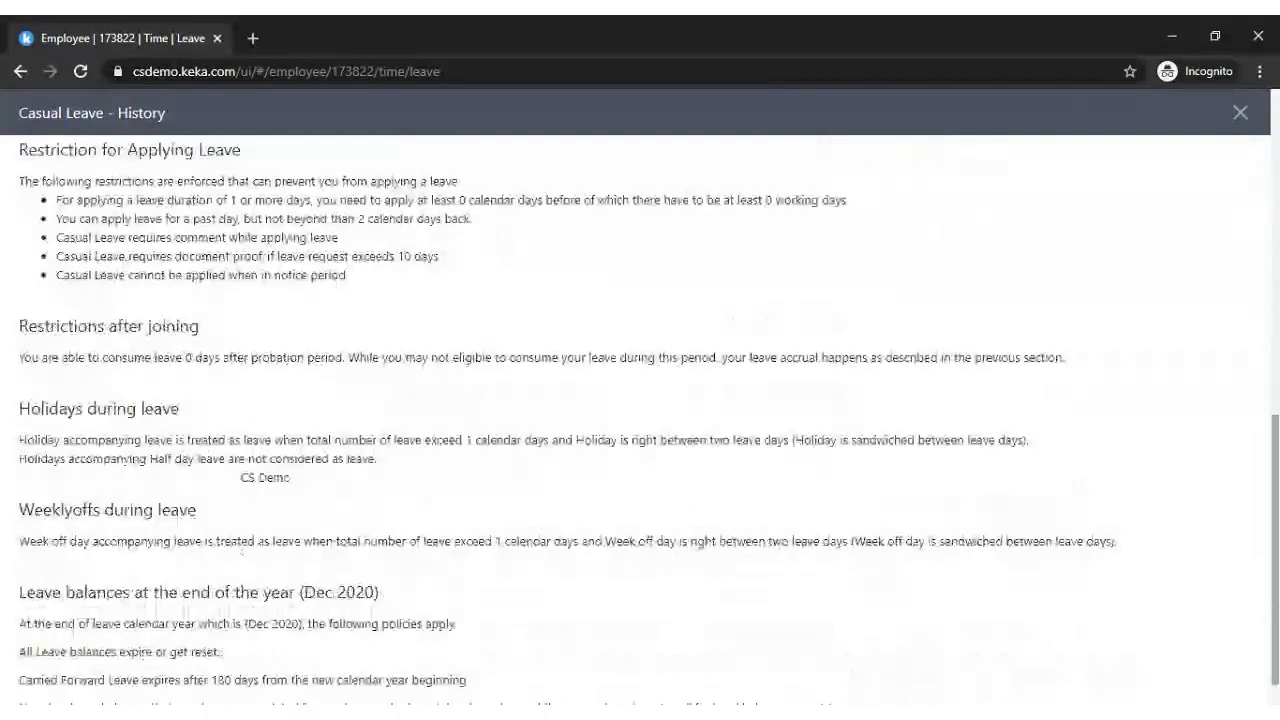
{"action": "scroll", "coordinate": [640, 420], "scroll_direction": "down", "scroll_amount": 1}
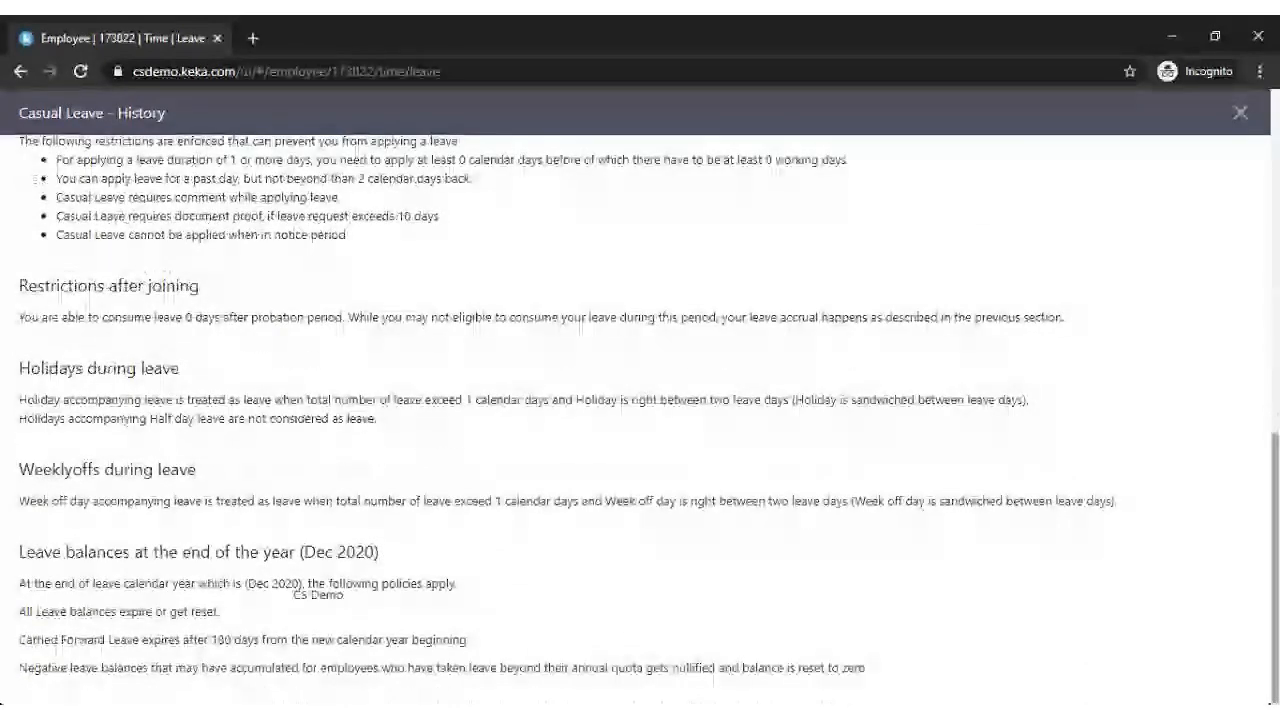
{"action": "scroll", "coordinate": [560, 631], "scroll_direction": "up", "scroll_amount": 1}
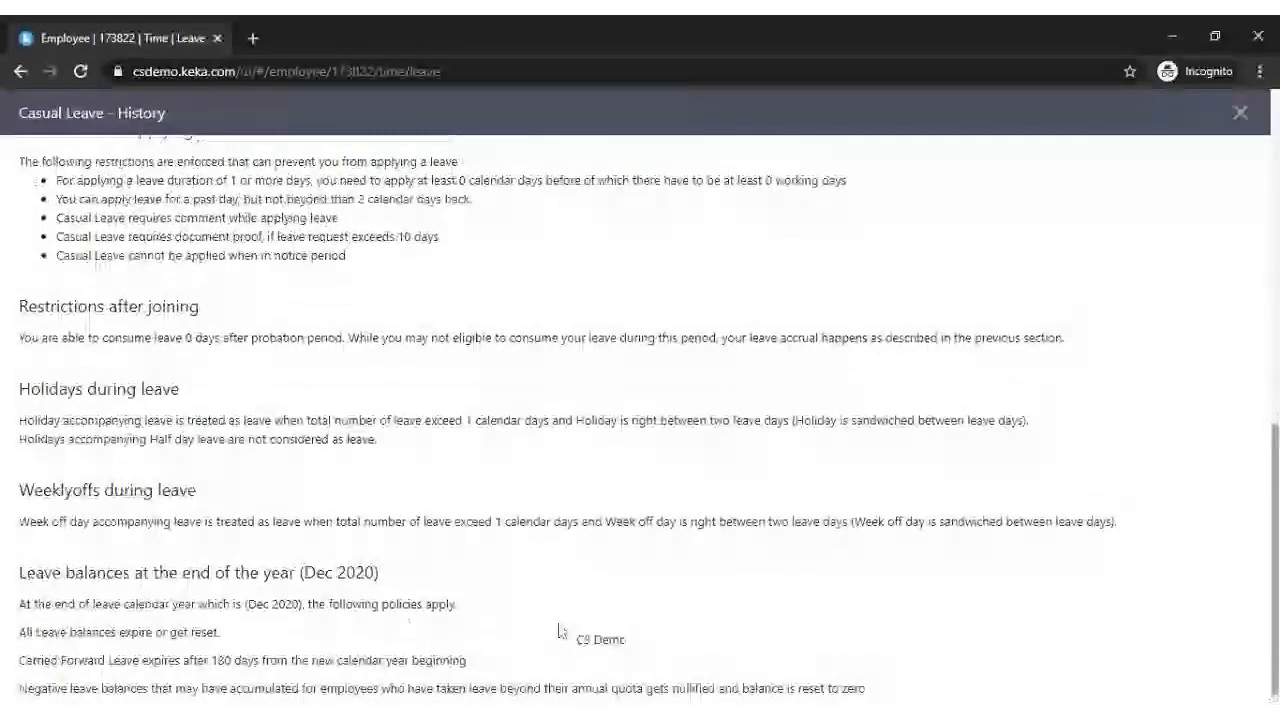
{"action": "scroll", "coordinate": [560, 631], "scroll_direction": "up", "scroll_amount": 10}
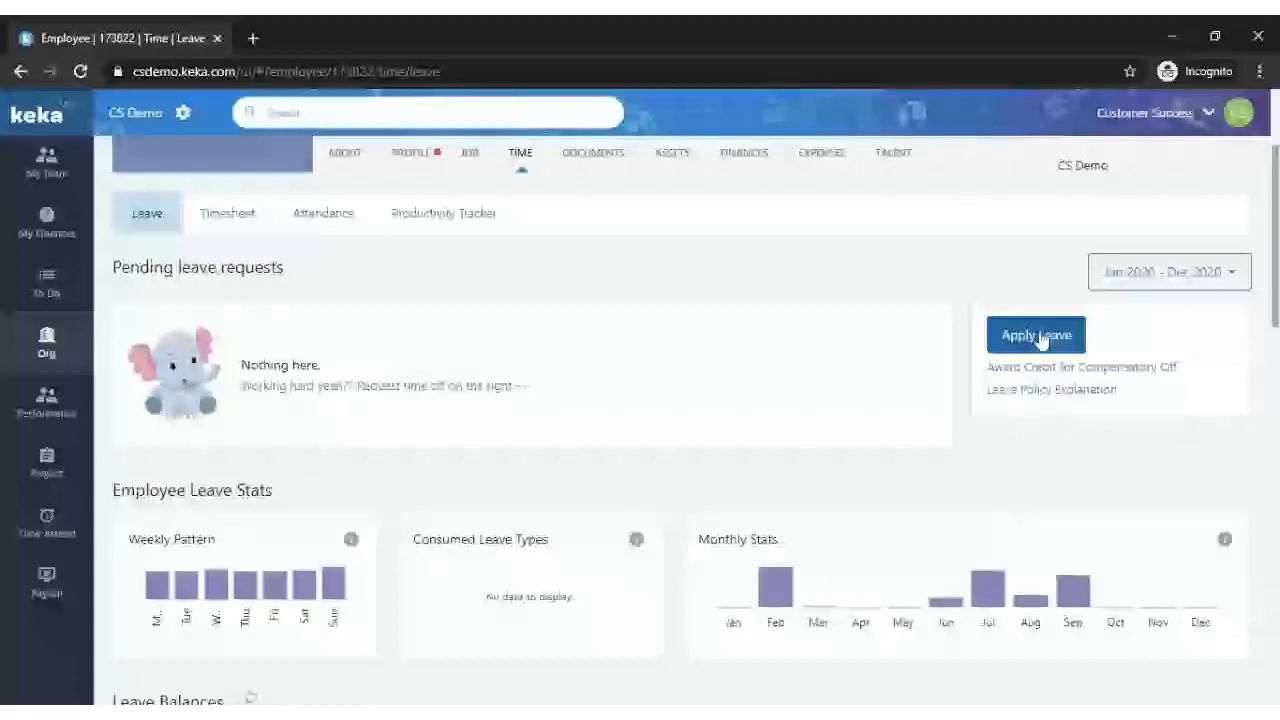
{"action": "left_click", "coordinate": [1038, 337]}
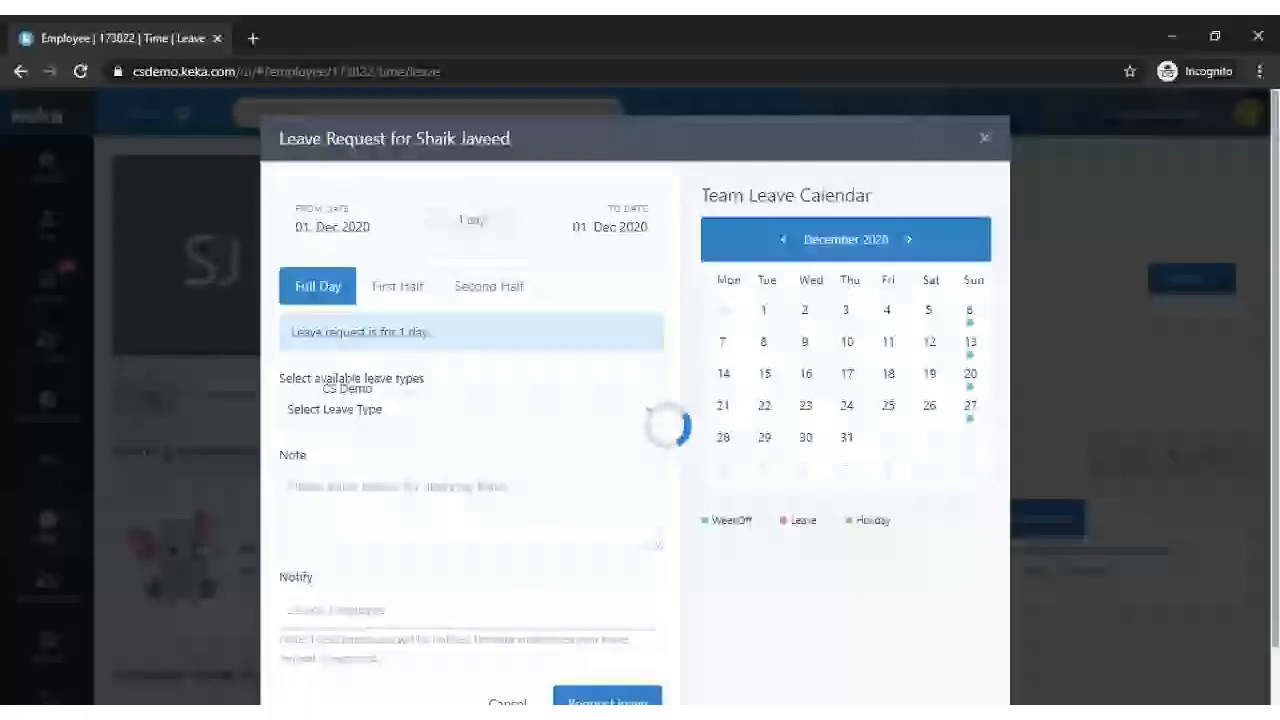
{"action": "left_click", "coordinate": [432, 409]}
{"action": "left_click", "coordinate": [430, 452]}
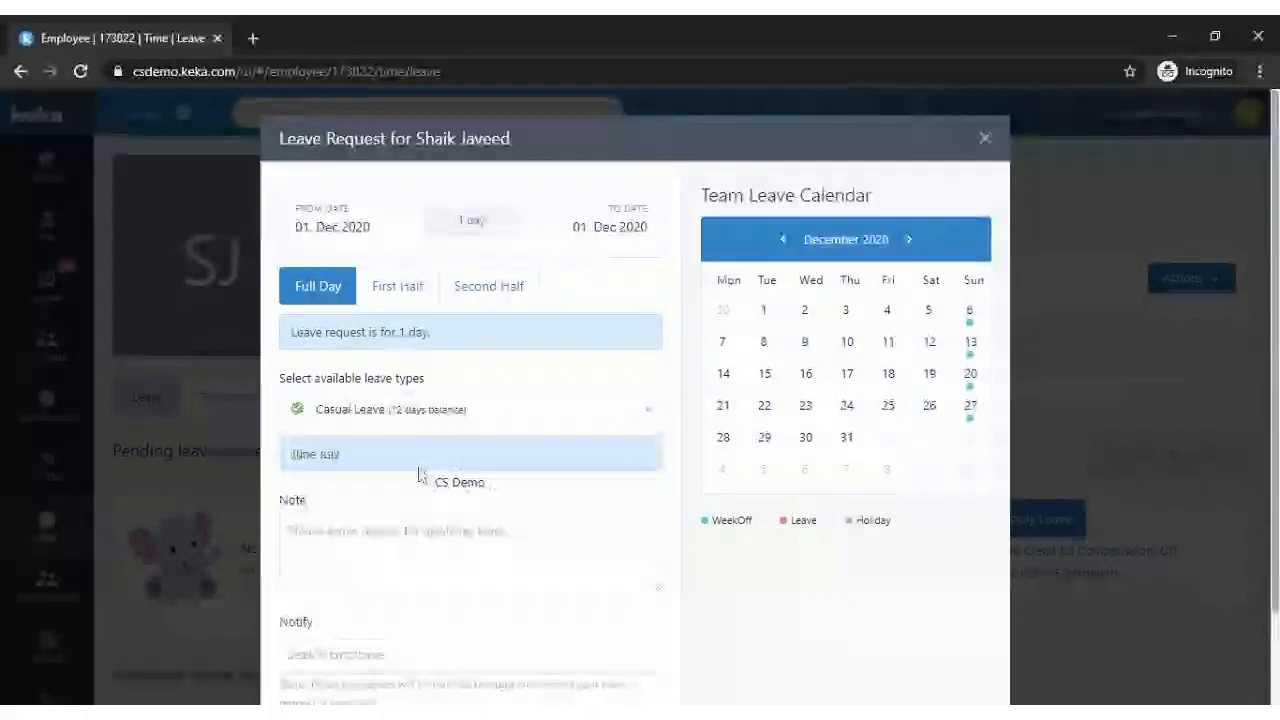
{"action": "left_click", "coordinate": [350, 218]}
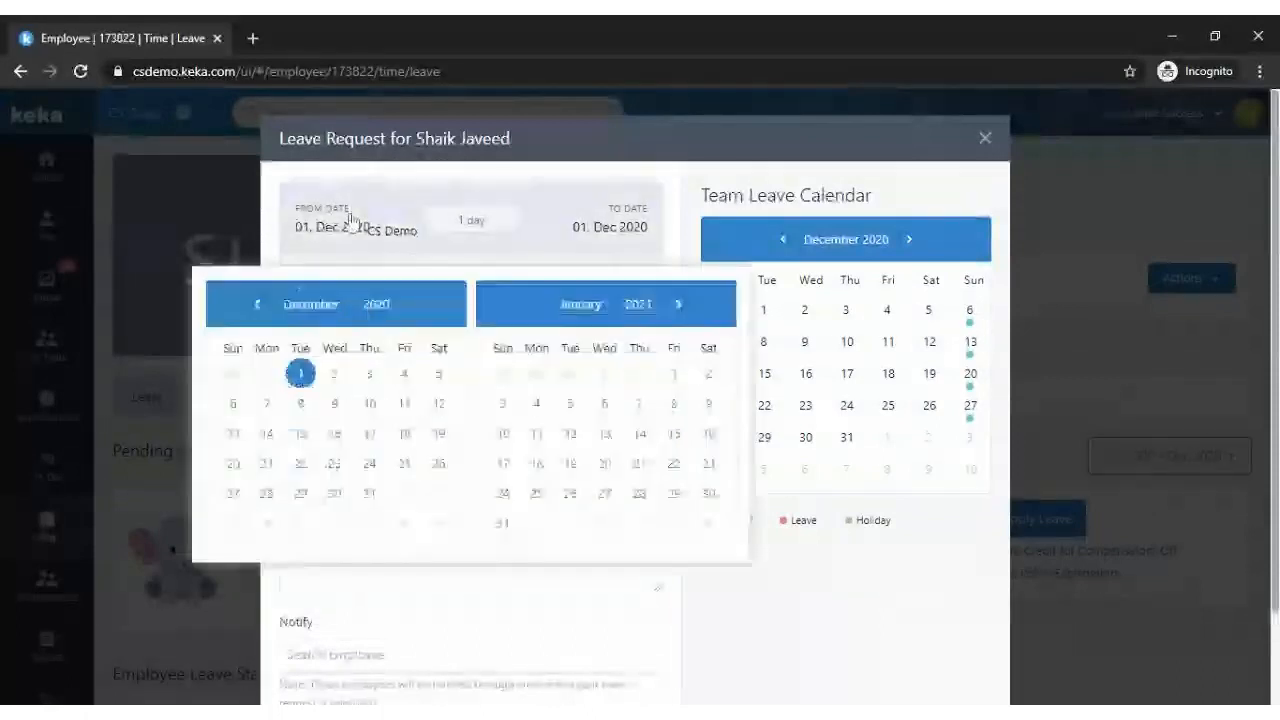
{"action": "left_click", "coordinate": [270, 318]}
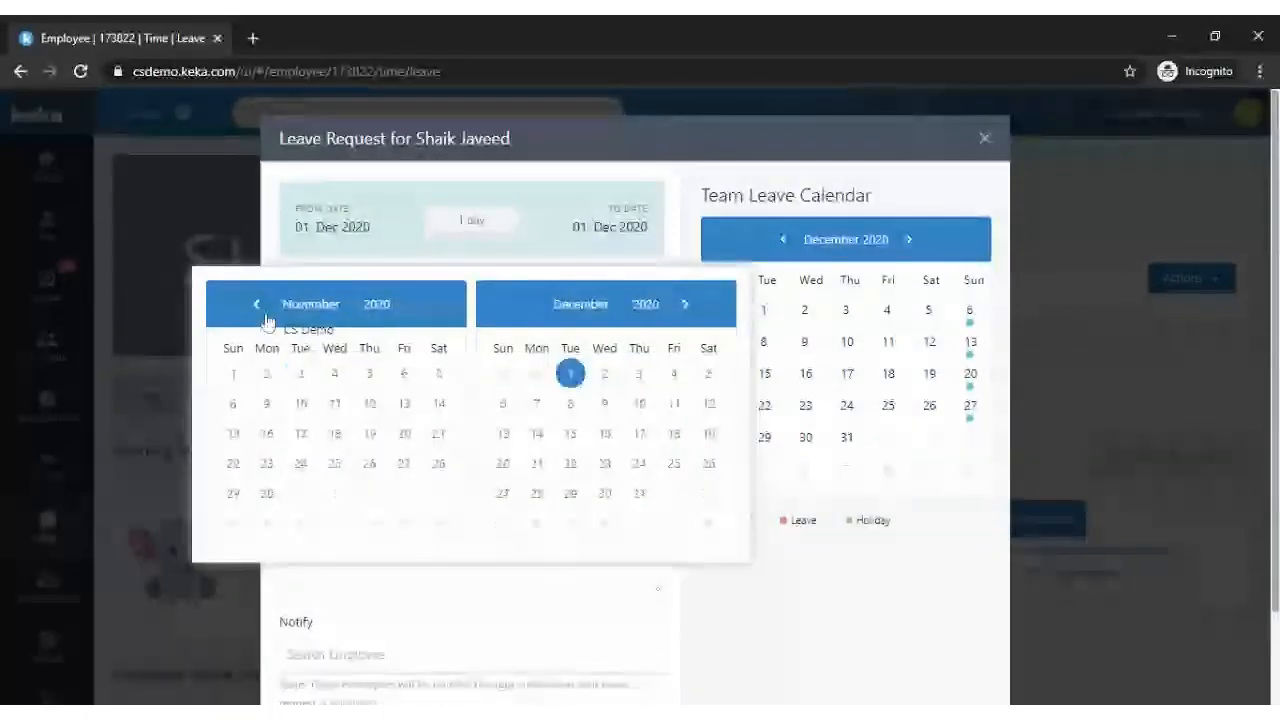
{"action": "left_click", "coordinate": [275, 317]}
{"action": "left_click", "coordinate": [369, 374]}
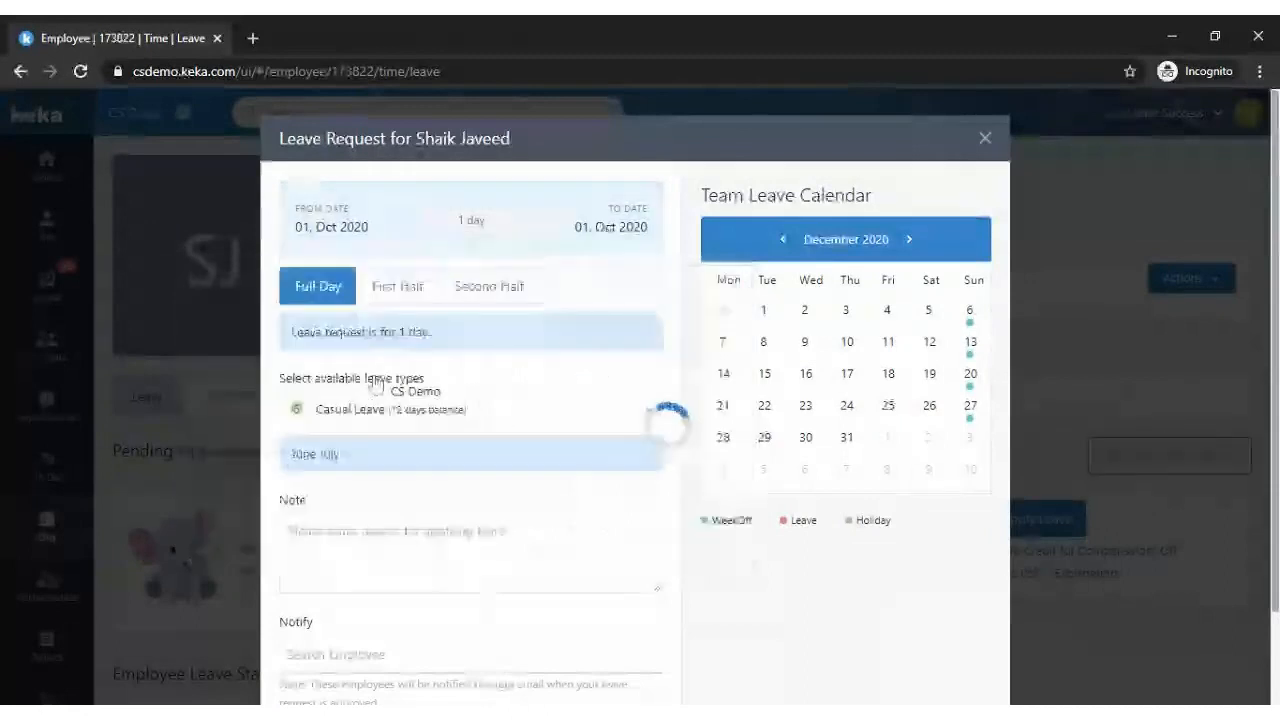
{"action": "left_click", "coordinate": [455, 411]}
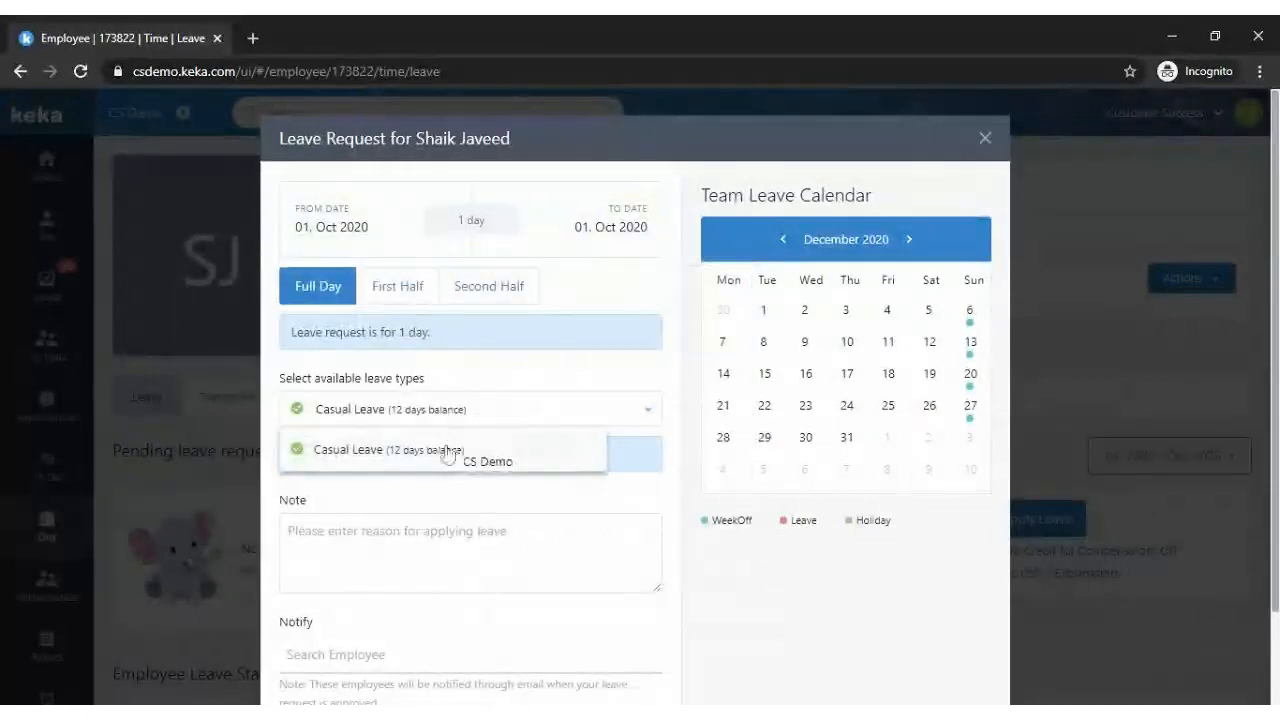
{"action": "left_click", "coordinate": [447, 452]}
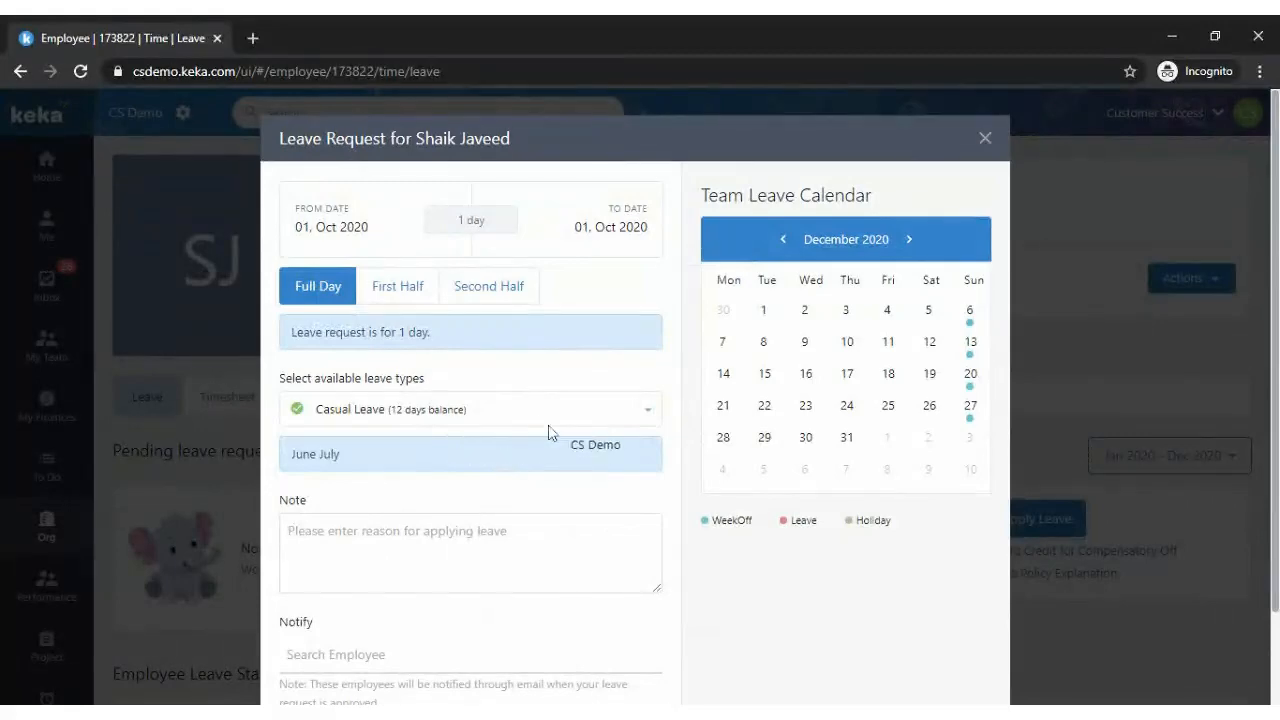
{"action": "left_click", "coordinate": [985, 139]}
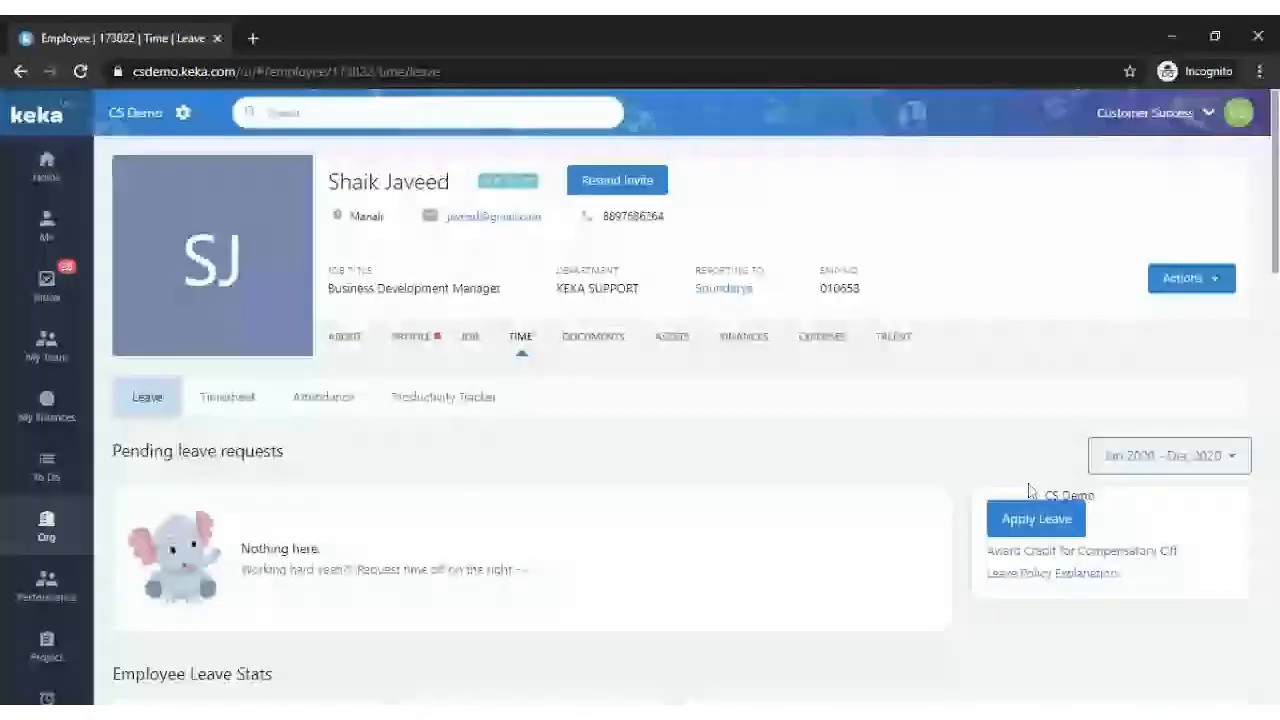
Submit a full-day Casual Leave request for the employee dated 01 Dec 2020 with the note "sdcsdc".
{"action": "left_click", "coordinate": [1036, 518]}
{"action": "left_click", "coordinate": [457, 236]}
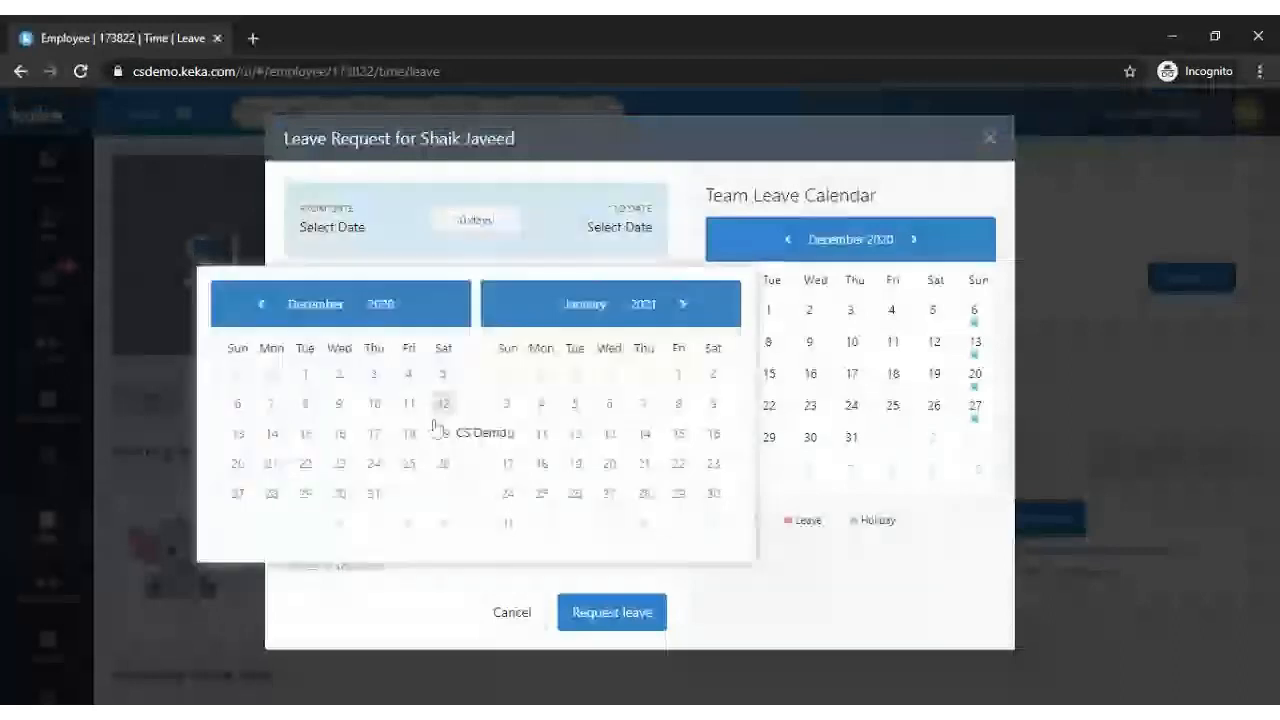
{"action": "double_click", "coordinate": [306, 376]}
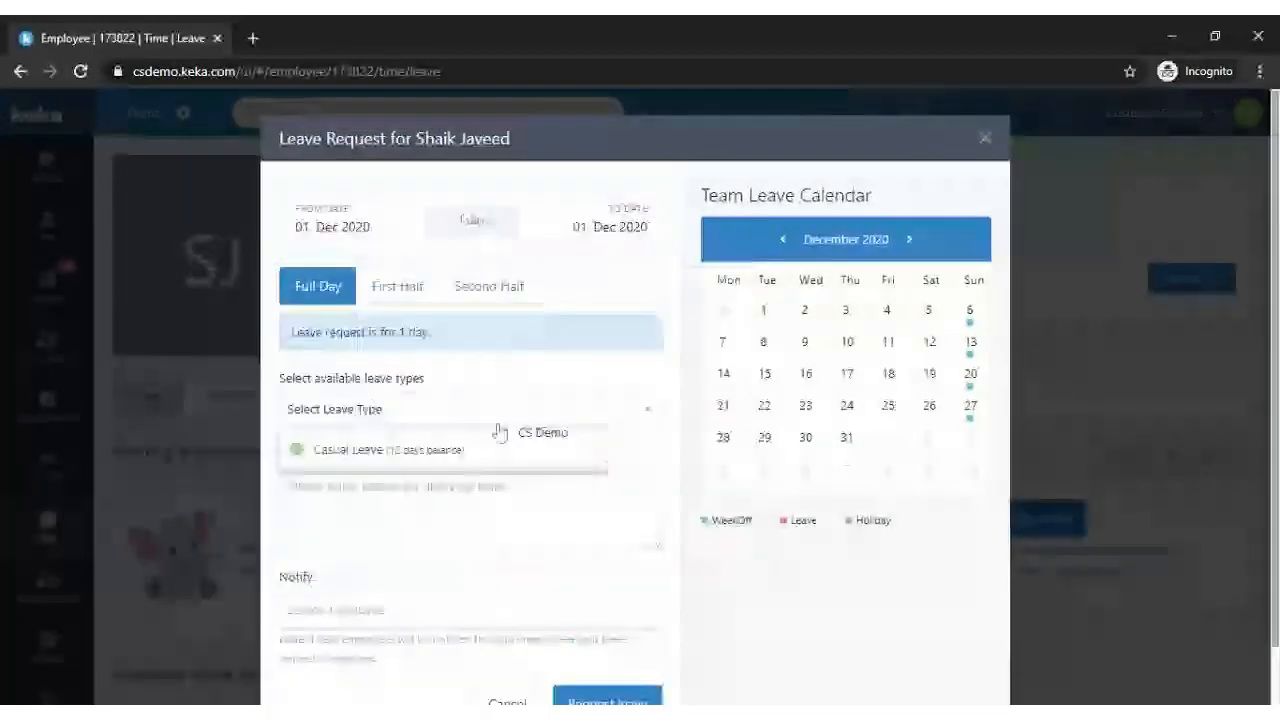
{"action": "left_click", "coordinate": [499, 449]}
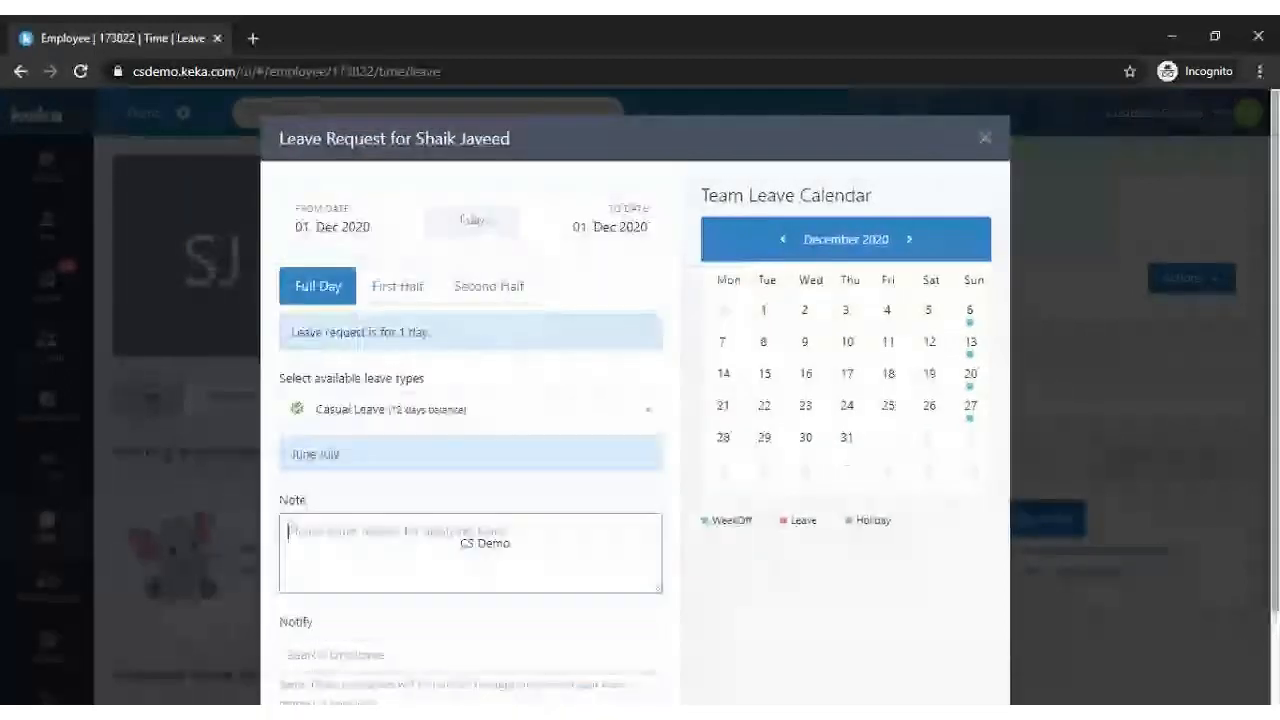
{"action": "type", "text": "sdcsdc"}
{"action": "scroll", "coordinate": [563, 519], "scroll_direction": "down", "scroll_amount": 1}
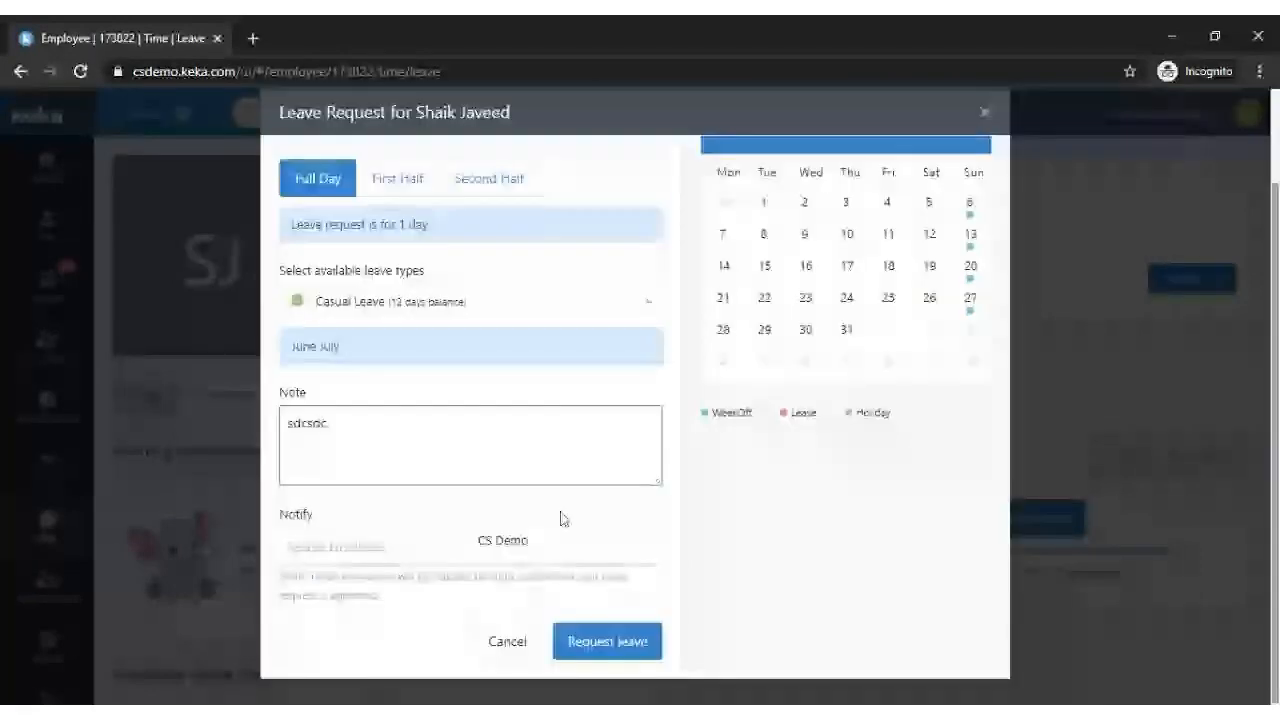
{"action": "left_click", "coordinate": [600, 645]}
Check the requester and approvers of the pending Casual Leave request, and approve the request.
{"action": "scroll", "coordinate": [1018, 323], "scroll_direction": "down", "scroll_amount": 2}
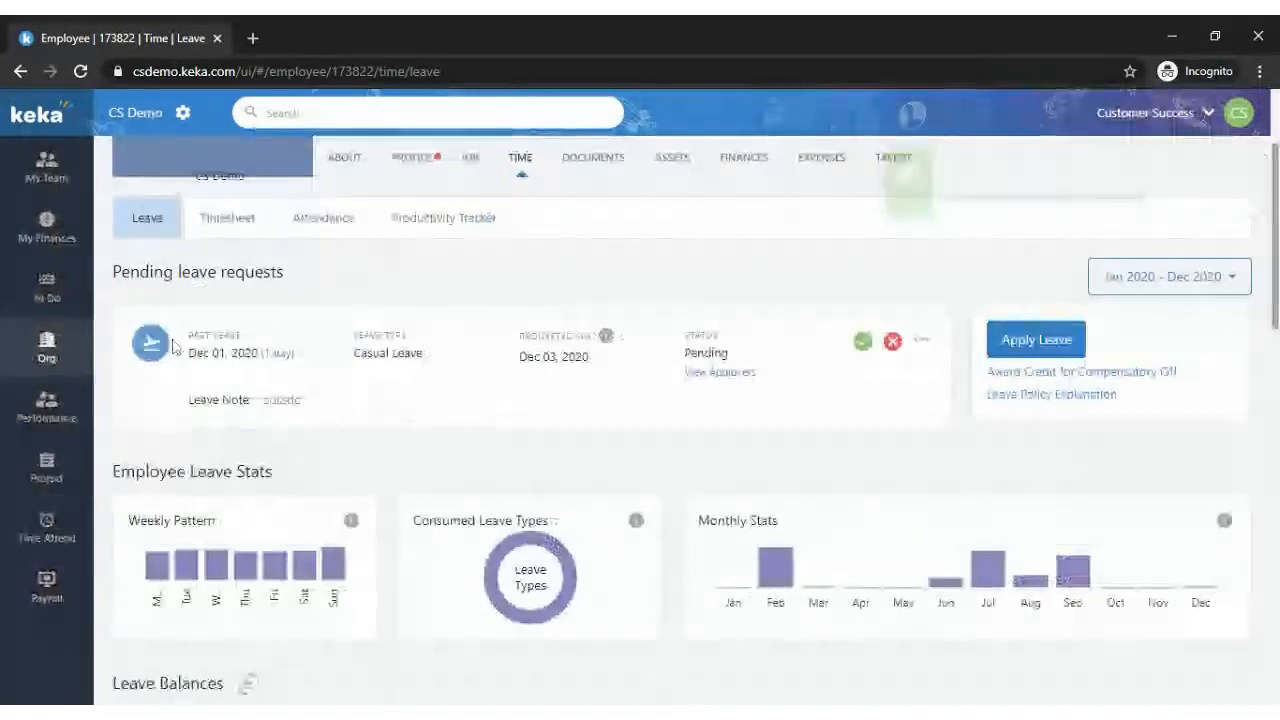
{"action": "mouse_move", "coordinate": [613, 354]}
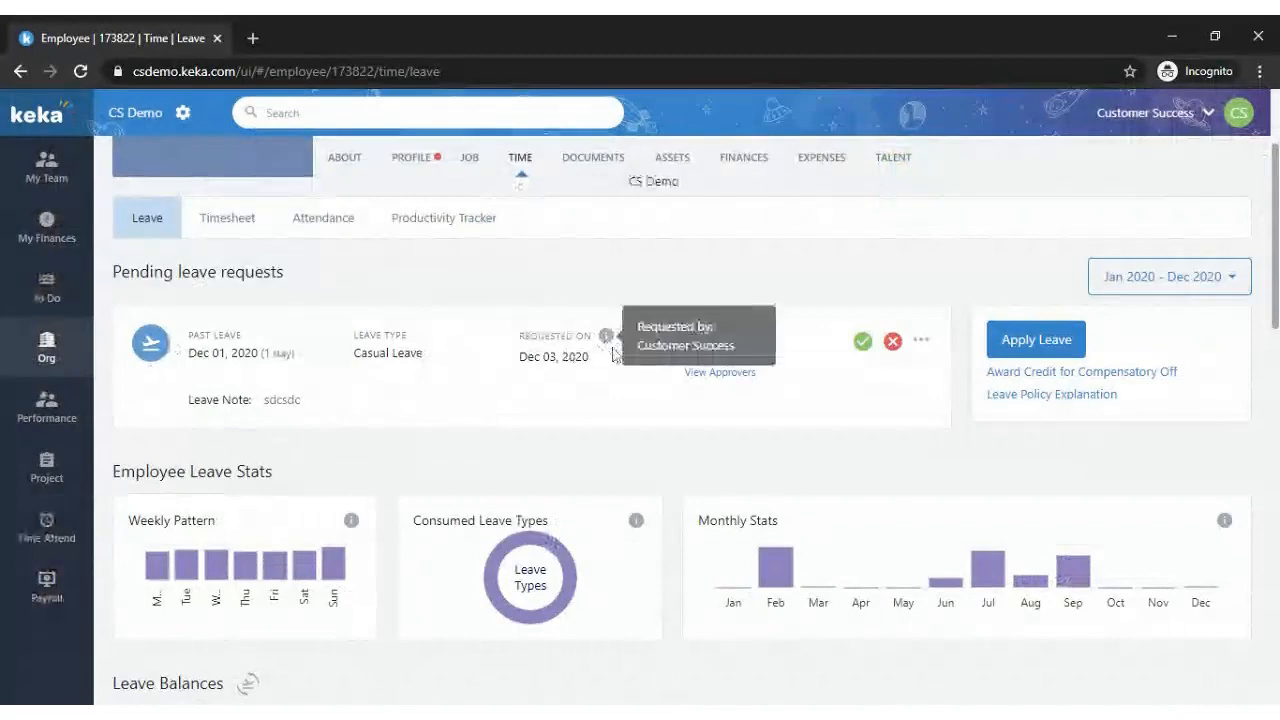
{"action": "scroll", "coordinate": [616, 435], "scroll_direction": "up", "scroll_amount": 1}
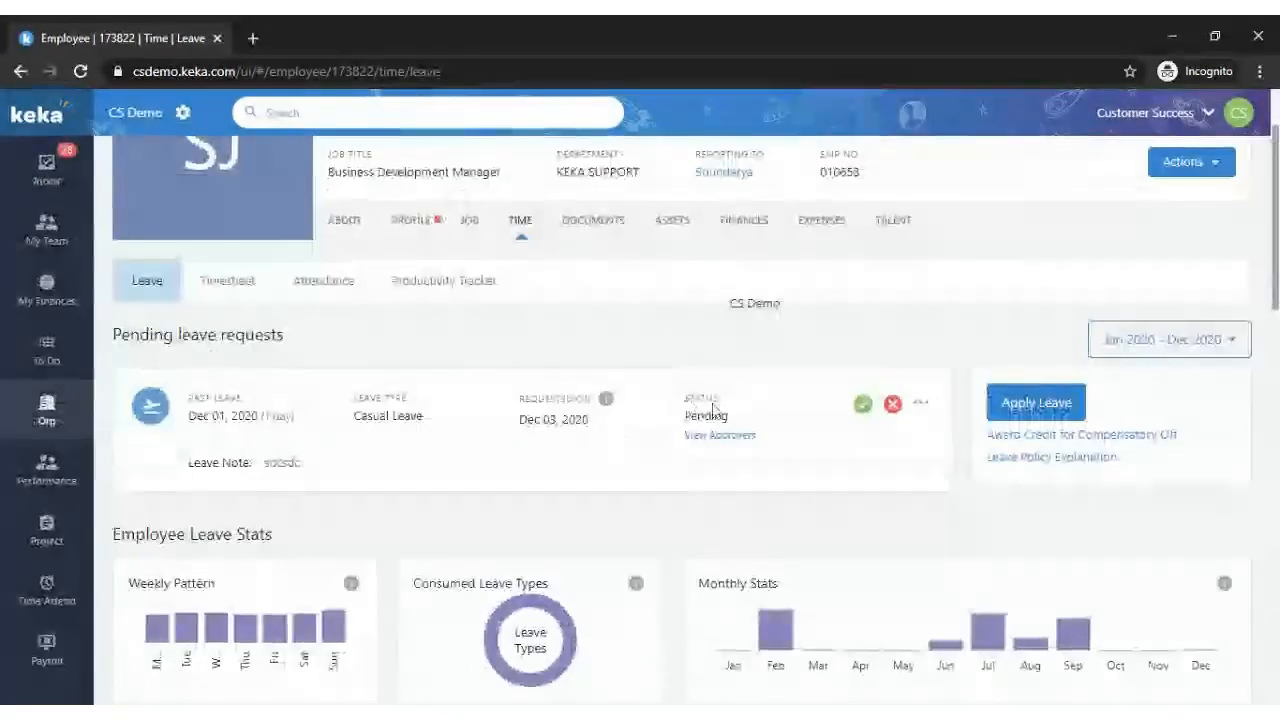
{"action": "left_click", "coordinate": [742, 448]}
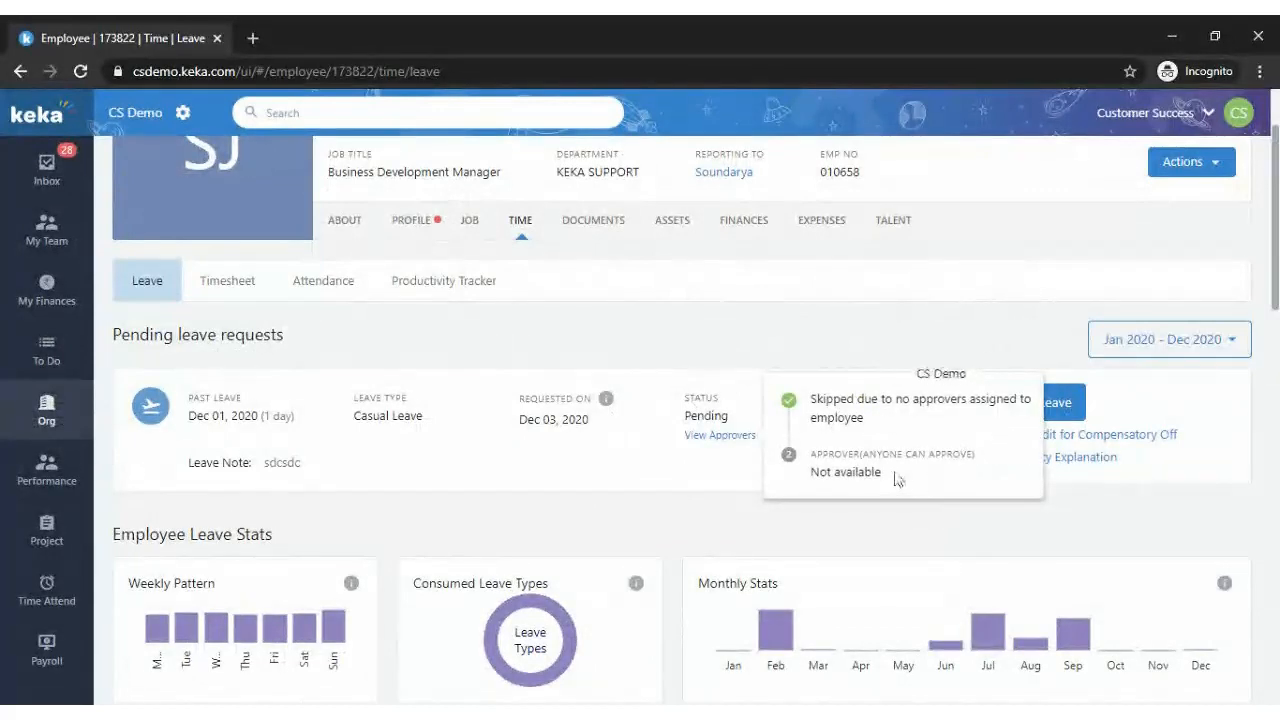
{"action": "left_click_drag", "start_coordinate": [726, 493], "coordinate": [810, 361]}
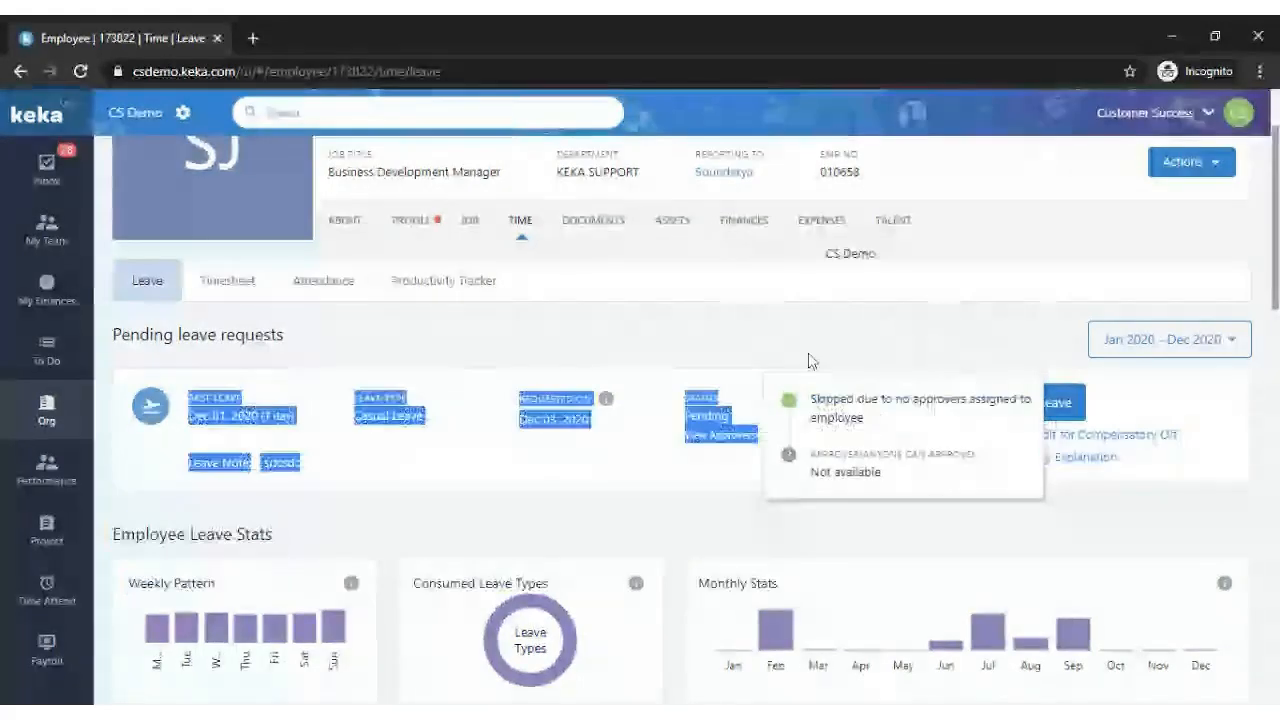
{"action": "left_click", "coordinate": [856, 402]}
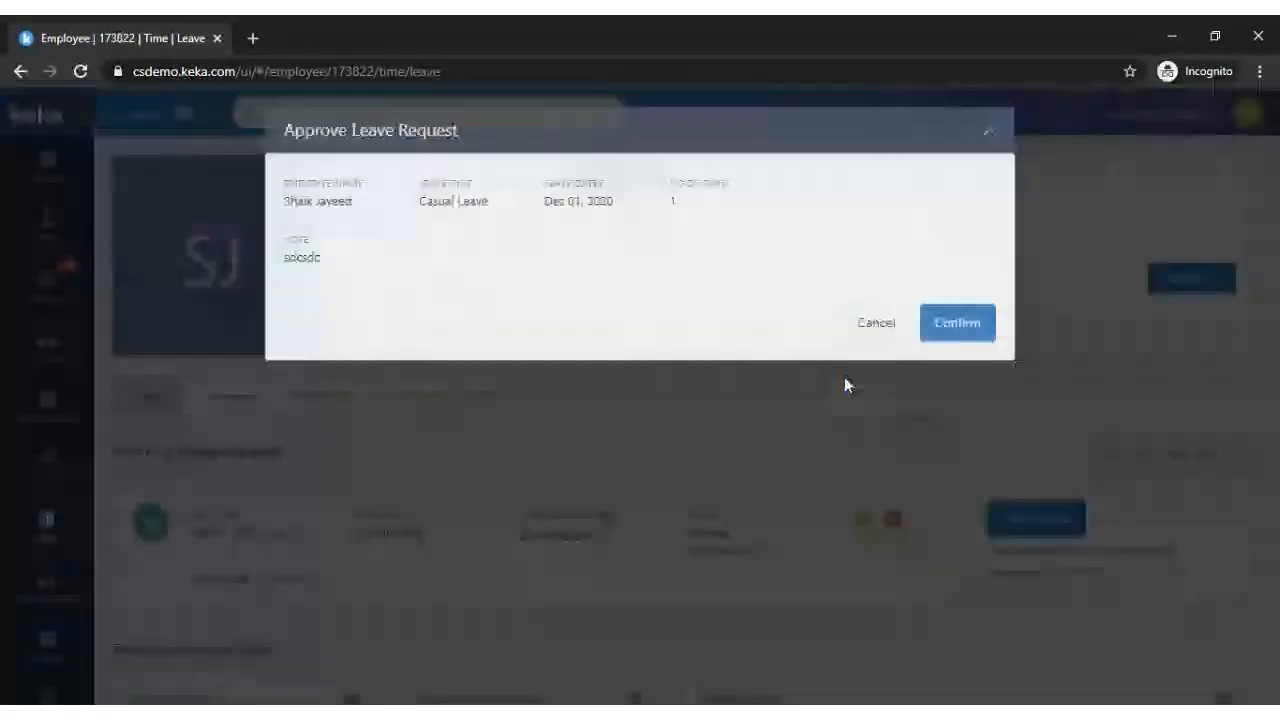
{"action": "left_click", "coordinate": [956, 328]}
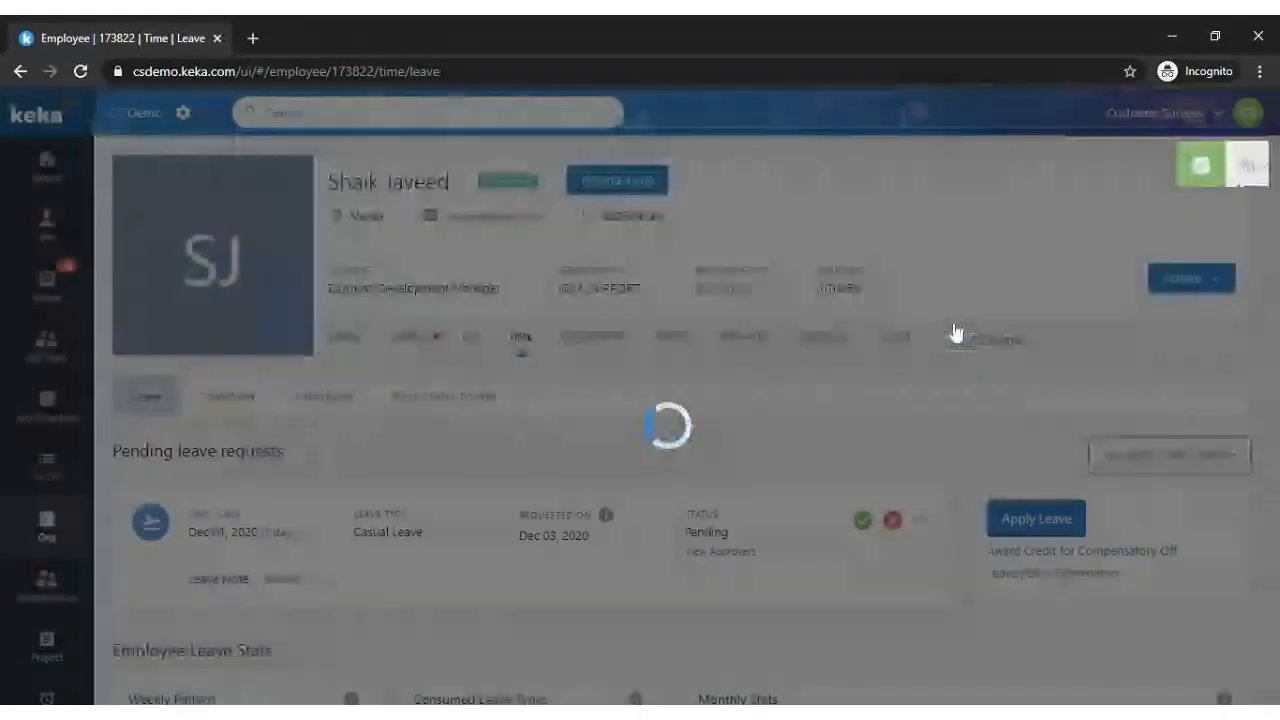
Review the employee's leave balances, Leave History and Casual Leave quota history for the approved leave.
{"action": "scroll", "coordinate": [914, 400], "scroll_direction": "down", "scroll_amount": 2}
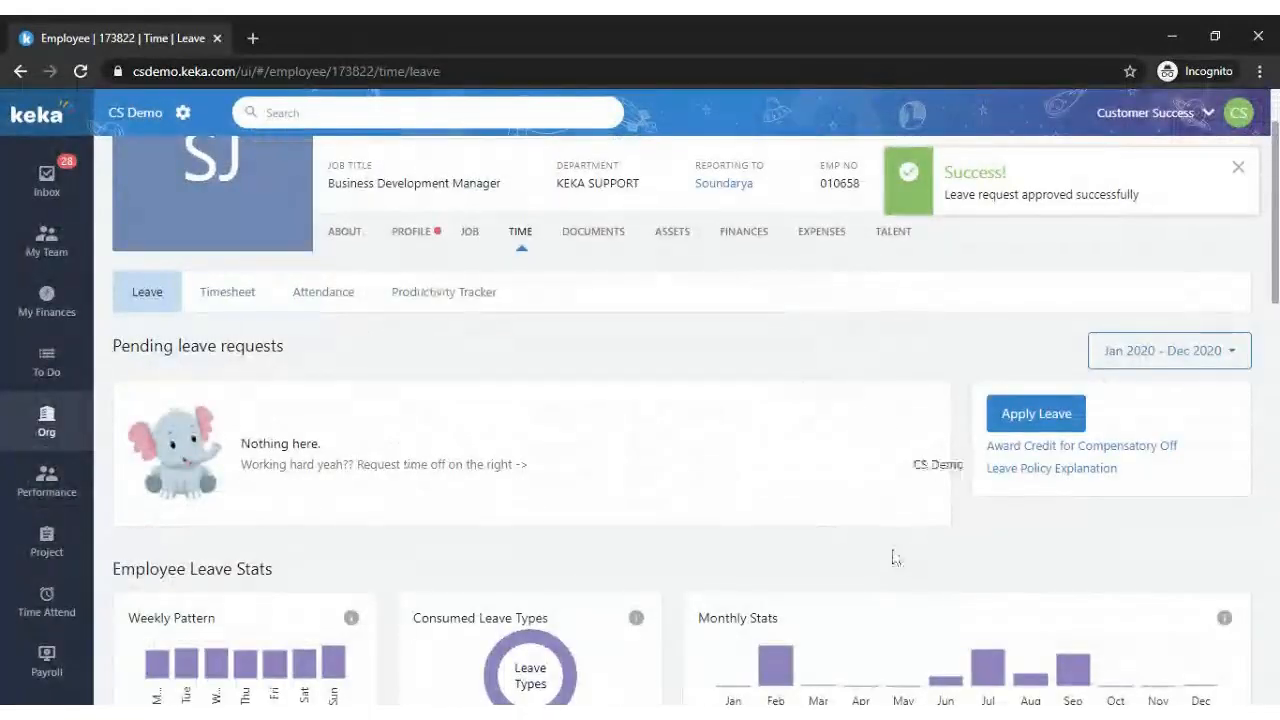
{"action": "scroll", "coordinate": [880, 530], "scroll_direction": "down", "scroll_amount": 5}
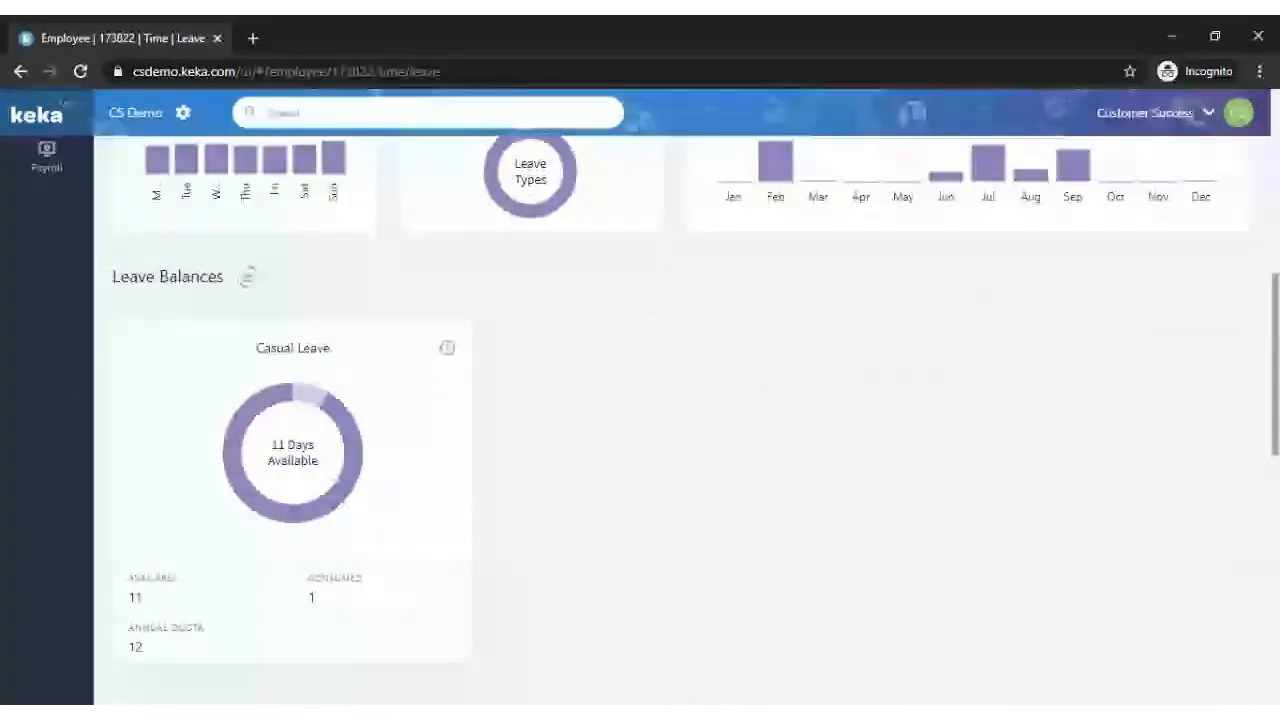
{"action": "scroll", "coordinate": [869, 432], "scroll_direction": "down", "scroll_amount": 4}
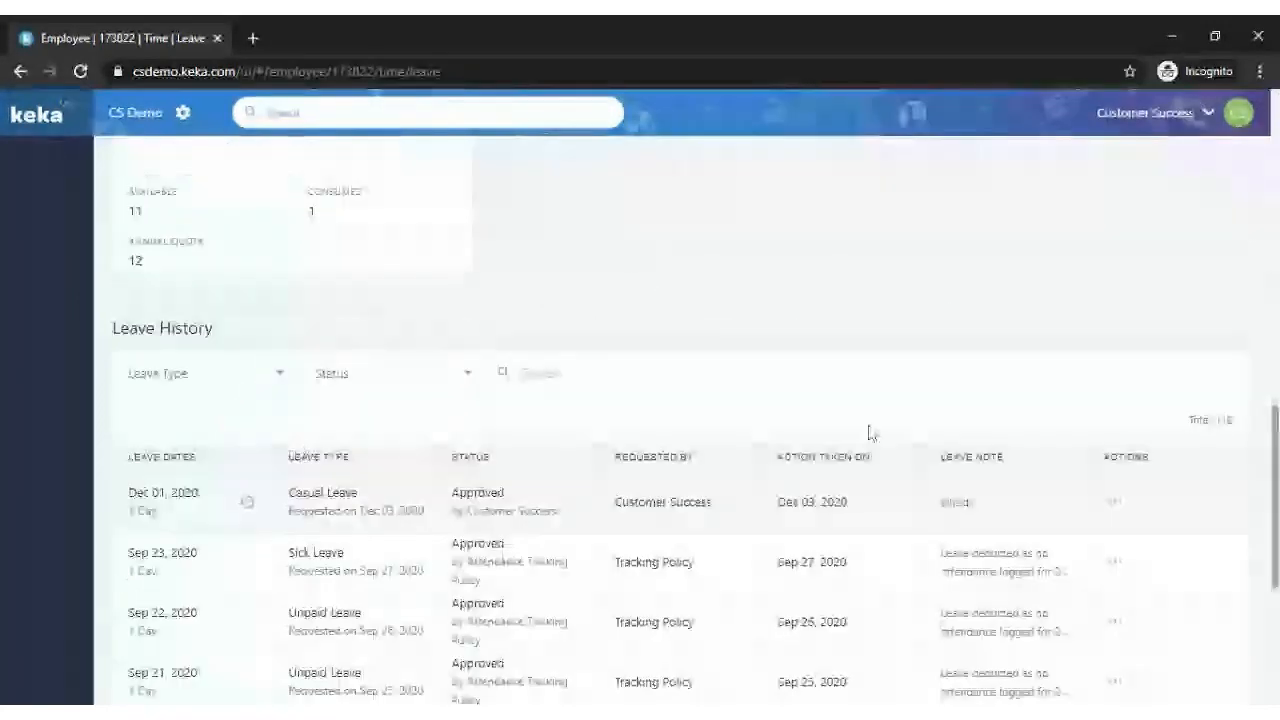
{"action": "scroll", "coordinate": [220, 630], "scroll_direction": "up", "scroll_amount": 2}
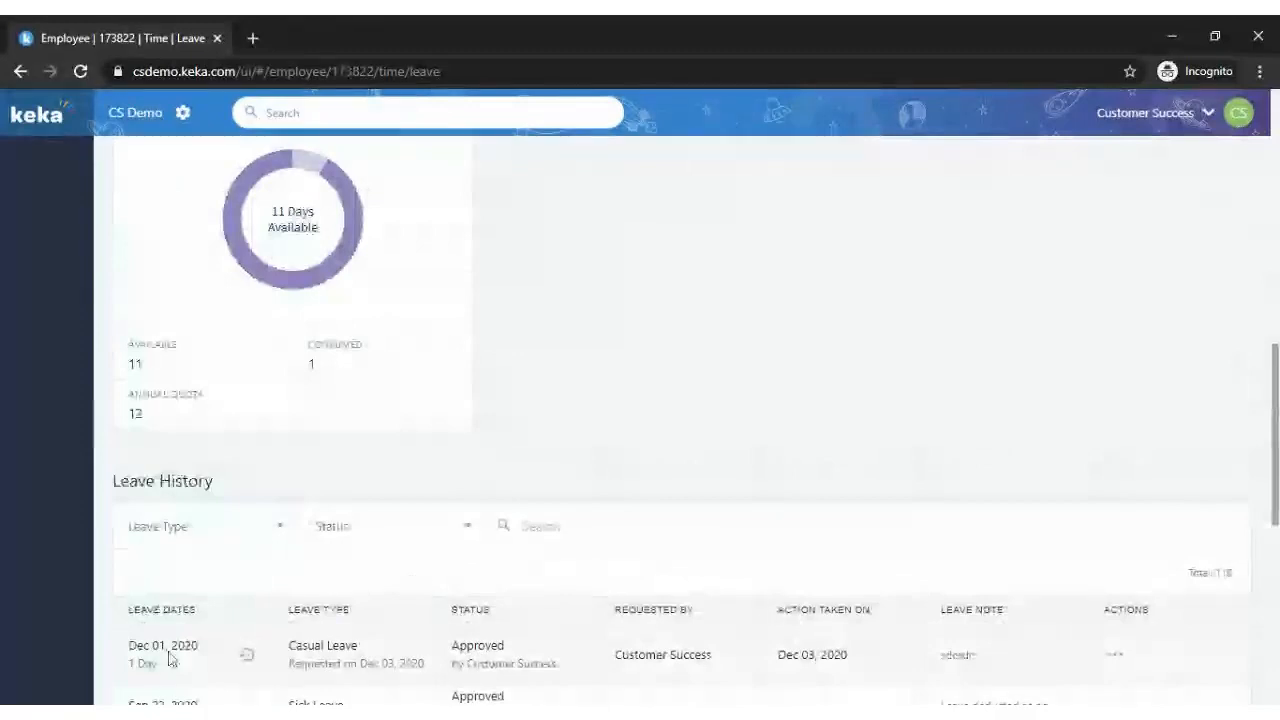
{"action": "scroll", "coordinate": [497, 370], "scroll_direction": "up", "scroll_amount": 4}
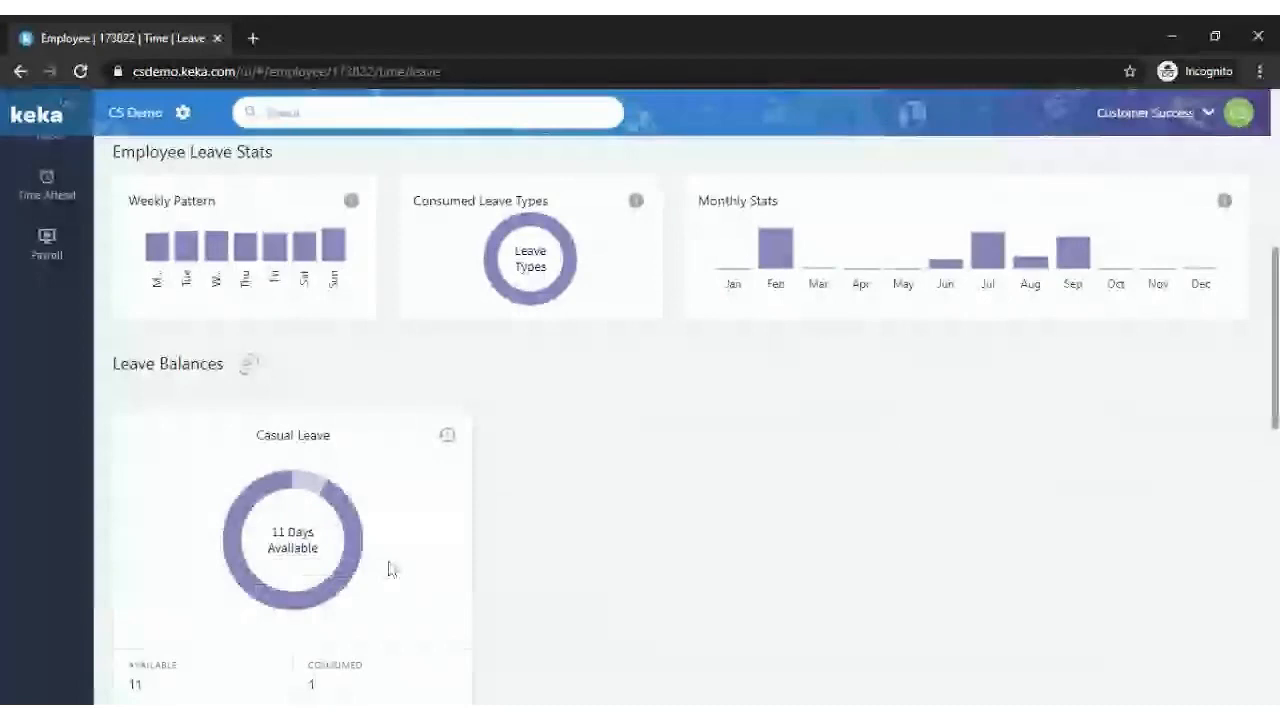
{"action": "scroll", "coordinate": [697, 357], "scroll_direction": "up", "scroll_amount": 6}
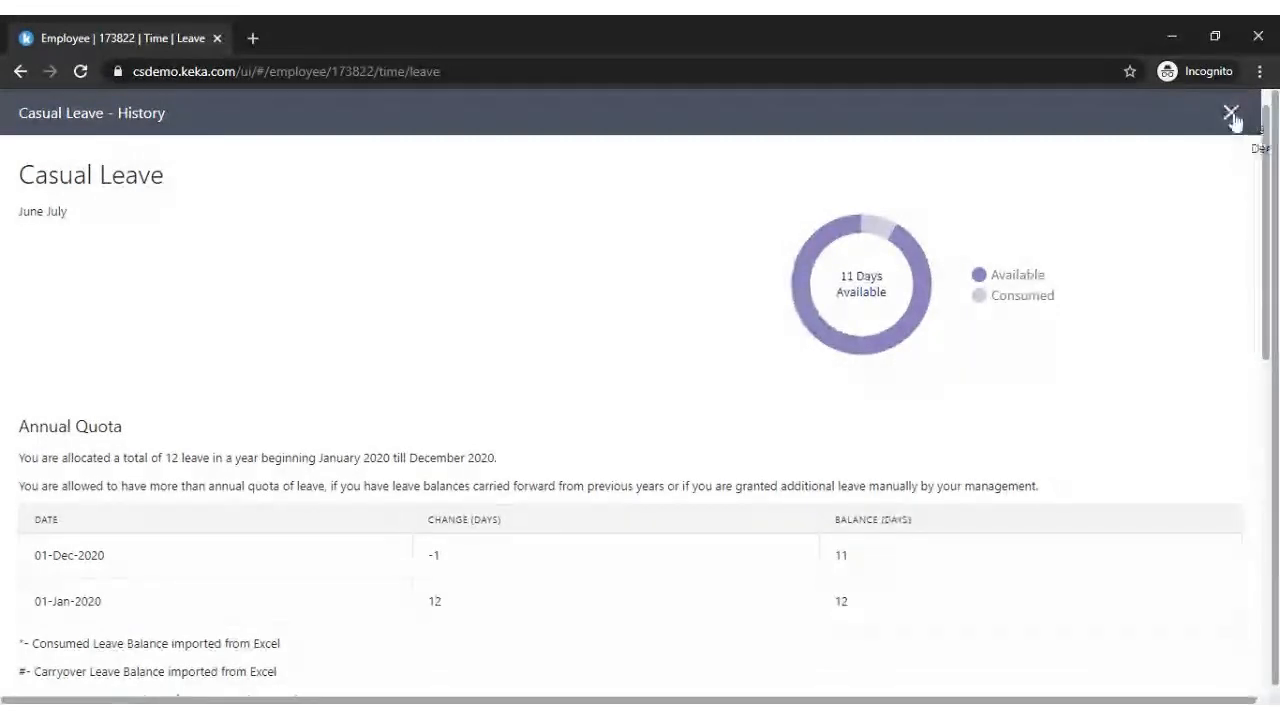
{"action": "left_click", "coordinate": [1236, 117]}
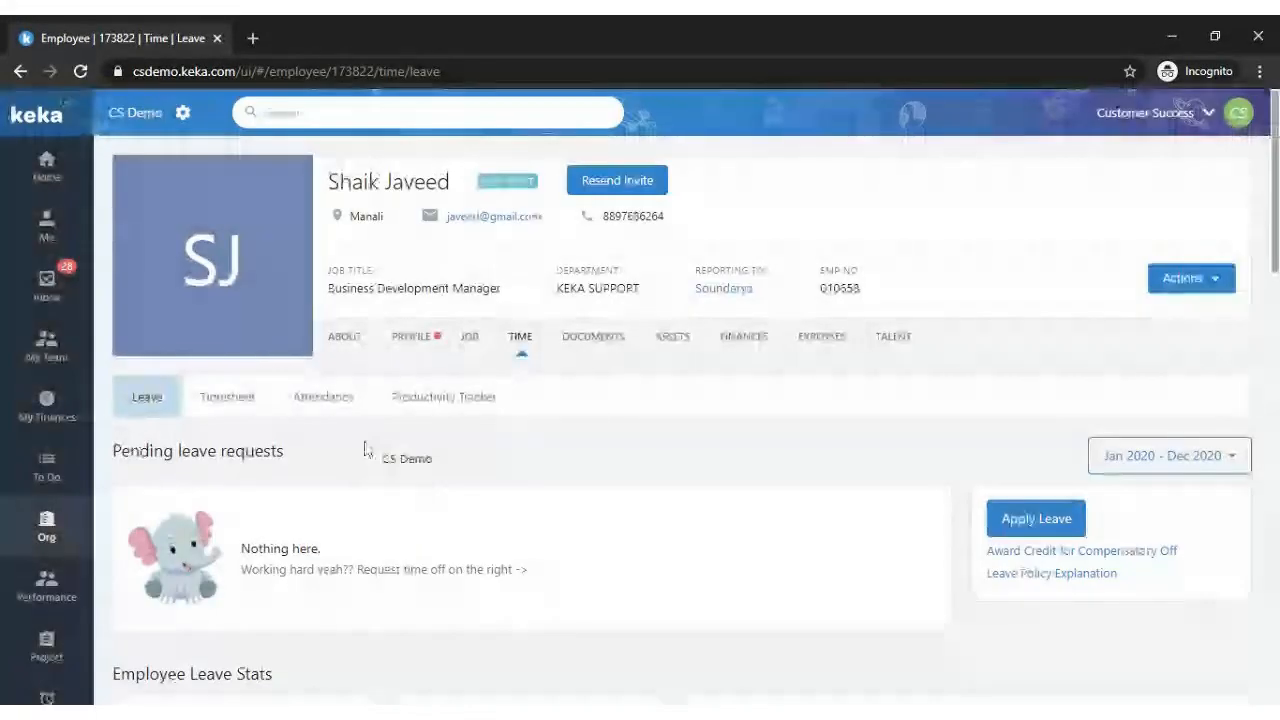
Open the employee job details import from the Org dashboard, look at its Excel upload, and close it without importing.
{"action": "scroll", "coordinate": [365, 450], "scroll_direction": "down", "scroll_amount": 1}
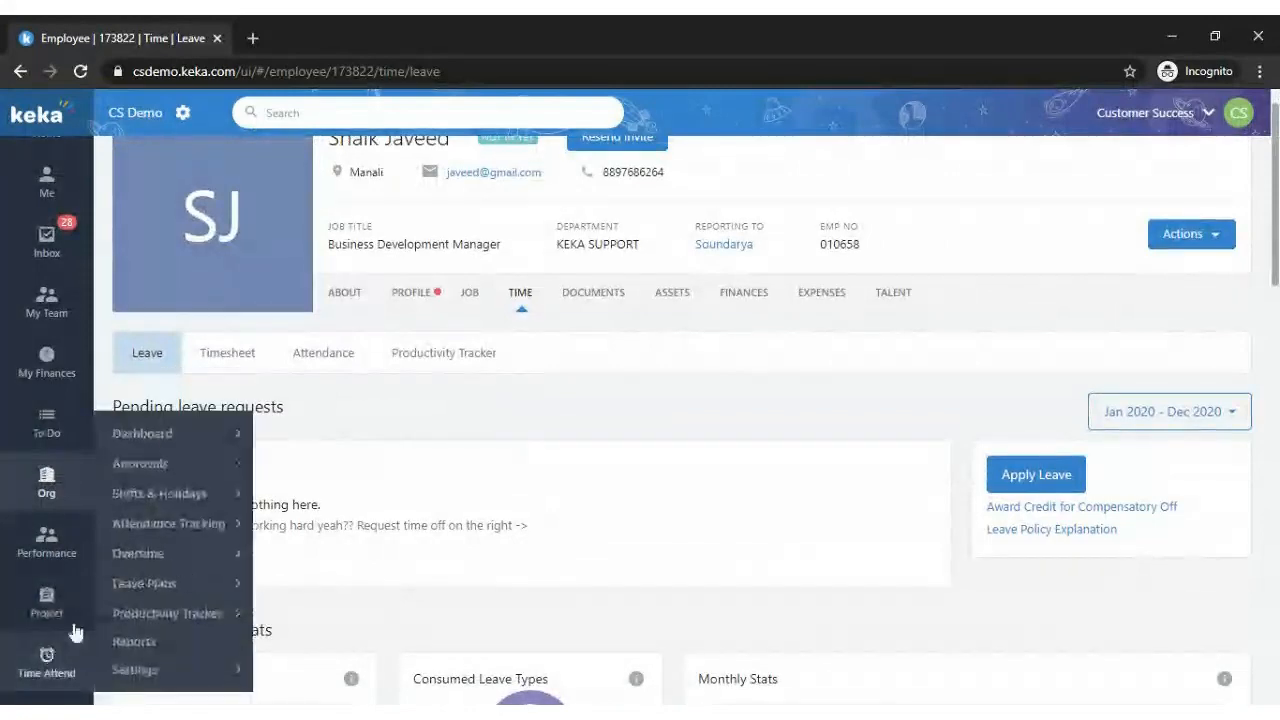
{"action": "left_click", "coordinate": [50, 488]}
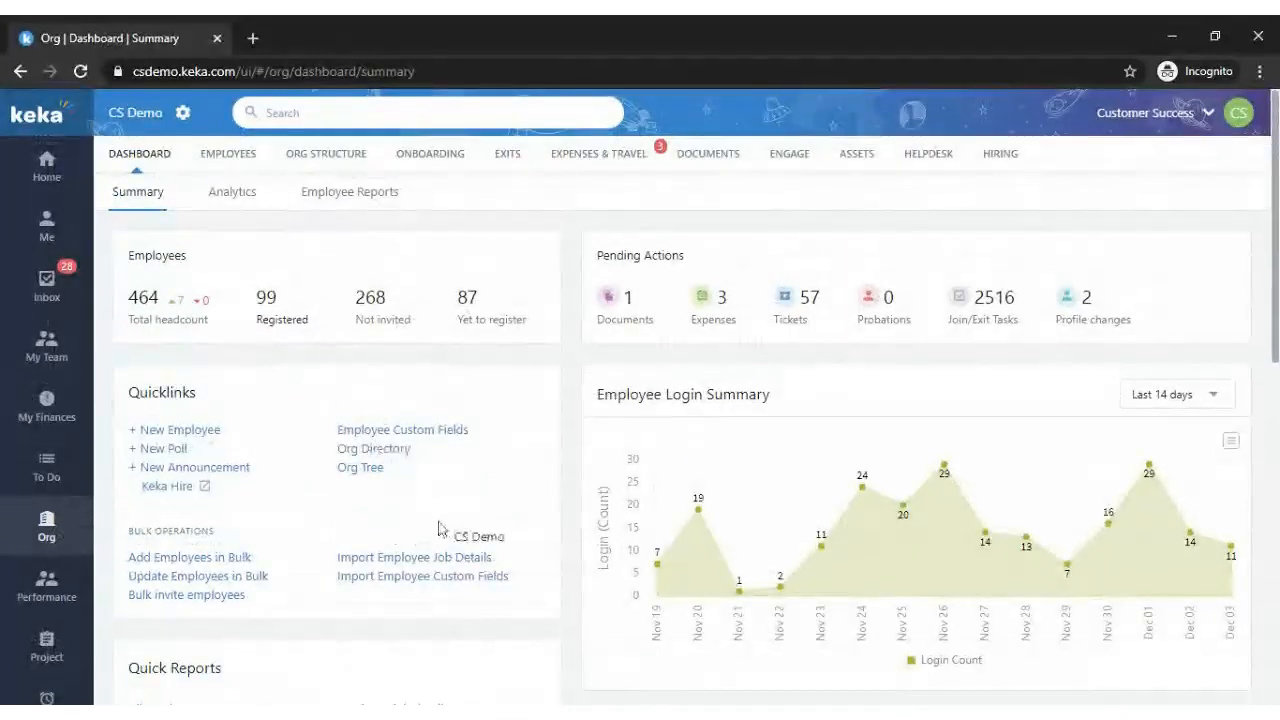
{"action": "left_click", "coordinate": [420, 560]}
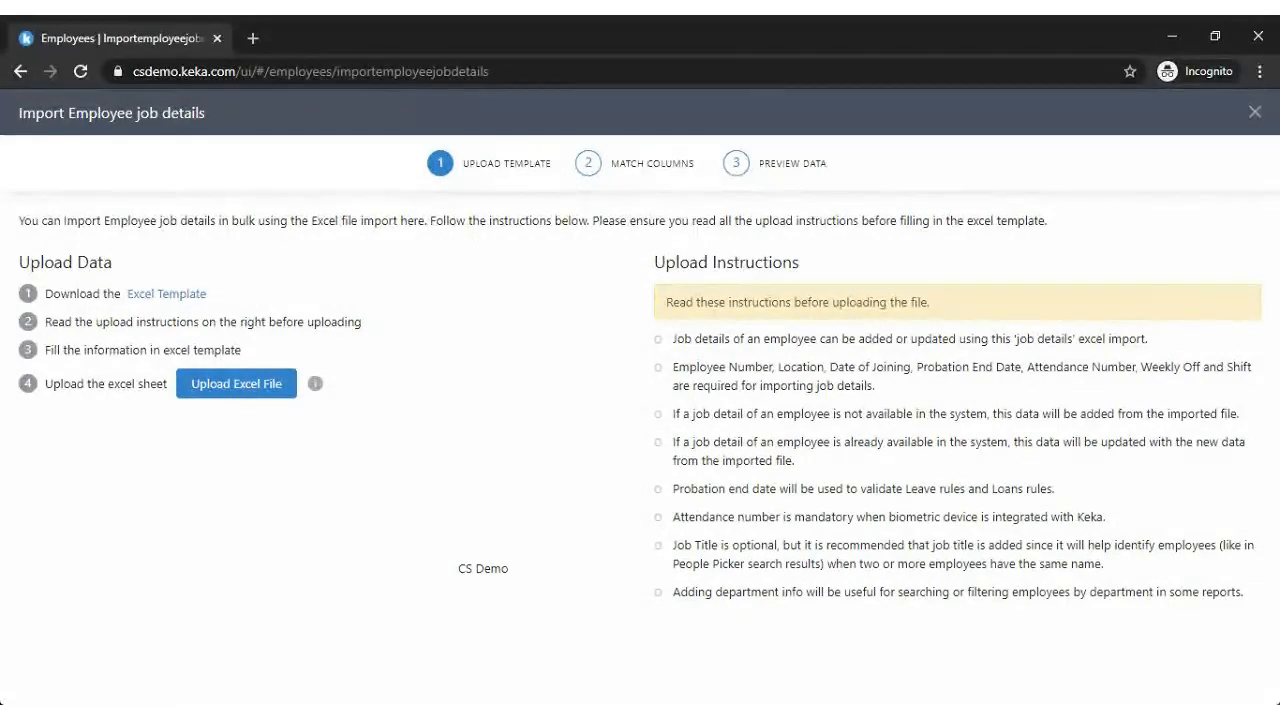
{"action": "left_click", "coordinate": [228, 386]}
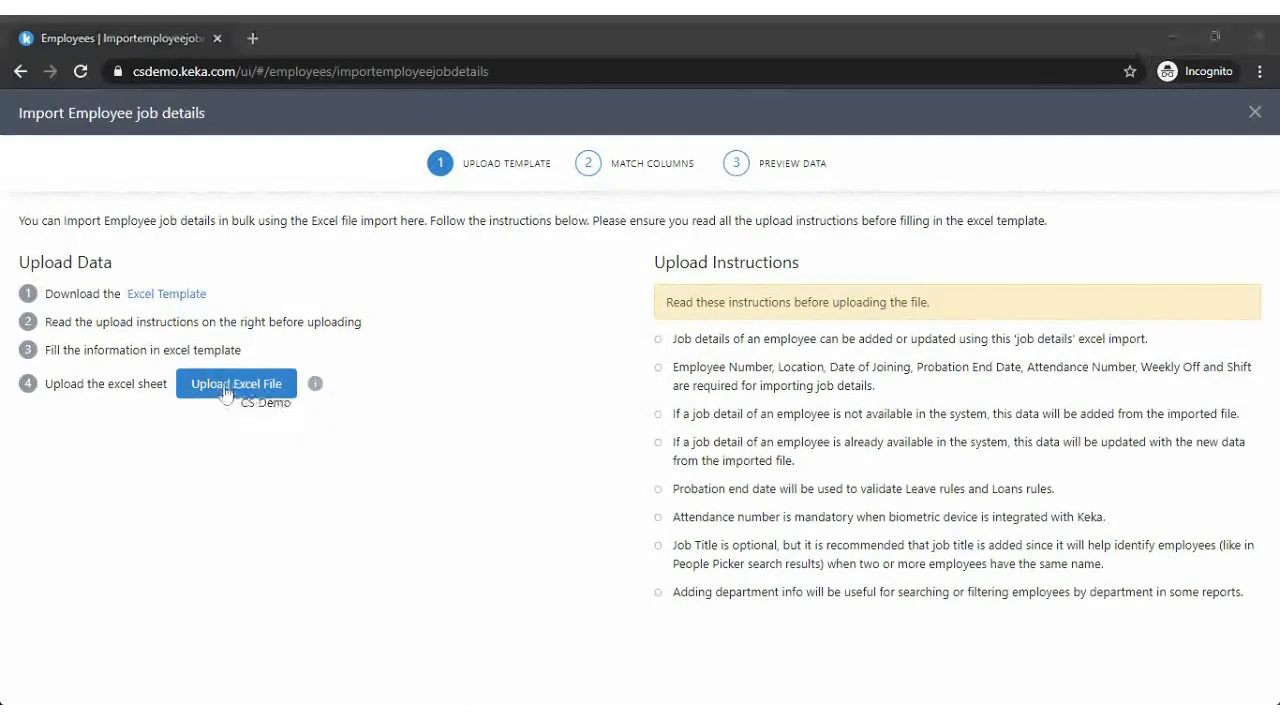
{"action": "left_click", "coordinate": [1010, 315]}
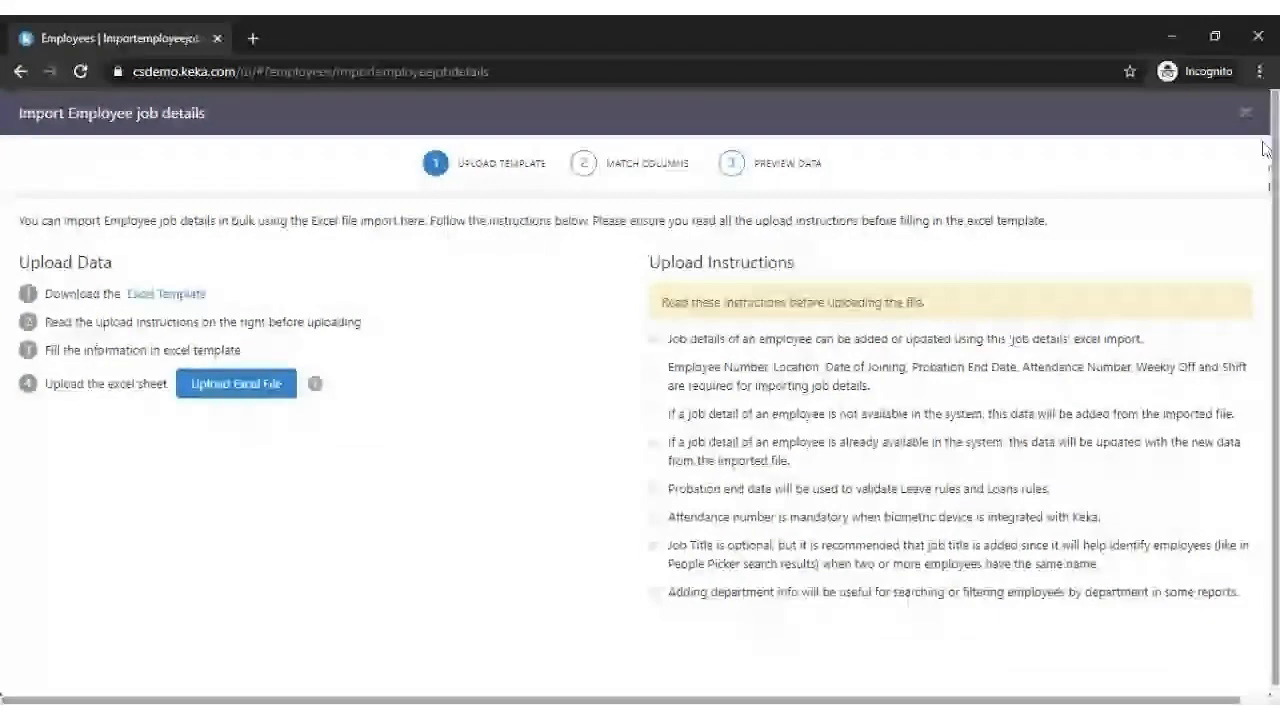
{"action": "left_click", "coordinate": [1246, 112]}
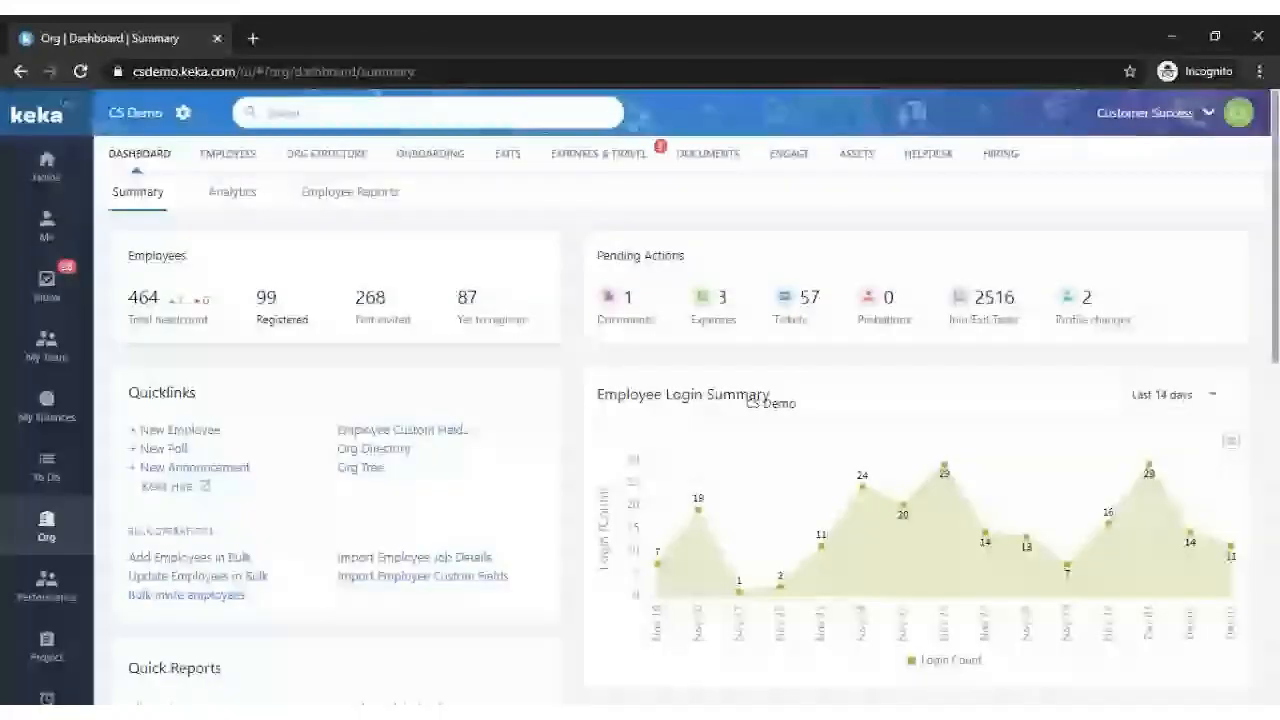
Open the Initial Adjustments page of the leave plans in Time Attend.
{"action": "mouse_move", "coordinate": [46, 525]}
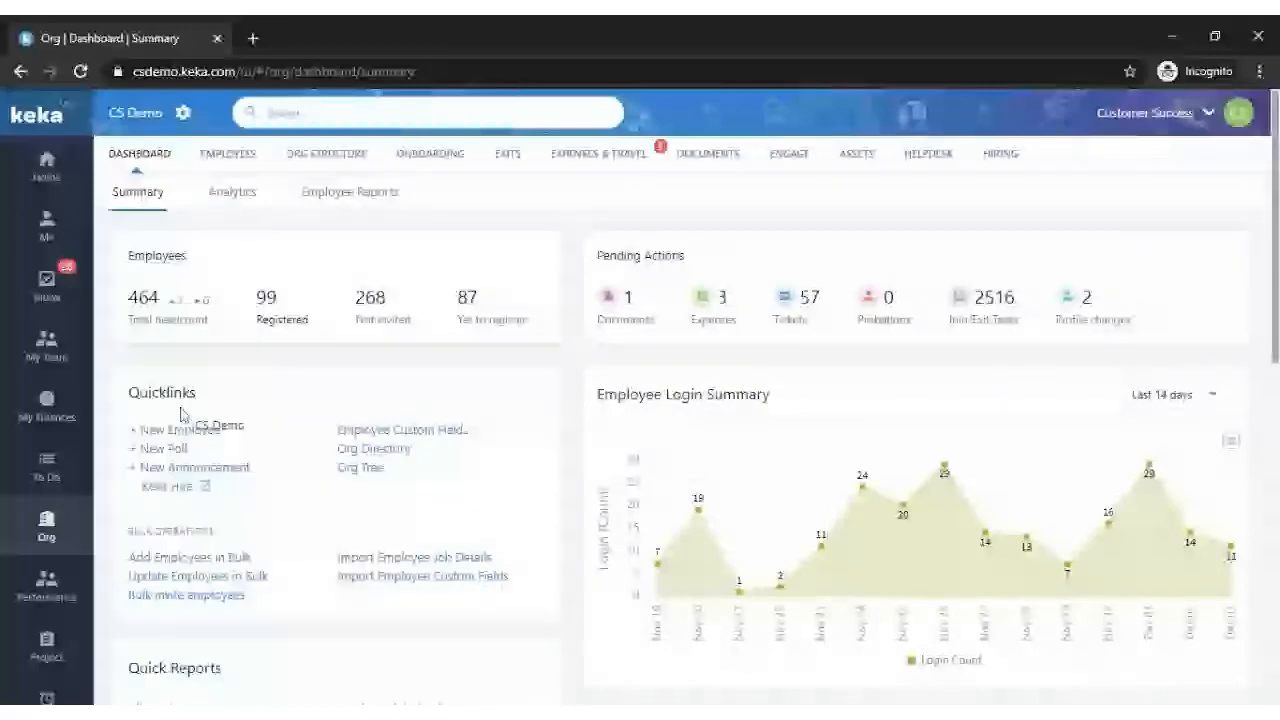
{"action": "left_click", "coordinate": [414, 558]}
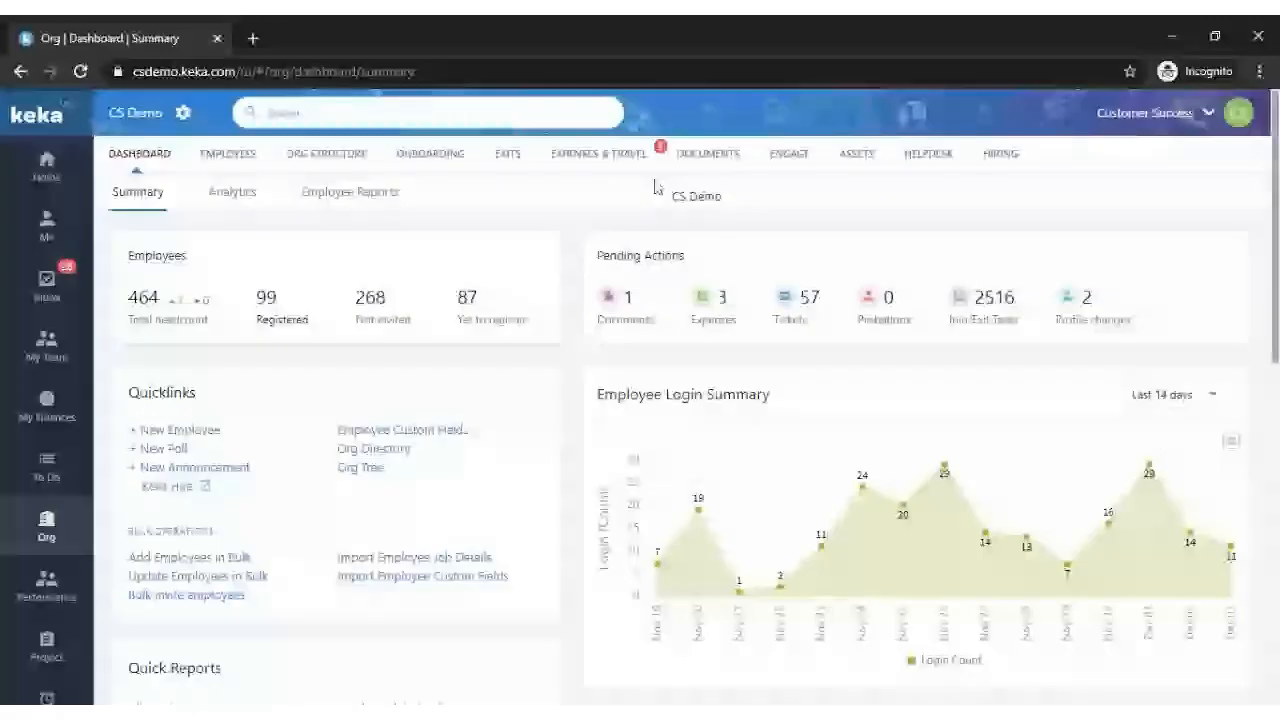
{"action": "scroll", "coordinate": [54, 592], "scroll_direction": "down", "scroll_amount": 2}
{"action": "left_click", "coordinate": [54, 592]}
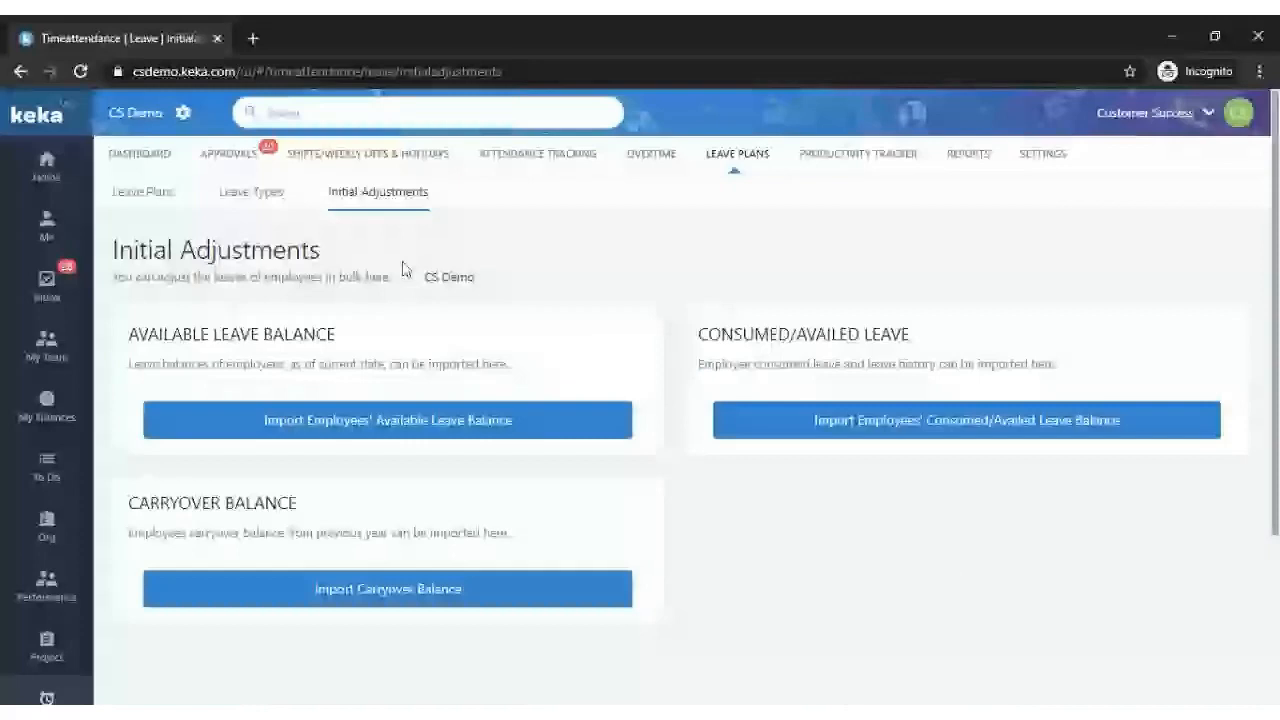
Open the import of employees' consumed leave balance, read its upload instructions, and close it without importing.
{"action": "left_click", "coordinate": [731, 155]}
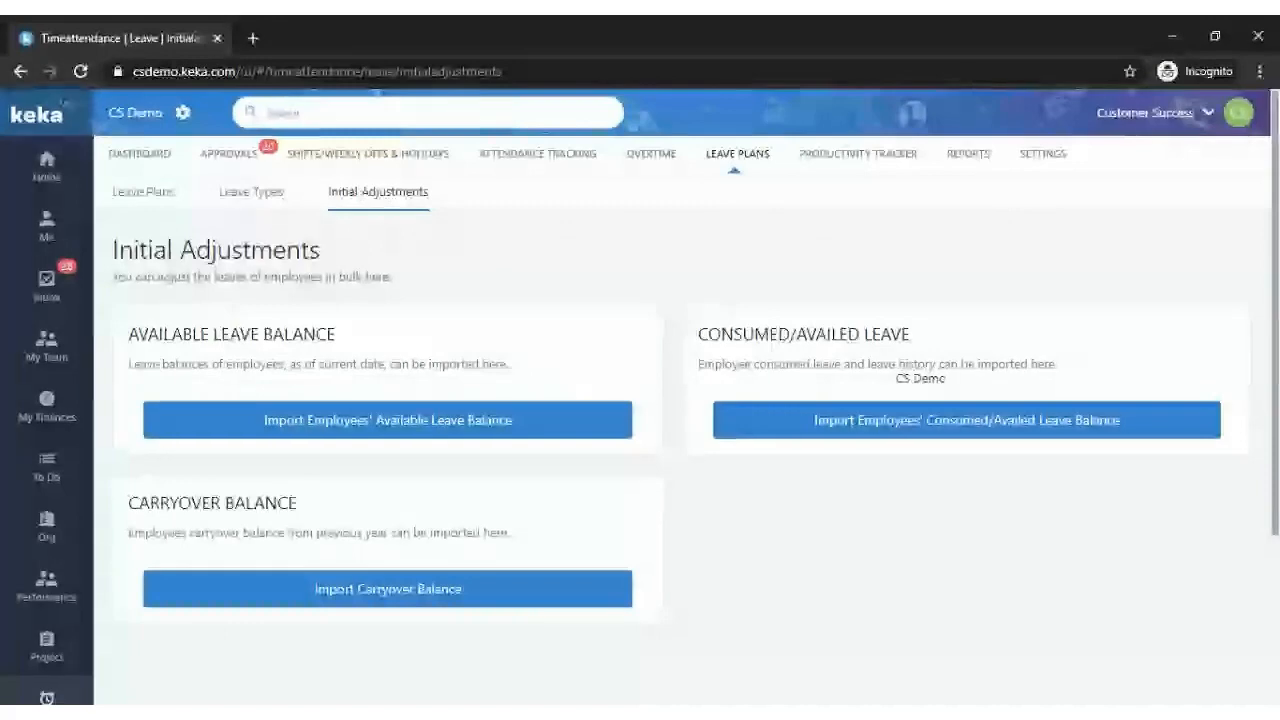
{"action": "left_click", "coordinate": [936, 422]}
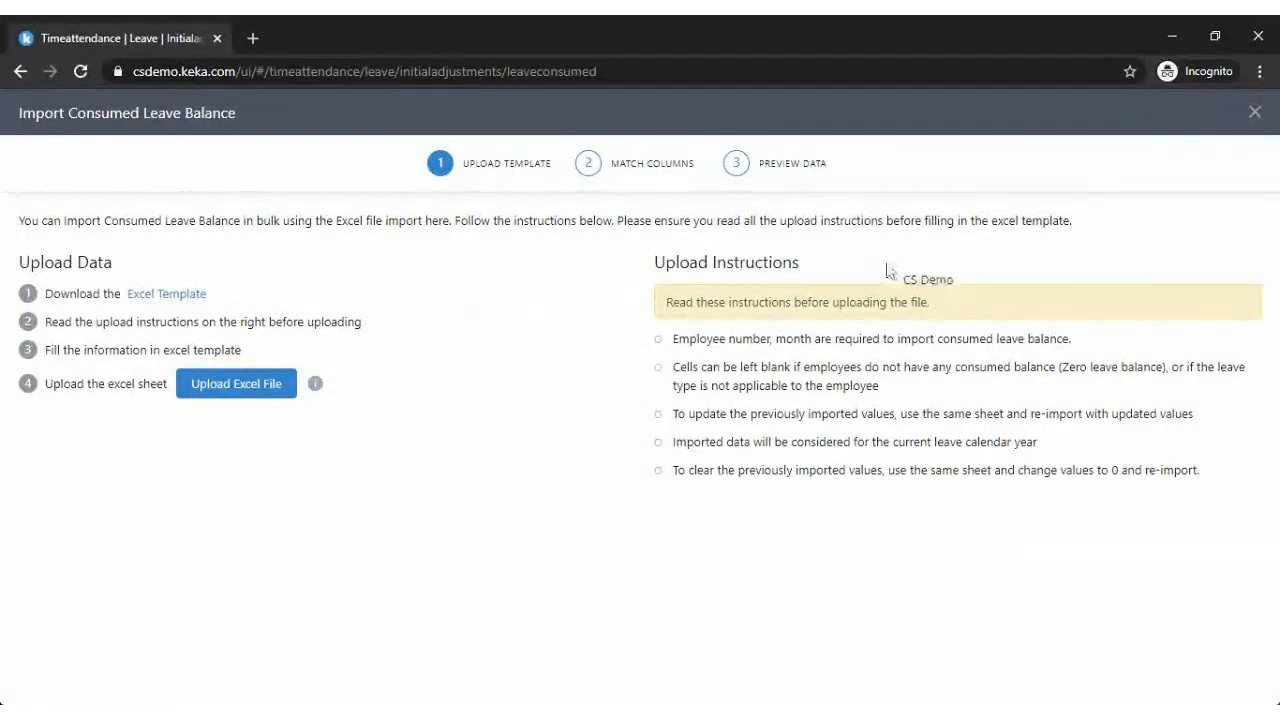
{"action": "left_click", "coordinate": [1245, 113]}
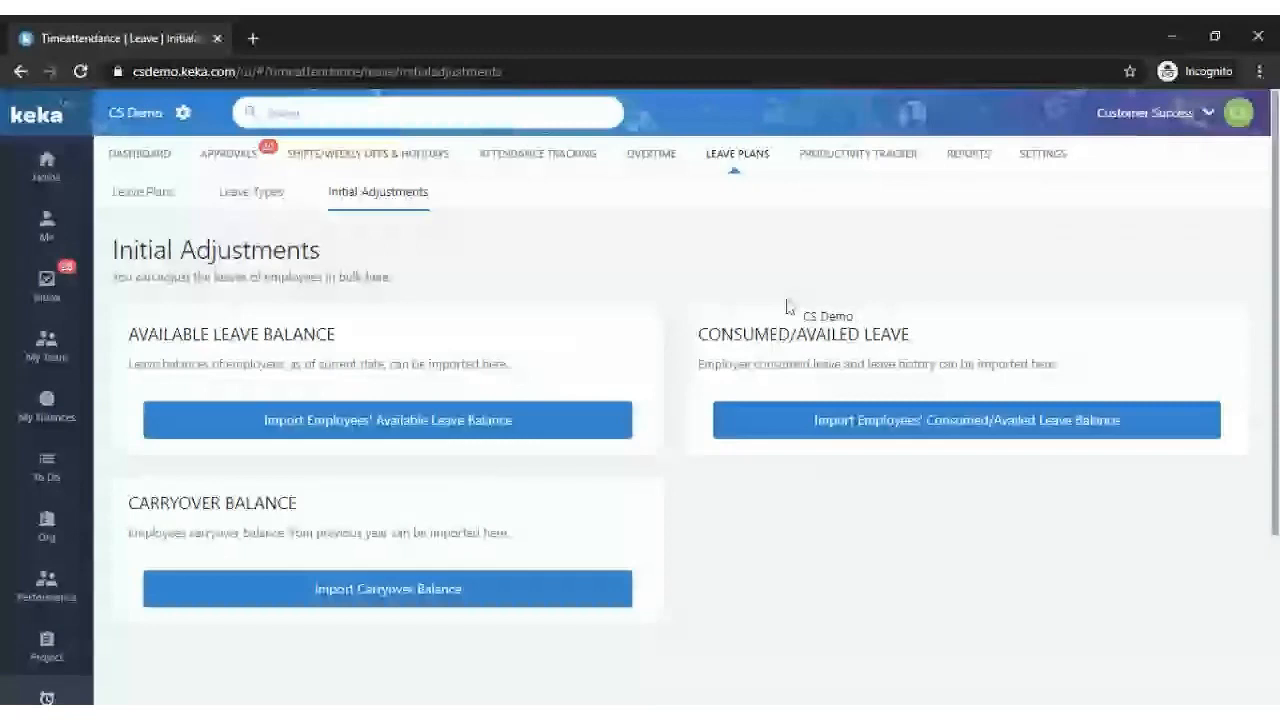
{"action": "scroll", "coordinate": [830, 330], "scroll_direction": "down", "scroll_amount": 1}
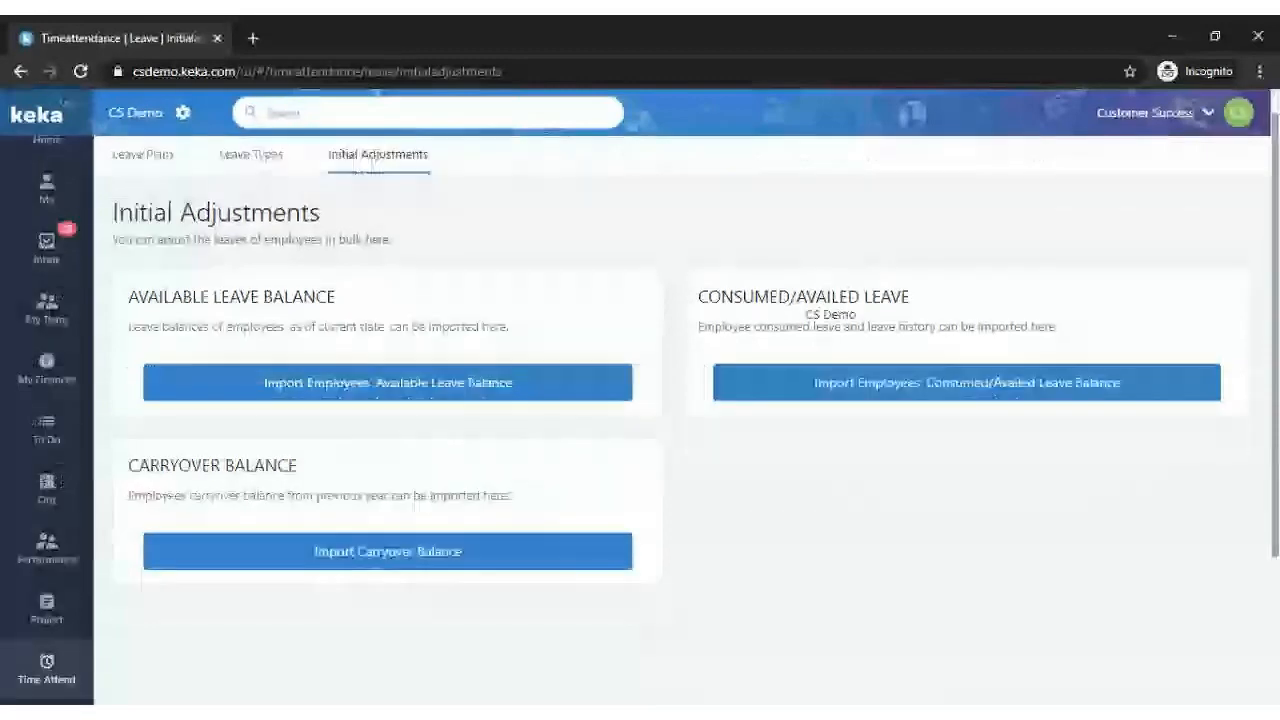
{"action": "scroll", "coordinate": [754, 566], "scroll_direction": "down", "scroll_amount": 1}
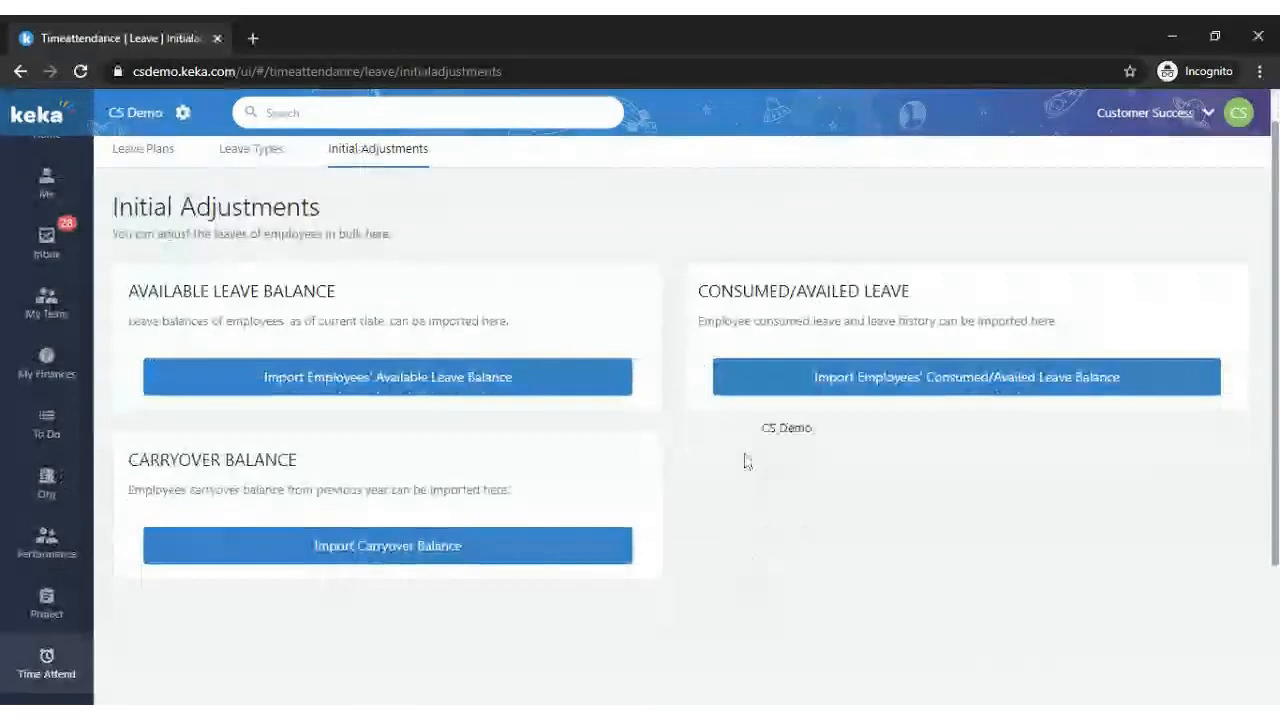
{"action": "scroll", "coordinate": [712, 540], "scroll_direction": "up", "scroll_amount": 1}
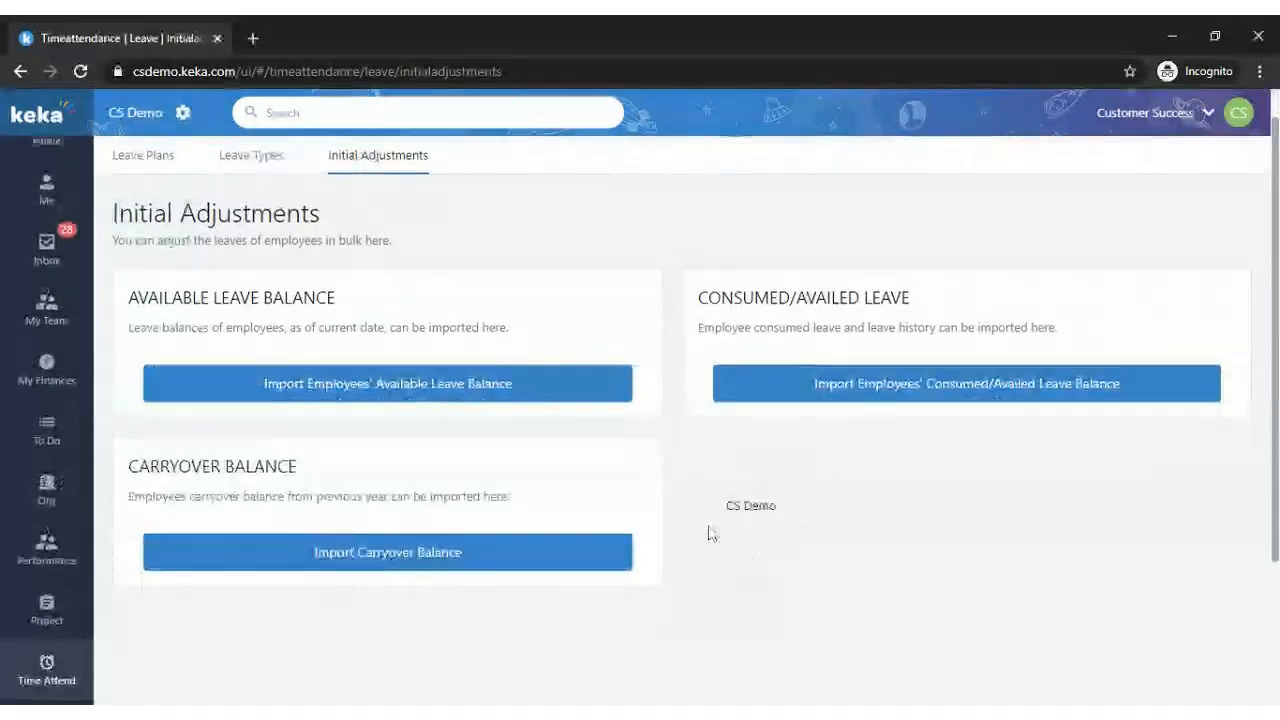
{"action": "scroll", "coordinate": [712, 535], "scroll_direction": "up", "scroll_amount": 1}
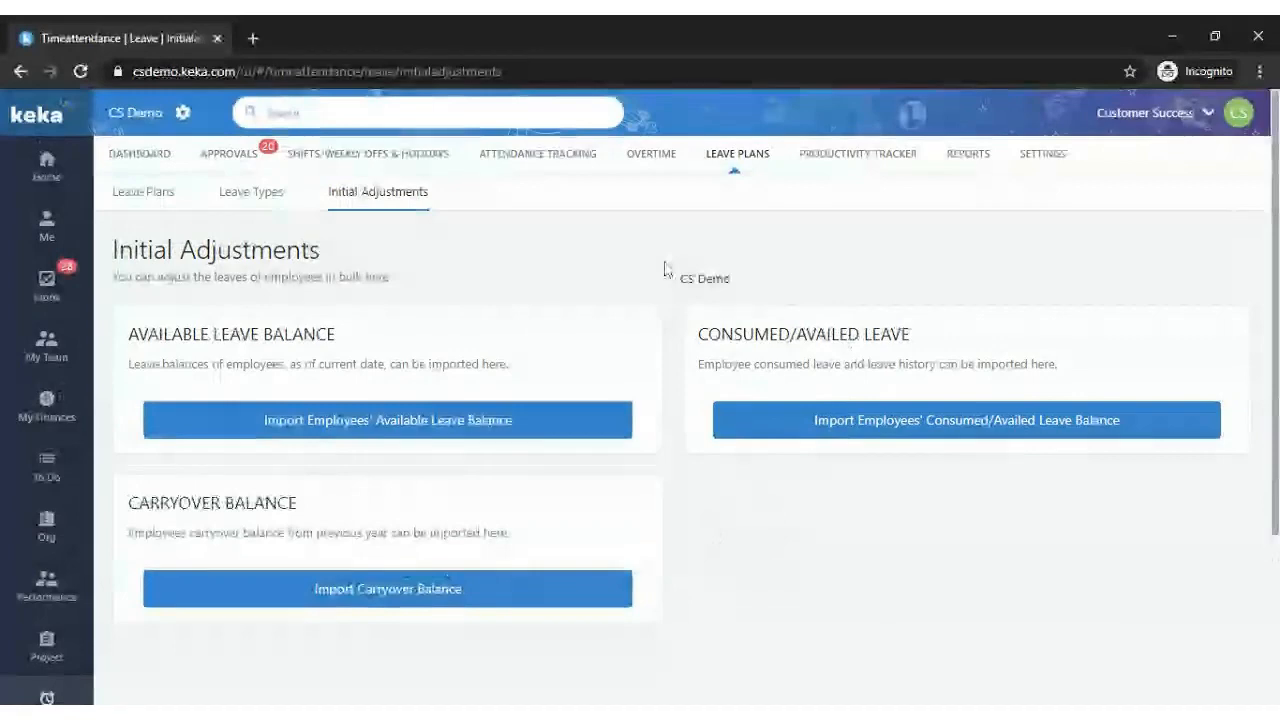
Open the time attendance reports and look through the available Leave Reports, including the balance, accrual and expiry reports.
{"action": "left_click", "coordinate": [968, 153]}
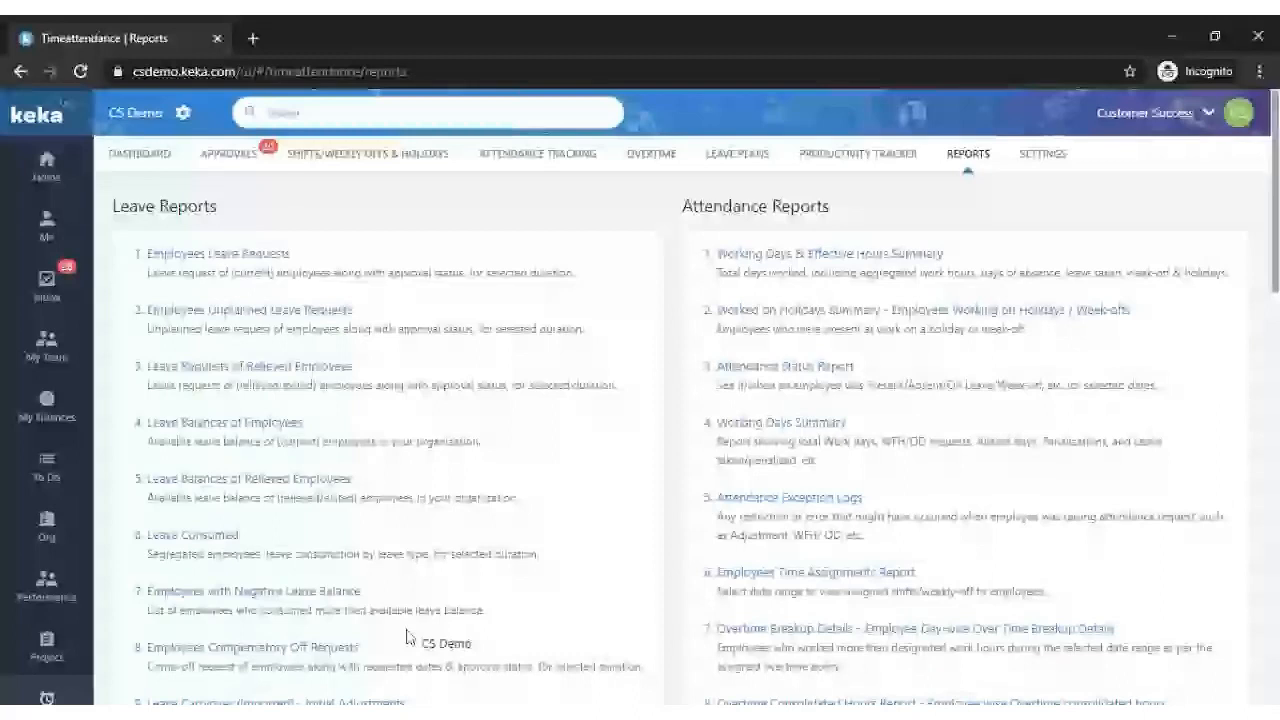
{"action": "scroll", "coordinate": [407, 637], "scroll_direction": "down", "scroll_amount": 1}
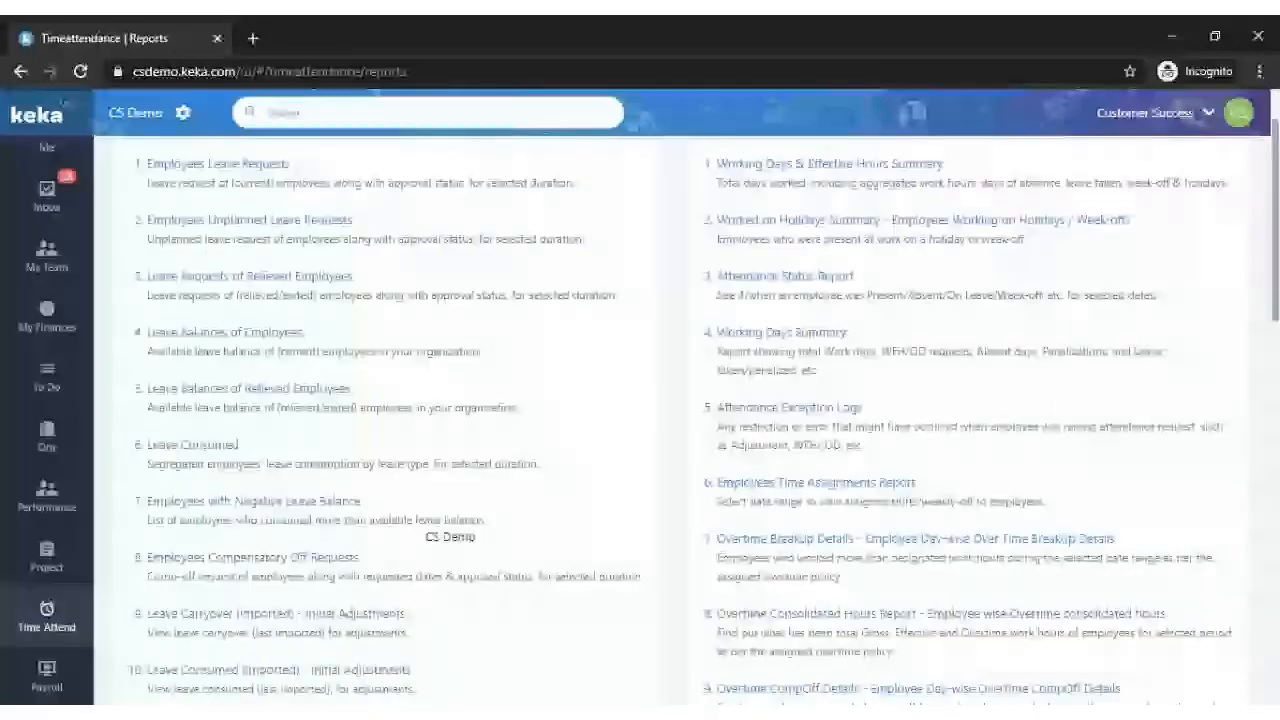
{"action": "scroll", "coordinate": [350, 513], "scroll_direction": "down", "scroll_amount": 2}
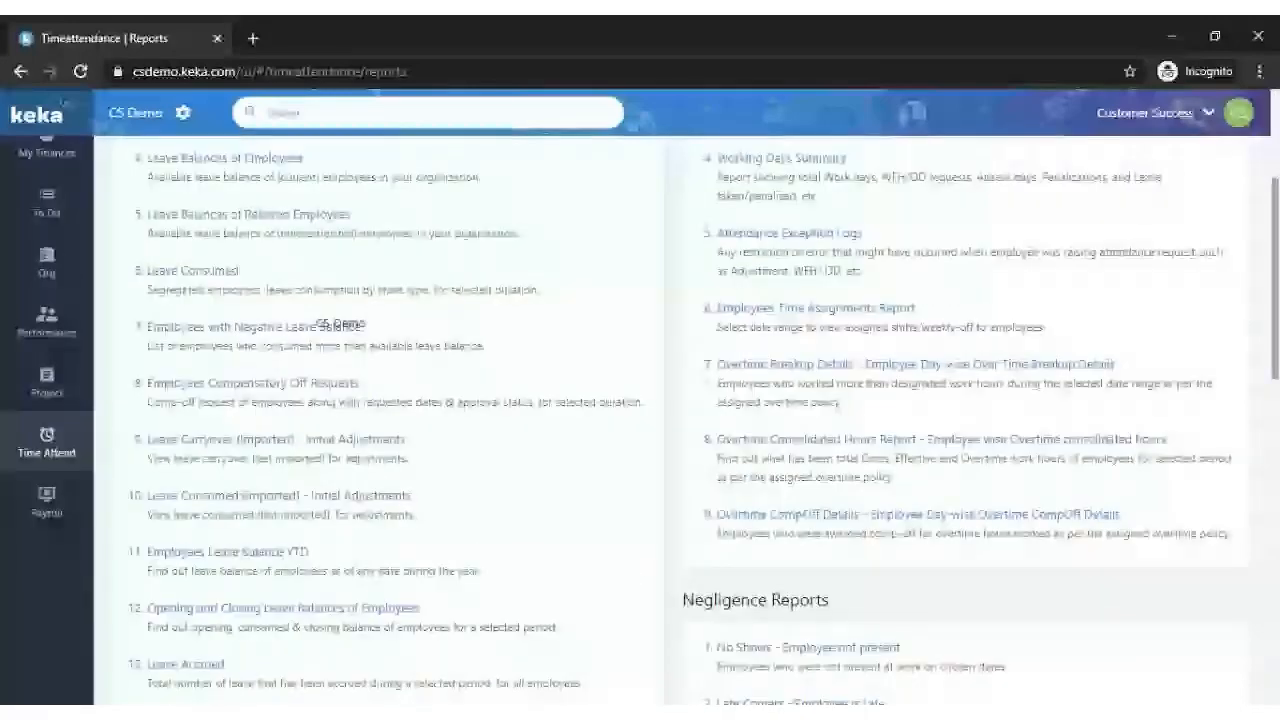
{"action": "scroll", "coordinate": [386, 435], "scroll_direction": "down", "scroll_amount": 2}
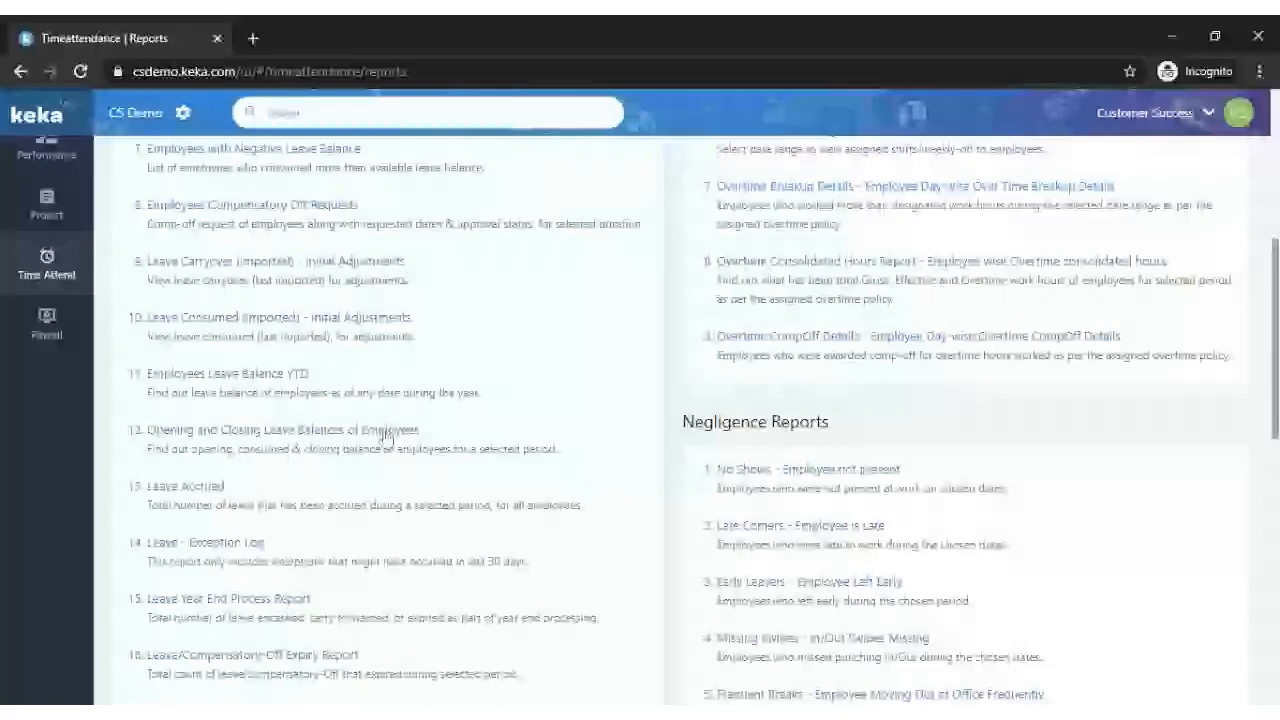
{"action": "scroll", "coordinate": [446, 617], "scroll_direction": "down", "scroll_amount": 1}
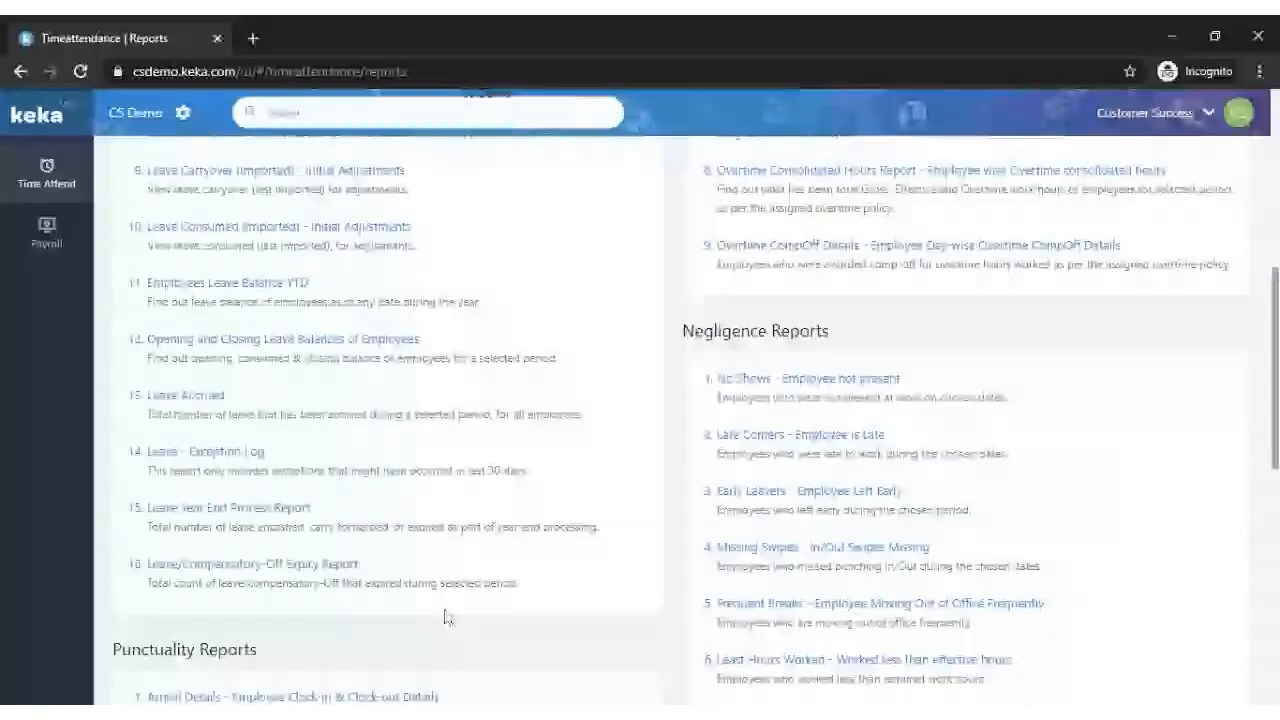
{"action": "scroll", "coordinate": [276, 515], "scroll_direction": "down", "scroll_amount": 1}
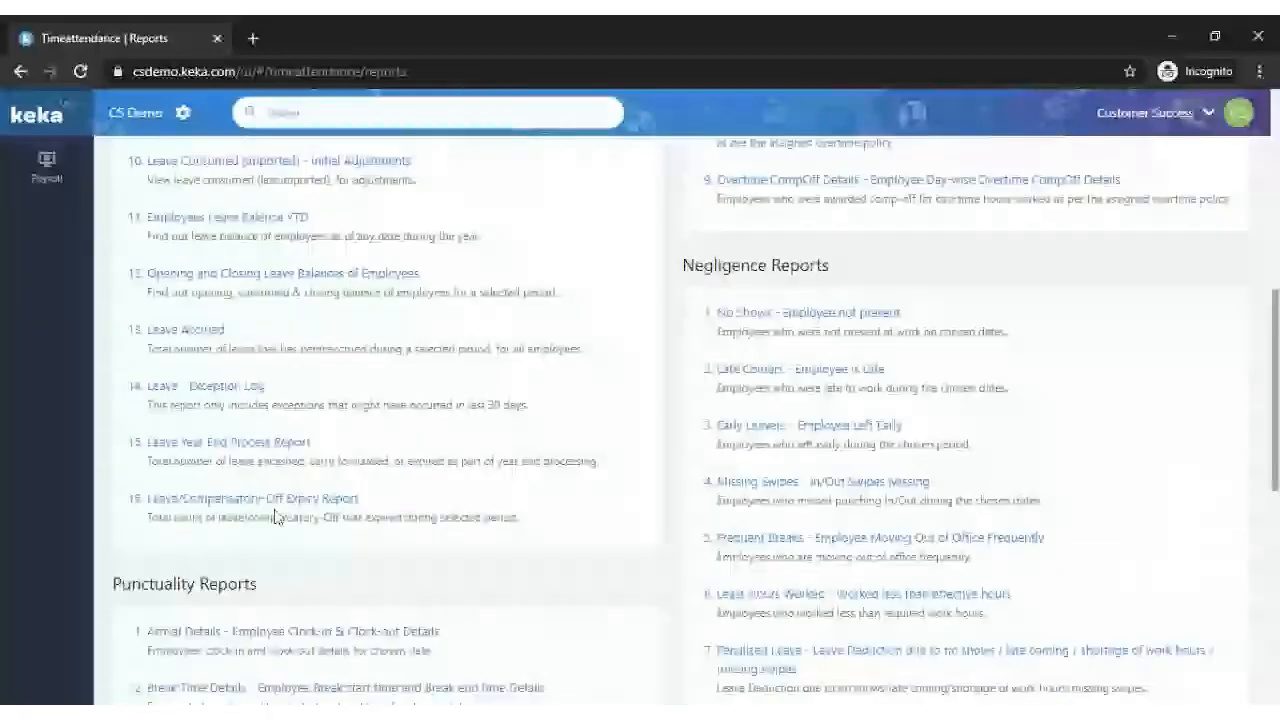
Open the Leave Summary on the Time Attend dashboard and review today's leave stats, the past-date figures and the Employees' Leave Stats chart.
{"action": "scroll", "coordinate": [278, 517], "scroll_direction": "up", "scroll_amount": 9}
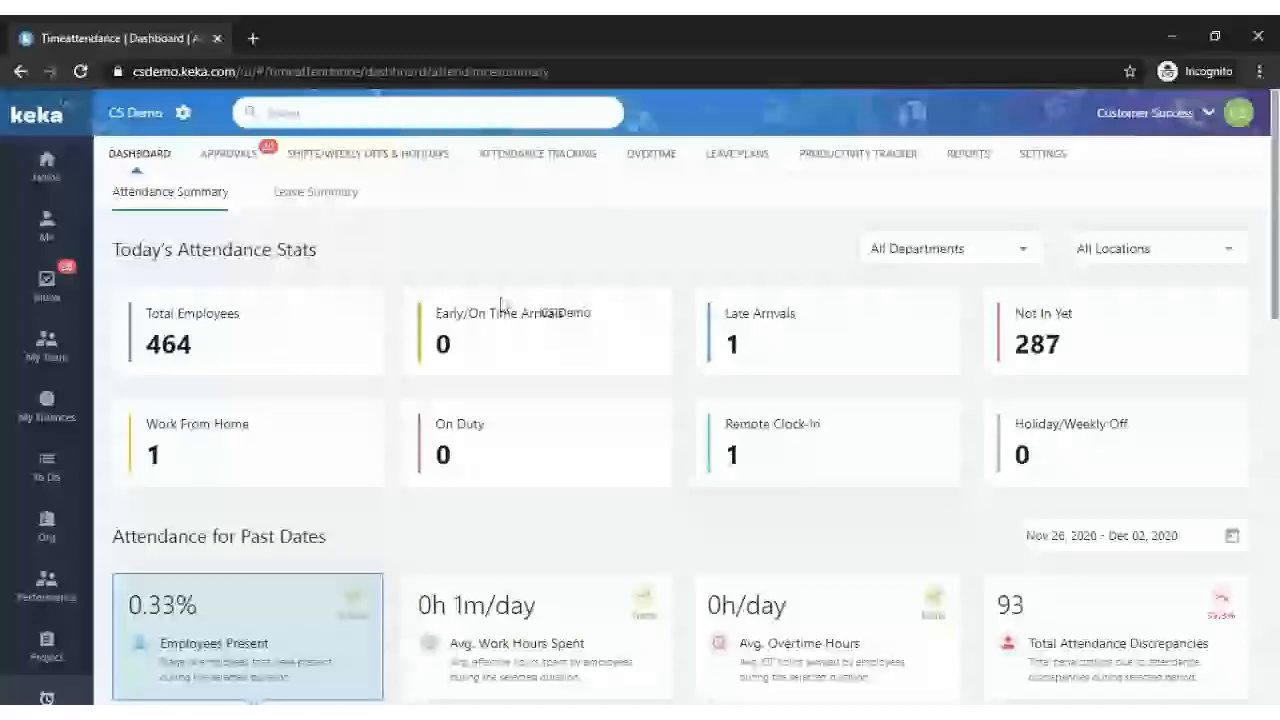
{"action": "left_click", "coordinate": [326, 197]}
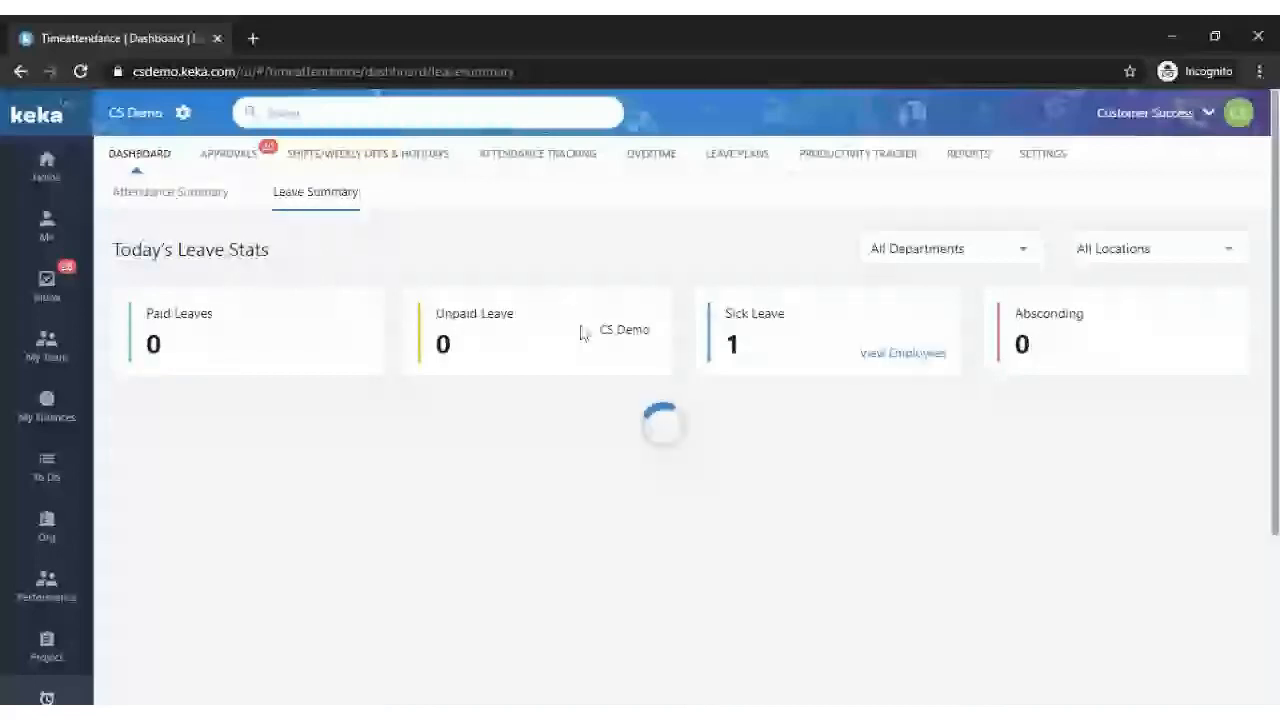
{"action": "scroll", "coordinate": [571, 370], "scroll_direction": "down", "scroll_amount": 1}
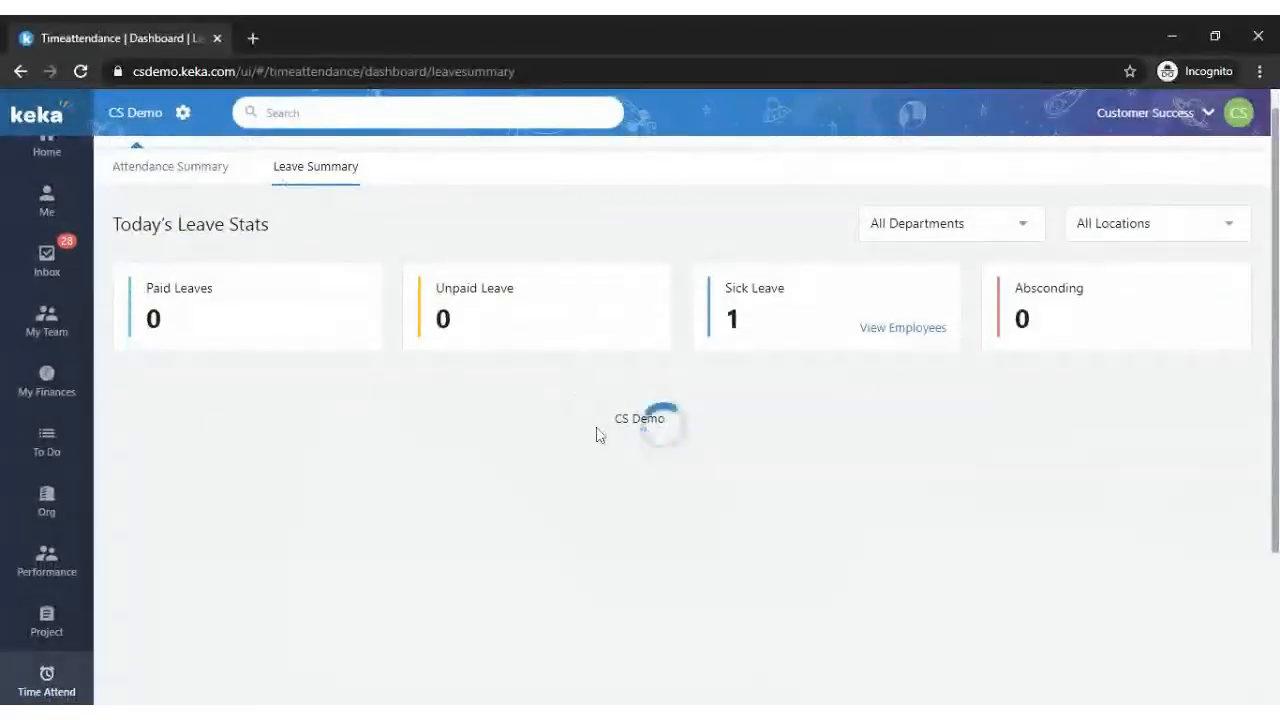
{"action": "scroll", "coordinate": [625, 540], "scroll_direction": "down", "scroll_amount": 1}
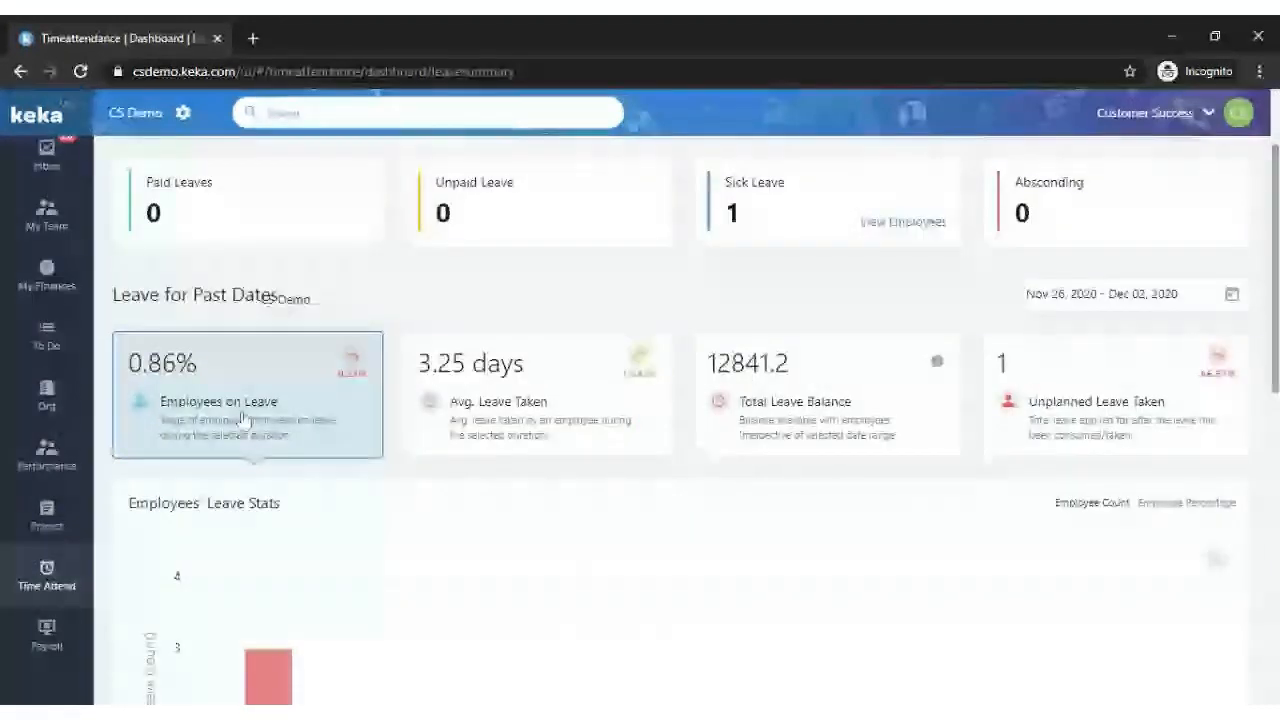
{"action": "scroll", "coordinate": [242, 418], "scroll_direction": "down", "scroll_amount": 1}
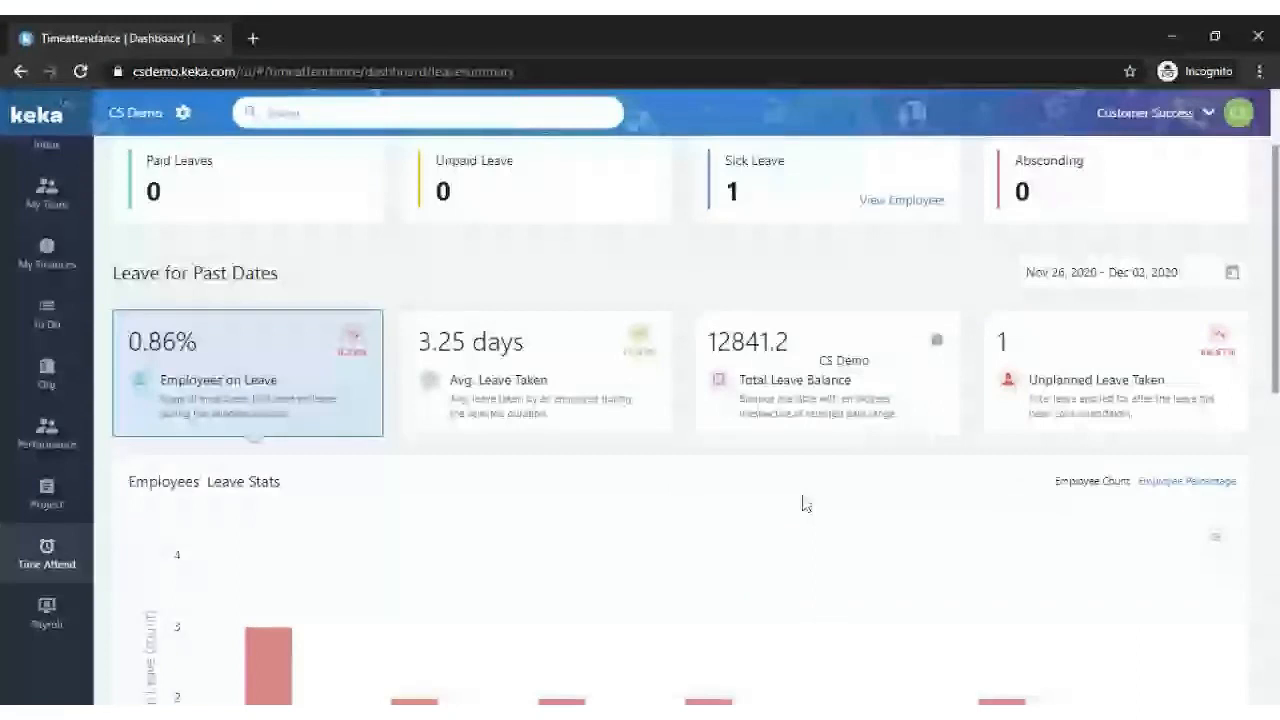
{"action": "scroll", "coordinate": [805, 503], "scroll_direction": "down", "scroll_amount": 4}
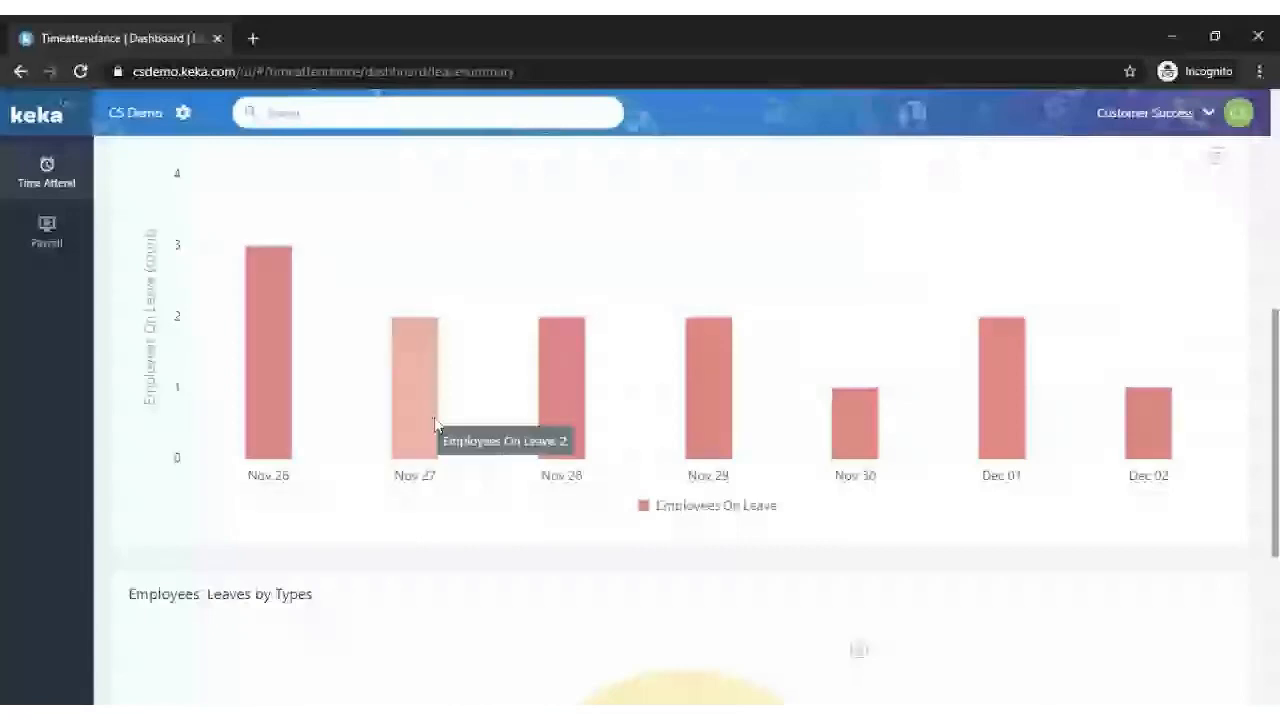
Filter the Leave Summary by the Mumbai-2 location and review its leave stats.
{"action": "scroll", "coordinate": [1123, 220], "scroll_direction": "up", "scroll_amount": 4}
{"action": "scroll", "coordinate": [1123, 220], "scroll_direction": "up", "scroll_amount": 2}
{"action": "left_click", "coordinate": [1150, 248]}
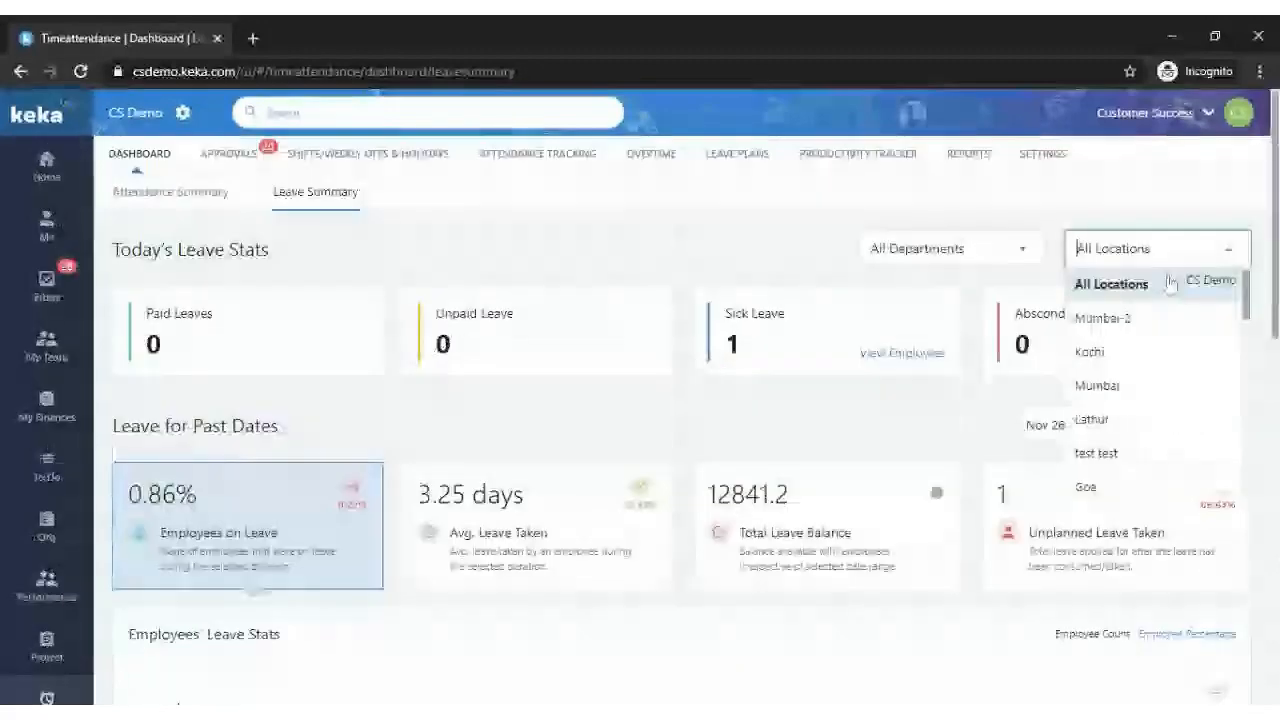
{"action": "left_click", "coordinate": [1170, 284]}
{"action": "scroll", "coordinate": [826, 419], "scroll_direction": "down", "scroll_amount": 2}
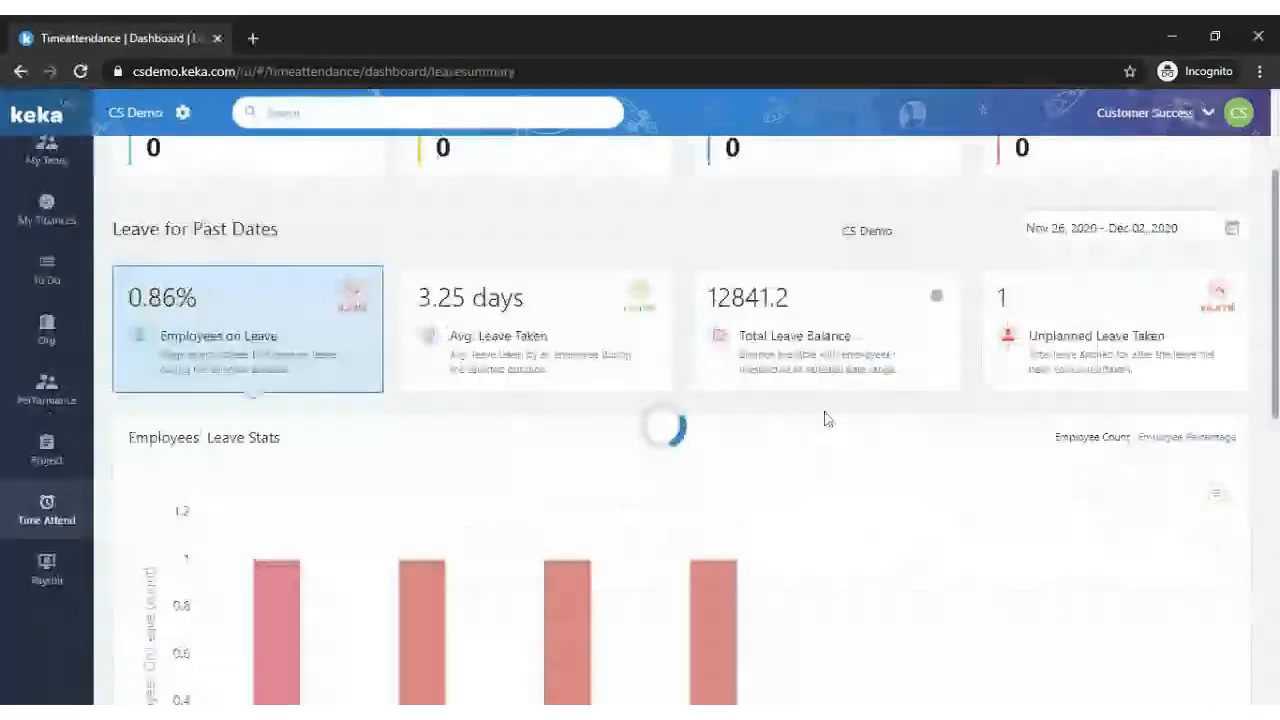
{"action": "scroll", "coordinate": [826, 419], "scroll_direction": "down", "scroll_amount": 3}
{"action": "scroll", "coordinate": [828, 419], "scroll_direction": "up", "scroll_amount": 5}
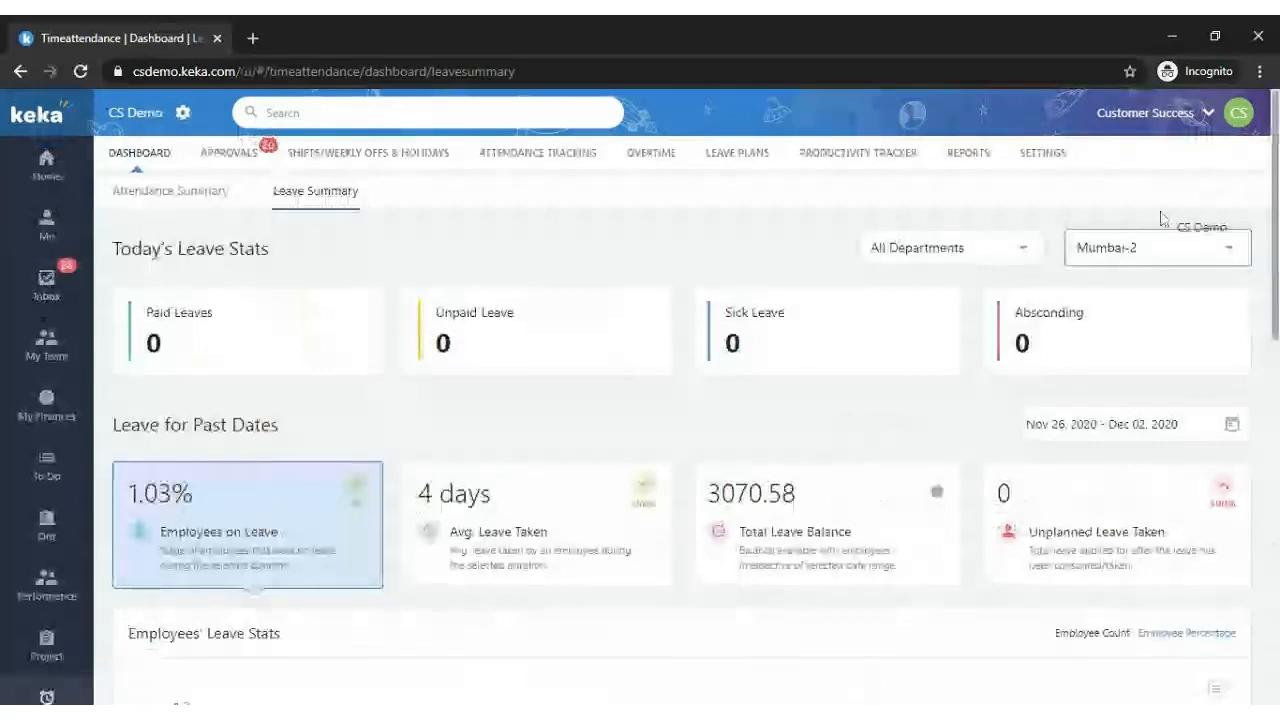
Reset the location filter to All Locations and examine the Employees' Leaves by Types chart.
{"action": "left_click", "coordinate": [1143, 291]}
{"action": "scroll", "coordinate": [763, 402], "scroll_direction": "down", "scroll_amount": 15}
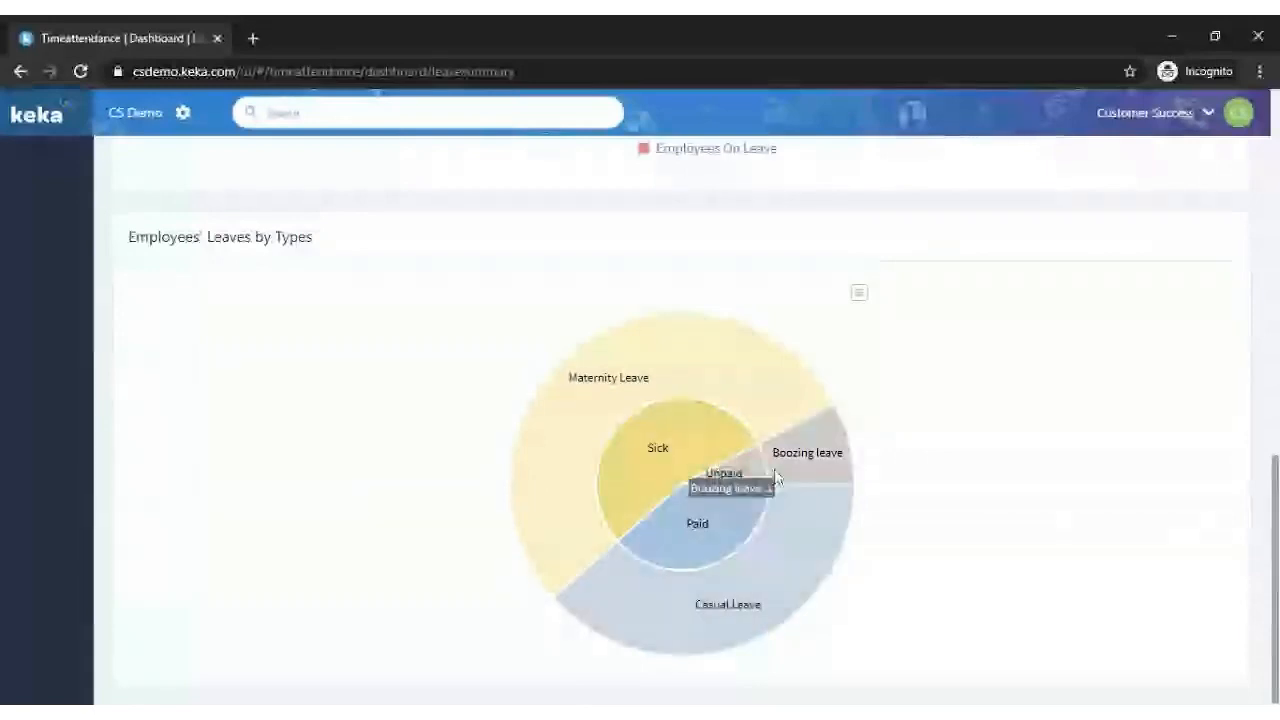
{"action": "scroll", "coordinate": [1018, 370], "scroll_direction": "up", "scroll_amount": 1}
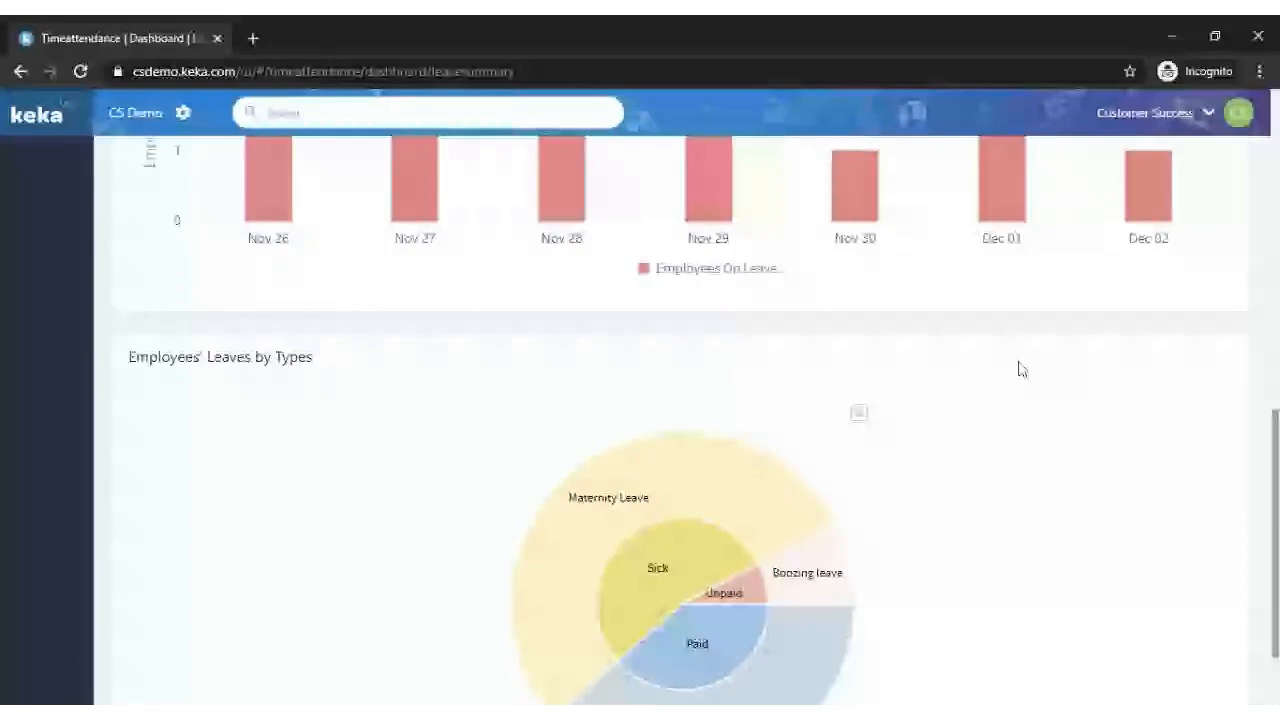
{"action": "scroll", "coordinate": [1018, 370], "scroll_direction": "up", "scroll_amount": 5}
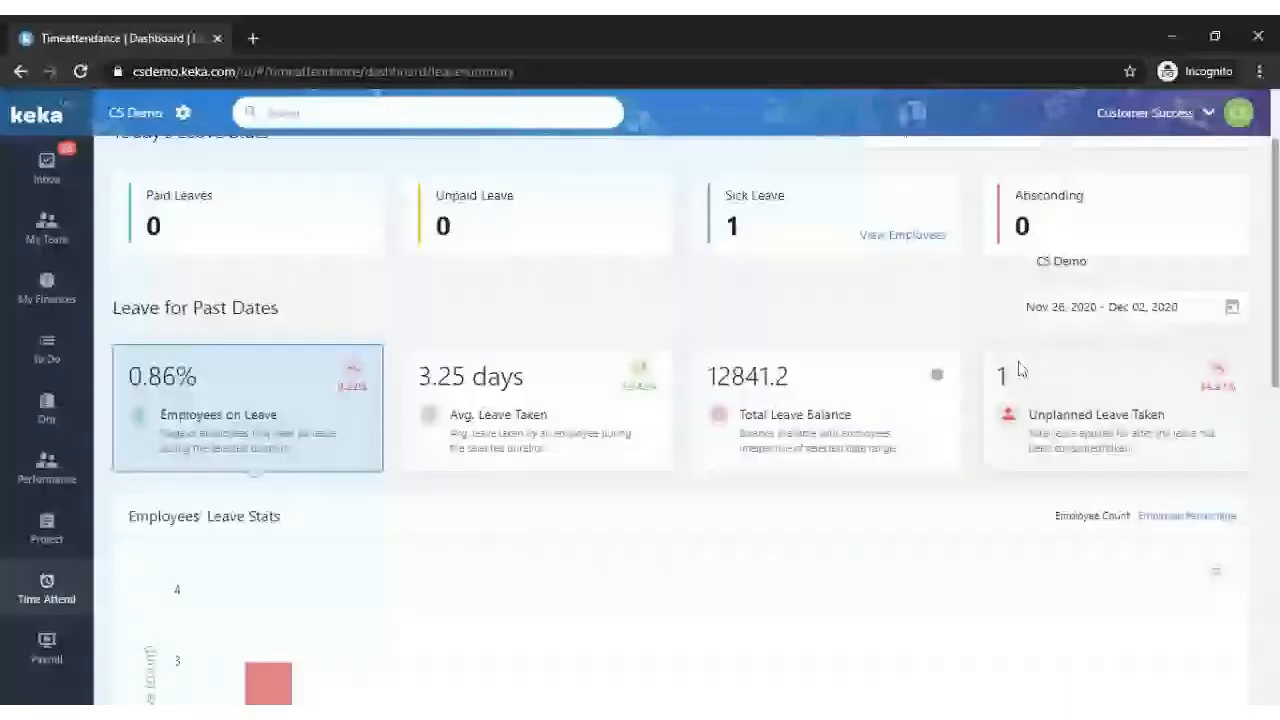
{"action": "scroll", "coordinate": [1018, 370], "scroll_direction": "up", "scroll_amount": 1}
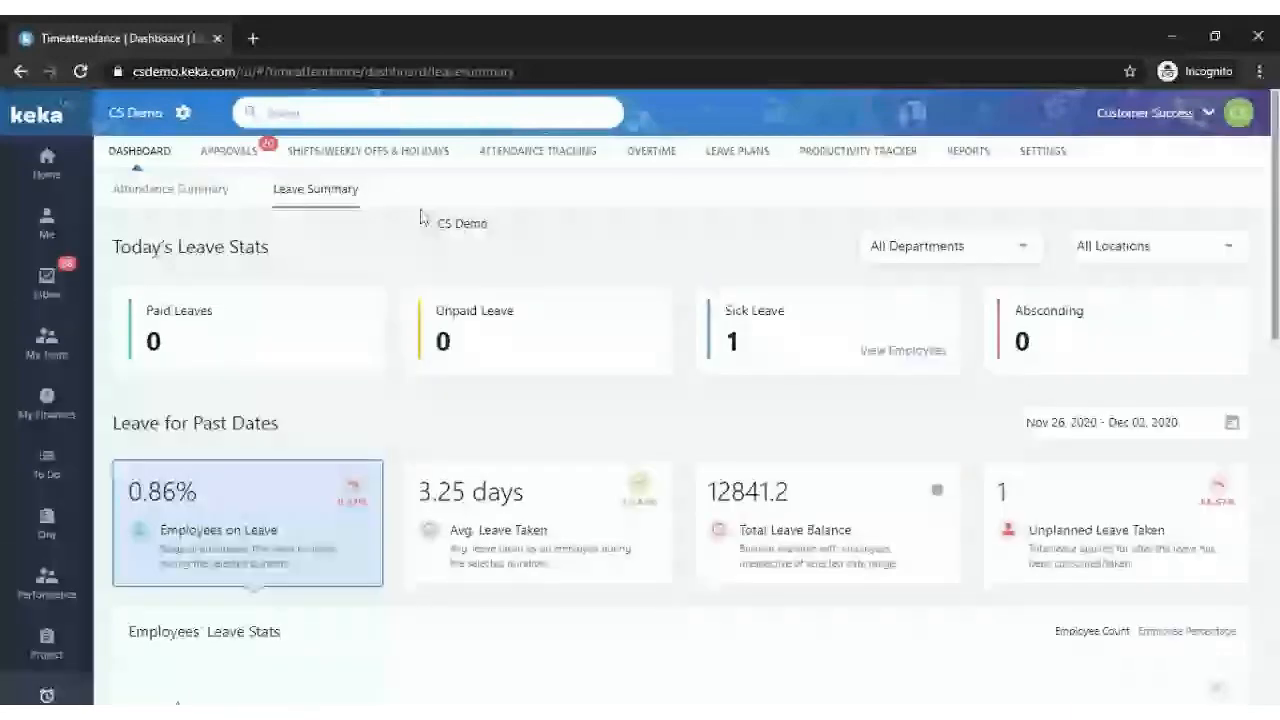